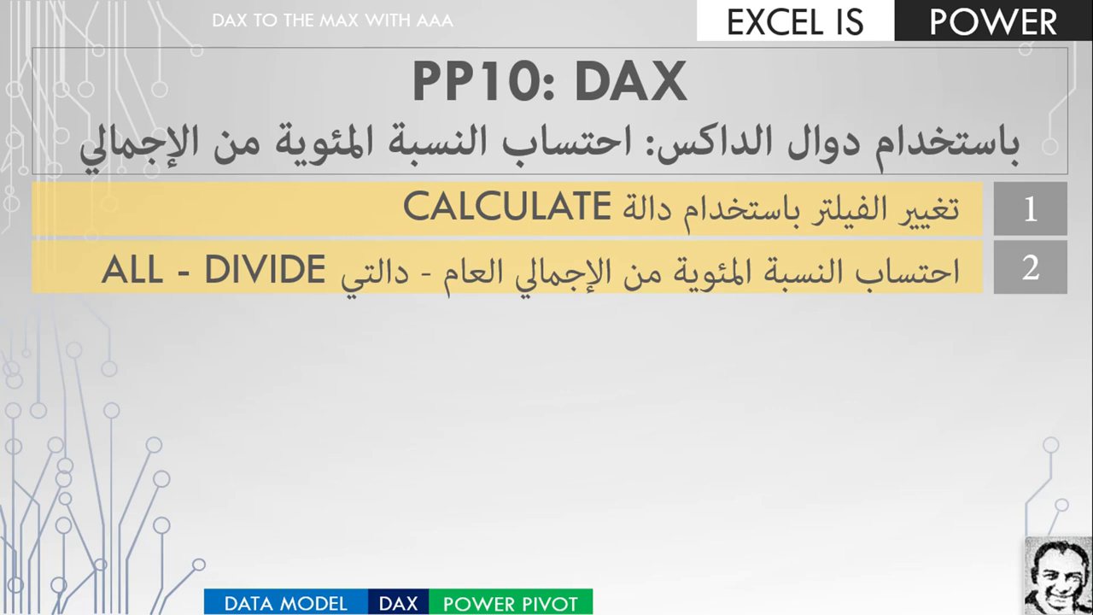
# Step: Reveal the remaining agenda items on the PP10 DAX slide and advance past the Power Pivot title slide
pyautogui.press('Right')
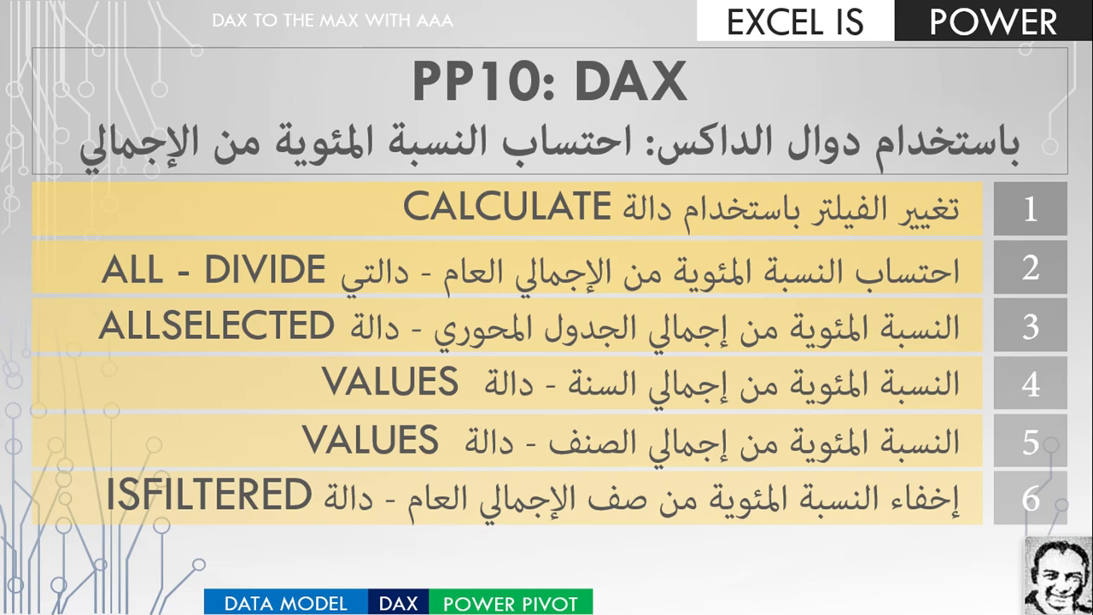
pyautogui.click(916, 581)
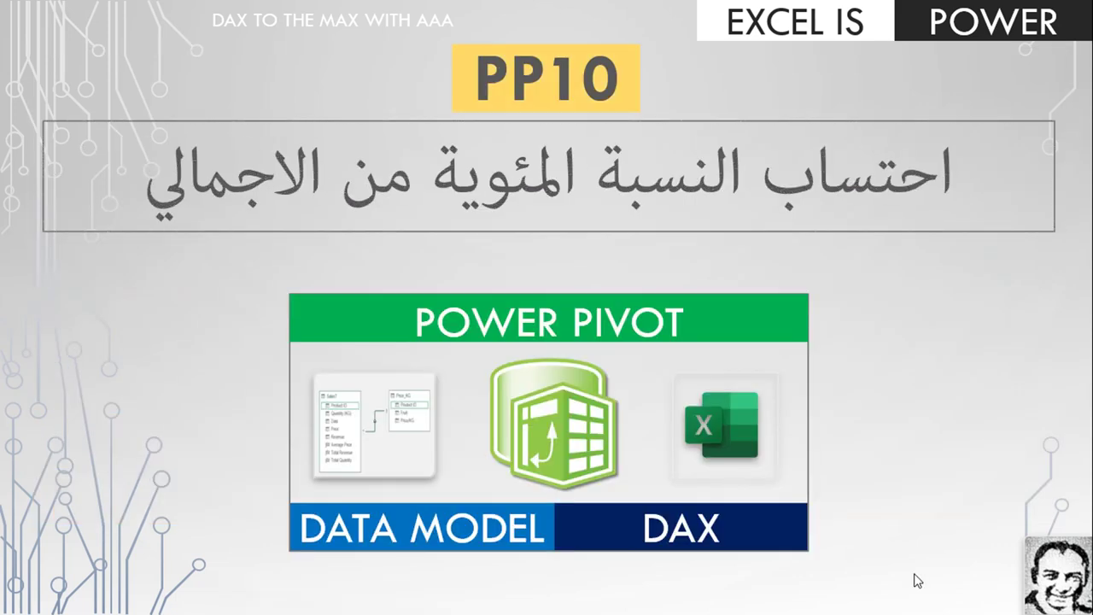
pyautogui.click(916, 580)
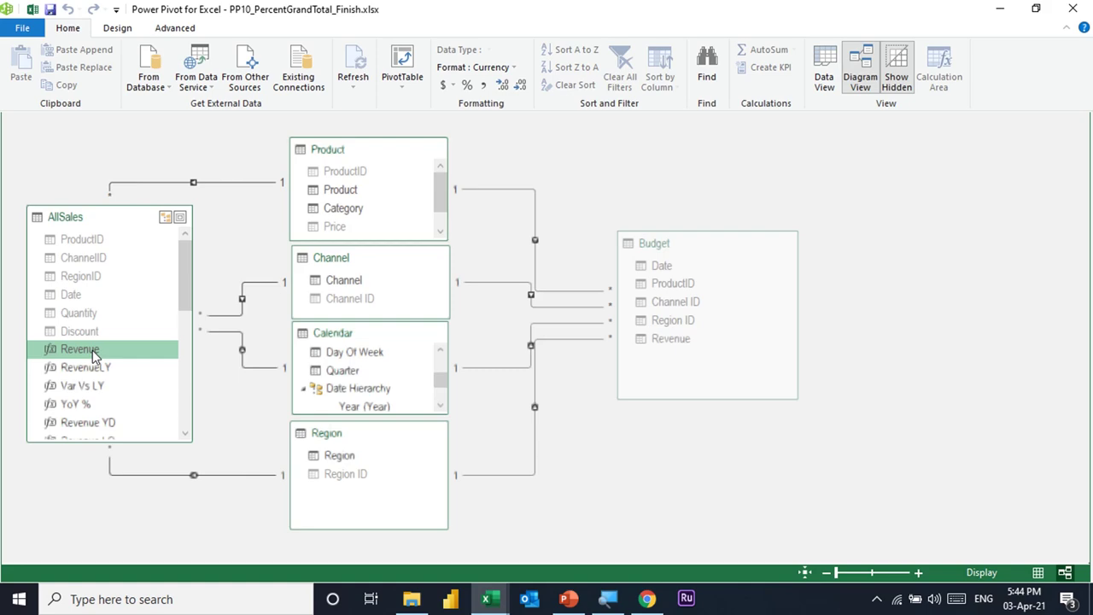
# Step: Switch from the Power Pivot diagram view back to the Excel workbook with the revenue pivot
pyautogui.hotkey('alt', 'Tab')
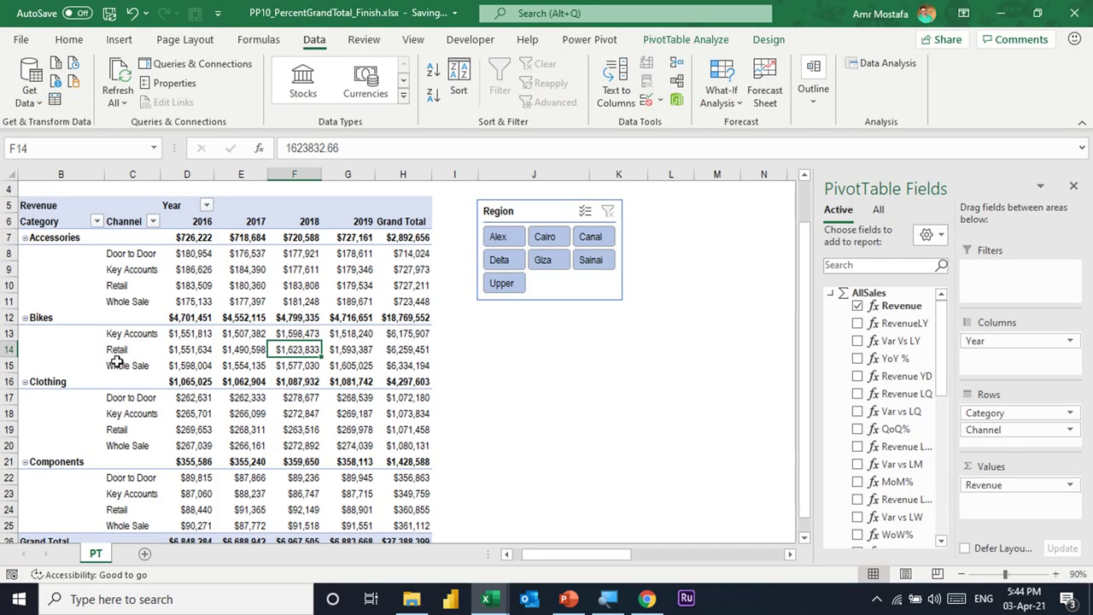
pyautogui.click(194, 288)
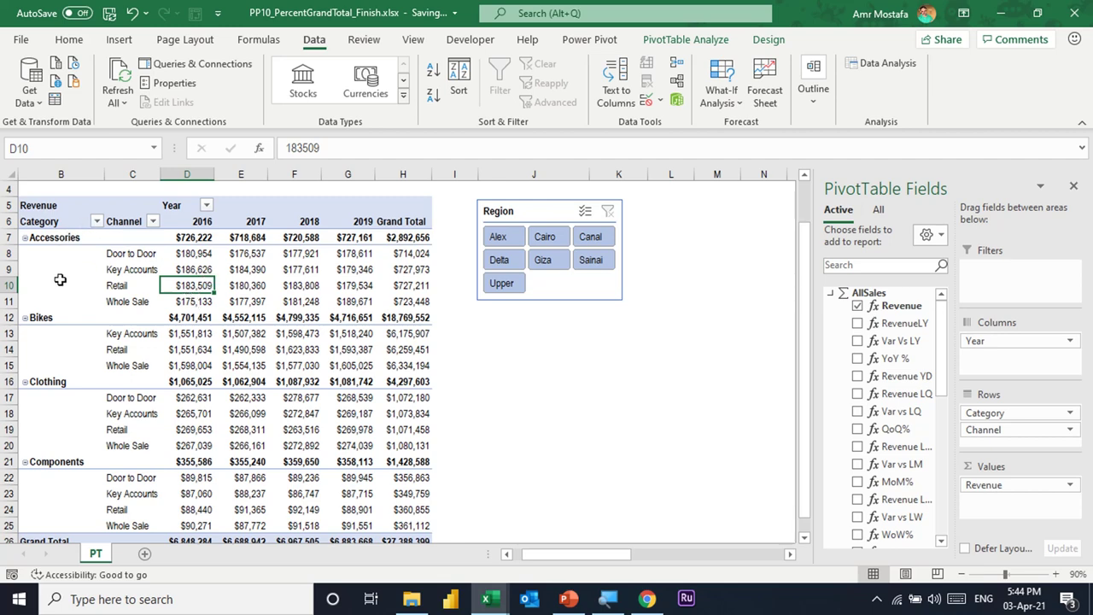
pyautogui.scroll(-1, 87, 419)
pyautogui.scroll(1, 88, 416)
pyautogui.click(291, 302)
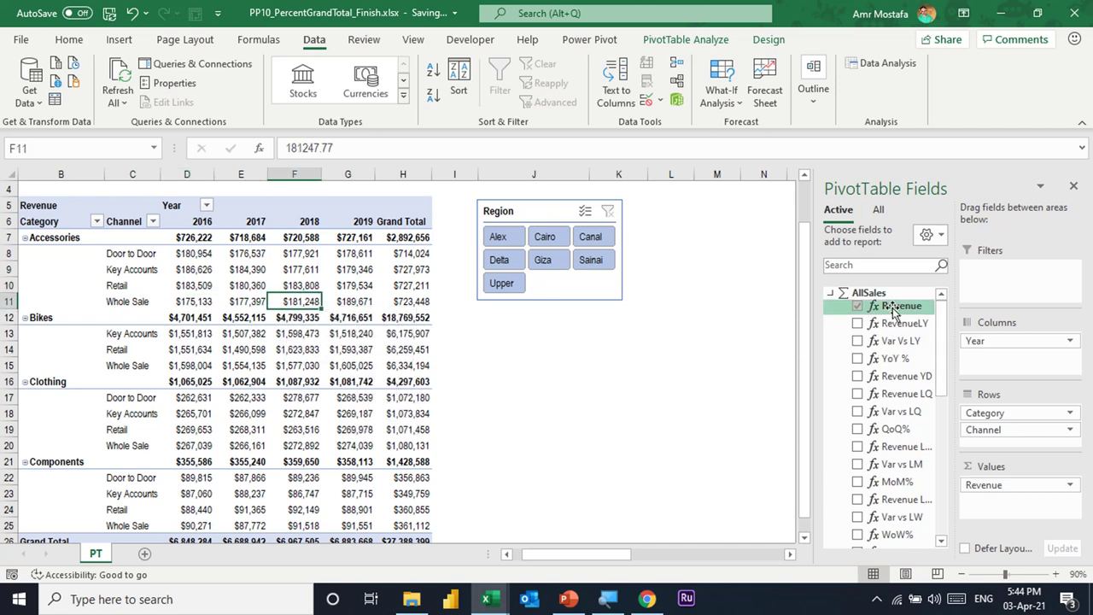
pyautogui.click(507, 239)
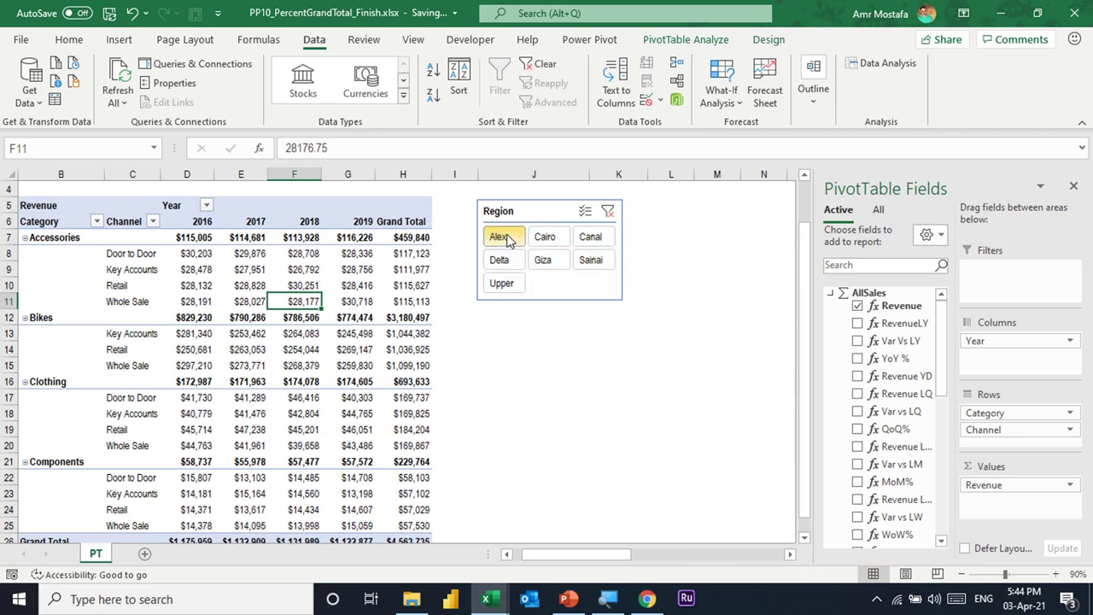
pyautogui.click(545, 238)
pyautogui.click(609, 213)
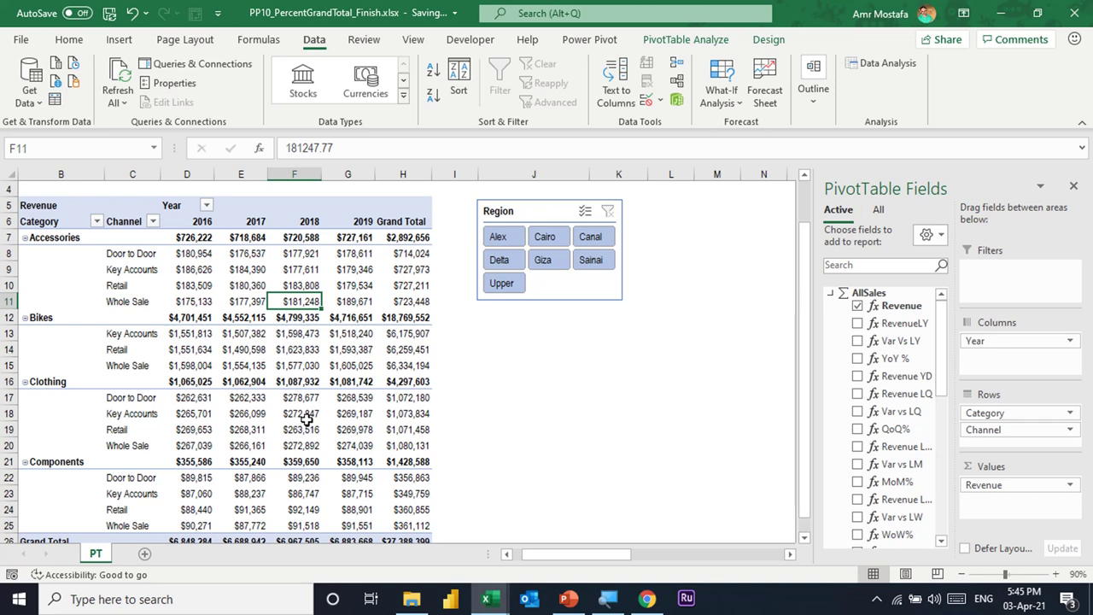
pyautogui.moveTo(307, 419)
pyautogui.press('Down')
pyautogui.press('Down')
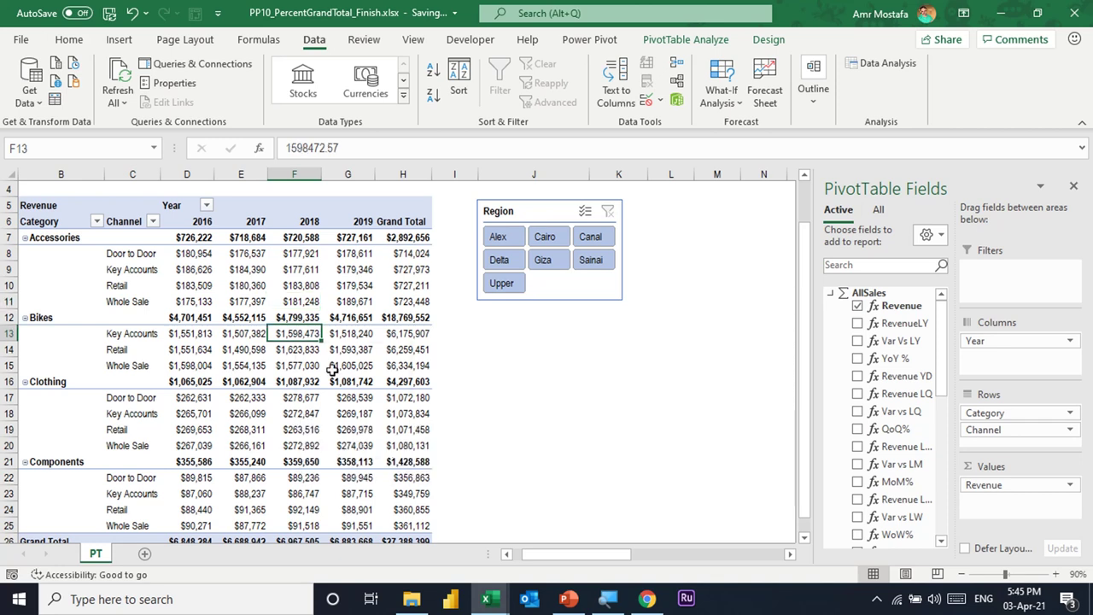
pyautogui.moveTo(381, 417)
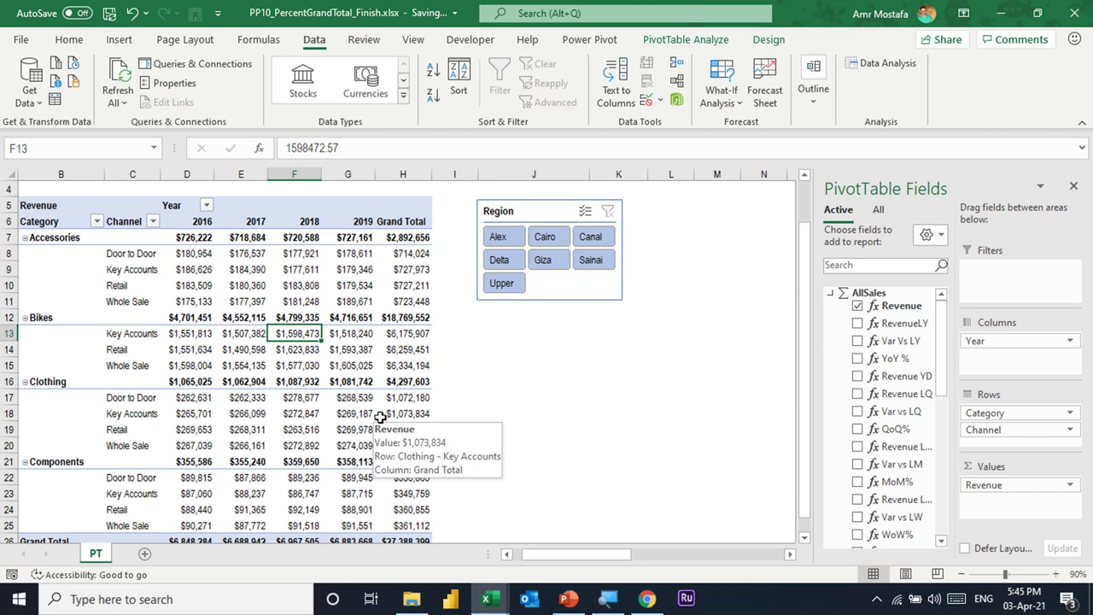
pyautogui.click(295, 270)
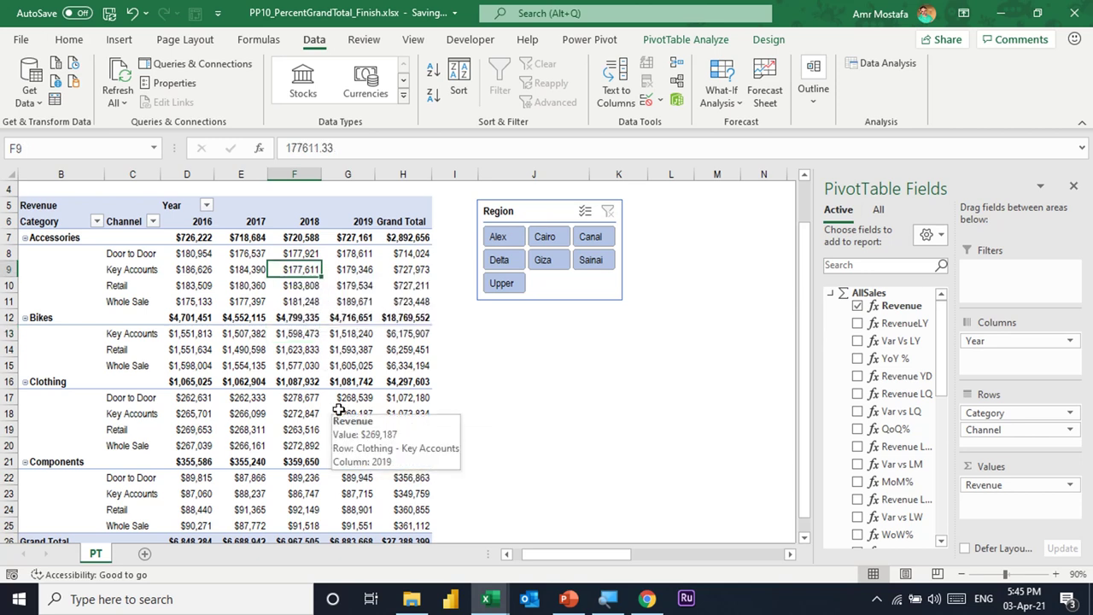
# Step: Fill cell F9, the 2018 Accessories Key Accounts revenue, with yellow
pyautogui.click(69, 40)
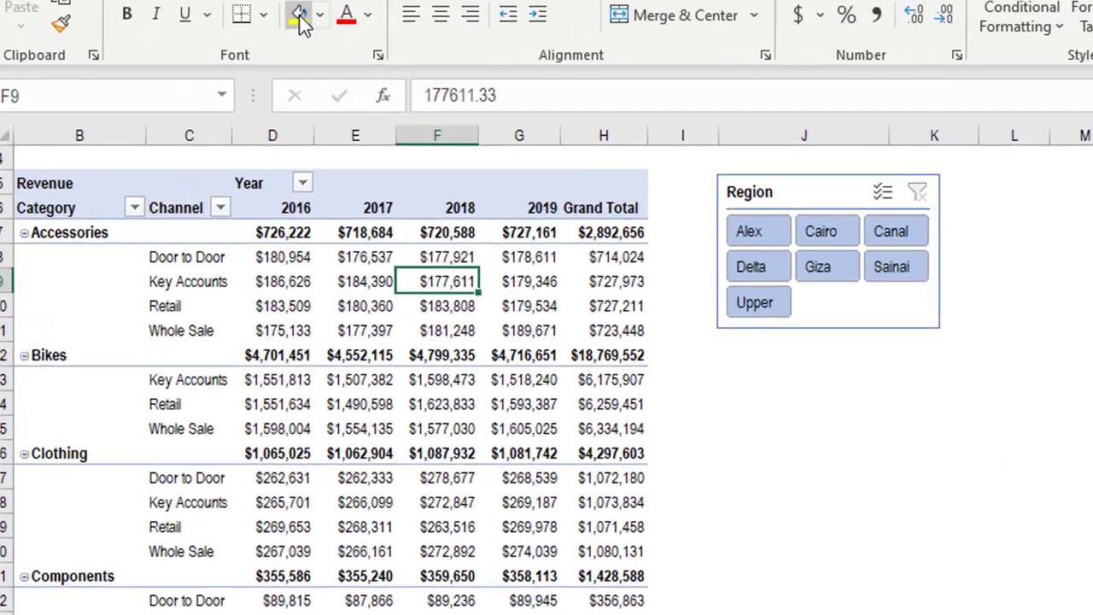
pyautogui.click(244, 61)
pyautogui.click(363, 333)
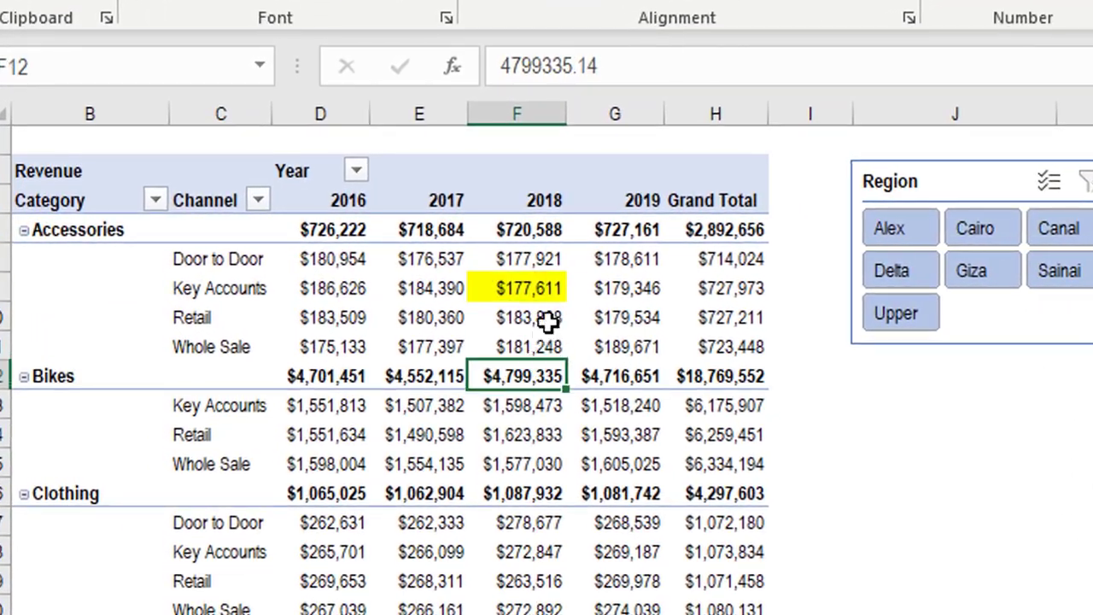
pyautogui.click(547, 290)
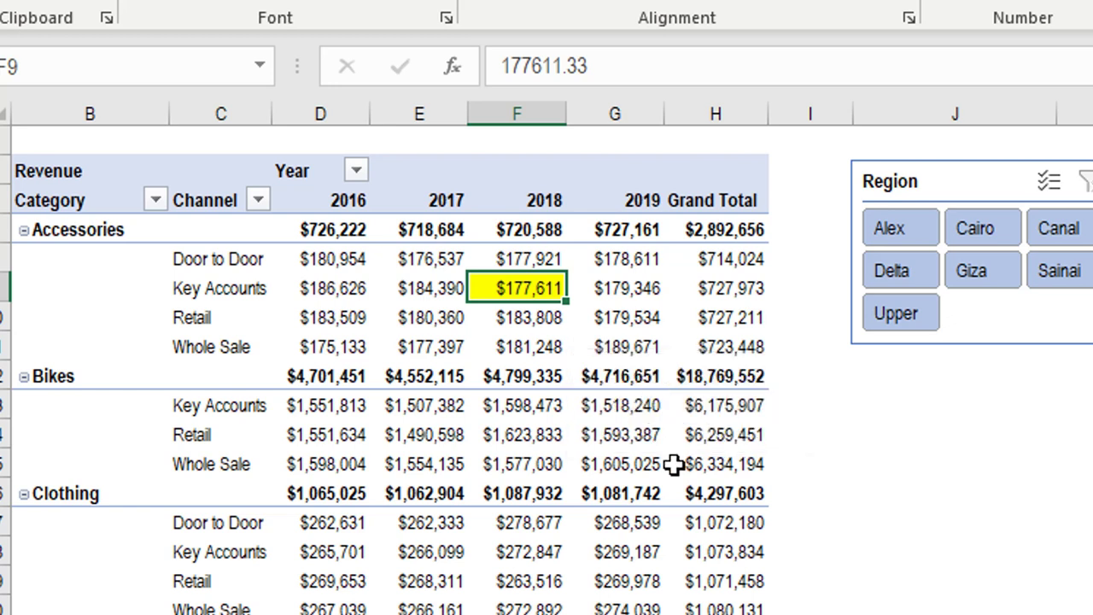
# Step: Select the Accessories, Key Accounts and 2018 labels that locate the highlighted value
pyautogui.moveTo(675, 464)
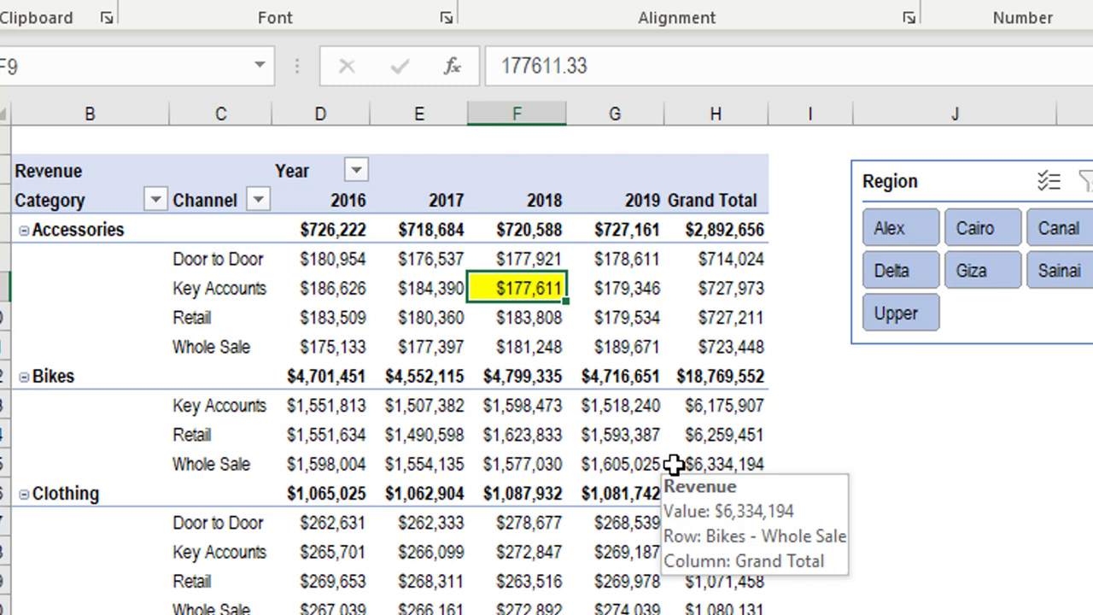
pyautogui.click(96, 226)
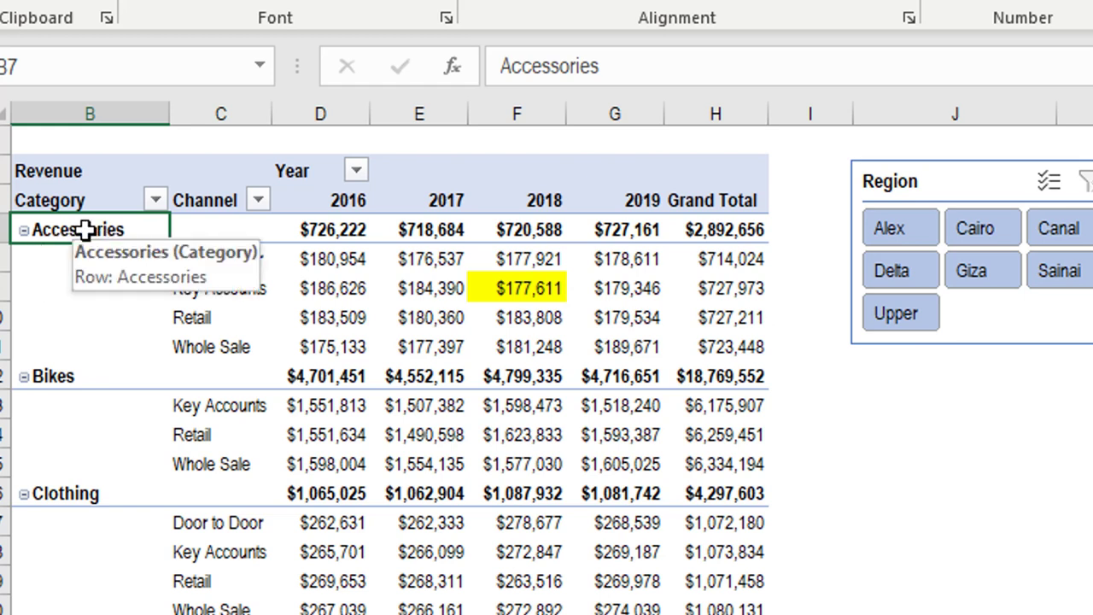
pyautogui.click(198, 289)
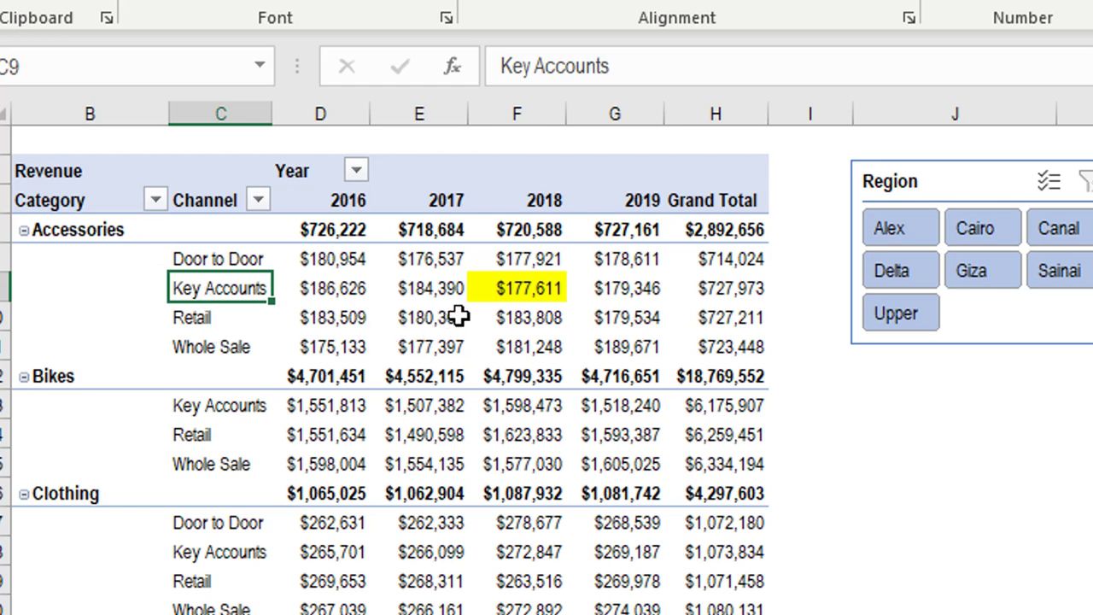
pyautogui.click(544, 200)
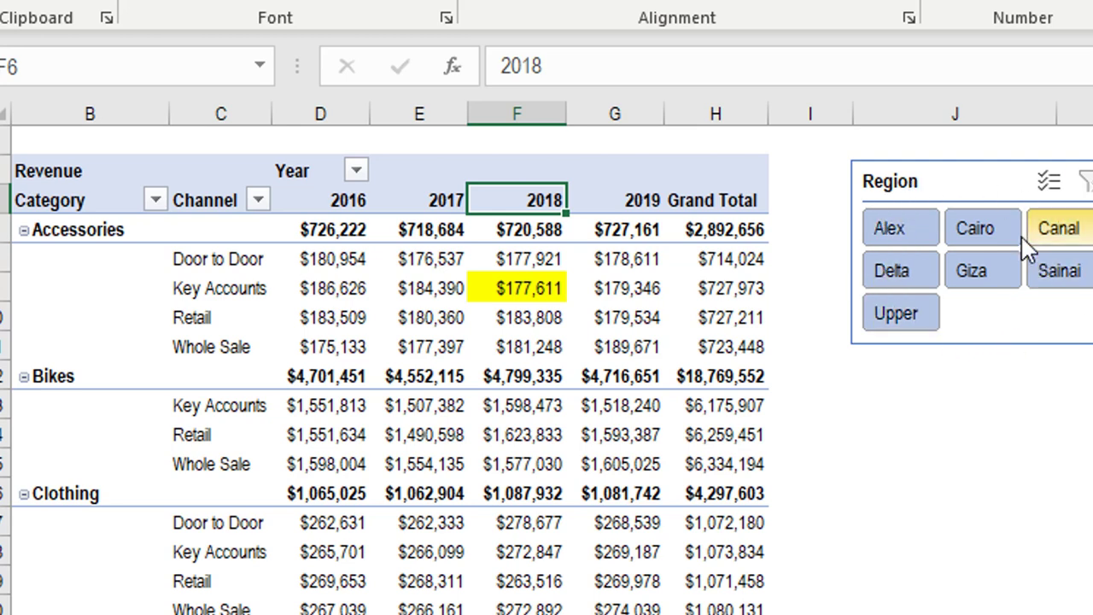
# Step: Filter the pivot to Alex, then Cairo, then clear the Region slicer filter
pyautogui.click(895, 229)
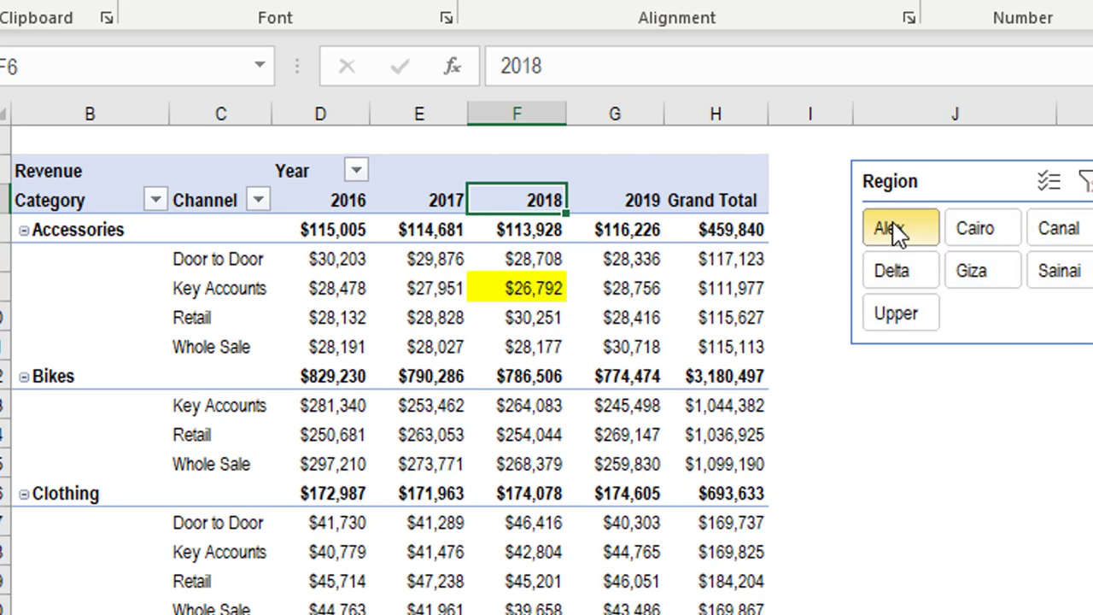
pyautogui.click(542, 290)
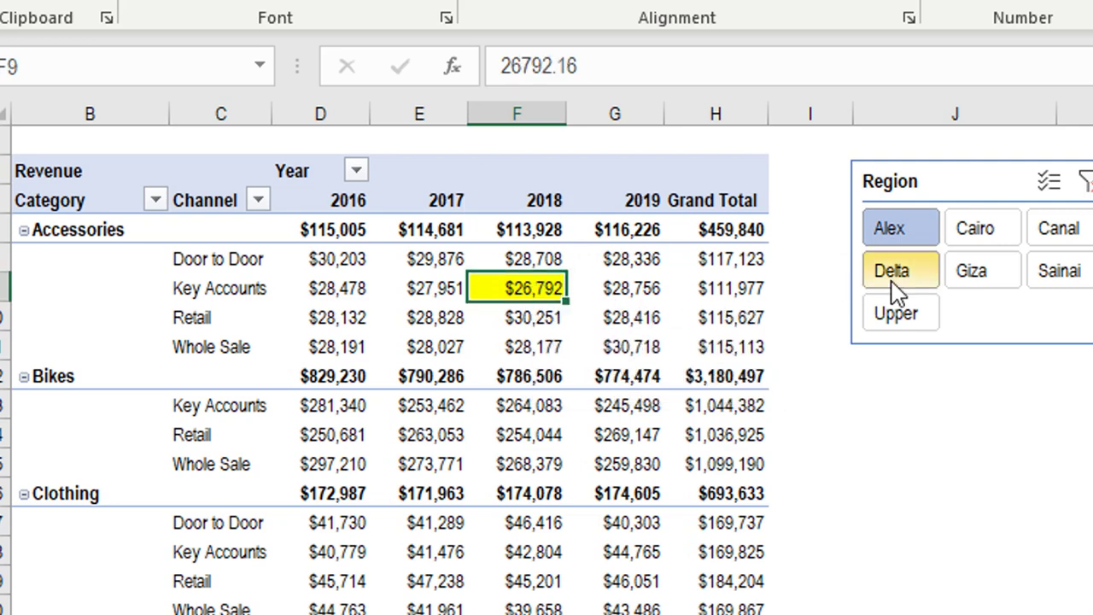
pyautogui.click(982, 230)
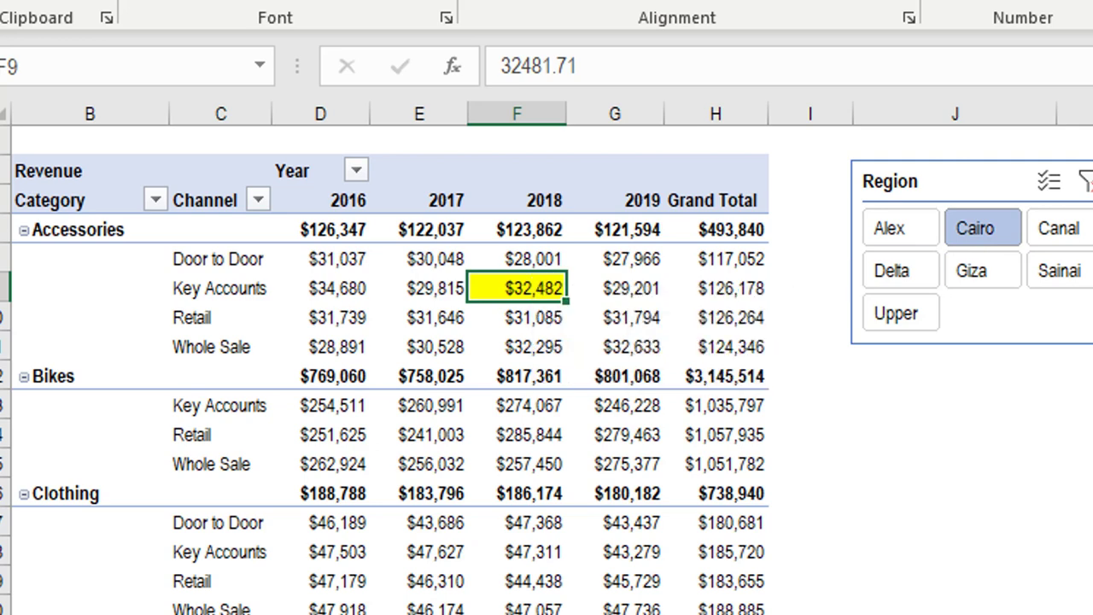
pyautogui.click(1085, 182)
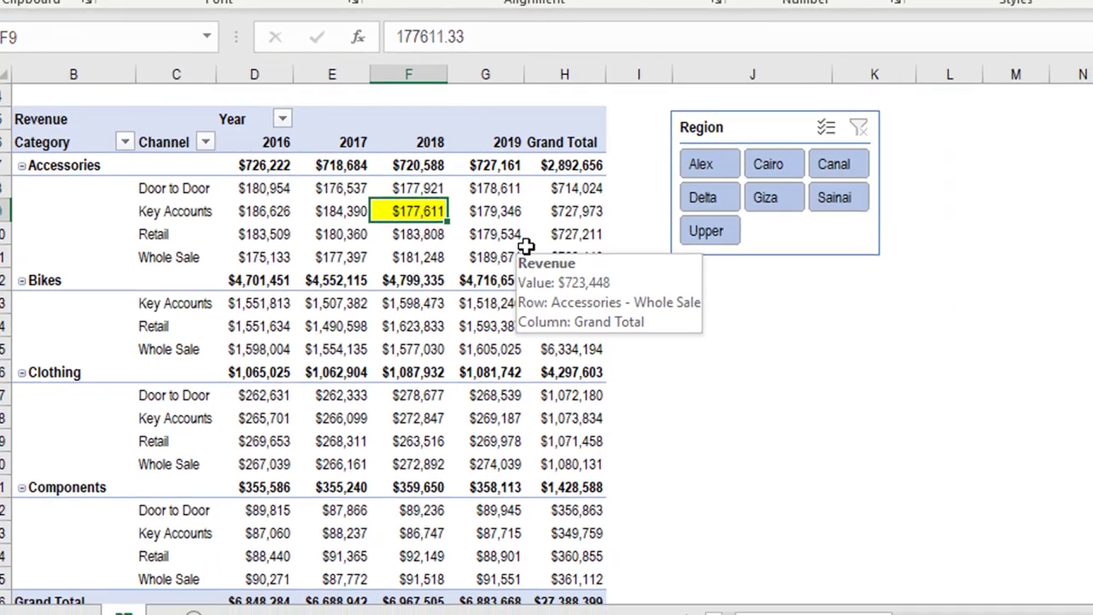
pyautogui.scroll(-1, 527, 247)
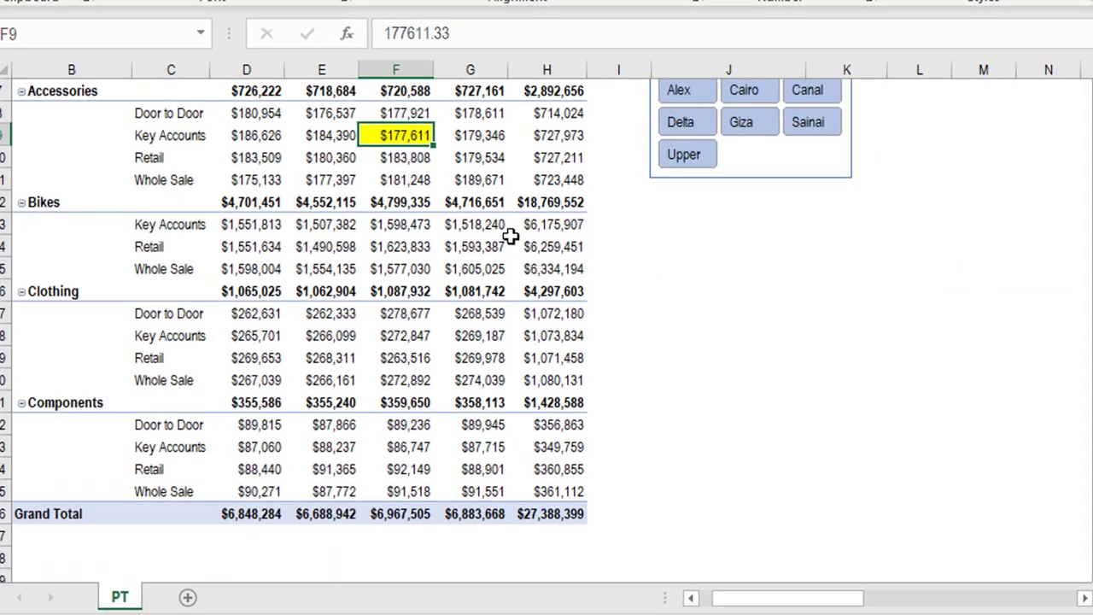
pyautogui.click(551, 517)
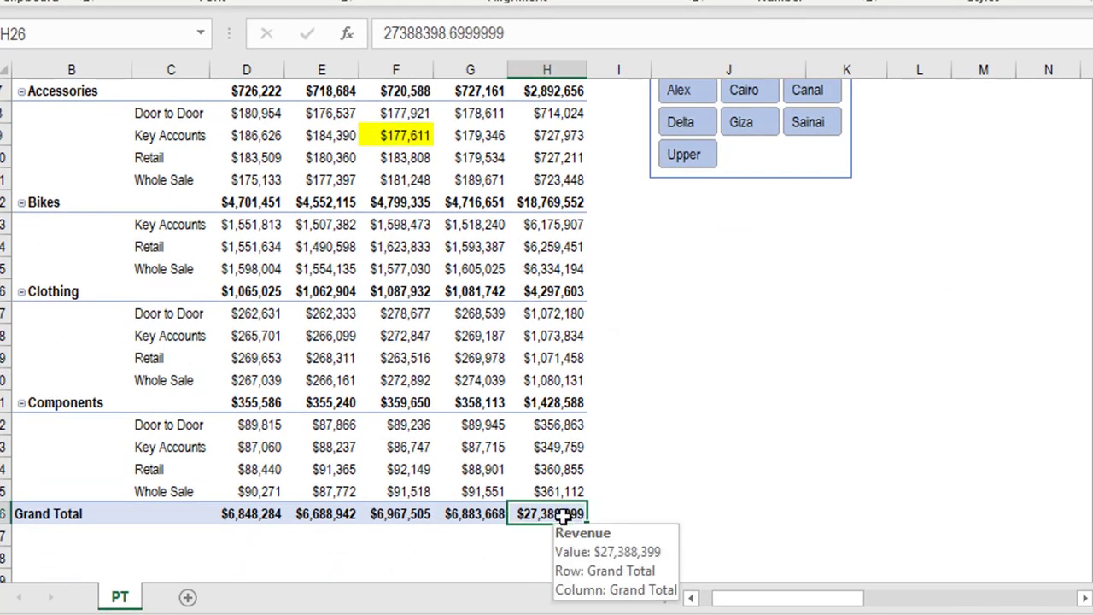
pyautogui.scroll(1, 563, 512)
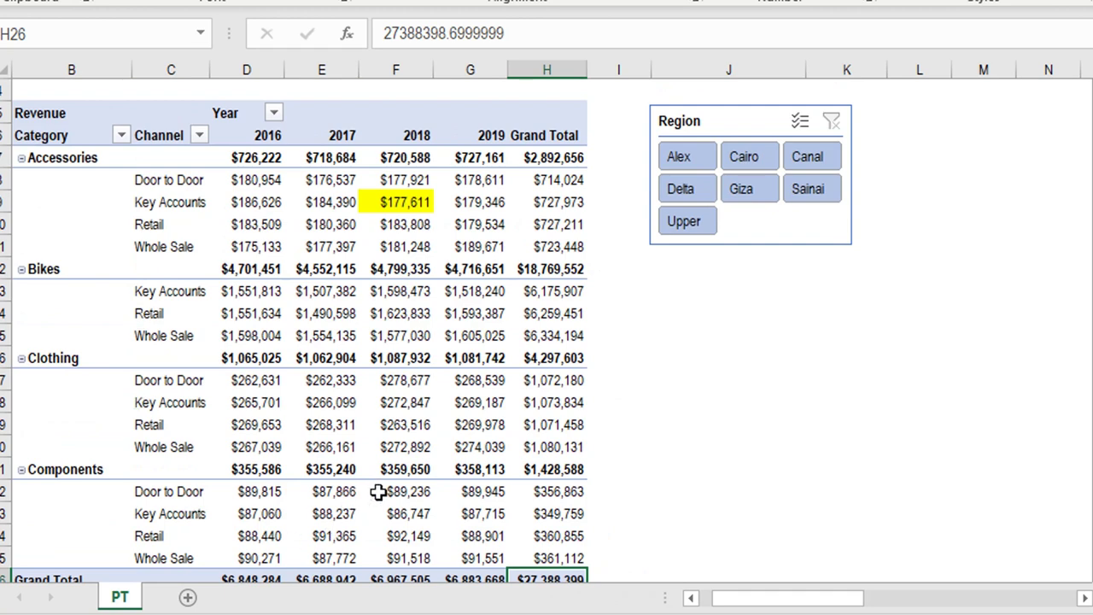
pyautogui.scroll(-1, 595, 476)
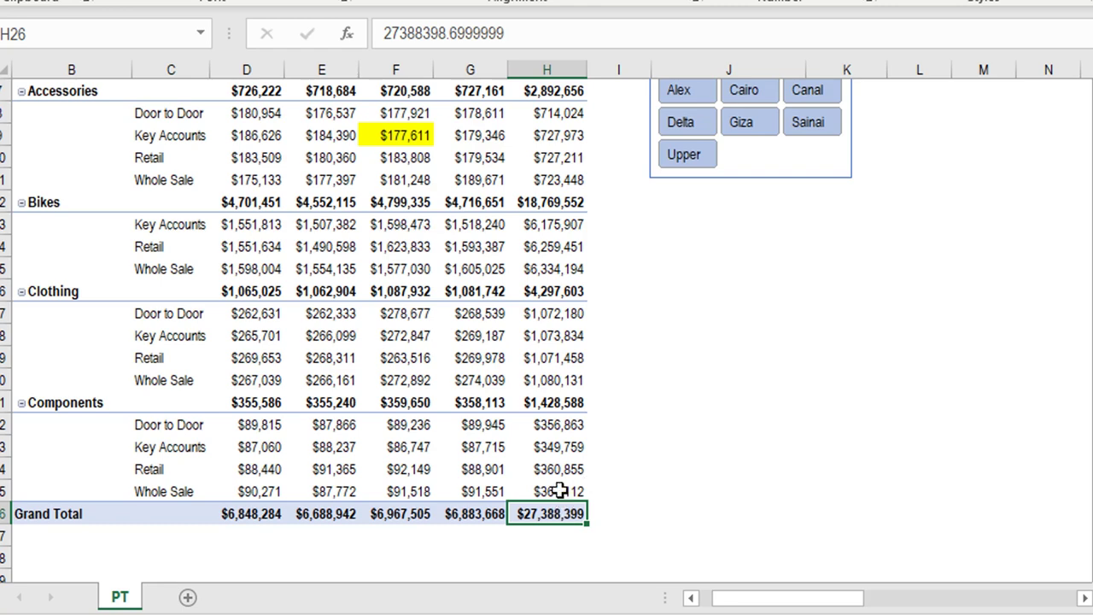
pyautogui.scroll(1, 333, 366)
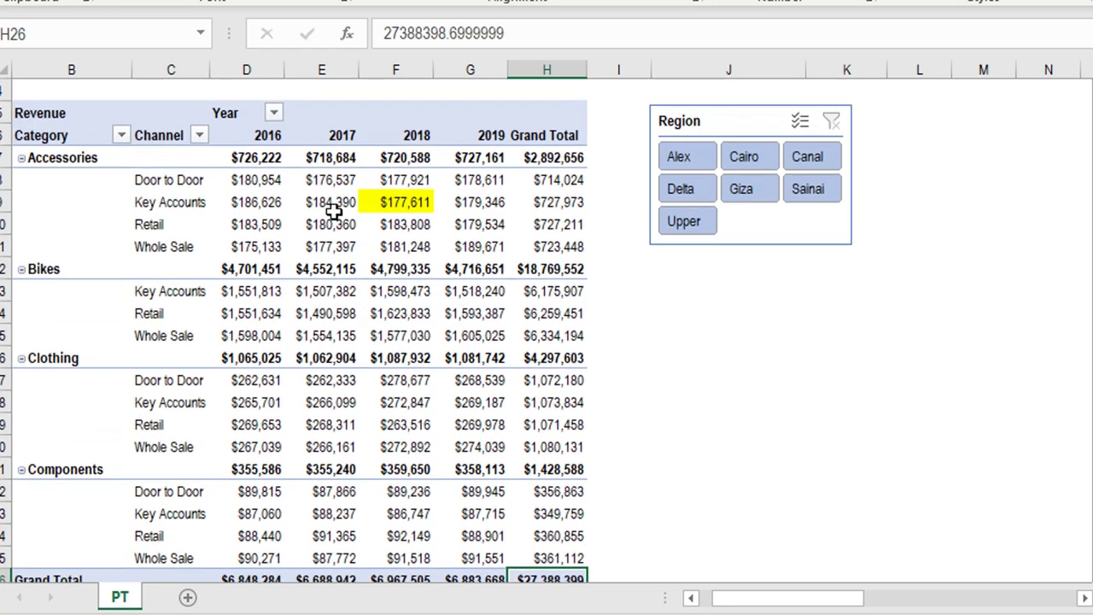
pyautogui.moveTo(219, 432)
pyautogui.moveTo(482, 489)
pyautogui.click(420, 244)
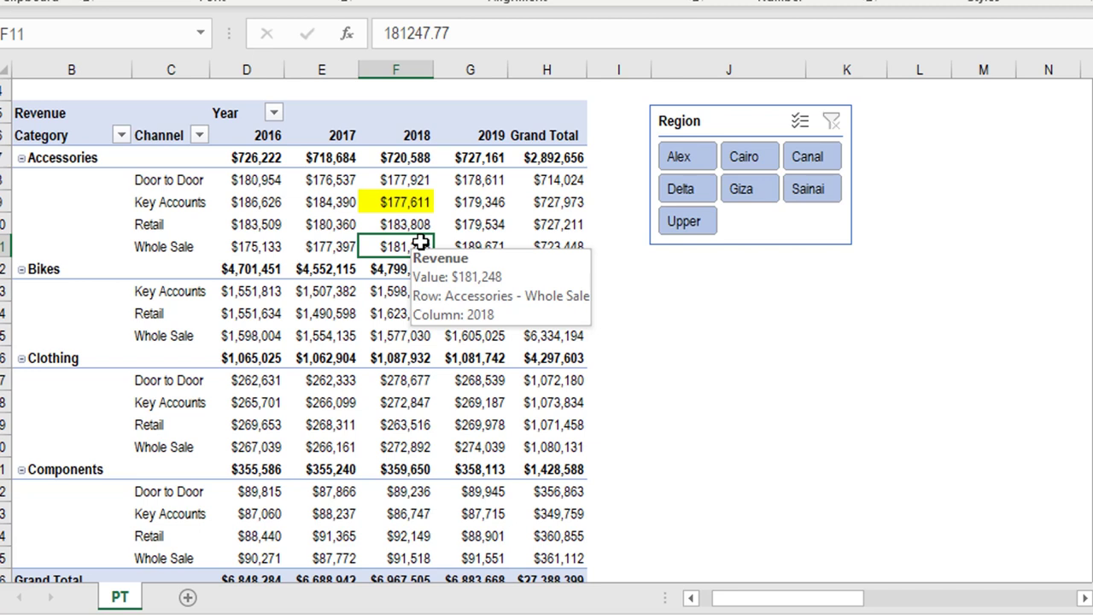
pyautogui.click(419, 203)
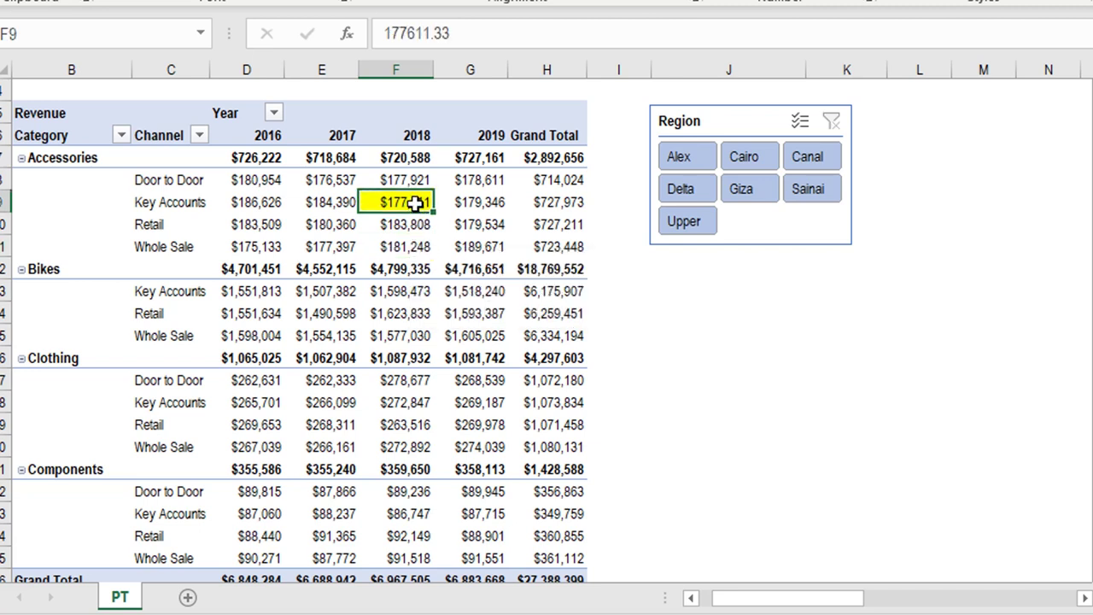
# Step: Close the Year filter unchanged and show only the Canal region in the Region slicer
pyautogui.moveTo(444, 301)
pyautogui.click(273, 112)
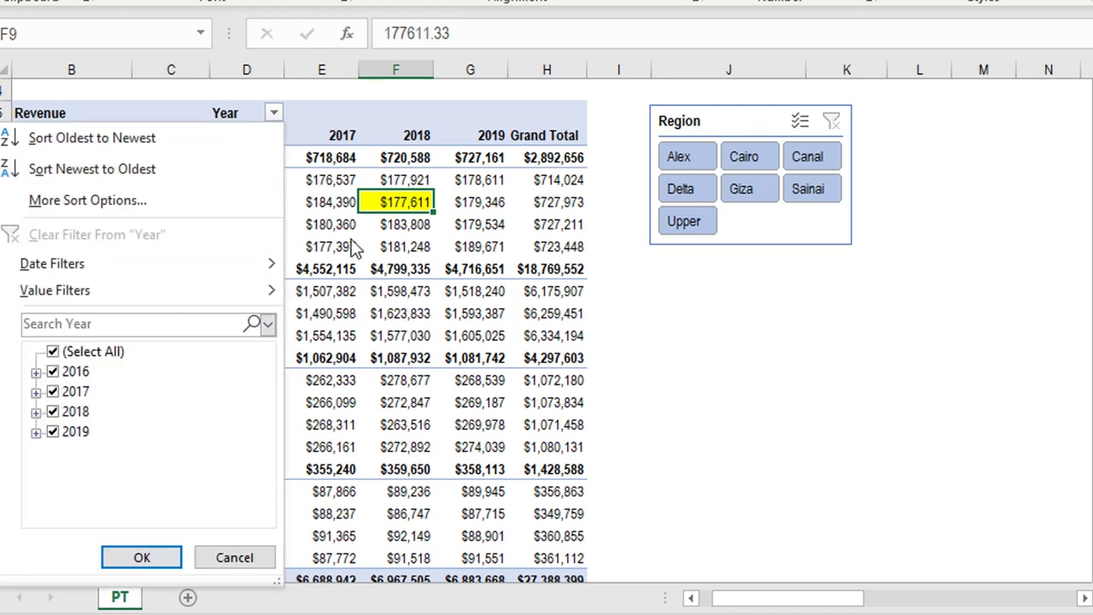
pyautogui.click(408, 194)
pyautogui.click(802, 164)
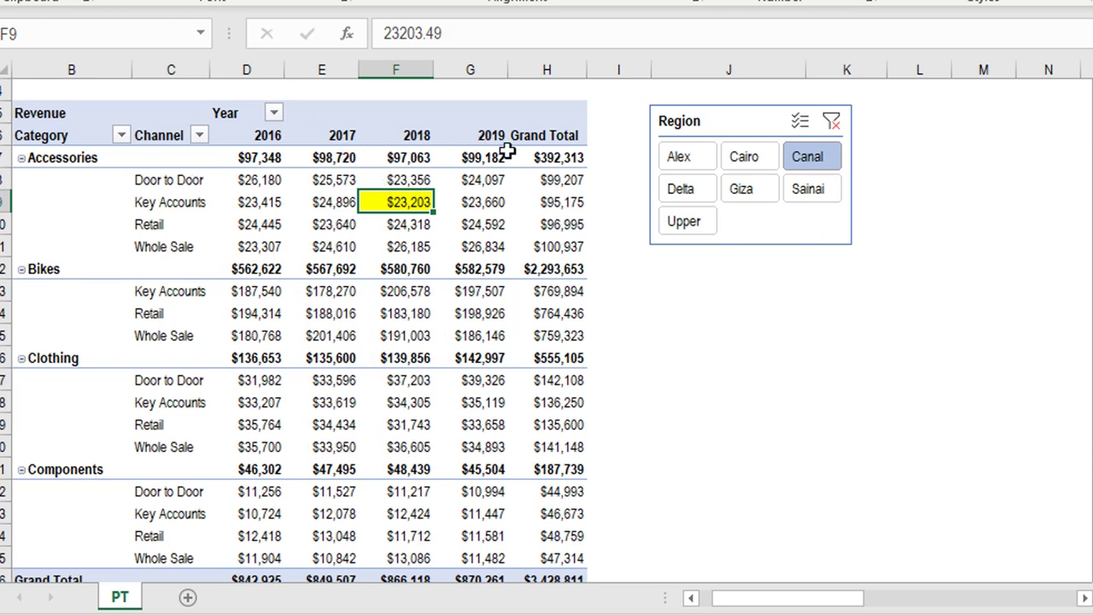
# Step: Review the Canal region's revenue values across the pivot table
pyautogui.moveTo(450, 208)
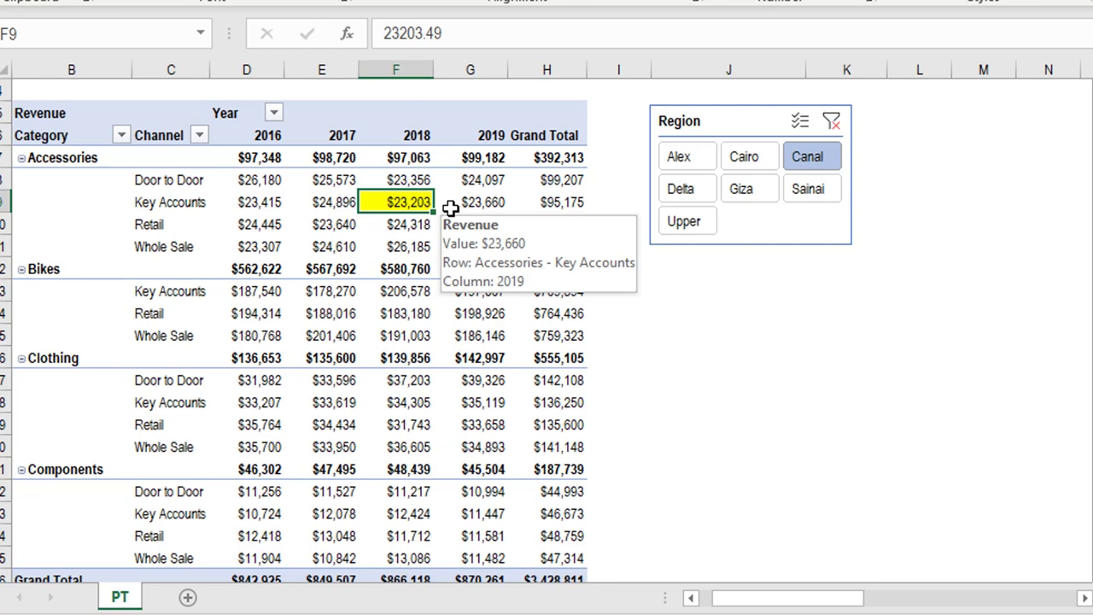
pyautogui.scroll(-1, 522, 438)
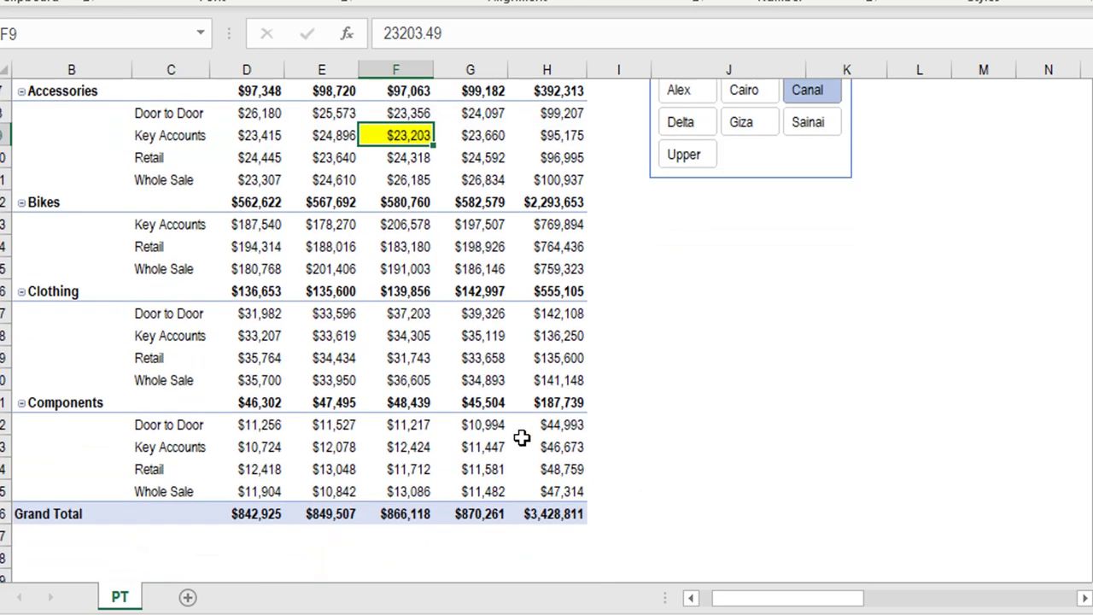
pyautogui.scroll(1, 522, 438)
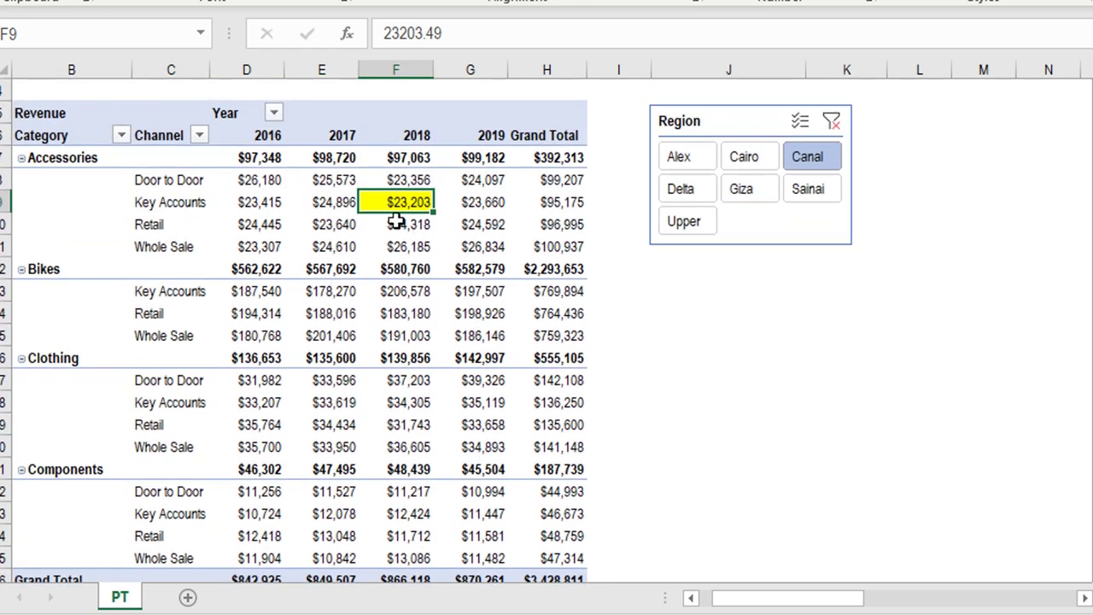
pyautogui.moveTo(396, 221)
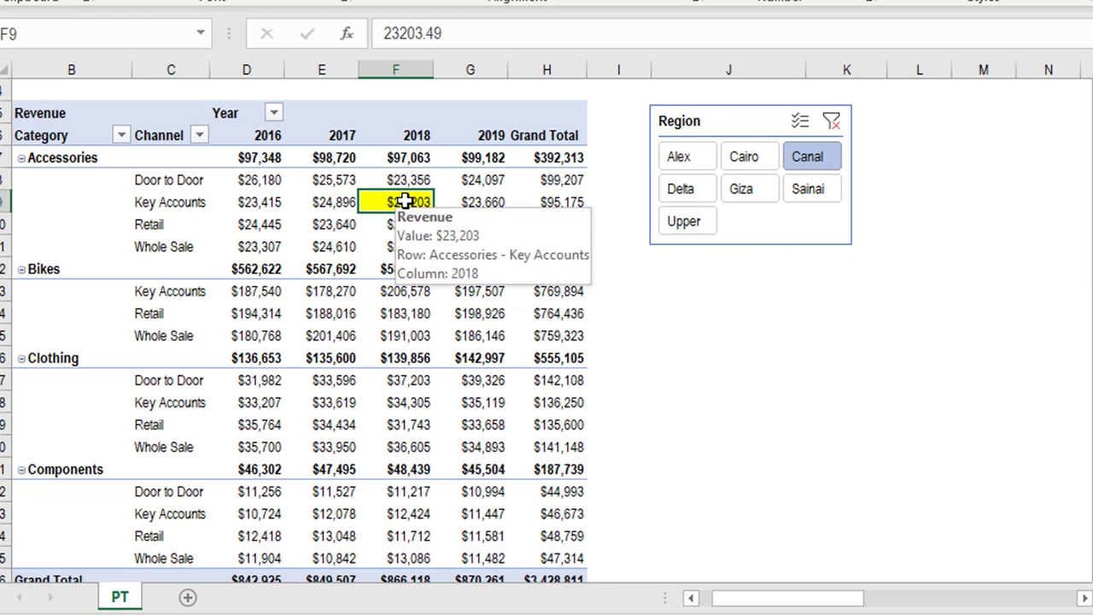
pyautogui.scroll(-1, 590, 401)
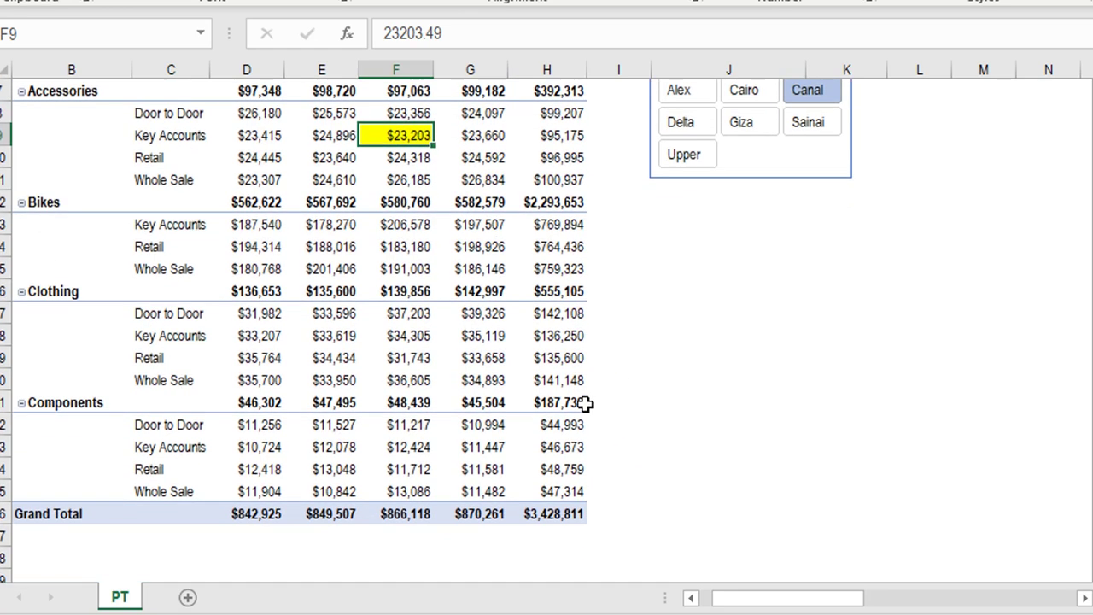
pyautogui.scroll(1, 494, 388)
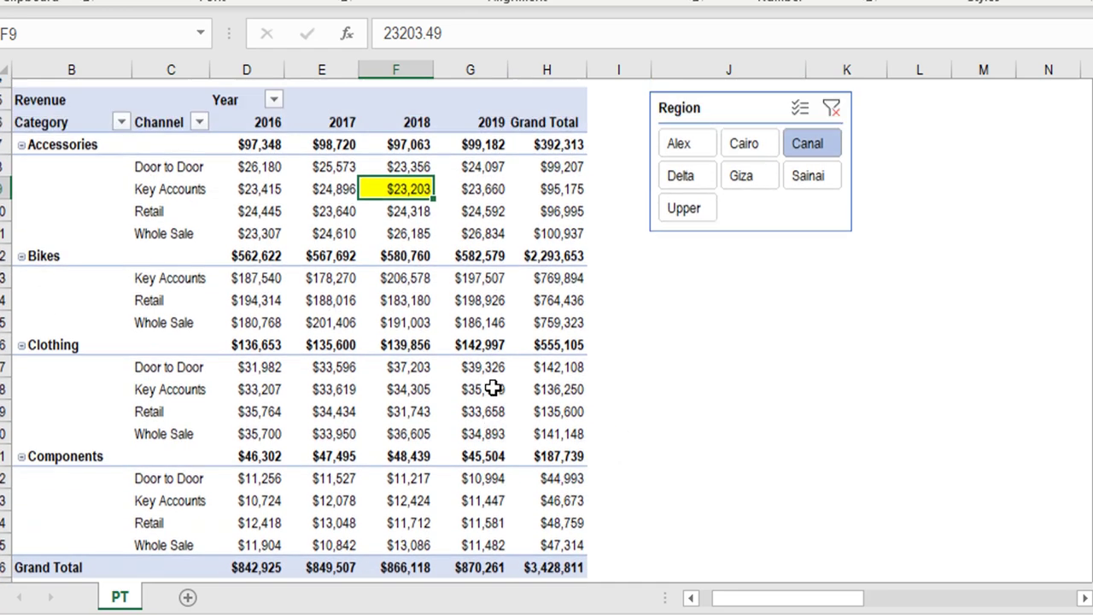
pyautogui.moveTo(494, 389)
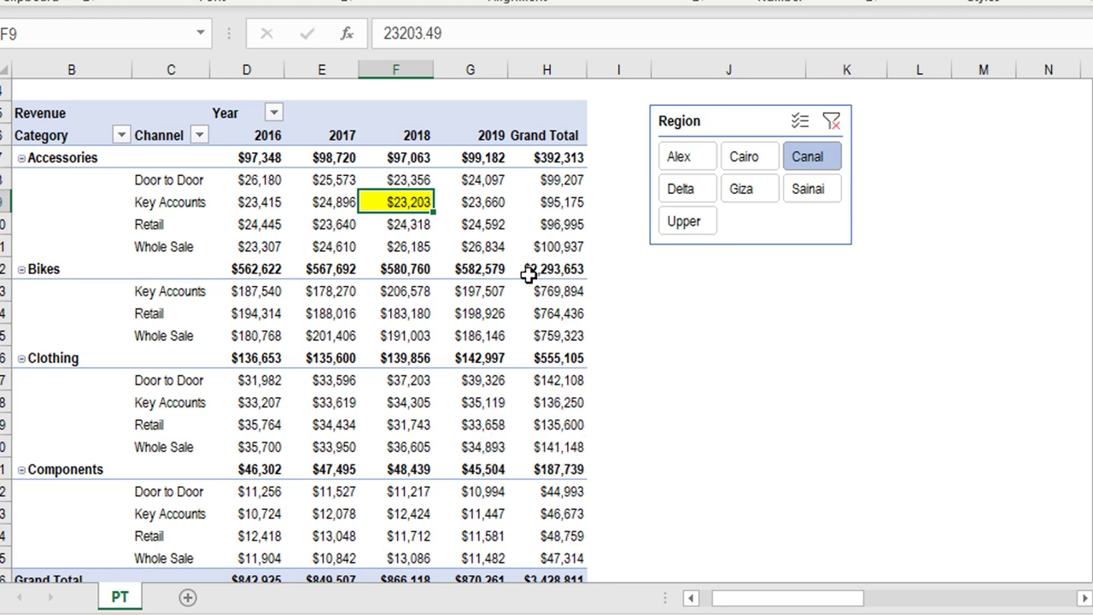
pyautogui.moveTo(529, 271)
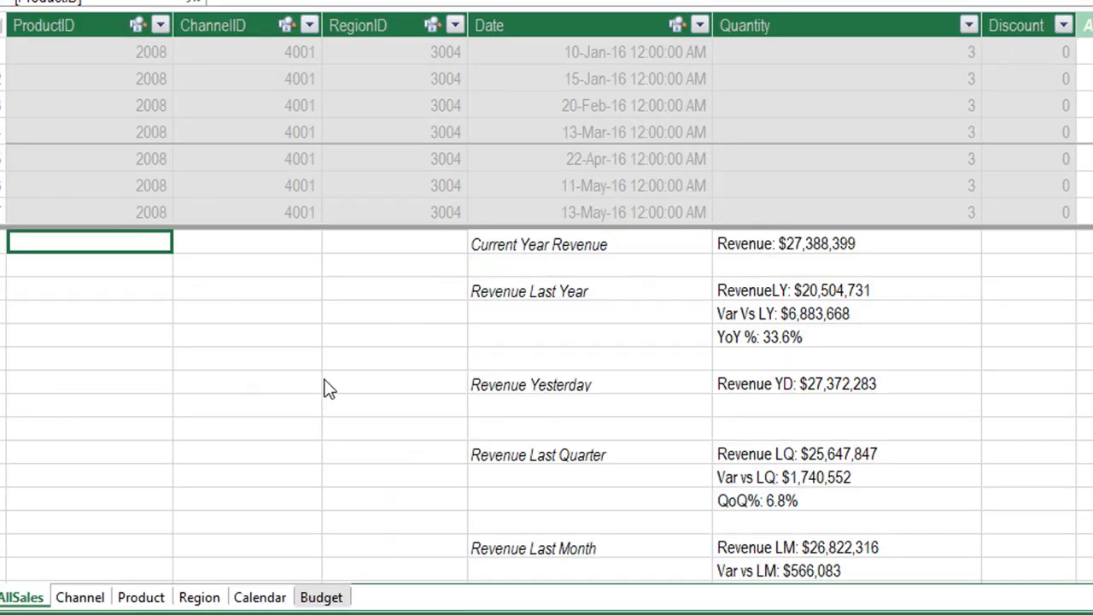
# Step: Enter the label '% of Total' in an empty calculation-area cell below the budget measures
pyautogui.scroll(-1, 500, 404)
pyautogui.scroll(-2, 496, 399)
pyautogui.scroll(-2, 499, 401)
pyautogui.scroll(-2, 499, 402)
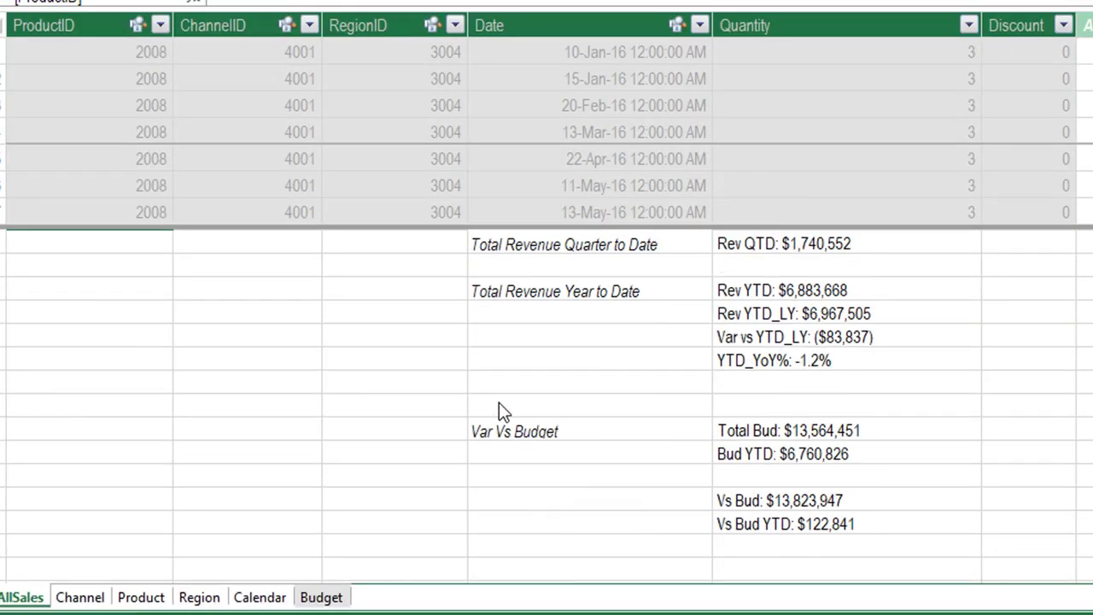
pyautogui.scroll(-1, 499, 402)
pyautogui.click(534, 477)
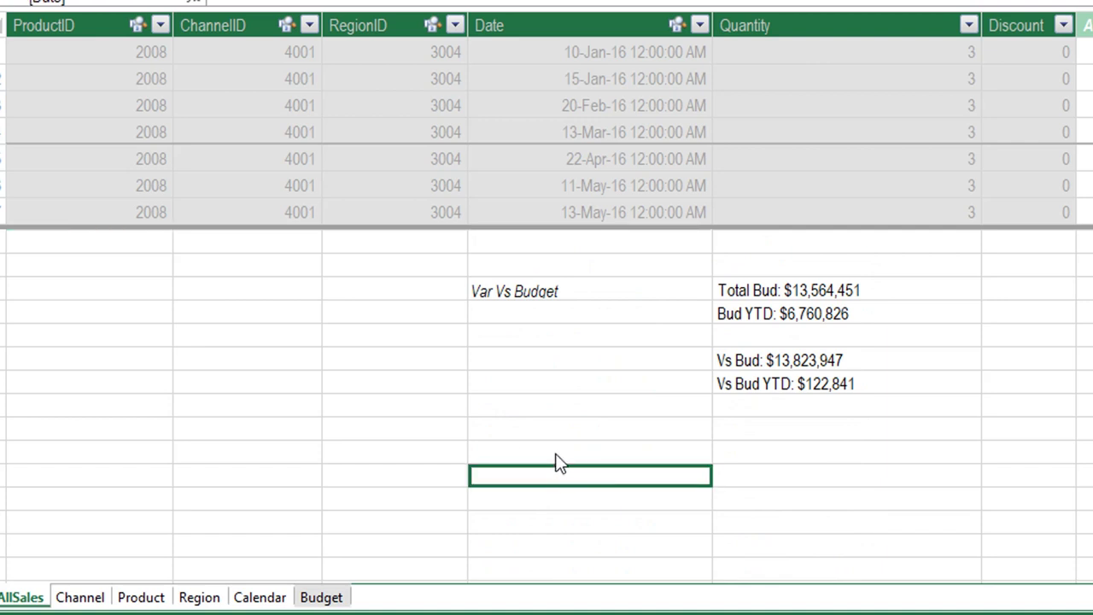
pyautogui.click(557, 458)
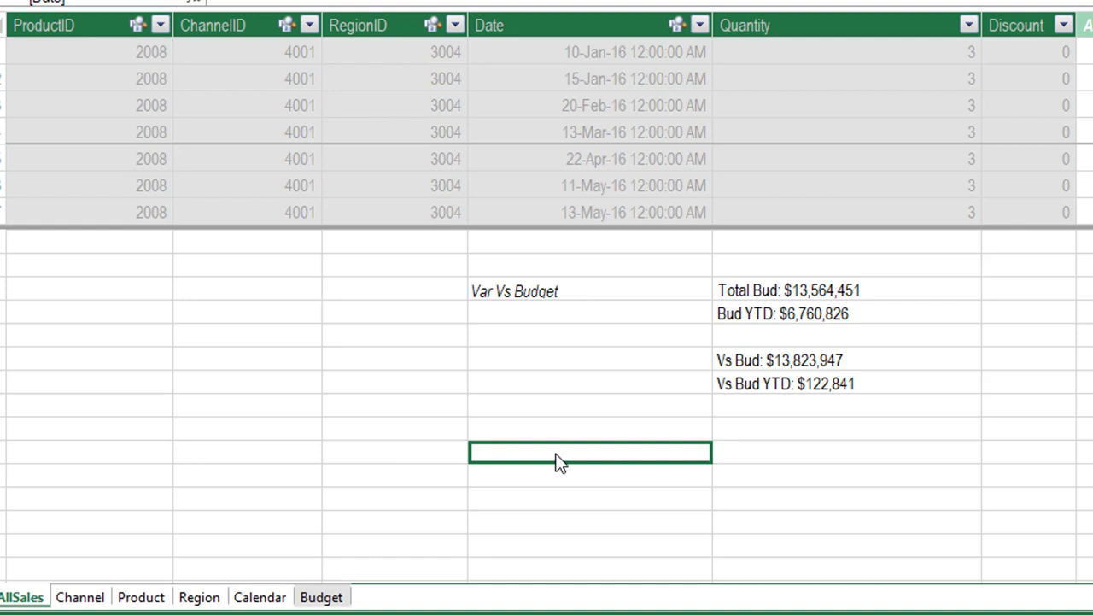
pyautogui.write('% of')
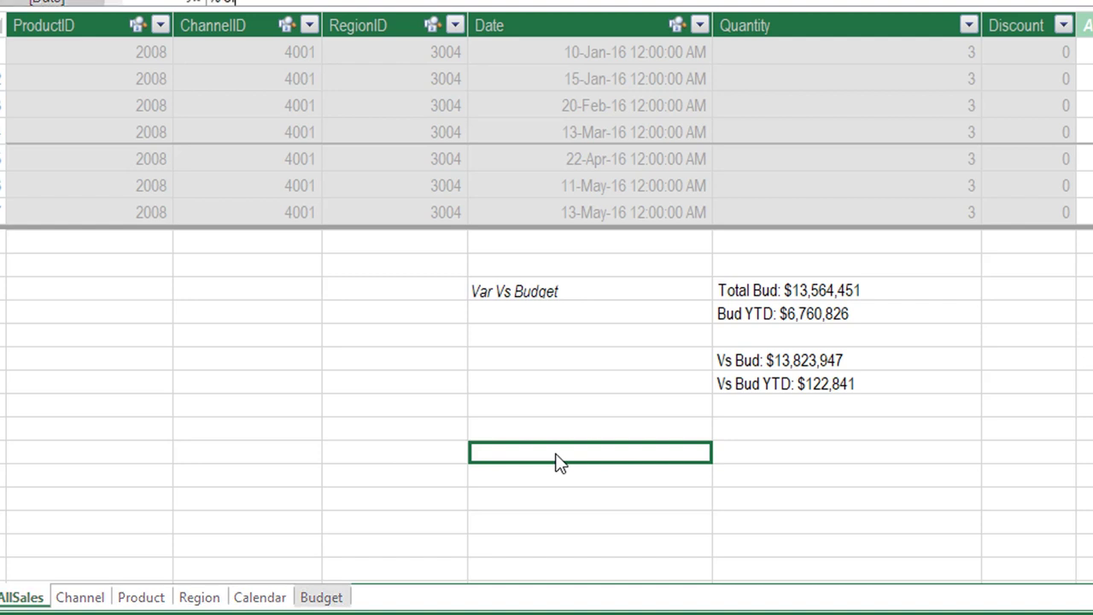
pyautogui.write(' Total')
pyautogui.press('Return')
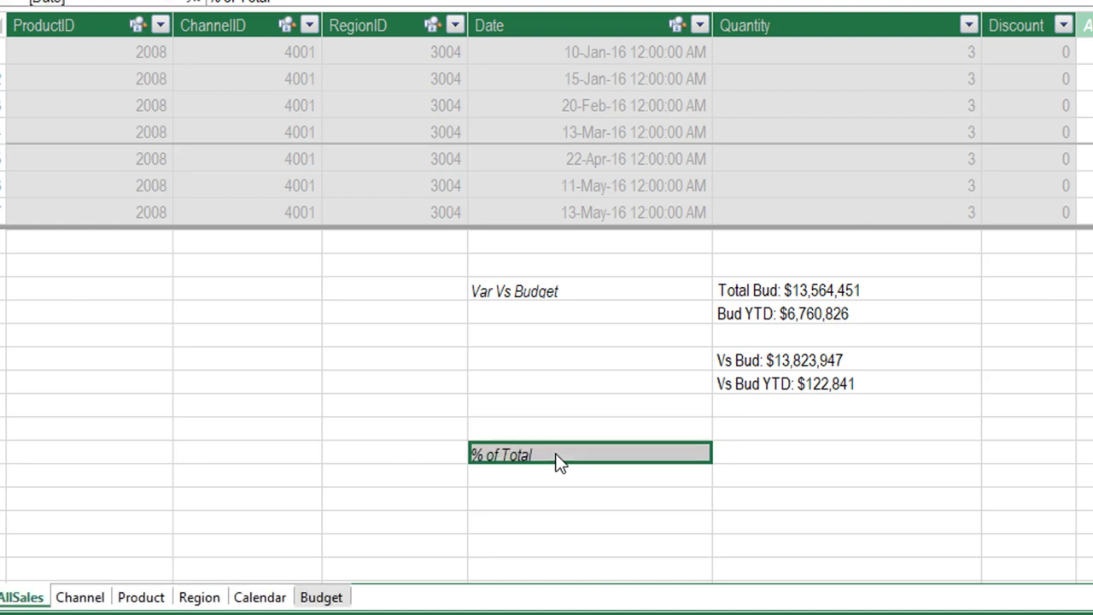
# Step: In the next cell, start the measure 'Grand Total:= CALCULATE([Revenue],'
pyautogui.press('Right')
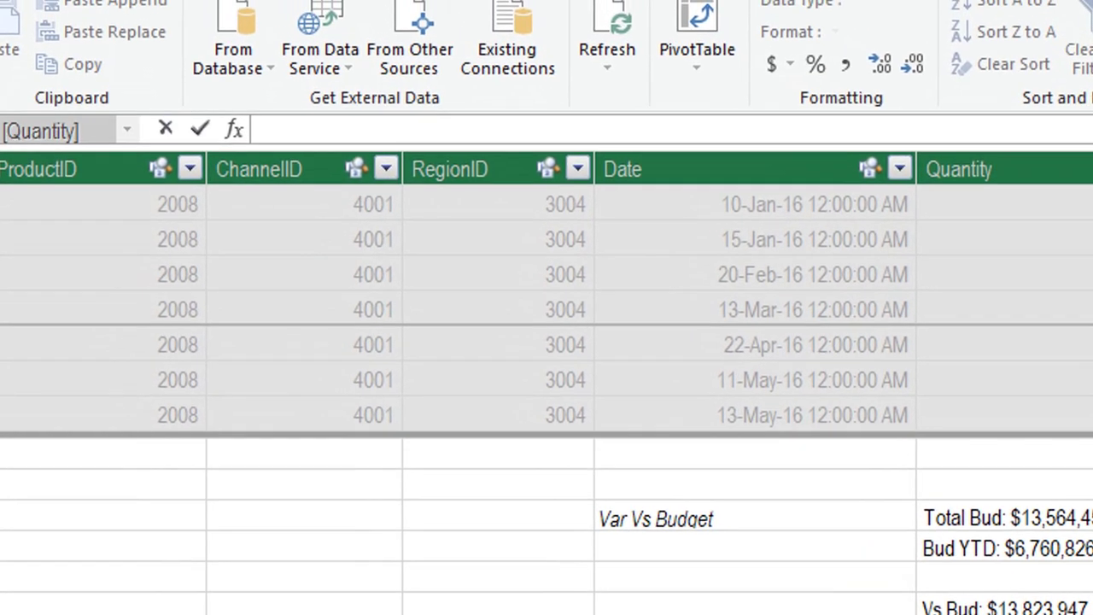
pyautogui.write('Gr')
pyautogui.write('and ')
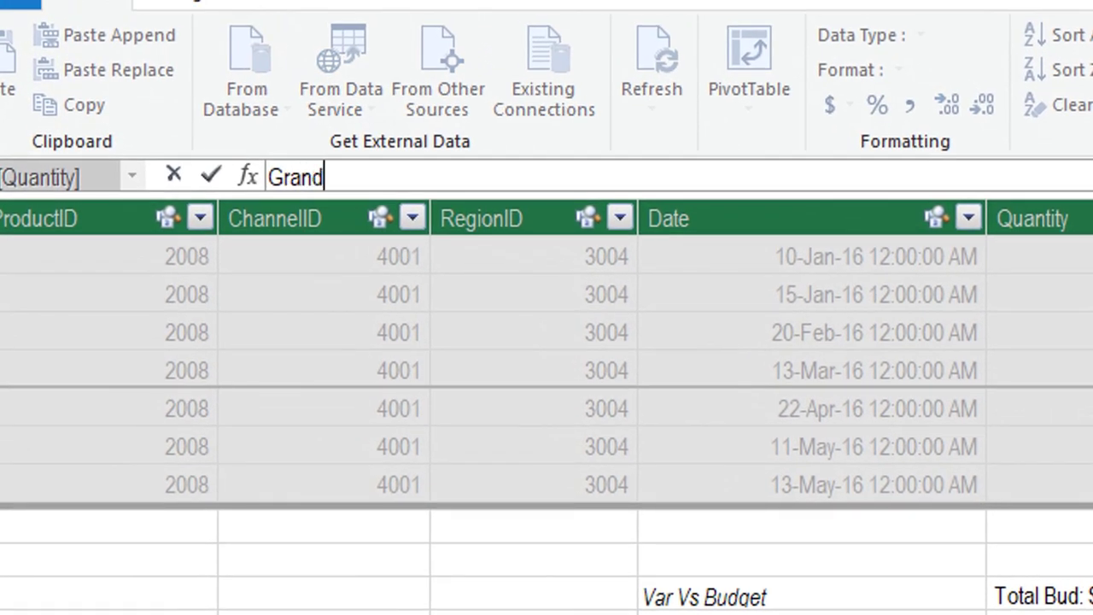
pyautogui.write('Total')
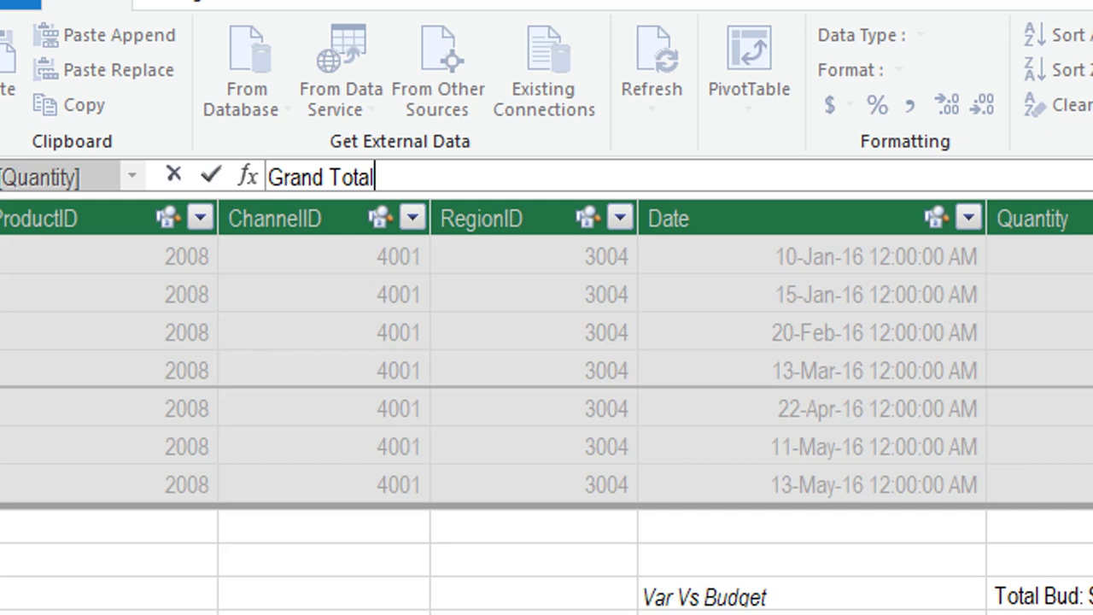
pyautogui.write(':')
pyautogui.write('= ')
pyautogui.write('C')
pyautogui.write('al')
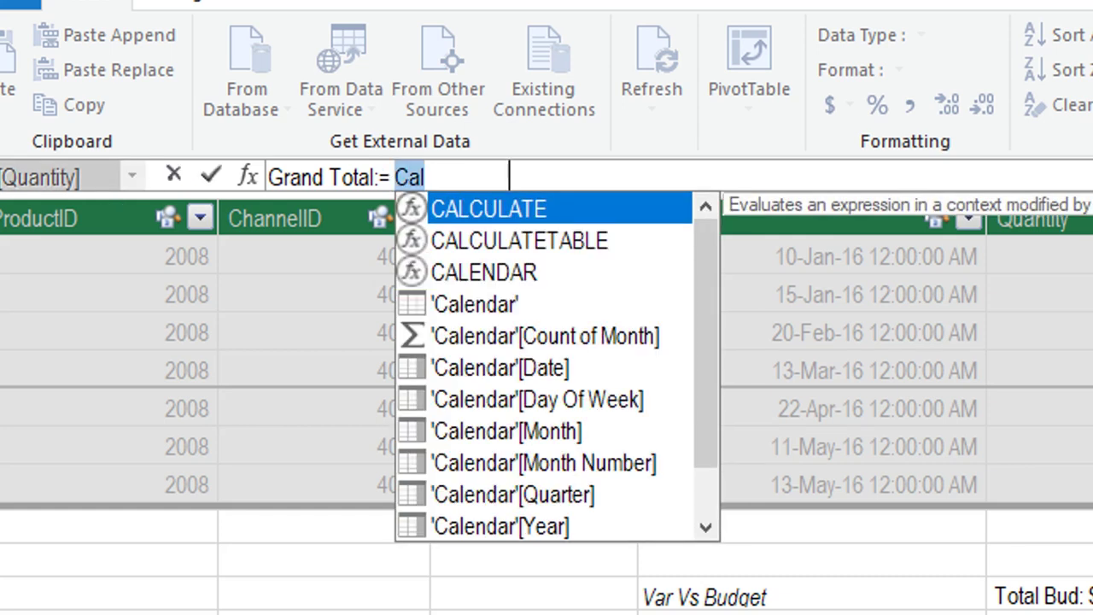
pyautogui.press('Tab')
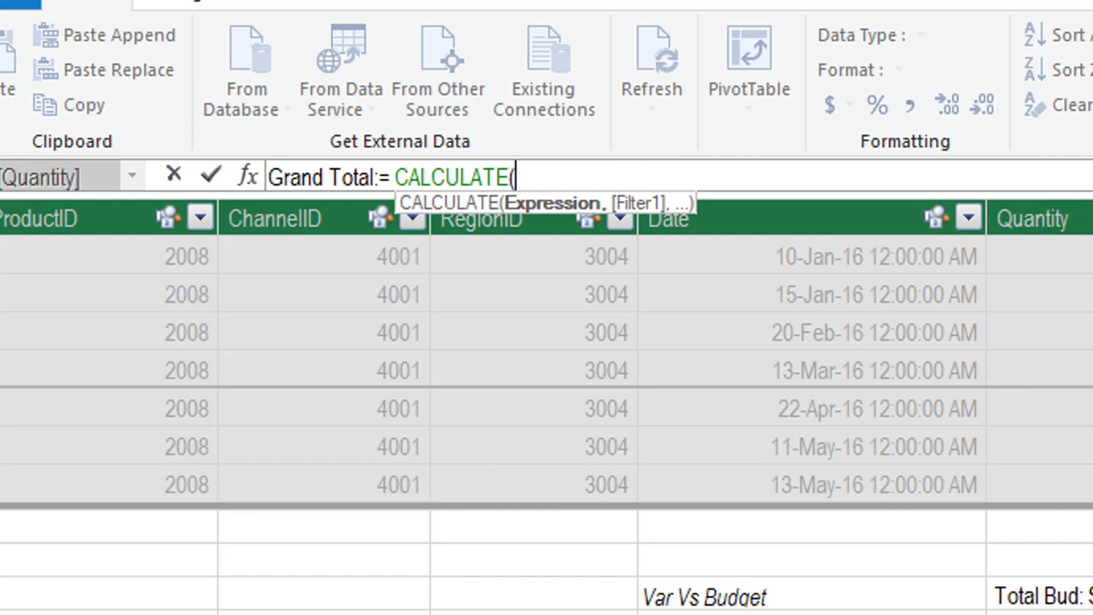
pyautogui.write('[')
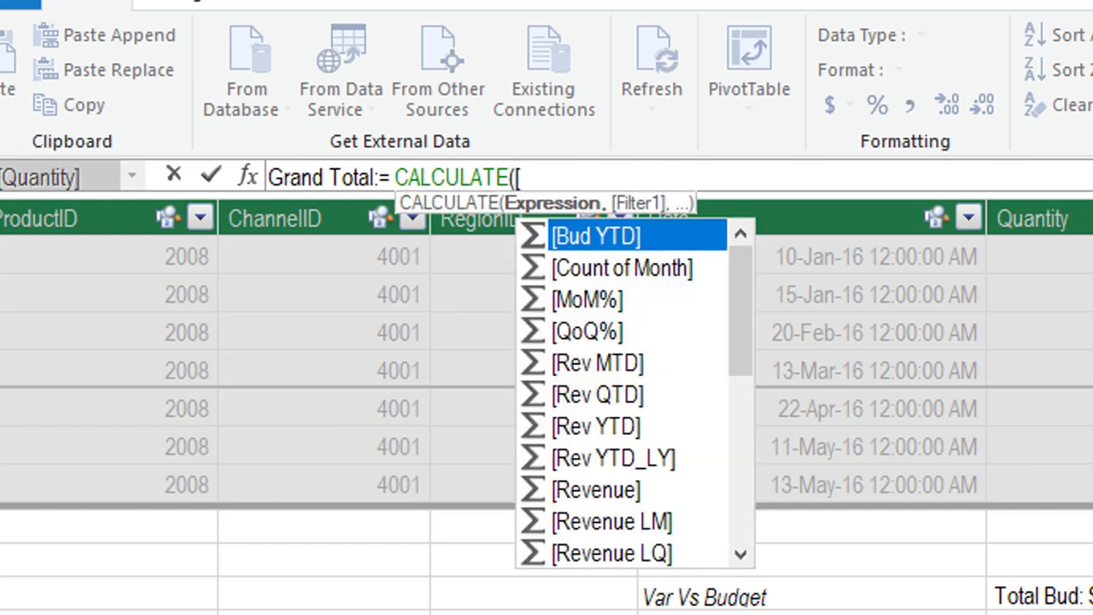
pyautogui.write('rev')
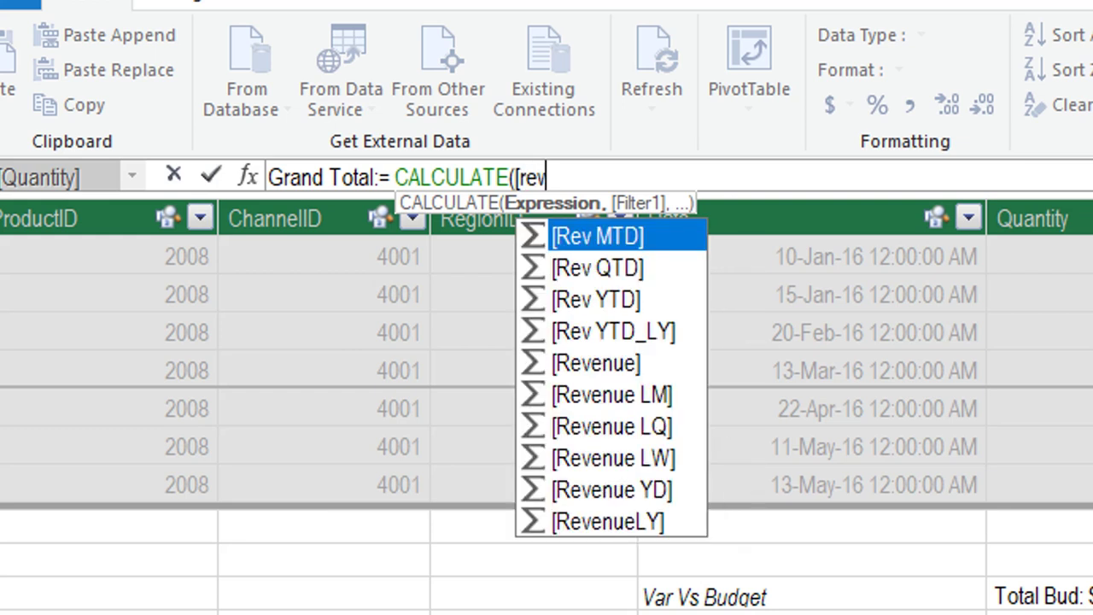
pyautogui.press('Down')
pyautogui.press('Down')
pyautogui.press('Down')
pyautogui.press('Down')
pyautogui.press('Tab')
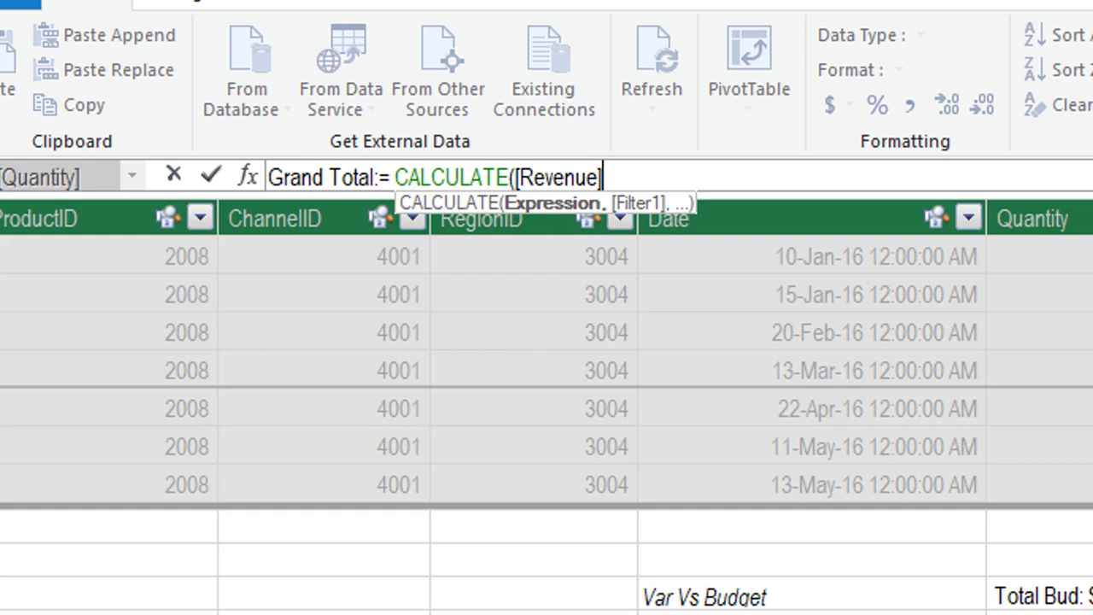
pyautogui.write(',')
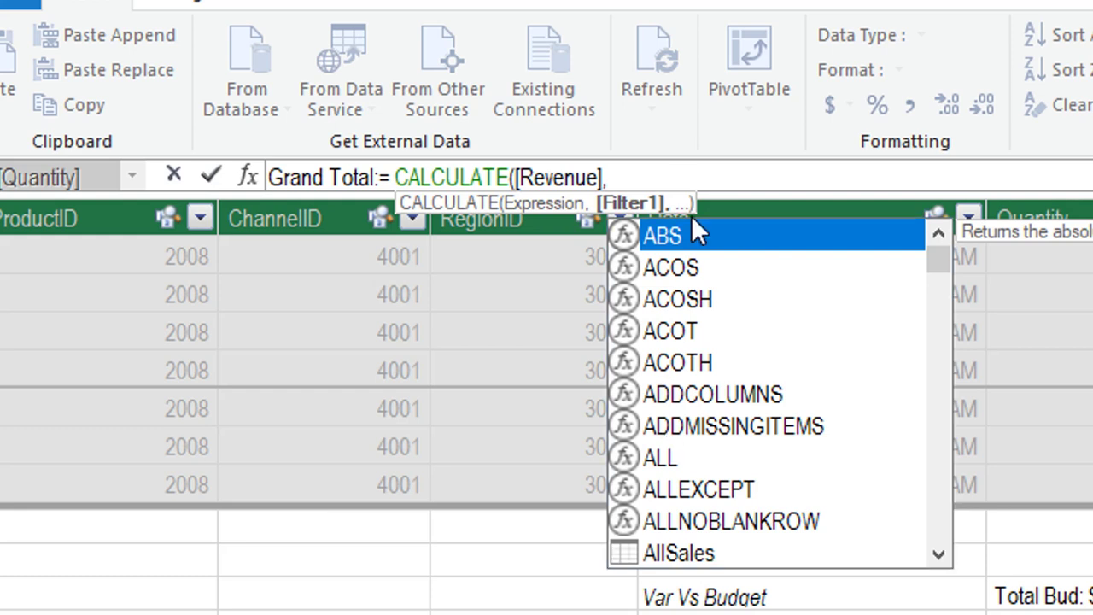
# Step: Complete the measure as Grand Total:= CALCULATE([Revenue],ALL(AllSales))
pyautogui.click(671, 175)
pyautogui.write('A')
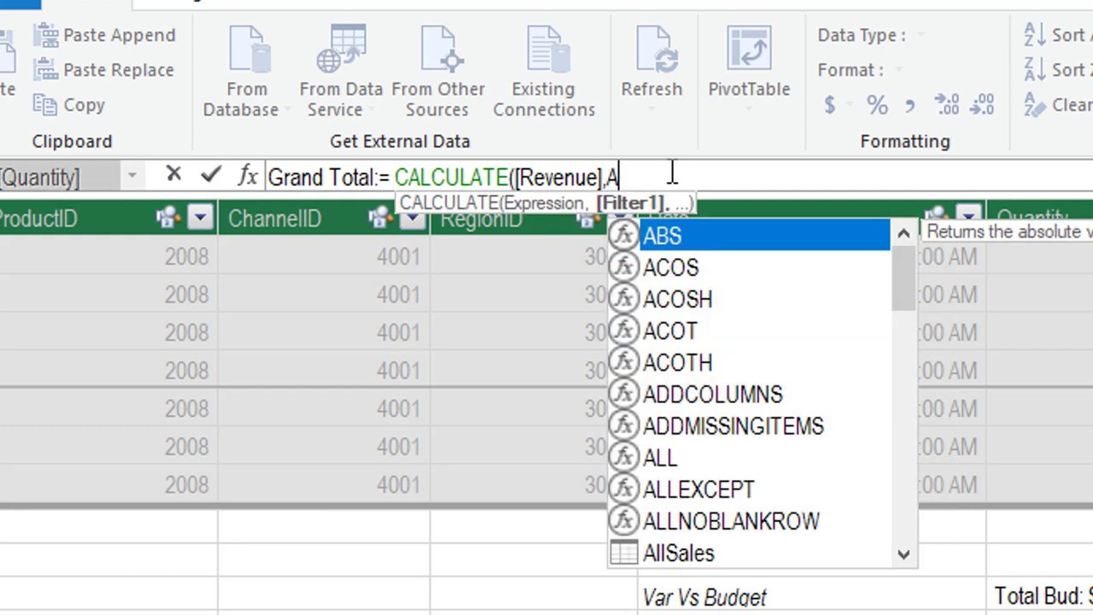
pyautogui.write('ll')
pyautogui.press('Tab')
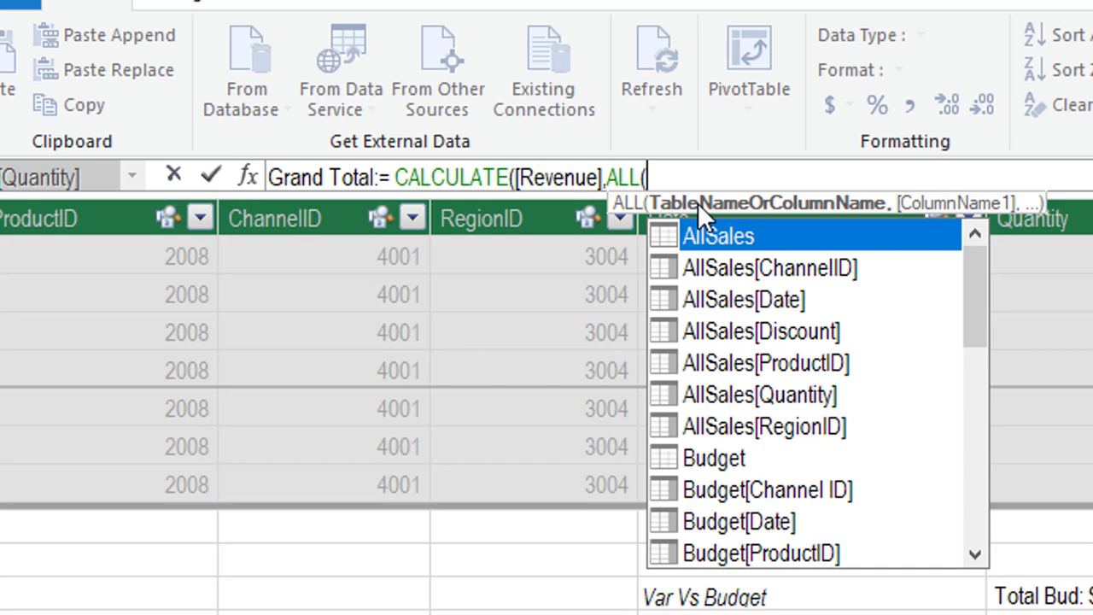
pyautogui.write('Al')
pyautogui.press('Tab')
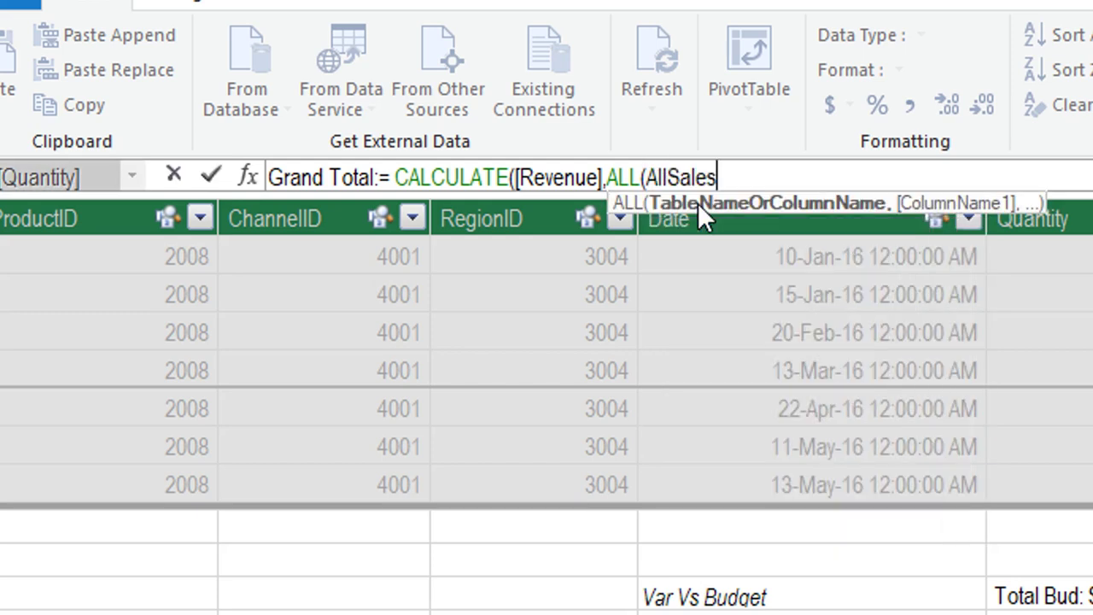
pyautogui.write(')')
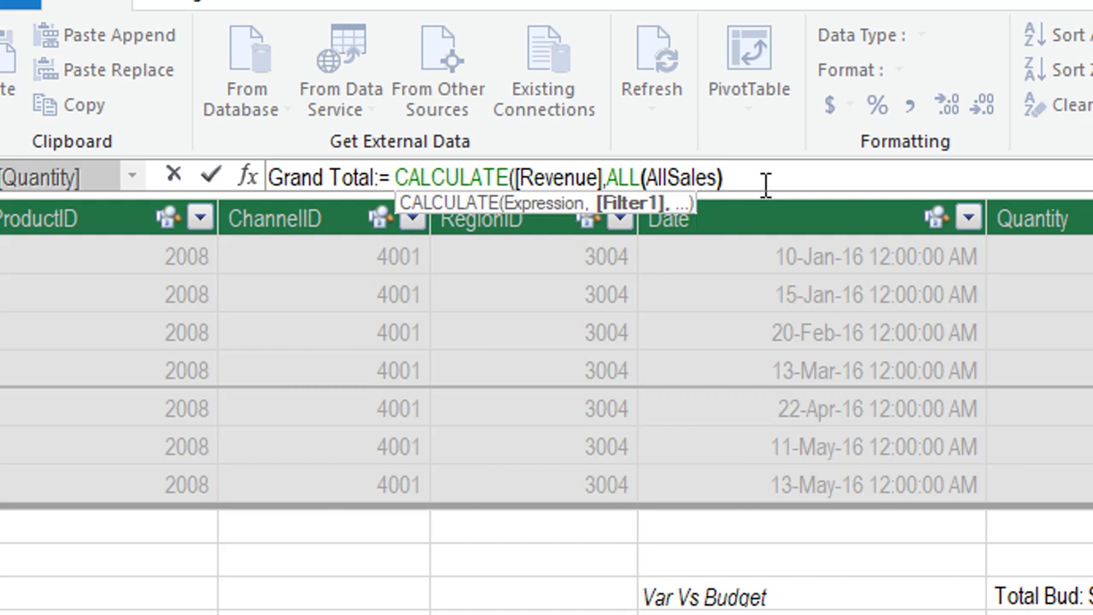
pyautogui.write(')')
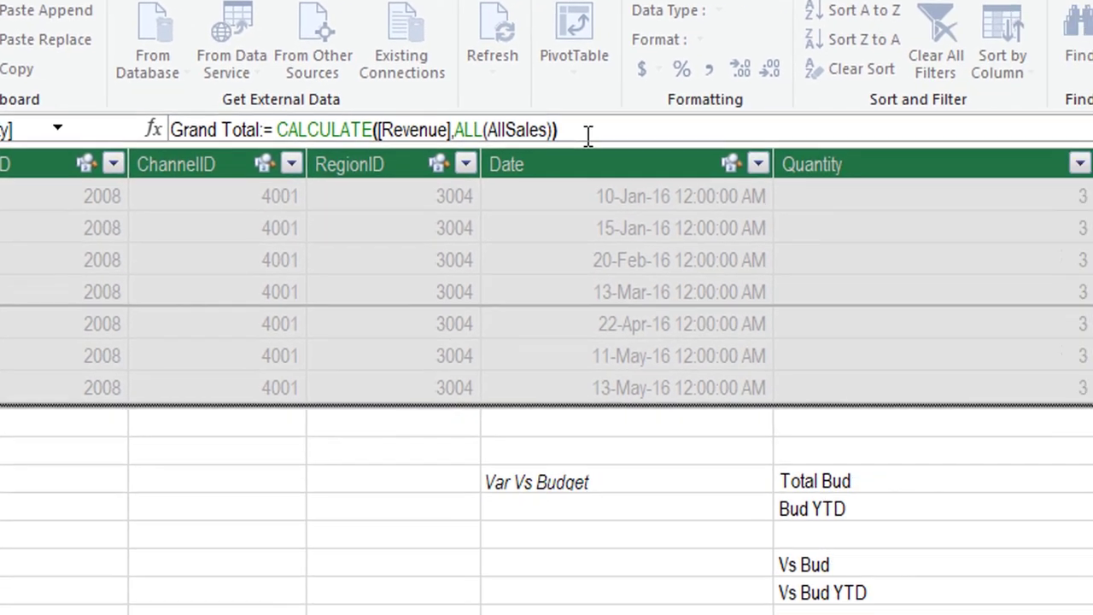
pyautogui.press('Return')
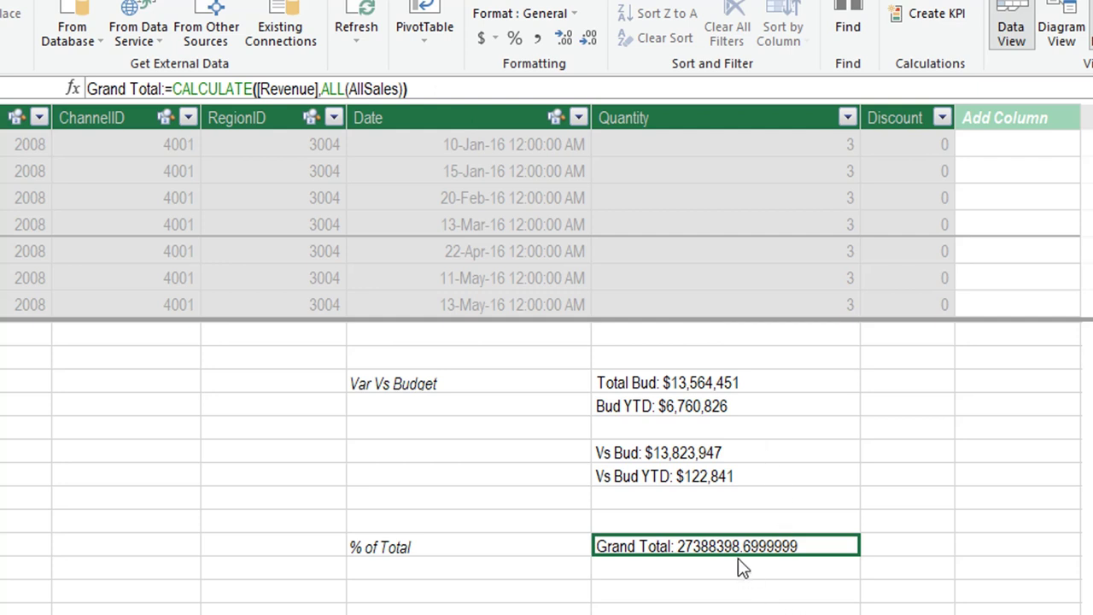
# Step: Format the Grand Total measure as currency with no decimals
pyautogui.click(496, 39)
pyautogui.click(529, 66)
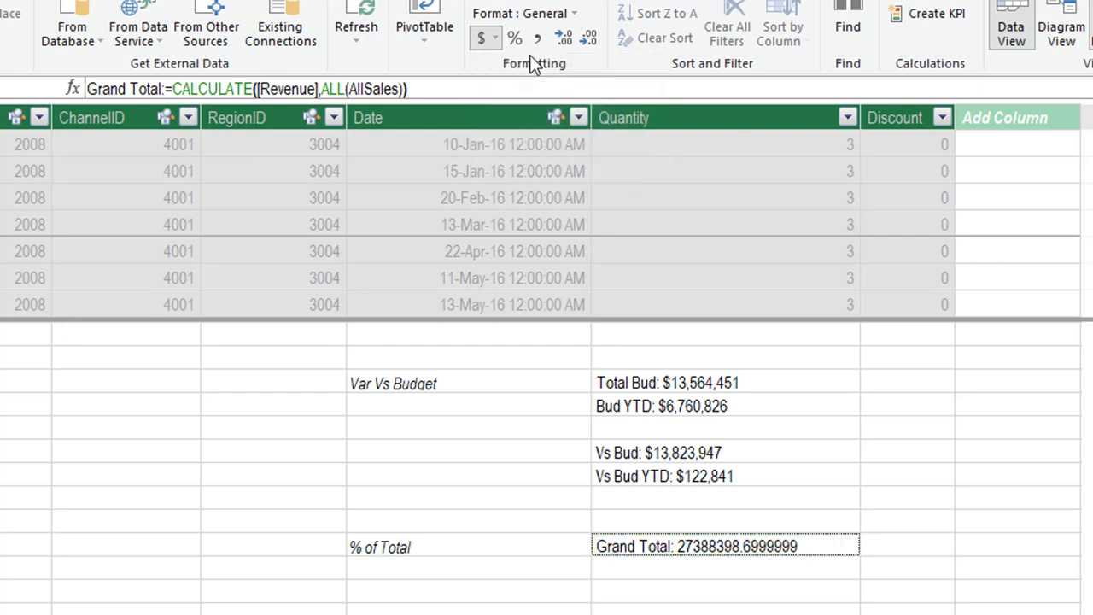
pyautogui.click(589, 39)
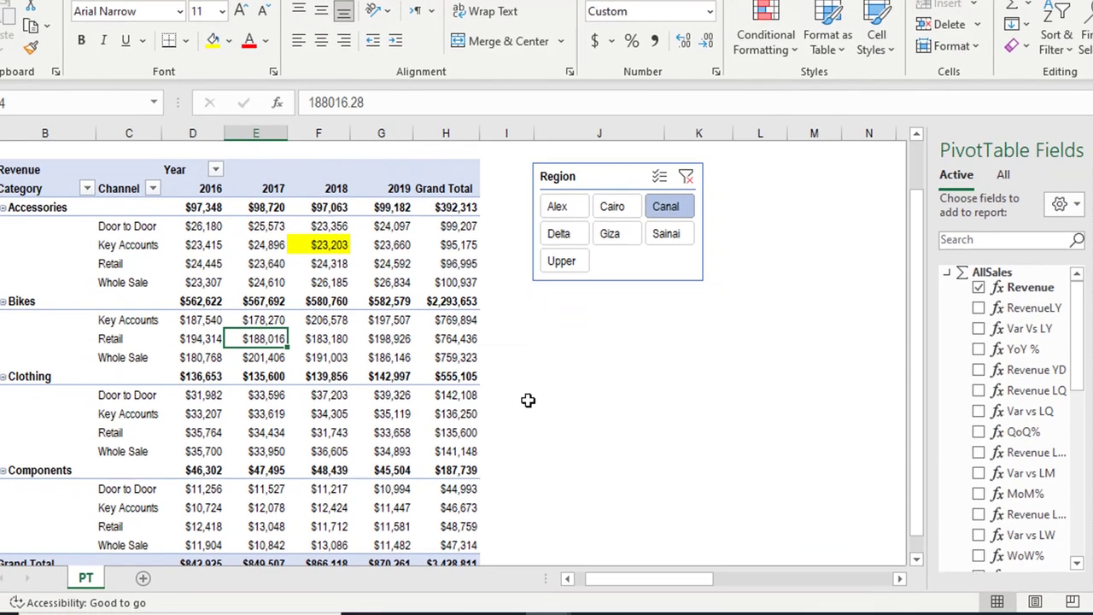
# Step: Replace Revenue with the Grand Total measure in the pivot values and check its overall total
pyautogui.click(978, 287)
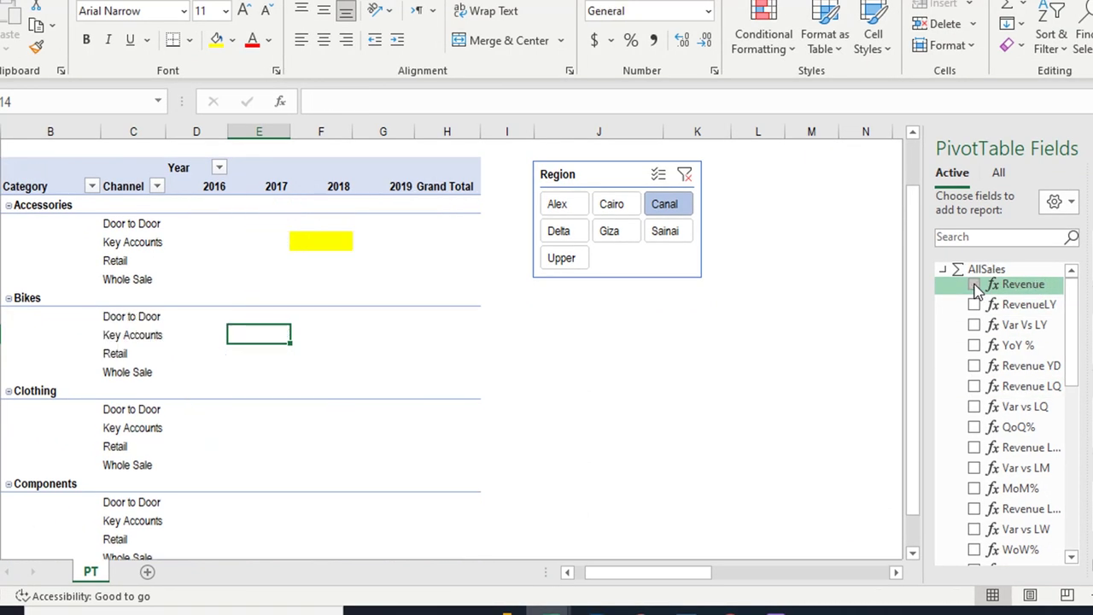
pyautogui.scroll(-2, 978, 290)
pyautogui.scroll(-3, 978, 291)
pyautogui.scroll(-2, 978, 291)
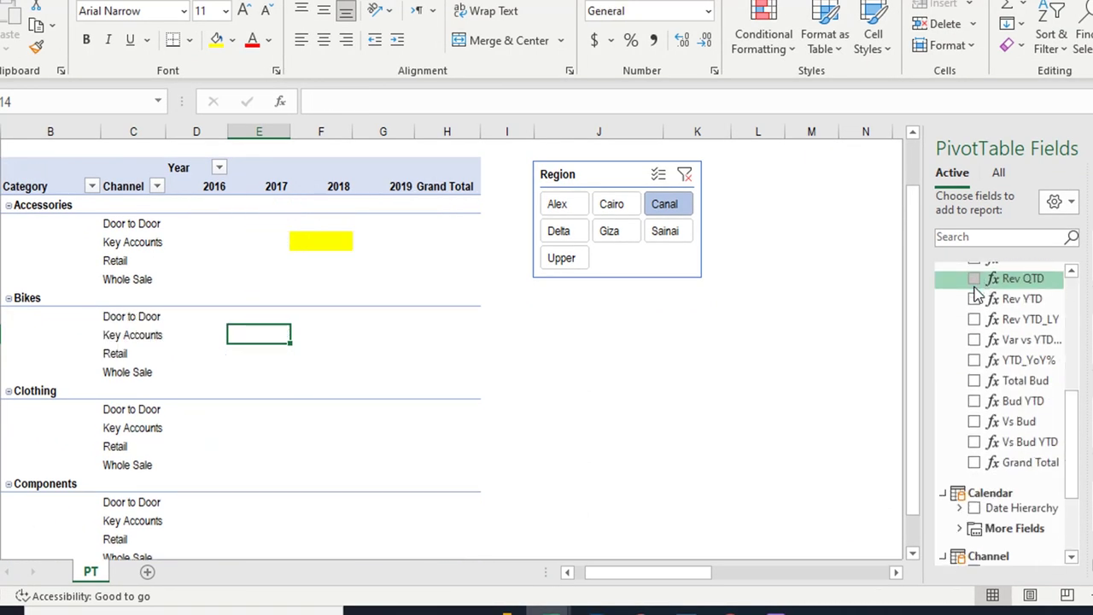
pyautogui.scroll(1, 978, 291)
pyautogui.scroll(4, 976, 290)
pyautogui.scroll(1, 976, 290)
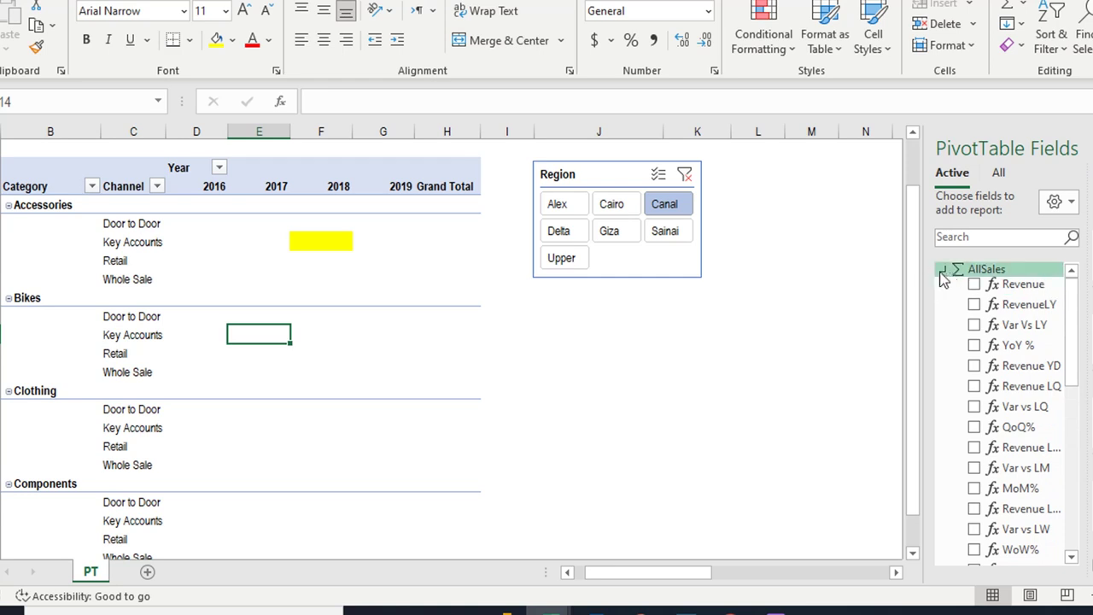
pyautogui.scroll(-5, 1002, 357)
pyautogui.scroll(-1, 1001, 359)
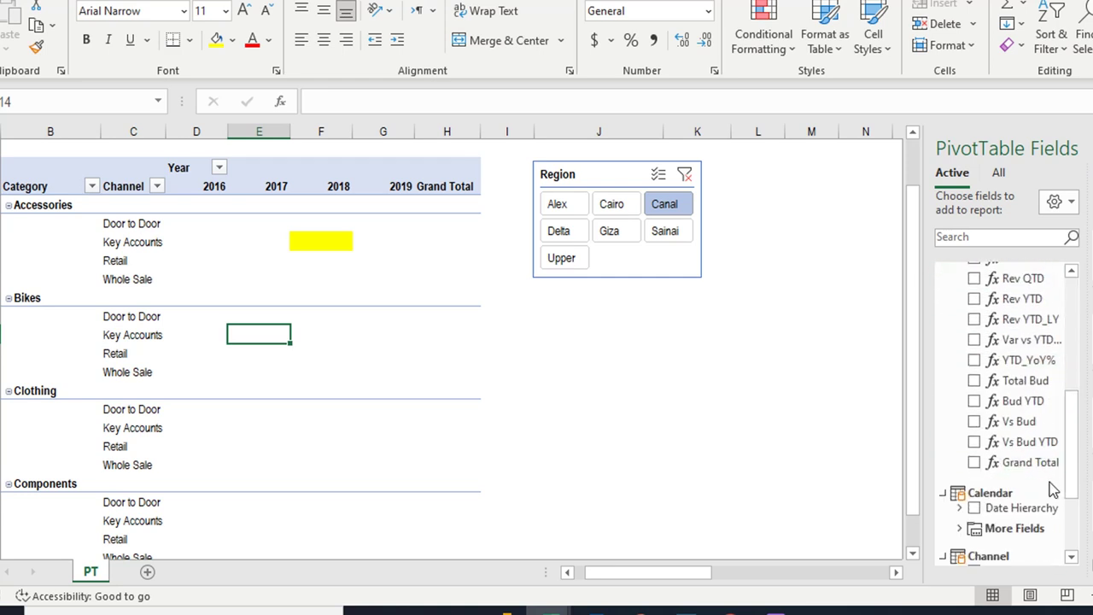
pyautogui.click(979, 465)
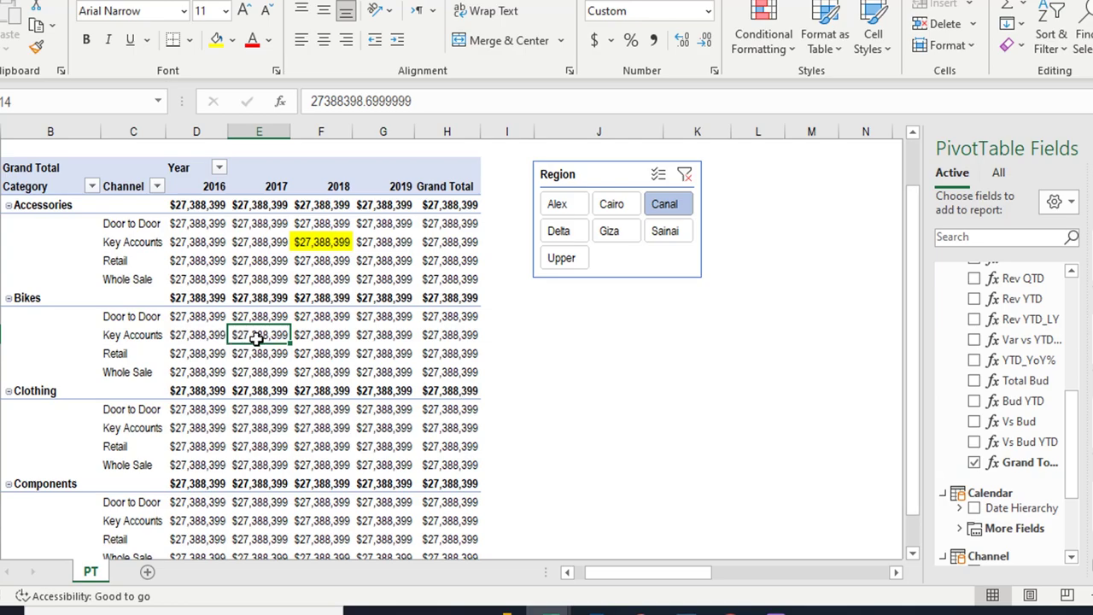
pyautogui.scroll(-1, 282, 359)
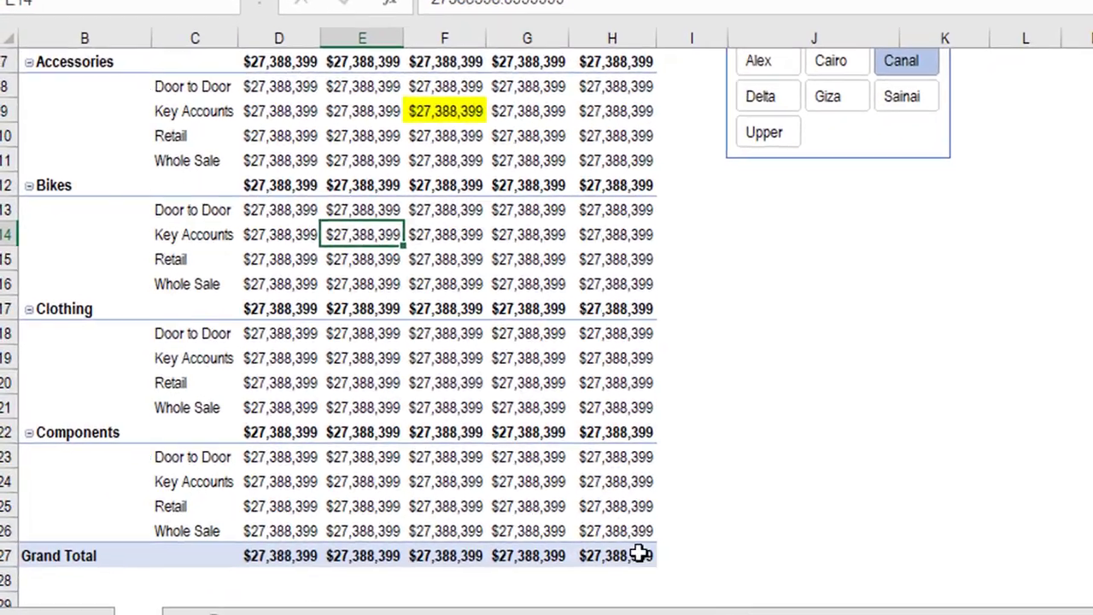
pyautogui.click(460, 523)
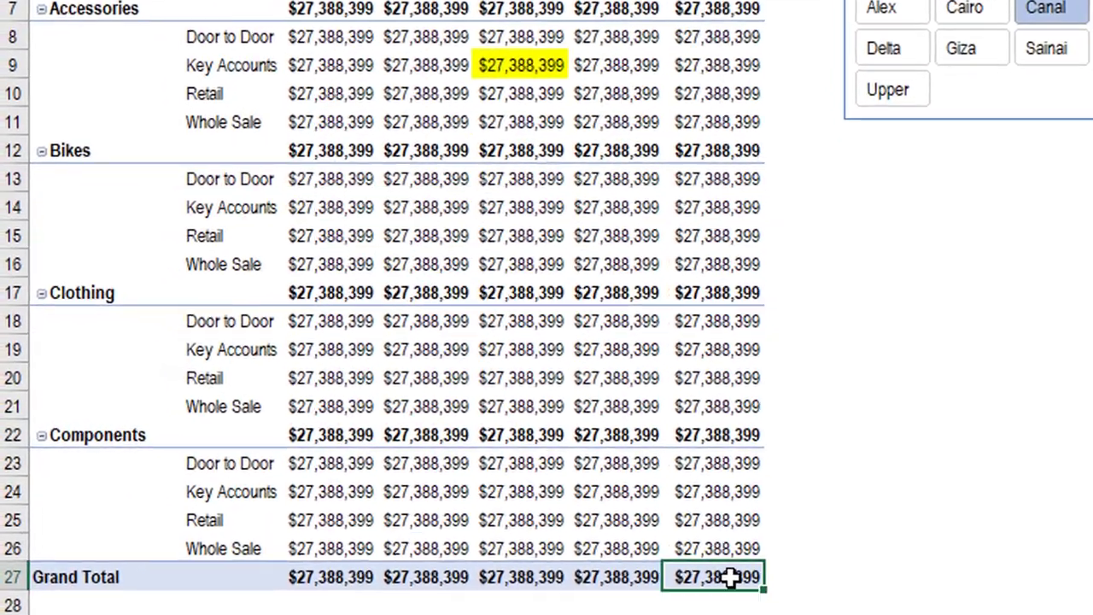
pyautogui.scroll(2, 768, 556)
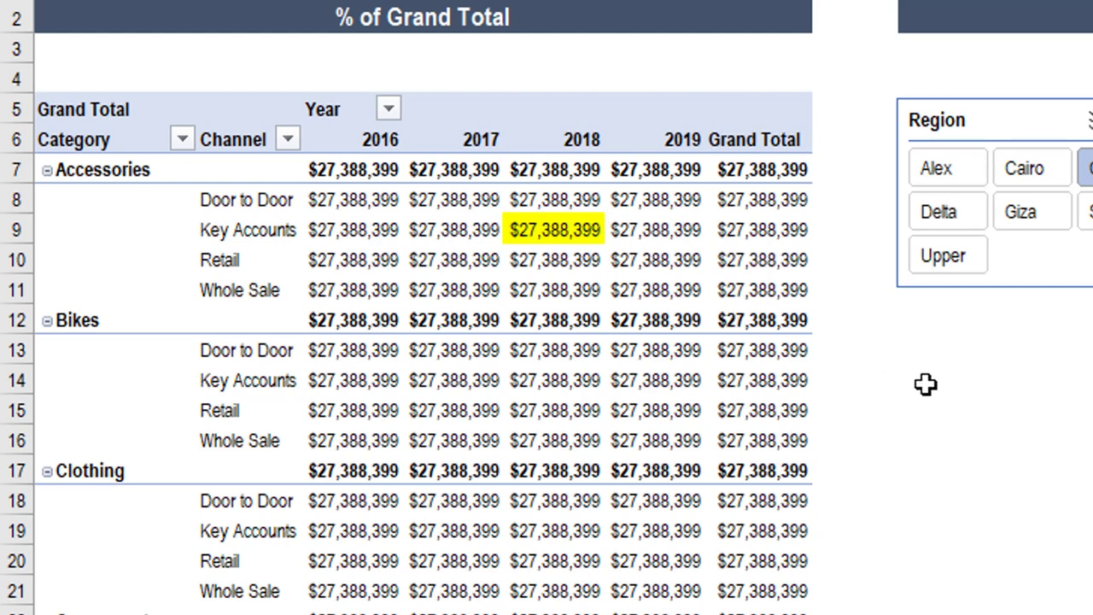
# Step: Filter by Alex, Cairo, Canal and Giza in turn, then clear the Region filter
pyautogui.click(963, 169)
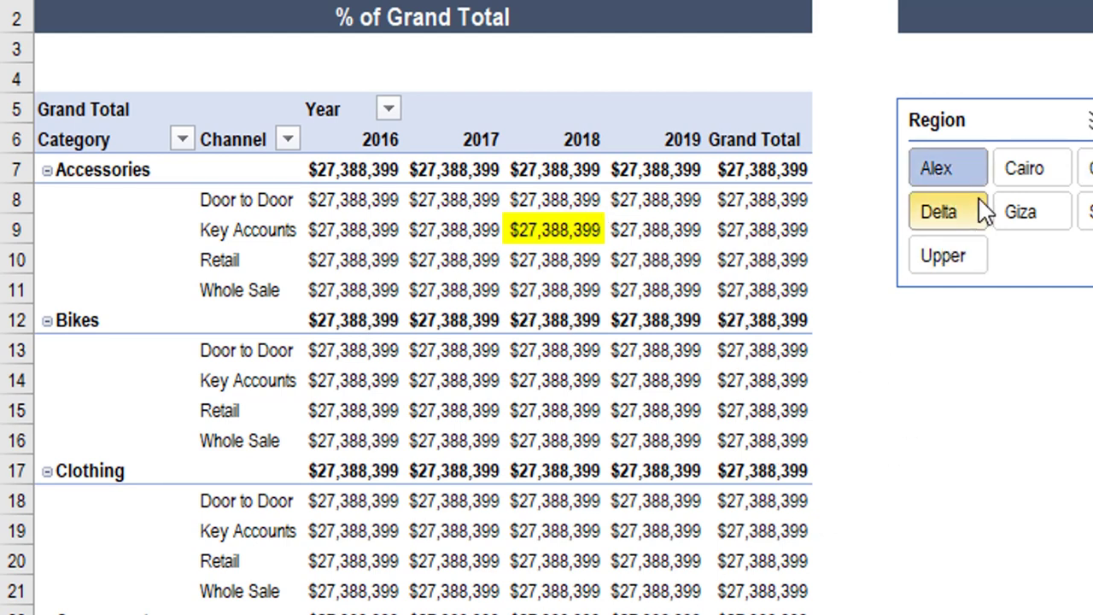
pyautogui.click(1055, 169)
pyautogui.click(1085, 168)
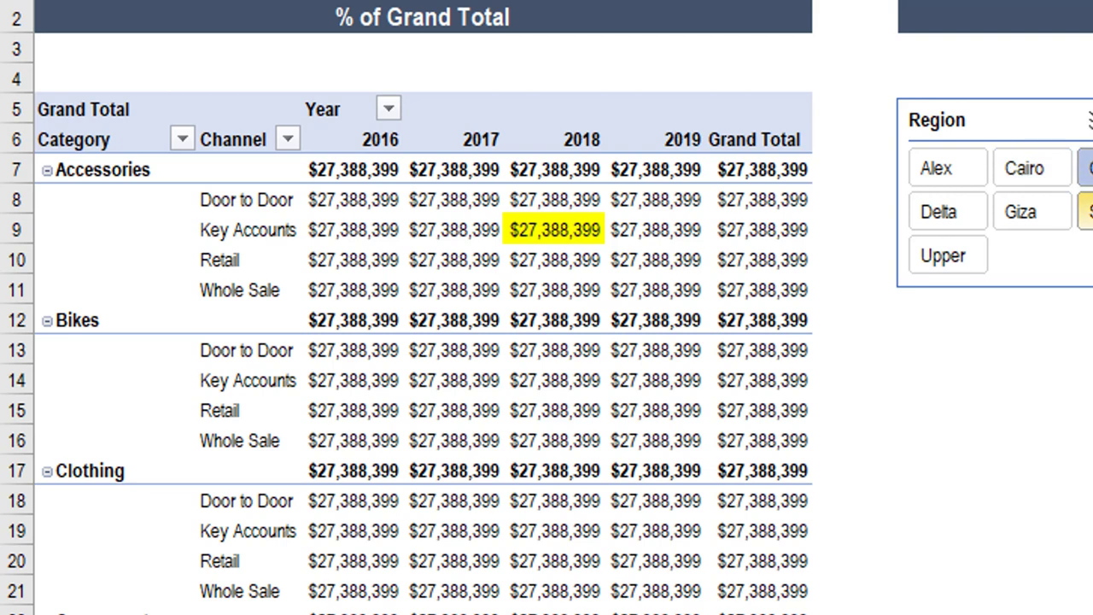
pyautogui.click(1029, 218)
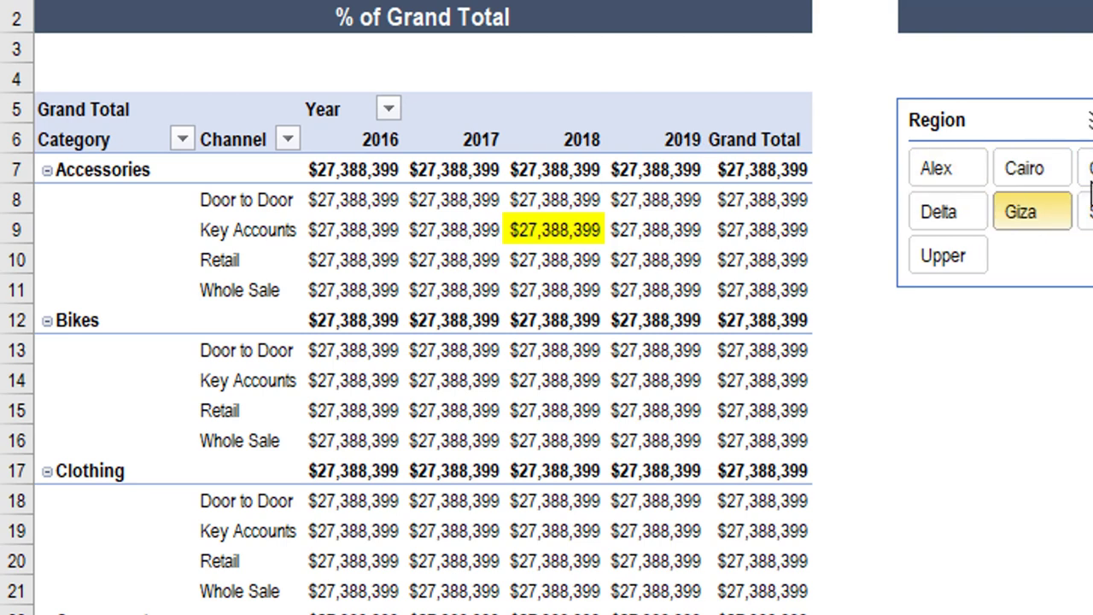
pyautogui.click(1090, 120)
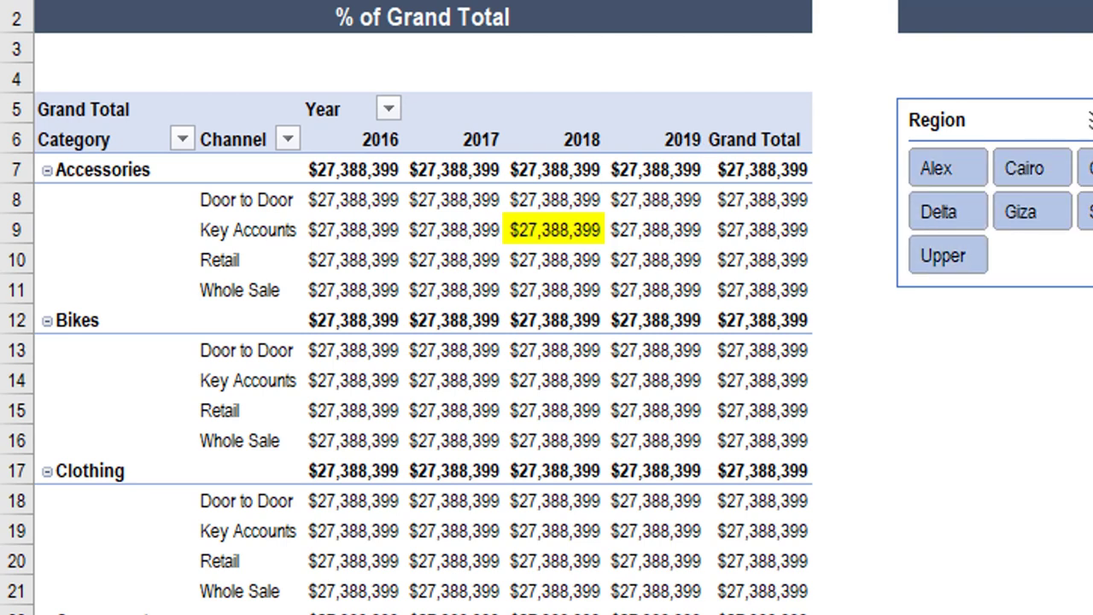
# Step: Set the yellow 2018 Accessories Key Accounts cell to No Fill
pyautogui.click(218, 207)
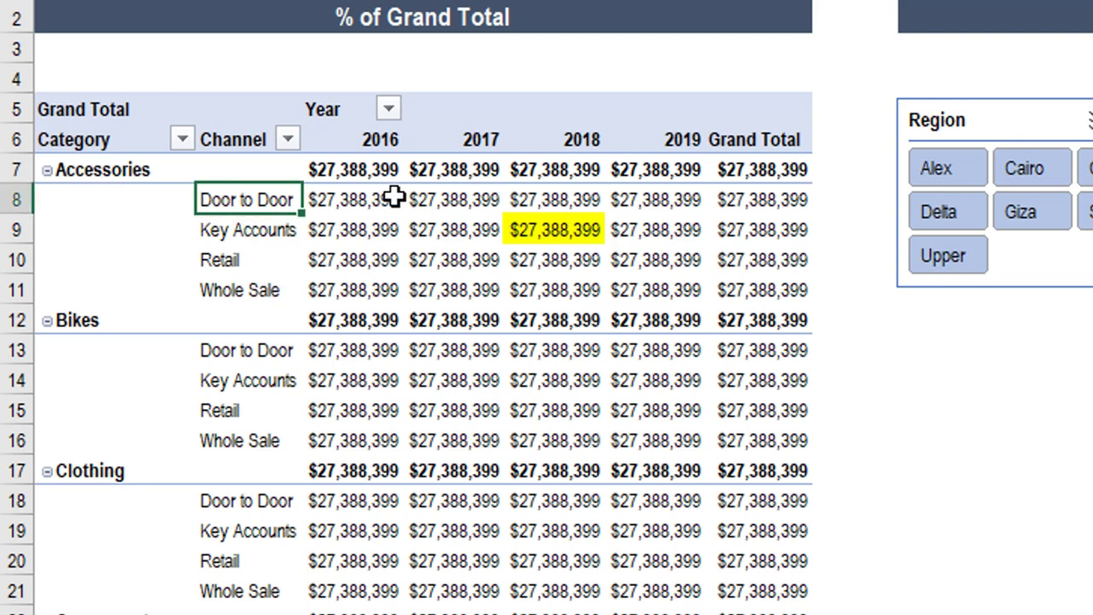
pyautogui.click(562, 380)
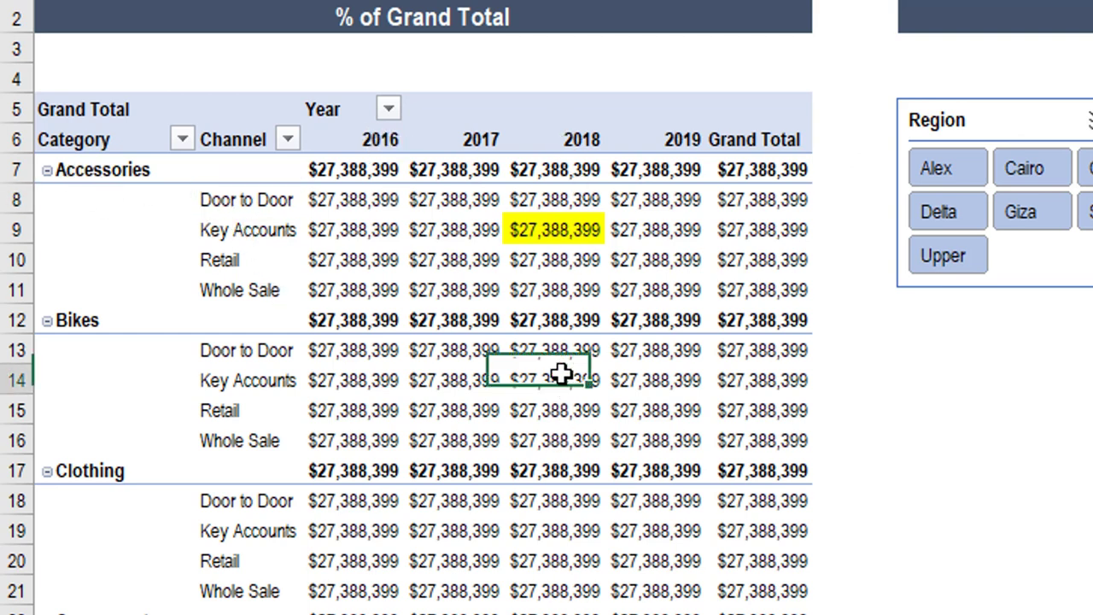
pyautogui.click(581, 222)
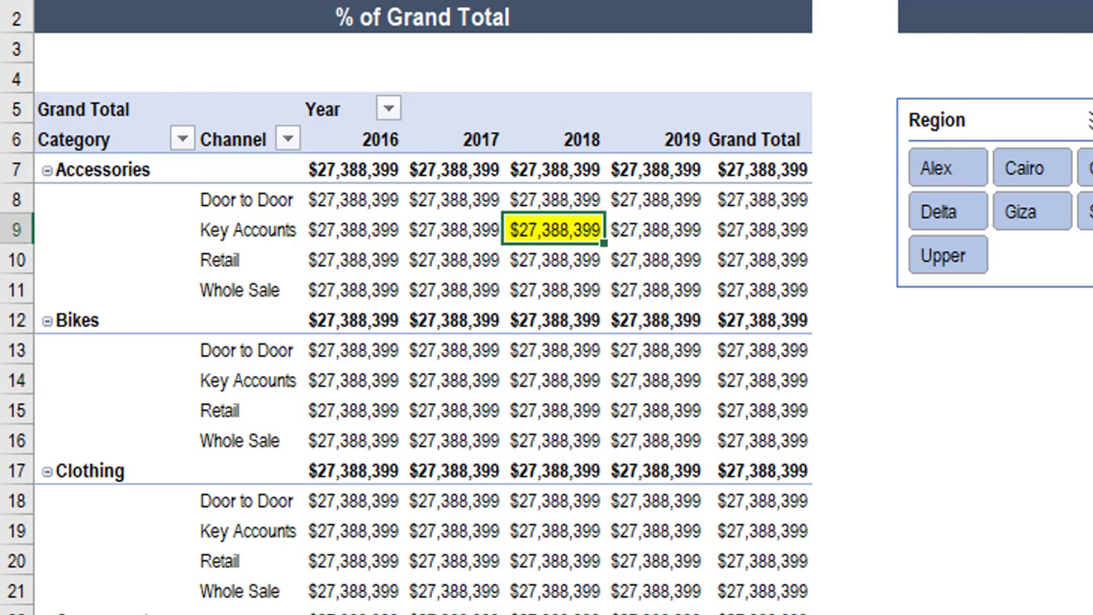
pyautogui.click(424, 134)
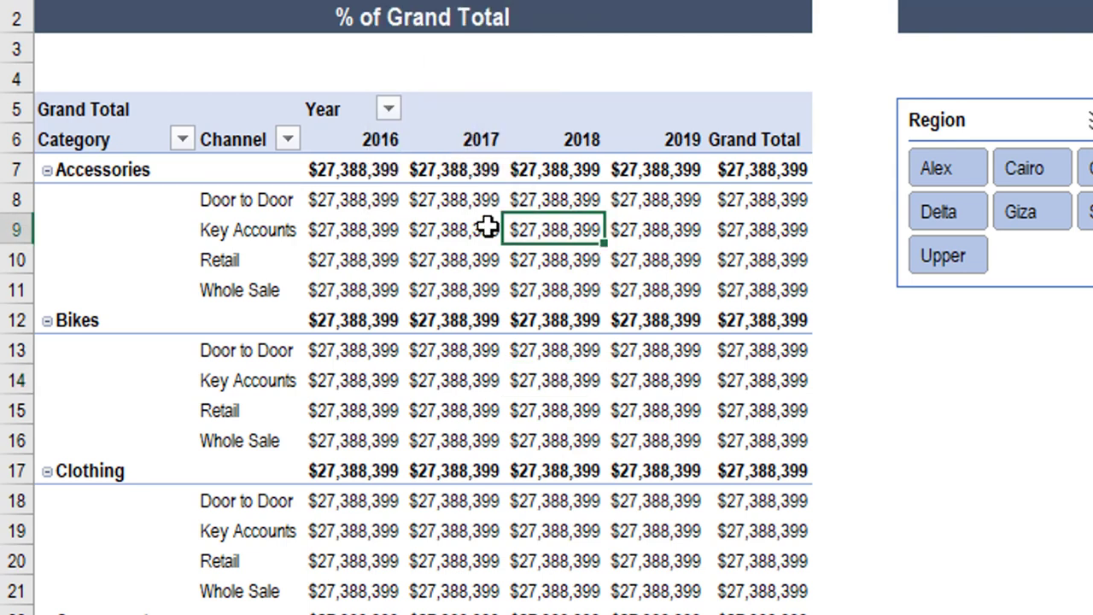
pyautogui.click(567, 314)
pyautogui.moveTo(567, 315)
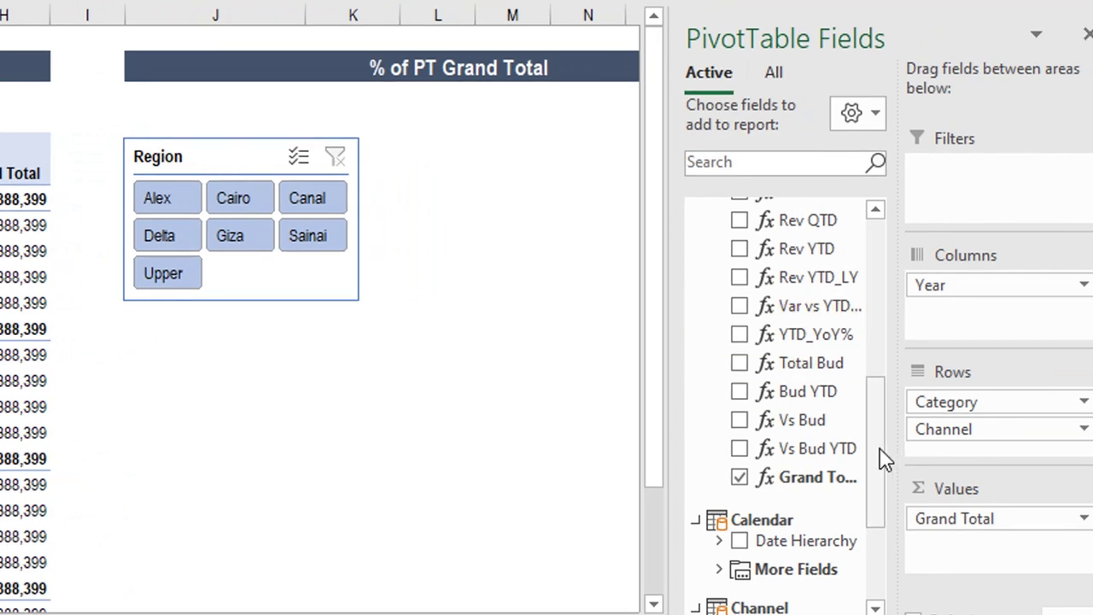
pyautogui.moveTo(881, 453); pyautogui.dragTo(886, 298)
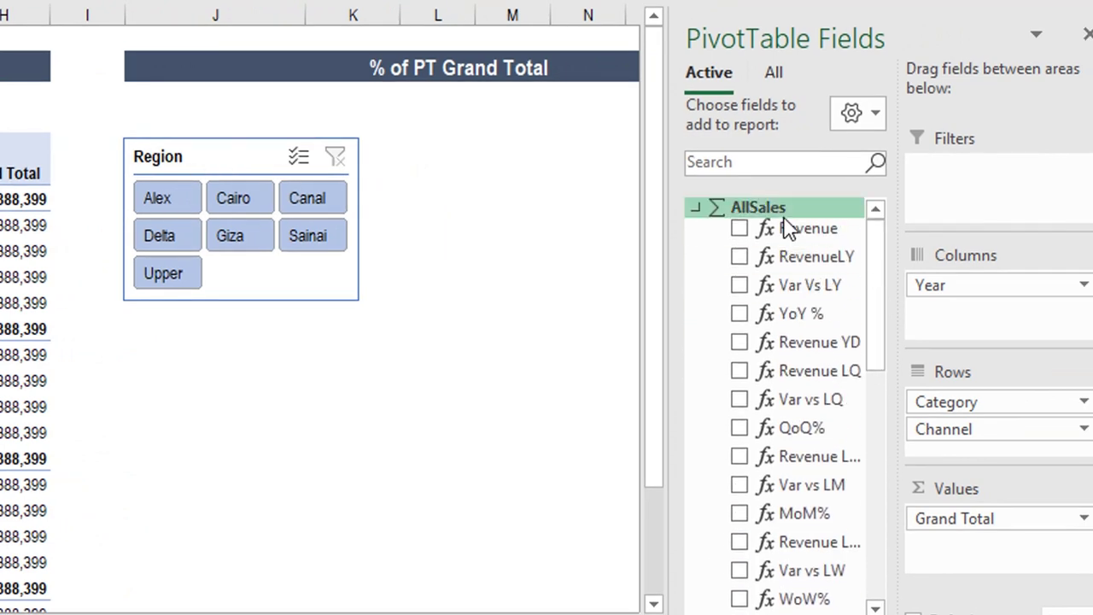
pyautogui.moveTo(873, 261); pyautogui.dragTo(879, 481)
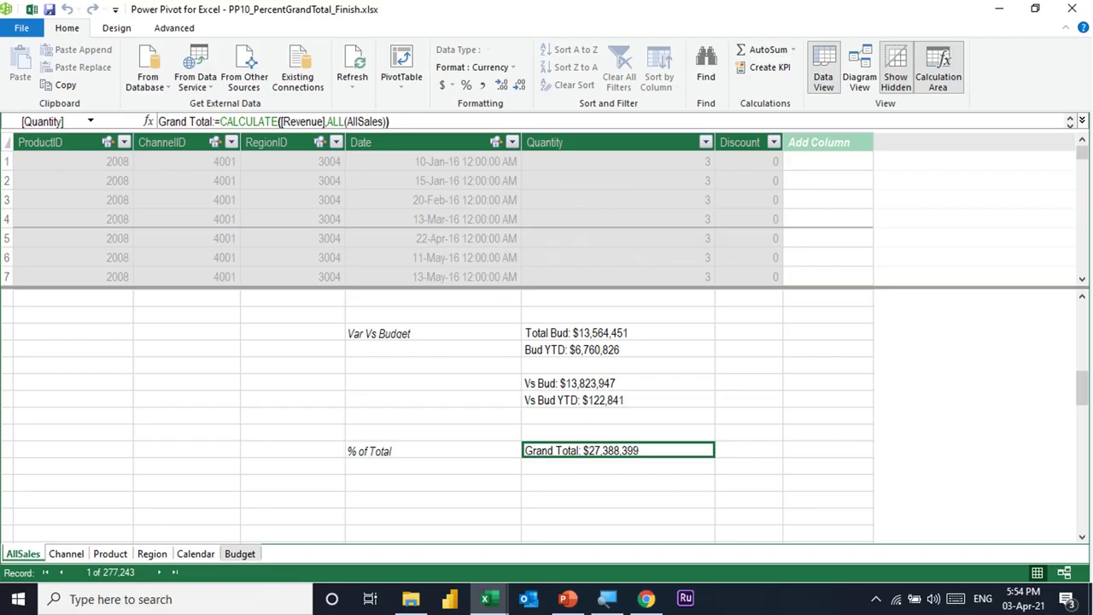
# Step: Rewrite the measure as % of Grand Total:= [Revenue]/CALCULATE([Revenue],ALL(AllSales)), formatted as percentage
pyautogui.click(618, 465)
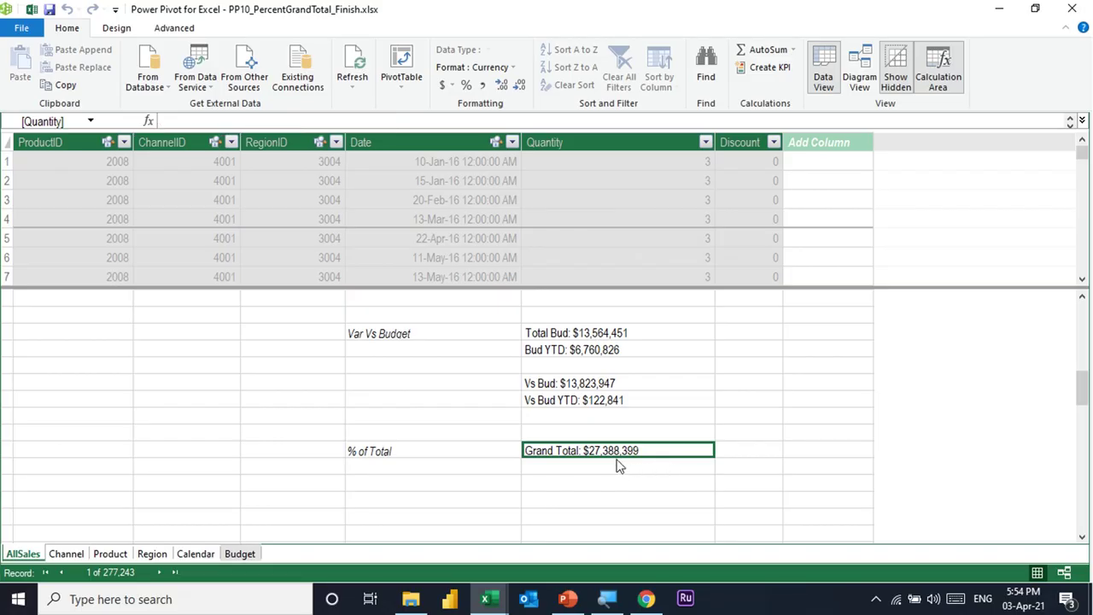
pyautogui.click(627, 451)
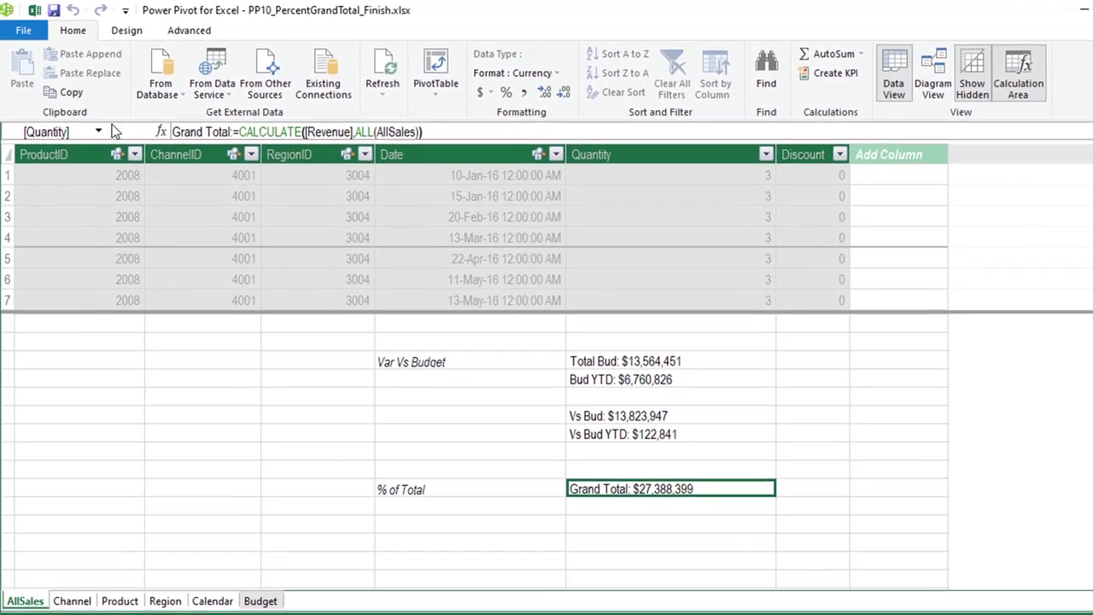
pyautogui.click(174, 133)
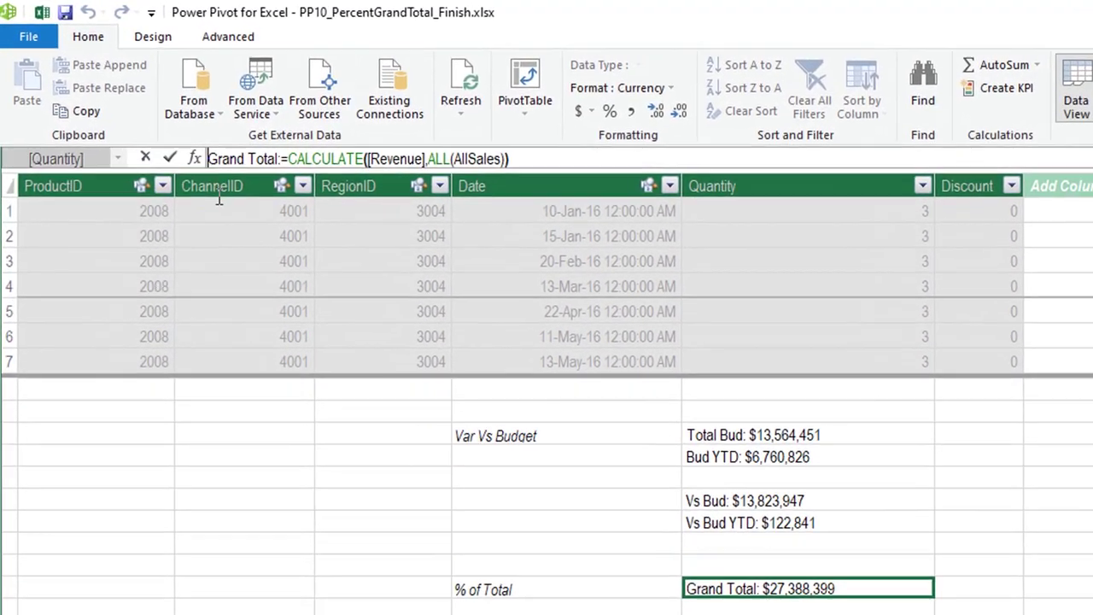
pyautogui.write('% ')
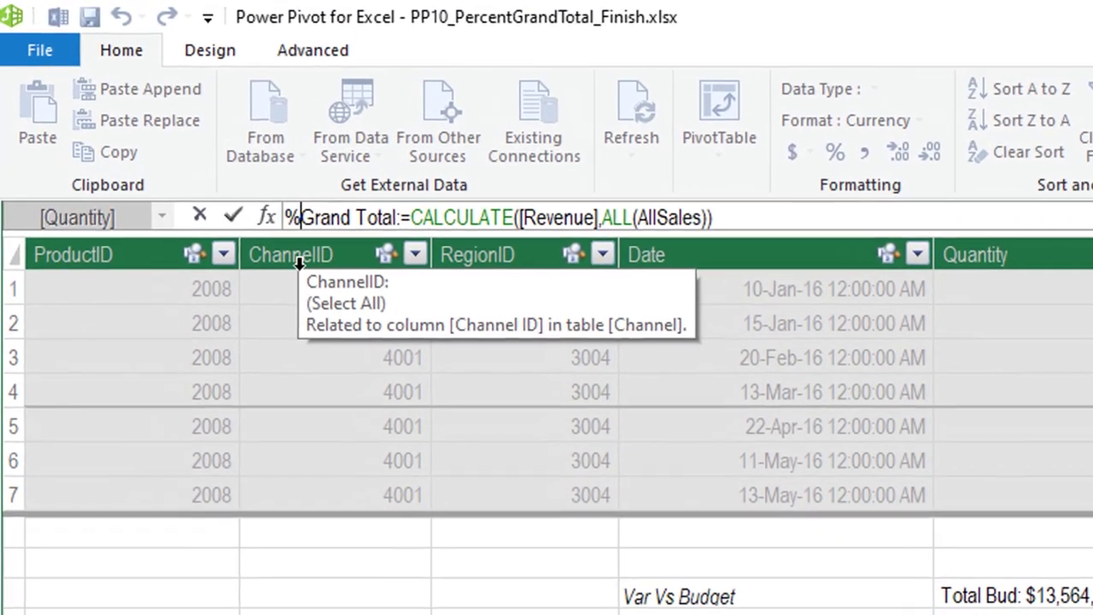
pyautogui.write('of')
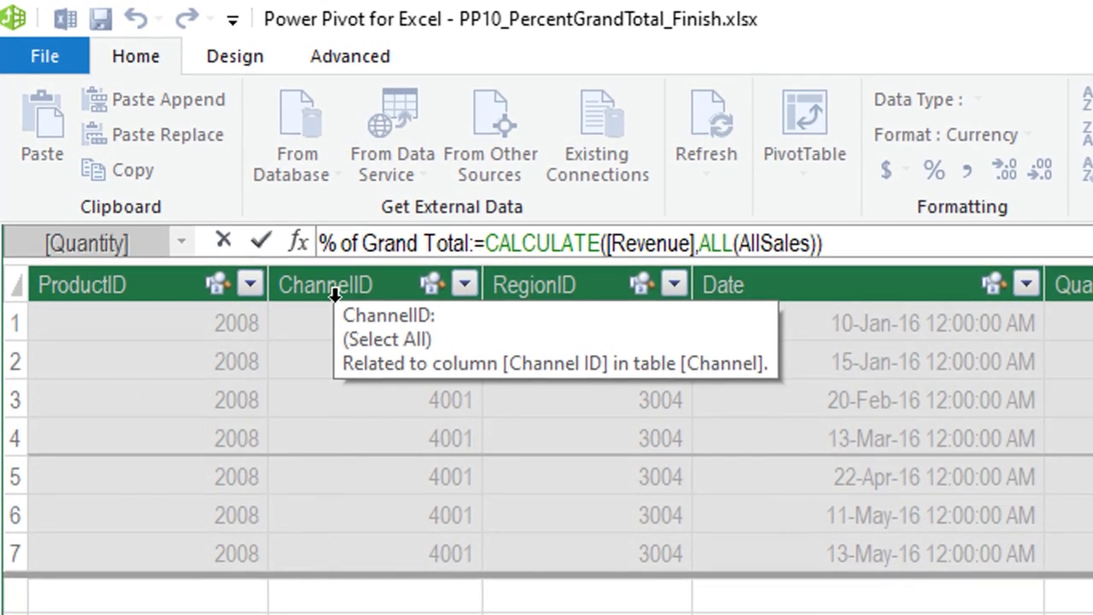
pyautogui.click(486, 245)
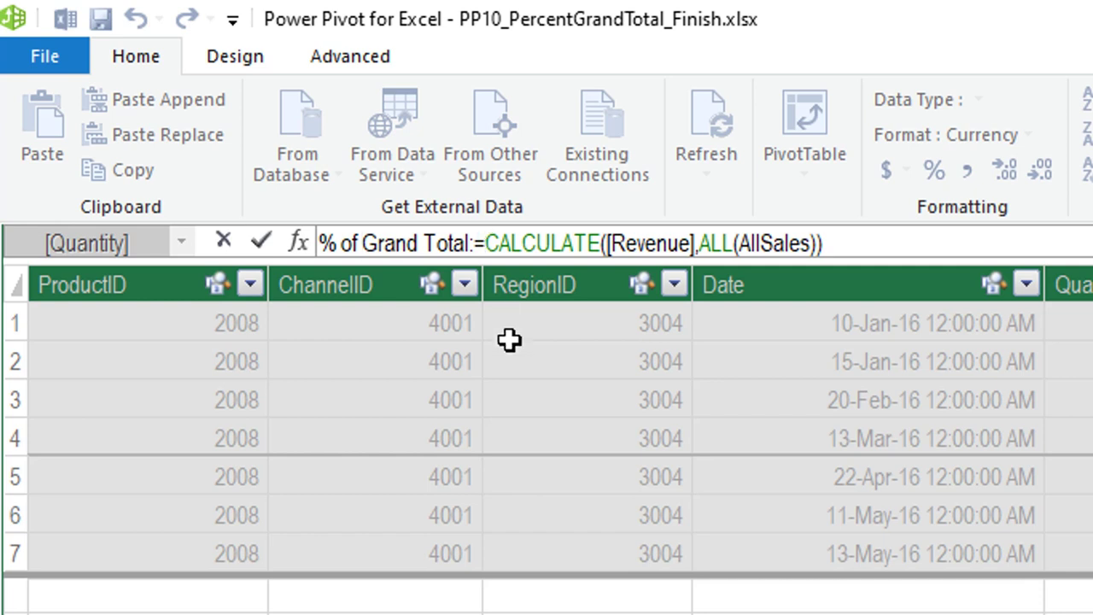
pyautogui.write('[')
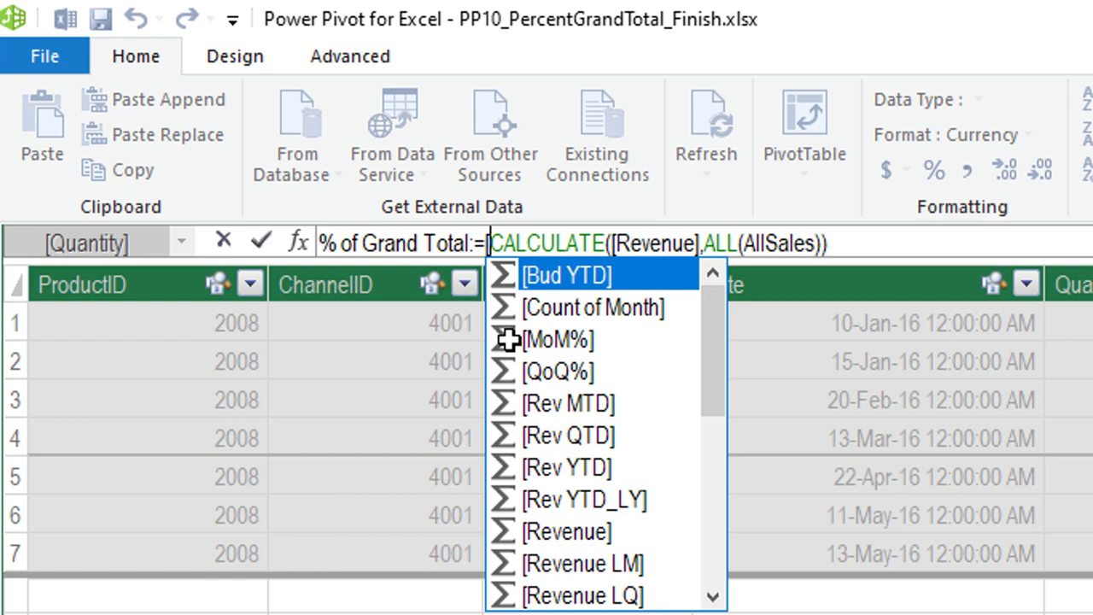
pyautogui.write('reve')
pyautogui.press('Tab')
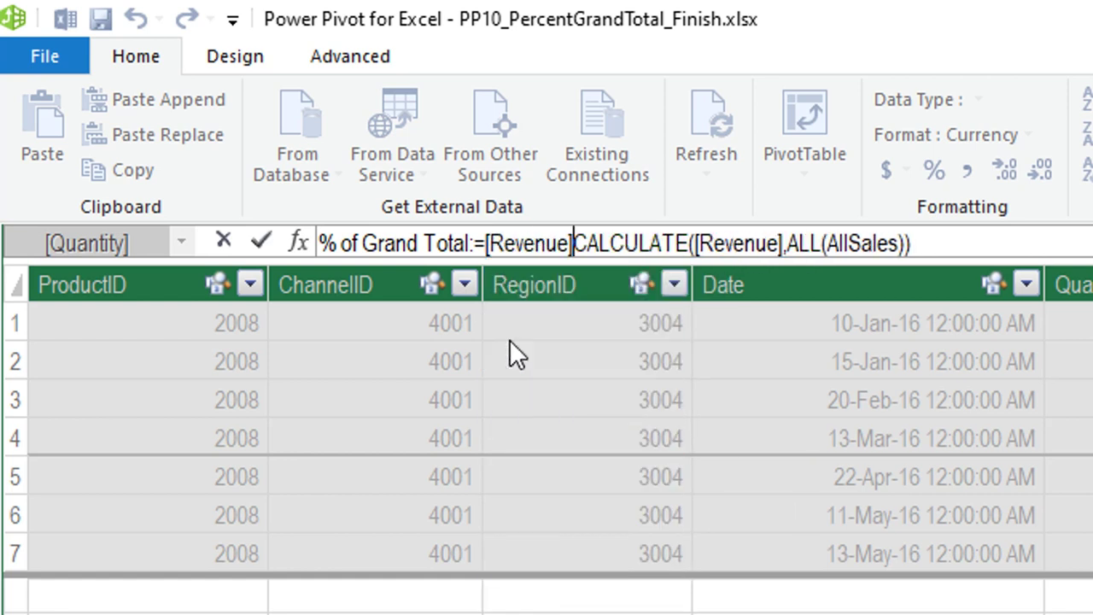
pyautogui.write('/')
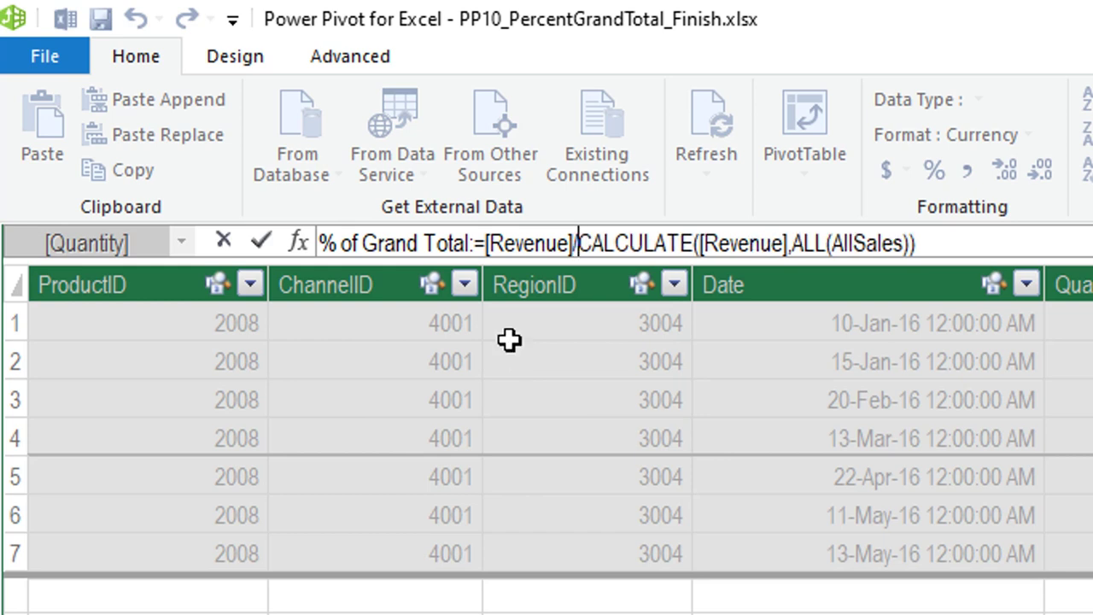
pyautogui.press('Return')
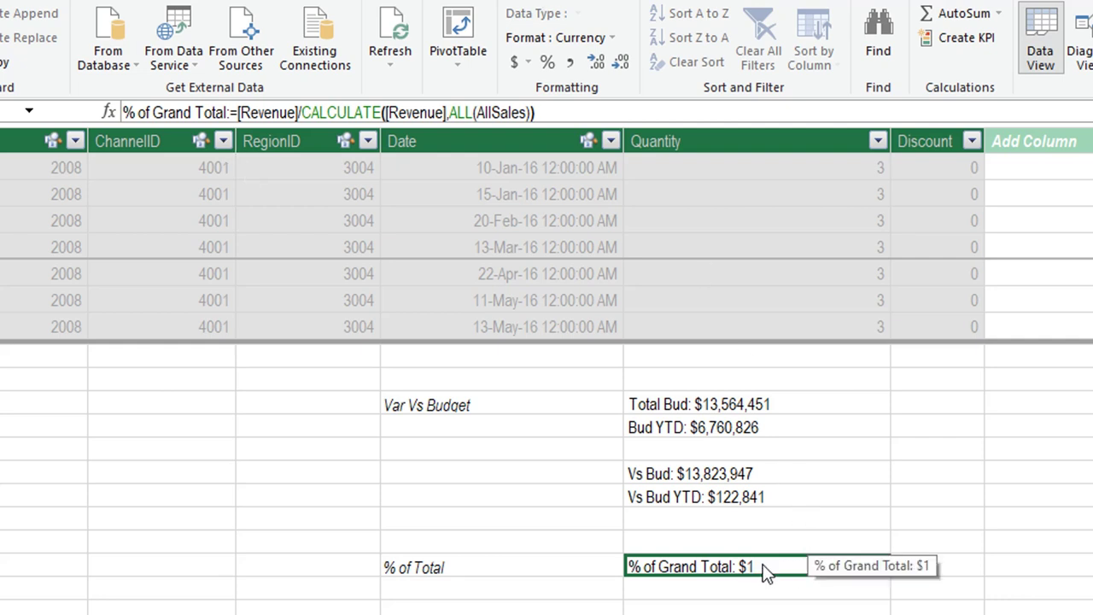
pyautogui.click(550, 66)
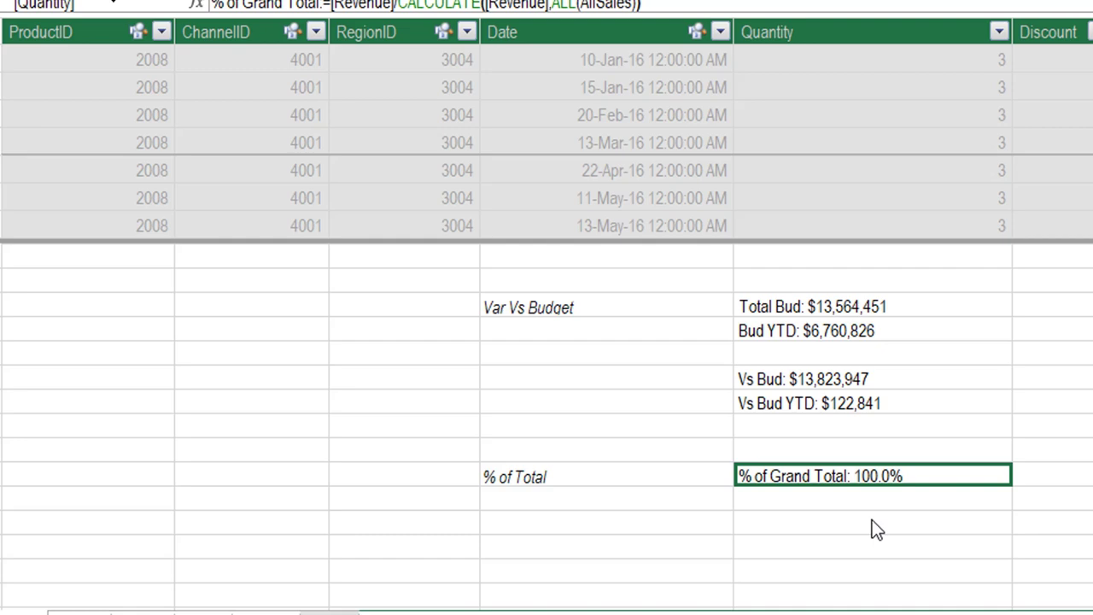
# Step: Back in the workbook, check the % of Grand Total values, including Accessories by year and the 100.0% total
pyautogui.moveTo(688, 613)
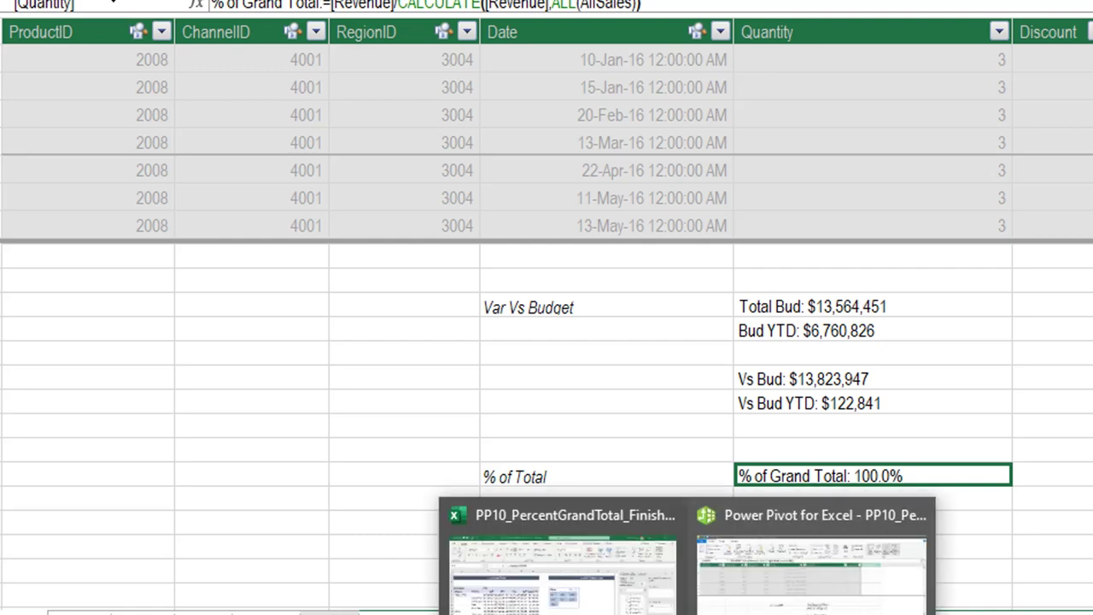
pyautogui.click(560, 590)
pyautogui.click(396, 281)
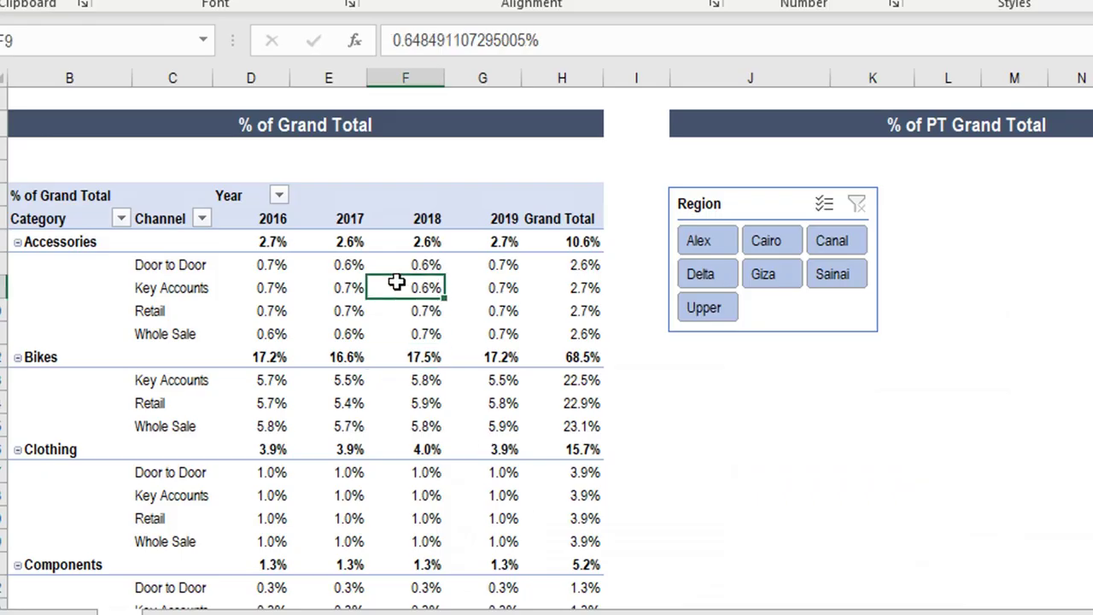
pyautogui.scroll(-1, 396, 282)
pyautogui.scroll(-1, 396, 282)
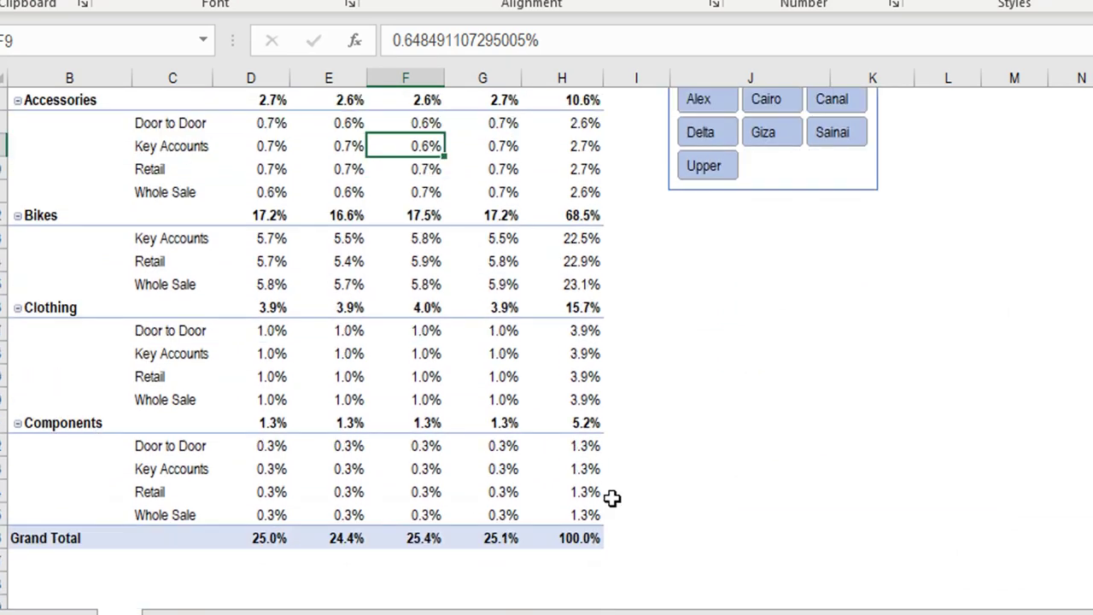
pyautogui.click(583, 538)
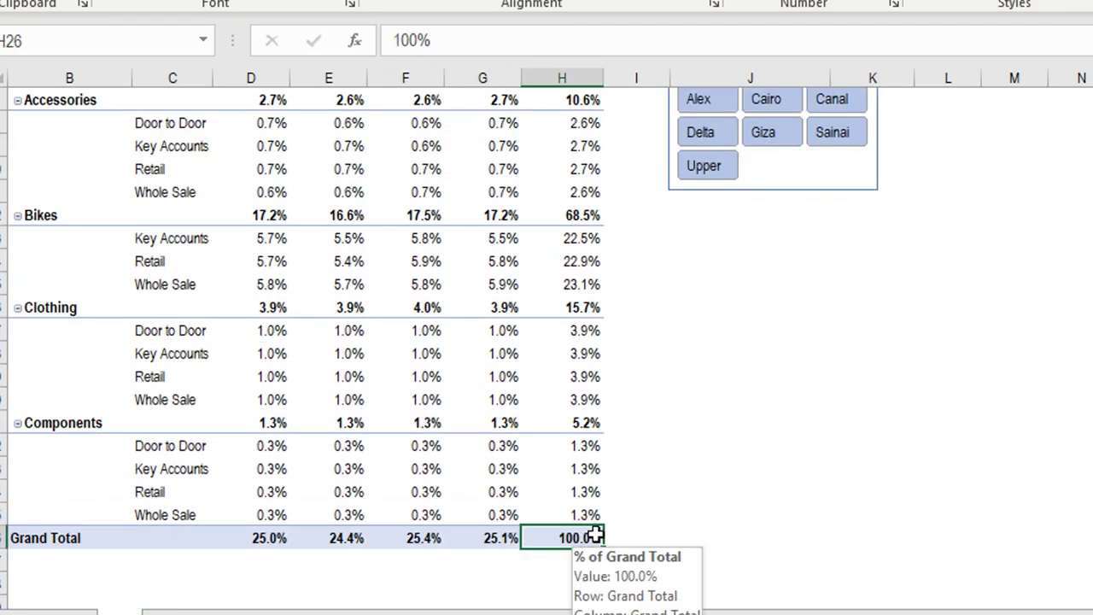
pyautogui.scroll(1, 532, 496)
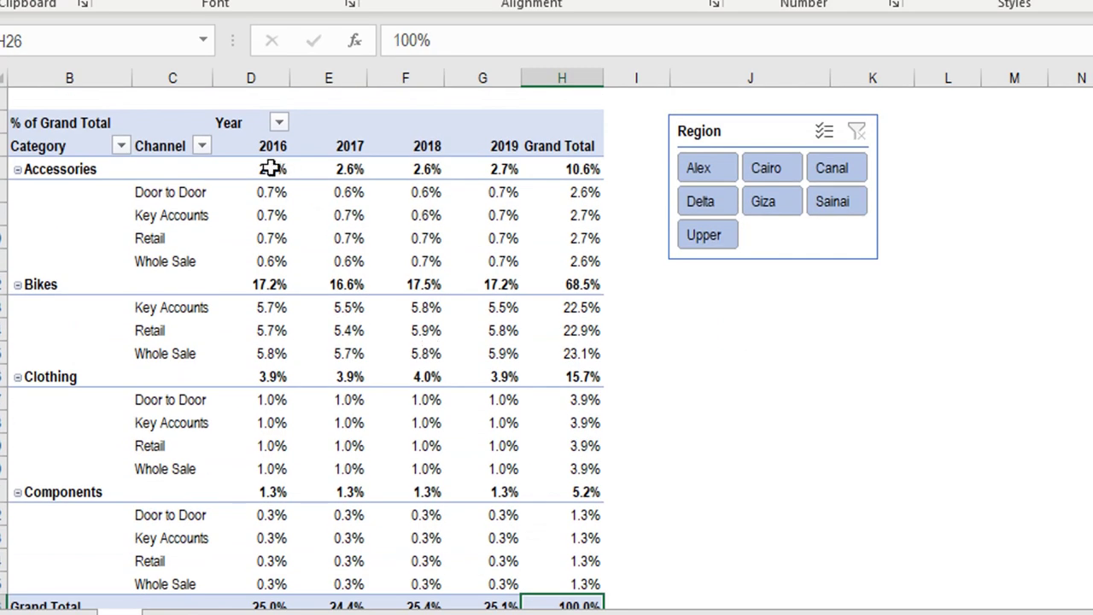
pyautogui.moveTo(271, 168); pyautogui.dragTo(501, 170)
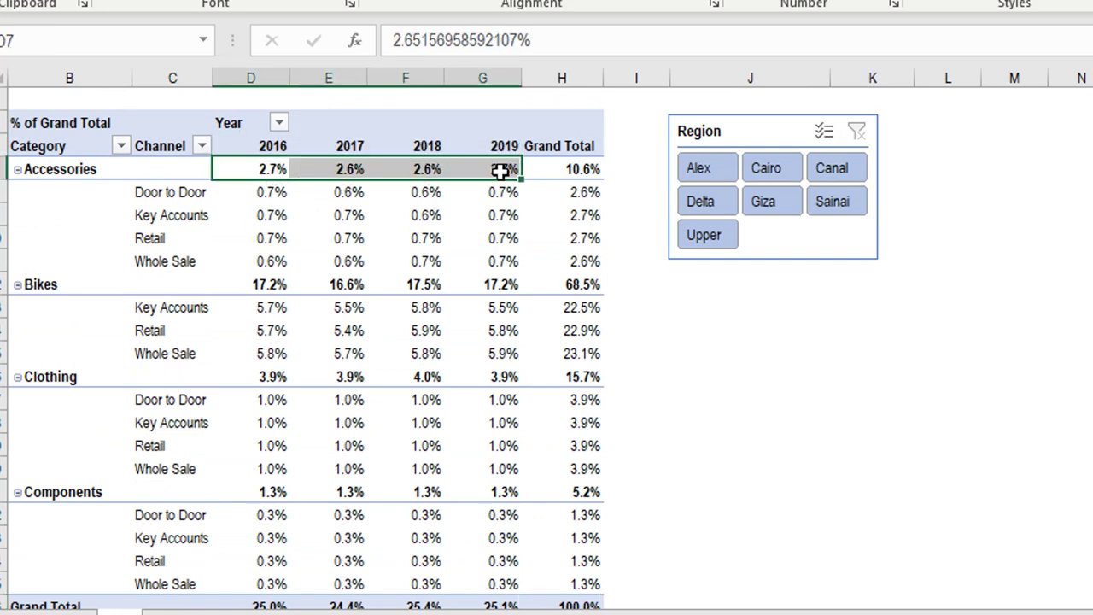
pyautogui.scroll(-1, 615, 307)
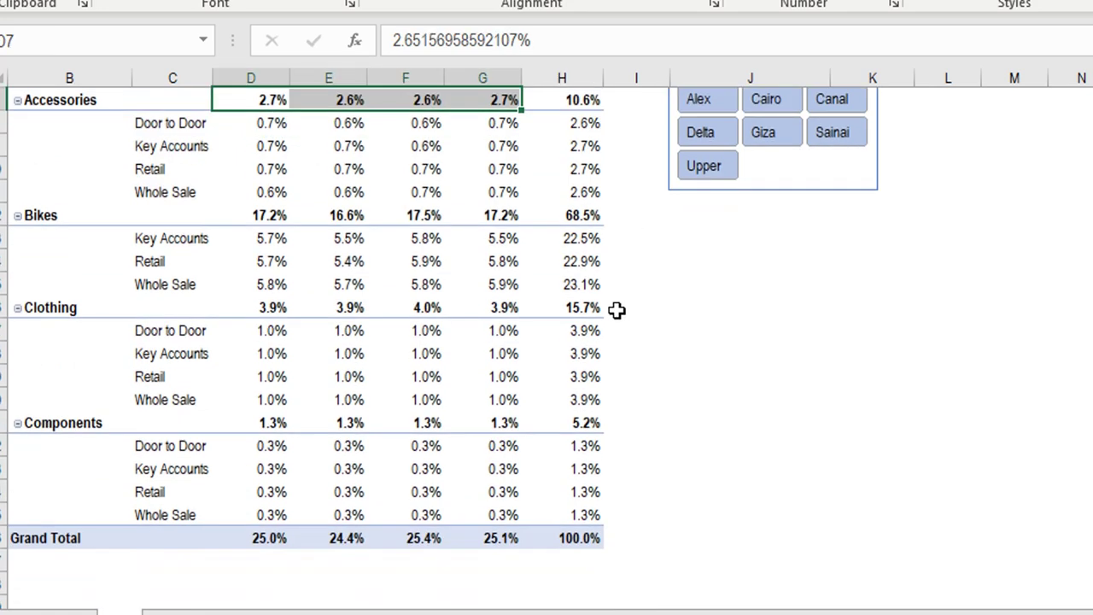
pyautogui.click(573, 536)
pyautogui.scroll(1, 484, 376)
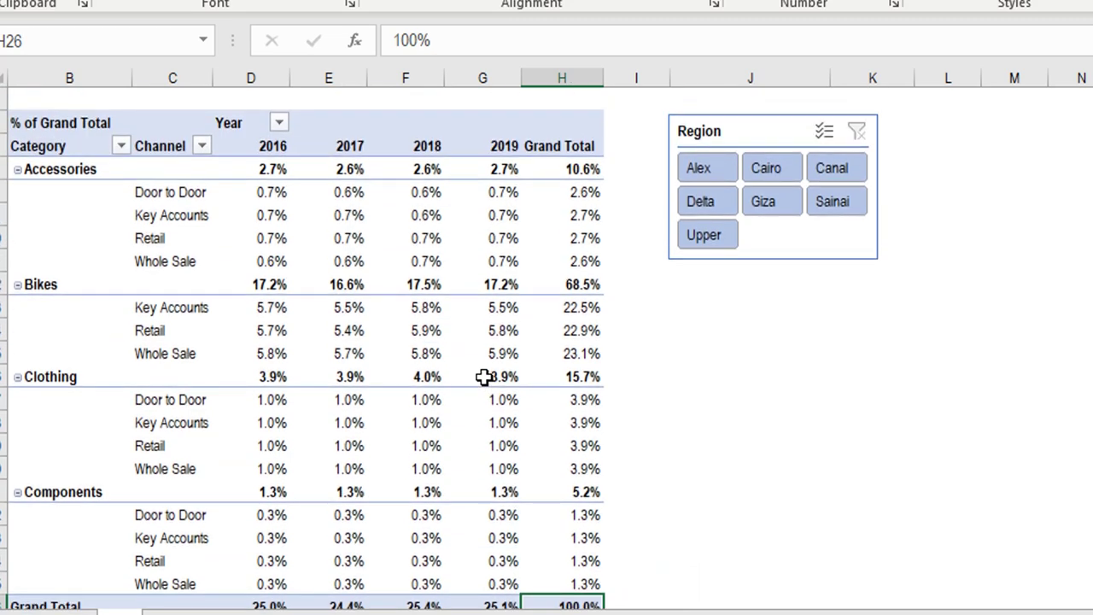
pyautogui.moveTo(603, 332)
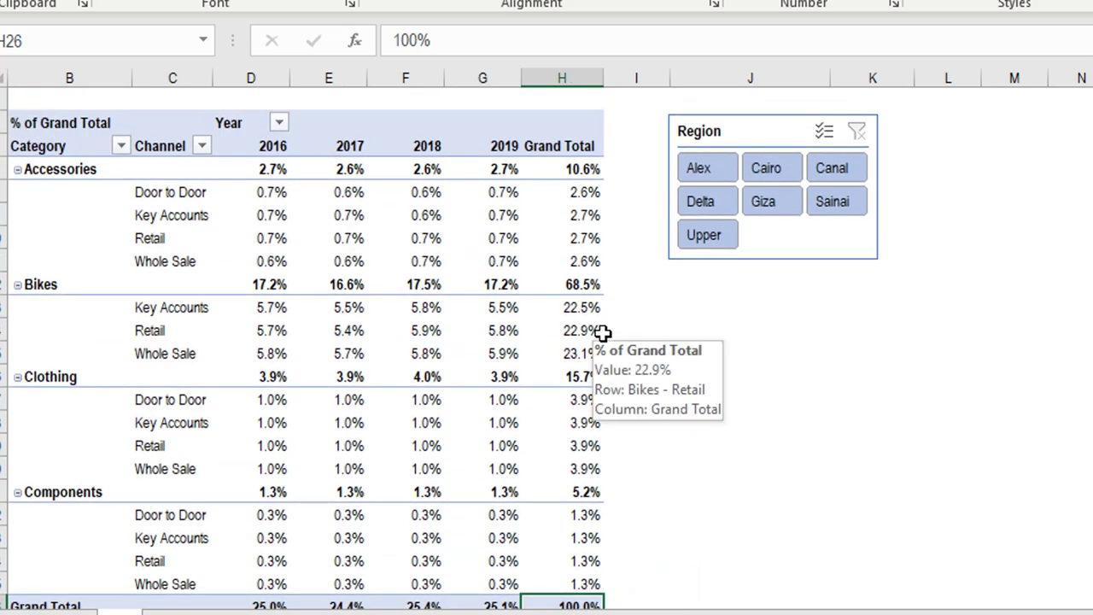
# Step: Filter the pivot to the Alex region, review its percentages, then clear the filter
pyautogui.click(716, 167)
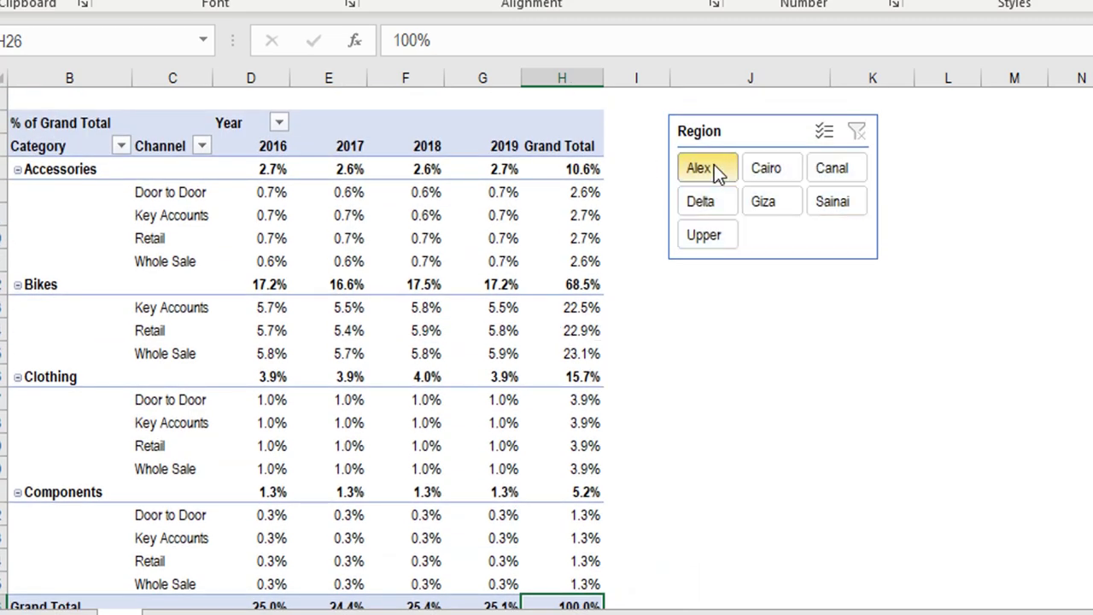
pyautogui.scroll(-1, 674, 327)
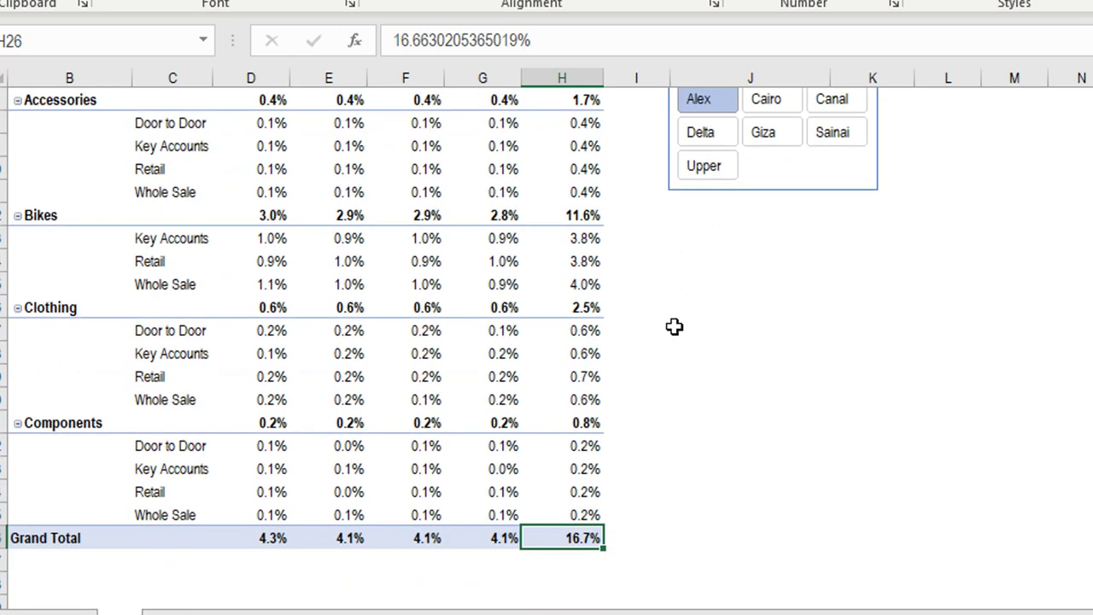
pyautogui.scroll(1, 674, 328)
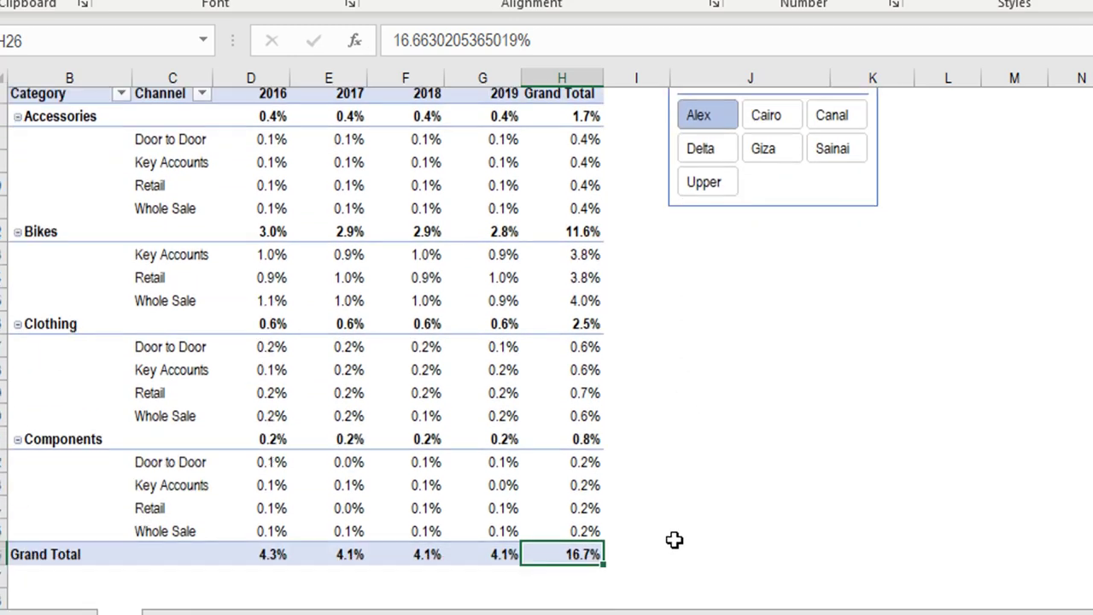
pyautogui.scroll(-1, 675, 540)
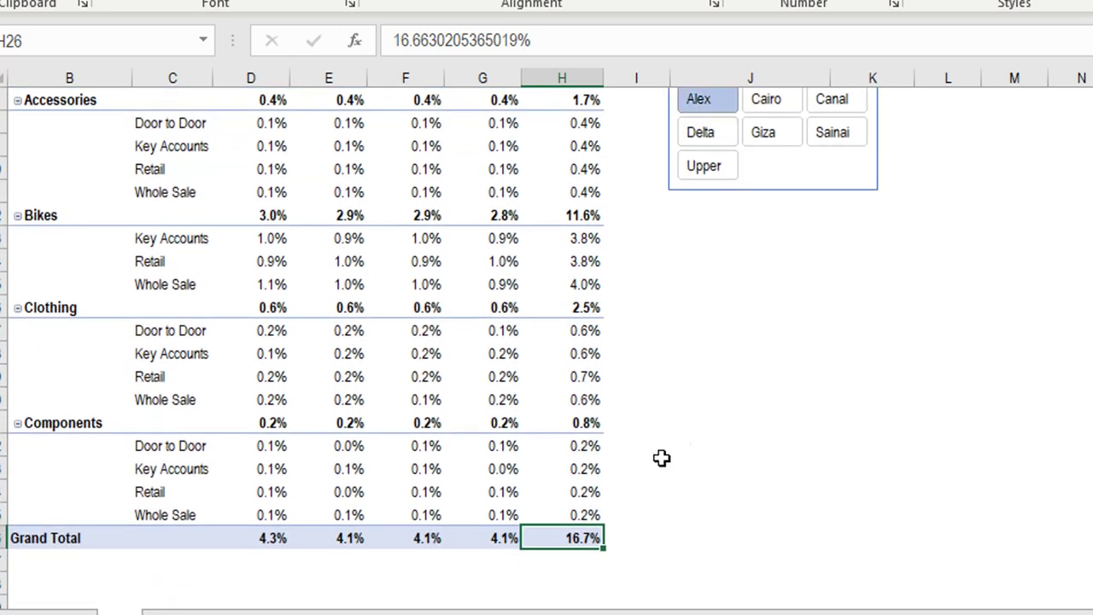
pyautogui.moveTo(578, 538)
pyautogui.scroll(1, 632, 481)
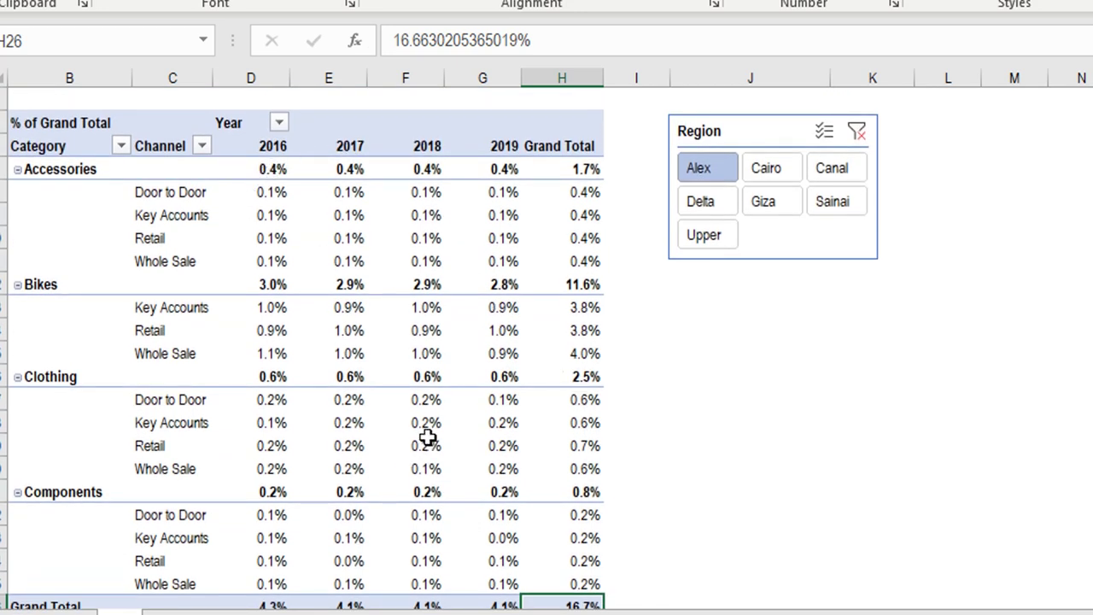
pyautogui.scroll(-1, 428, 438)
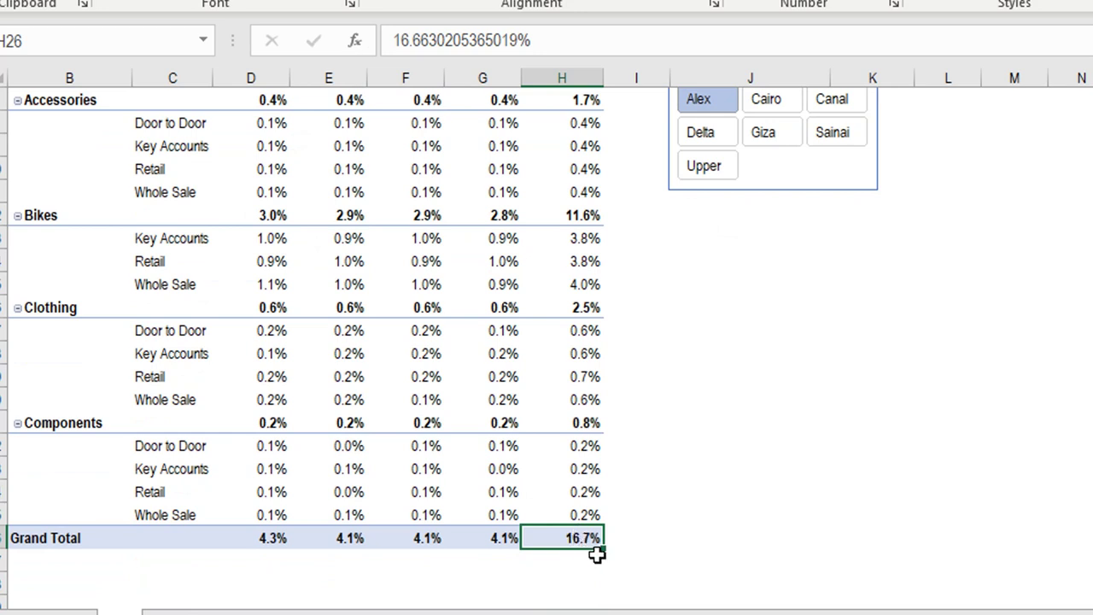
pyautogui.scroll(1, 304, 202)
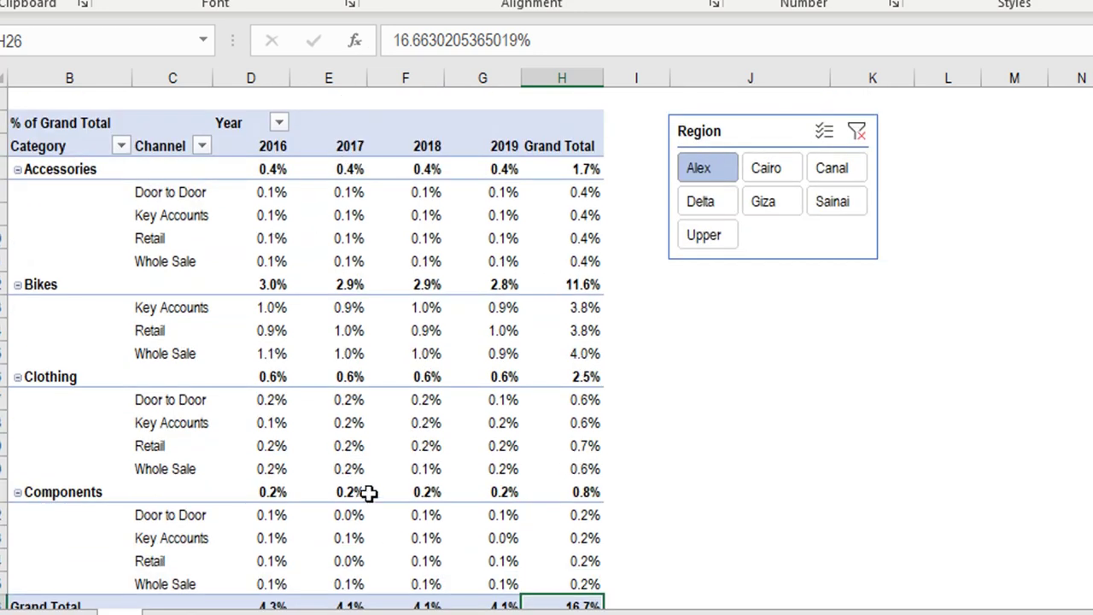
pyautogui.scroll(-1, 454, 491)
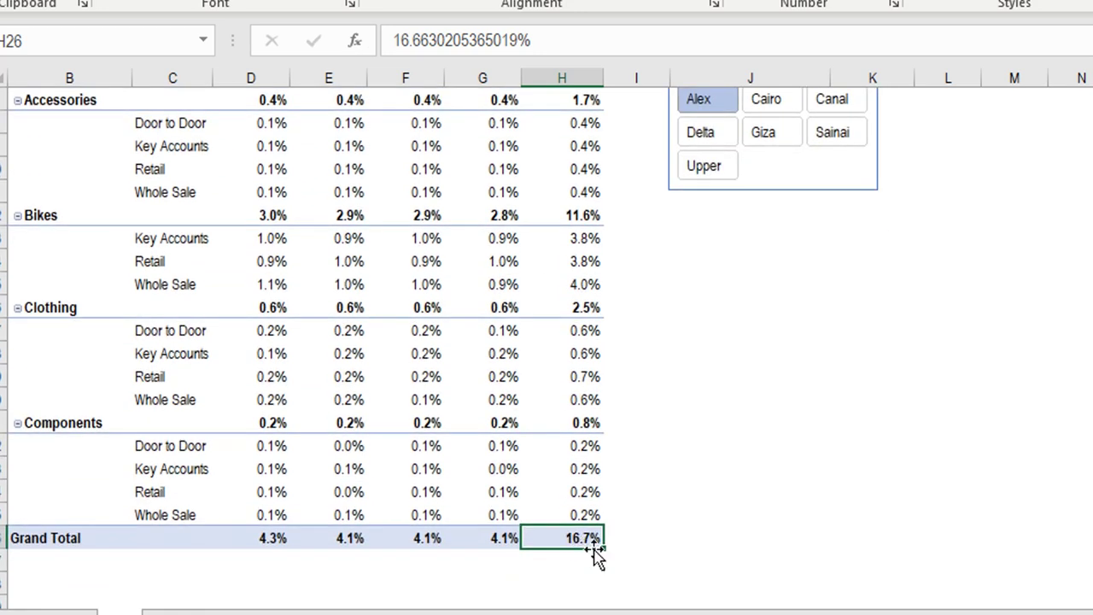
pyautogui.scroll(1, 600, 547)
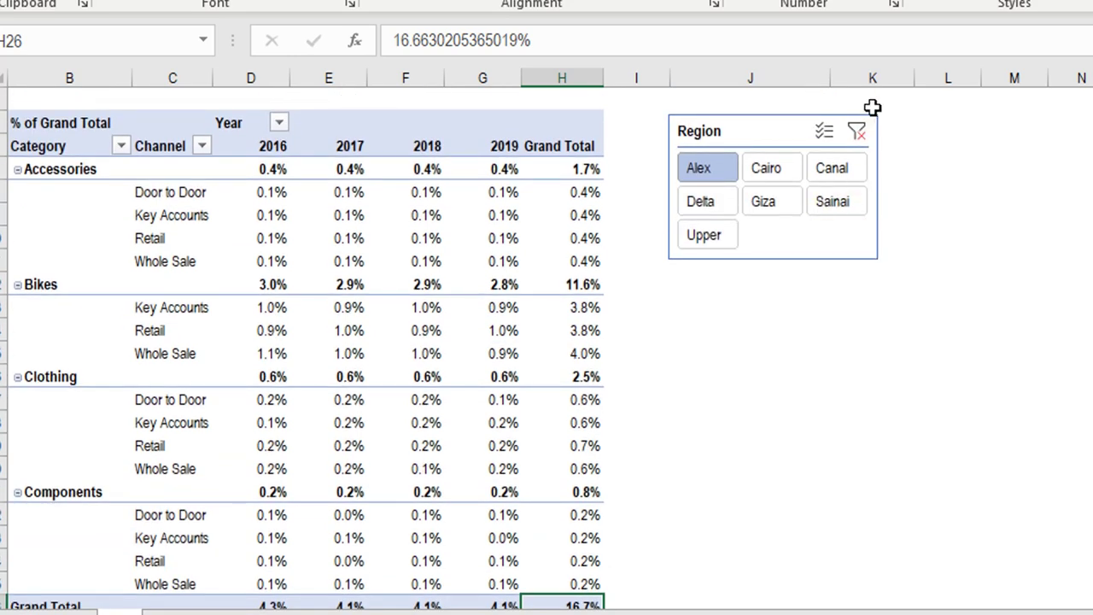
pyautogui.click(858, 131)
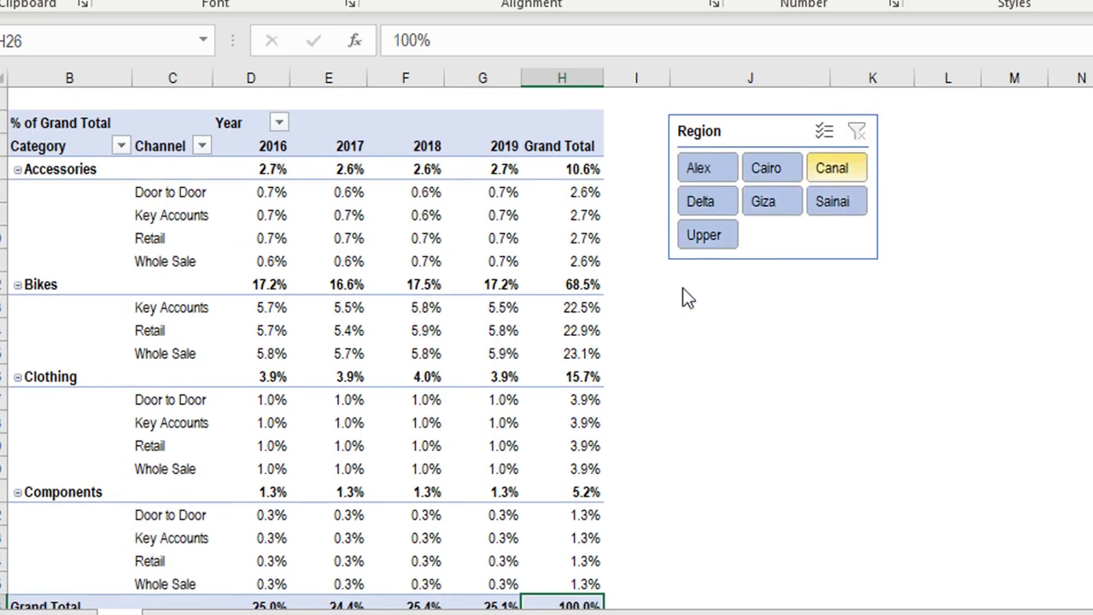
# Step: Filter to Sainai plus Giza, clear the filter, and inspect pivot values
pyautogui.click(831, 200)
pyautogui.keyDown('ctrl'); pyautogui.click(782, 214); pyautogui.keyUp('ctrl')
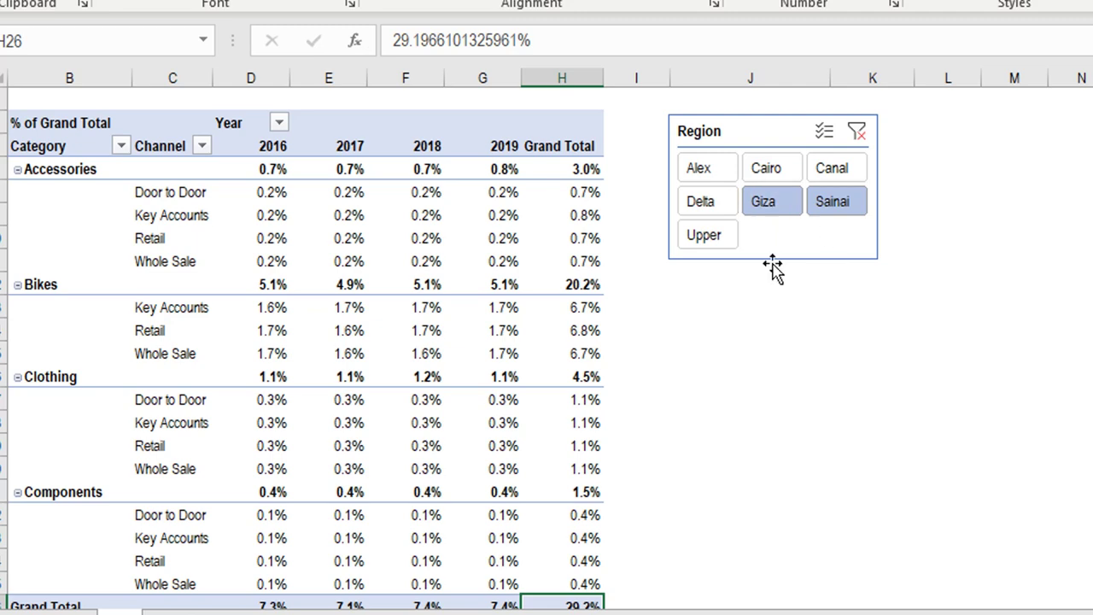
pyautogui.scroll(-1, 692, 358)
pyautogui.scroll(1, 658, 506)
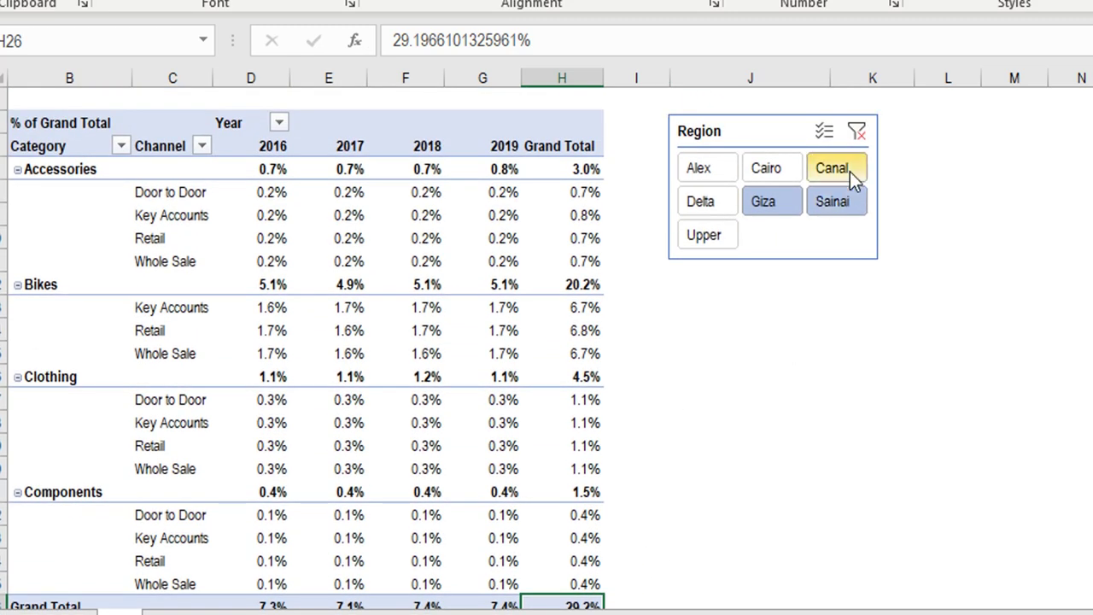
pyautogui.click(857, 133)
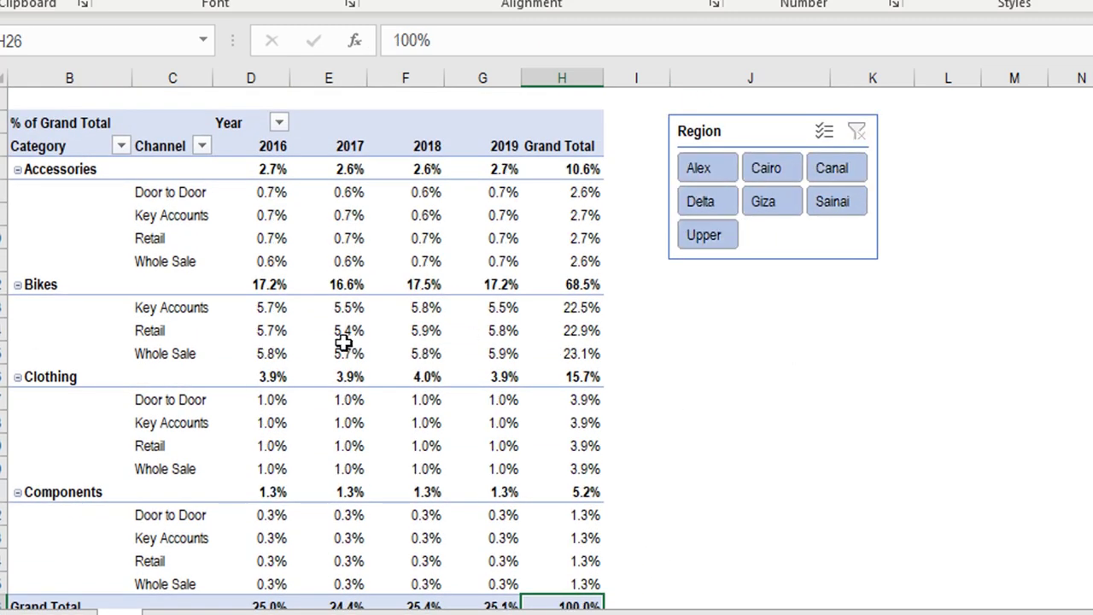
pyautogui.click(340, 269)
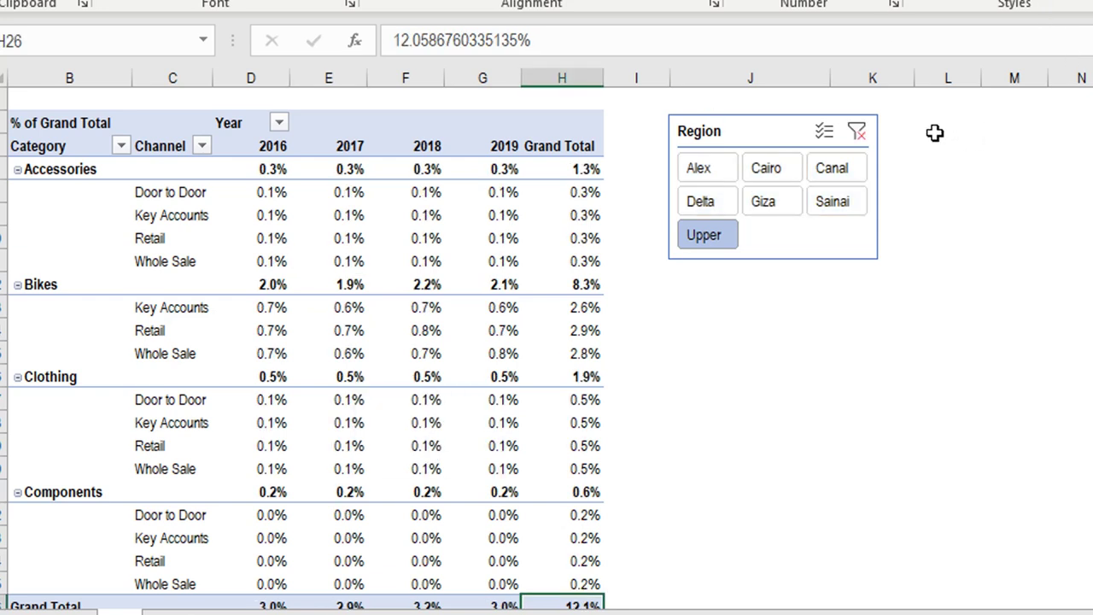
pyautogui.click(857, 133)
pyautogui.click(485, 332)
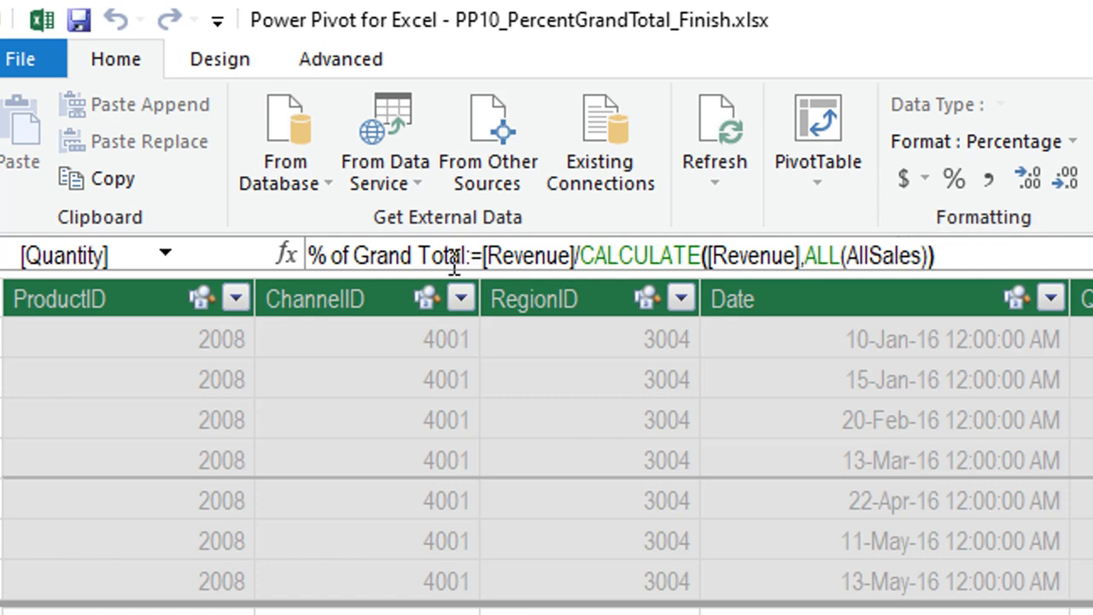
# Step: Wrap the % of Grand Total formula in DIVIDE, replacing '/' with a comma and adding the closing parenthesis
pyautogui.click(483, 256)
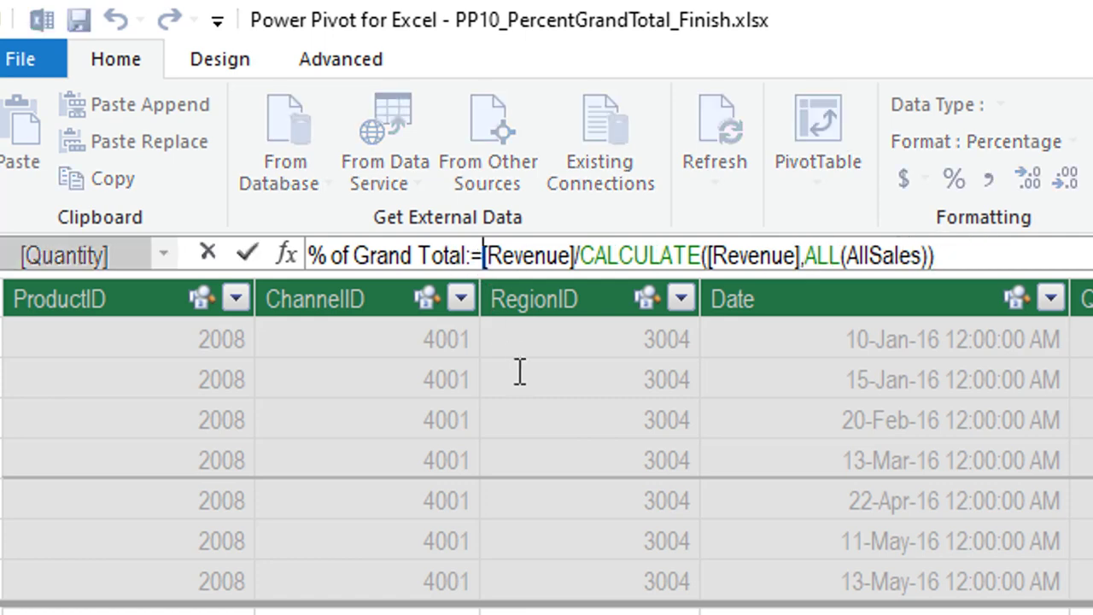
pyautogui.write('Divi')
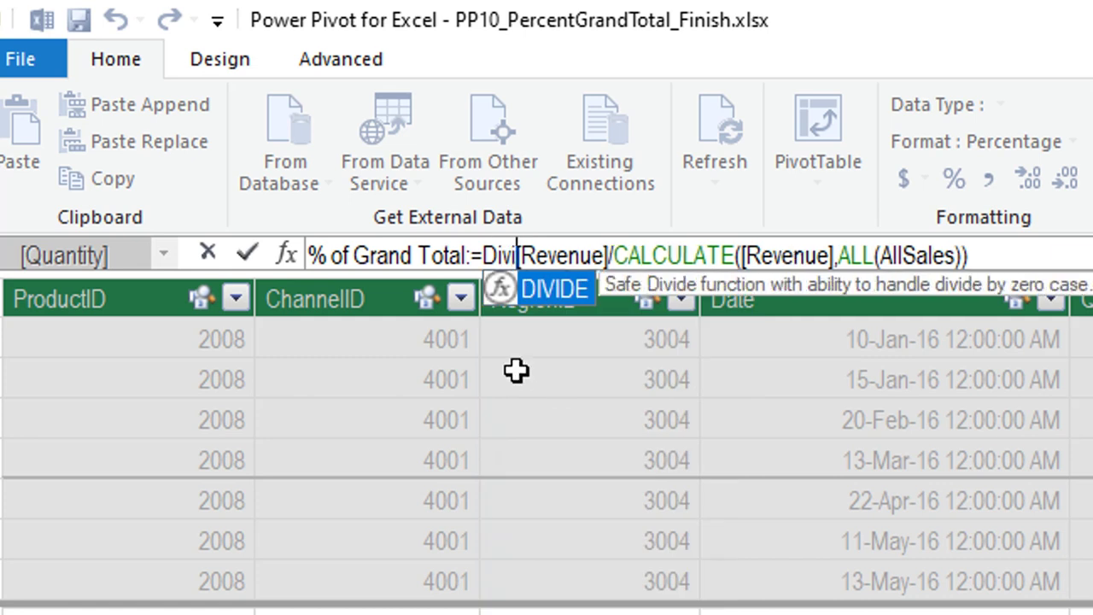
pyautogui.press('Tab')
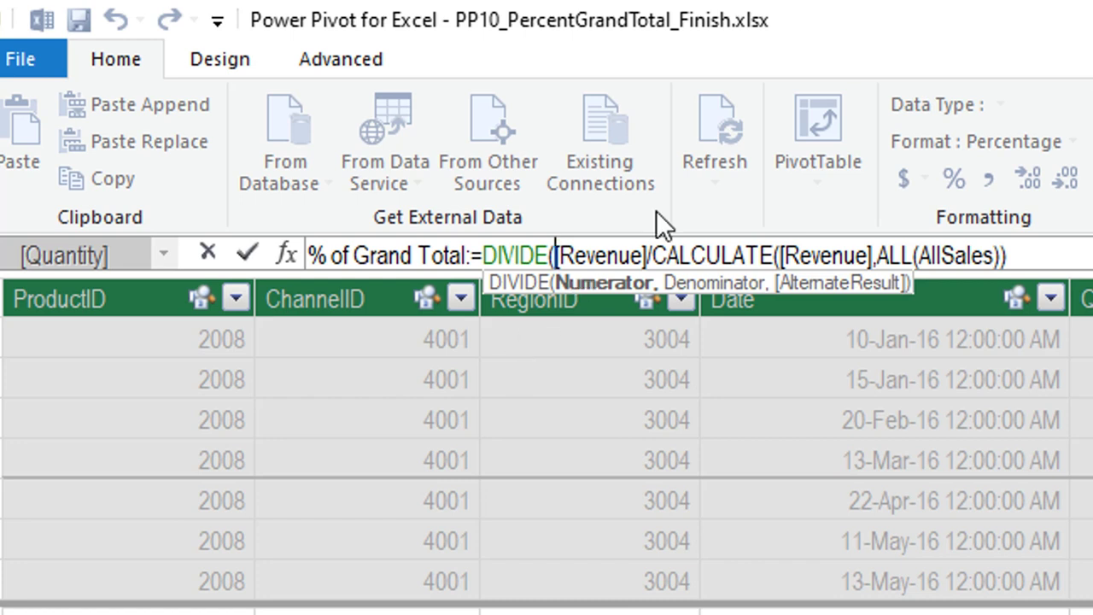
pyautogui.click(659, 245)
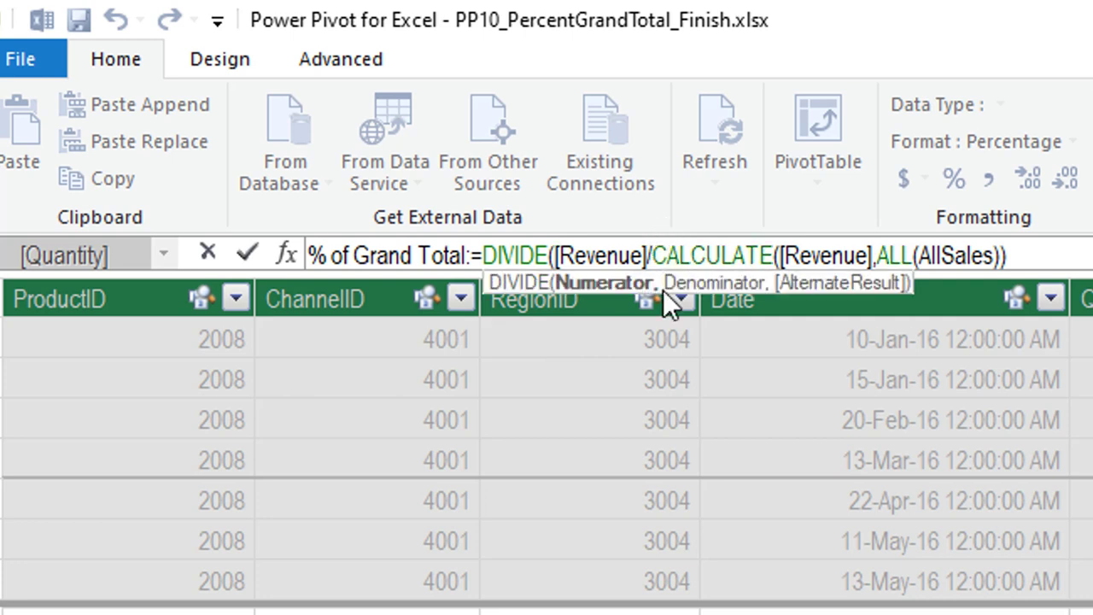
pyautogui.press('BackSpace')
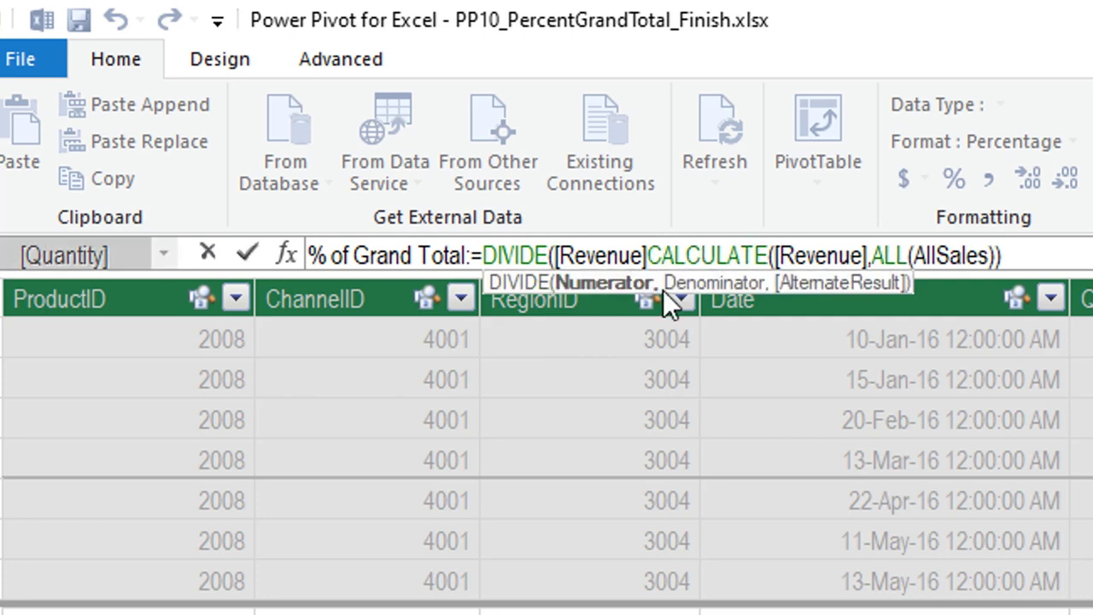
pyautogui.write(',')
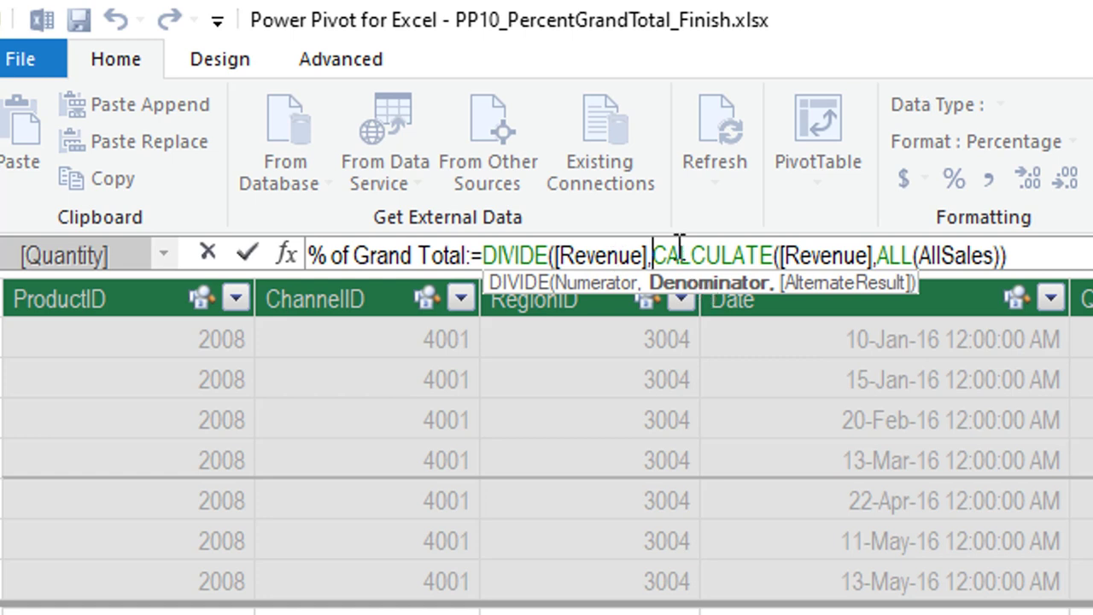
pyautogui.press('Return')
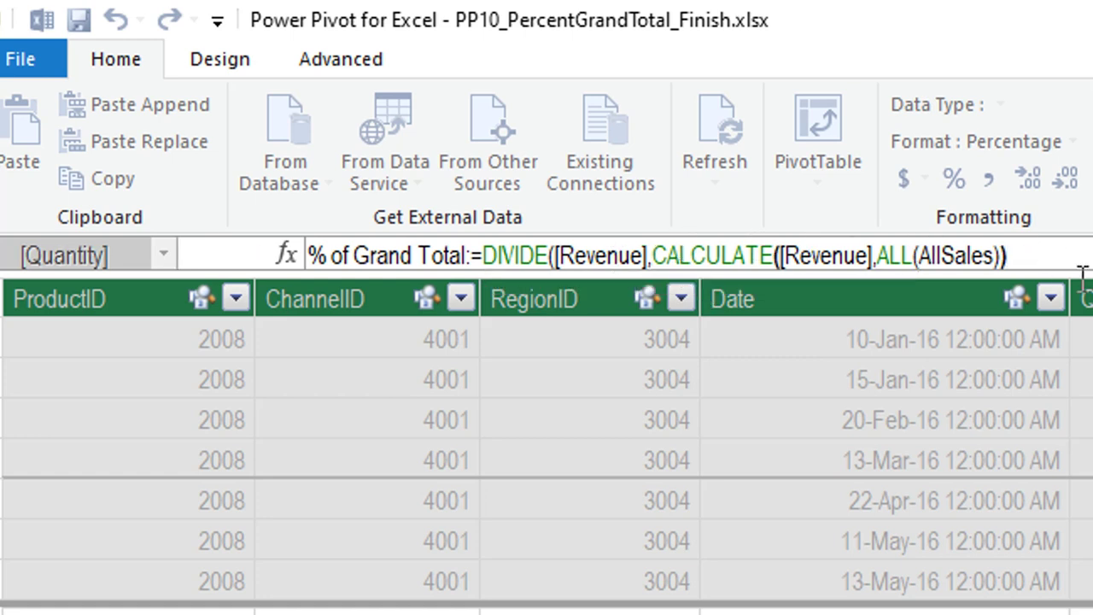
pyautogui.click(1081, 275)
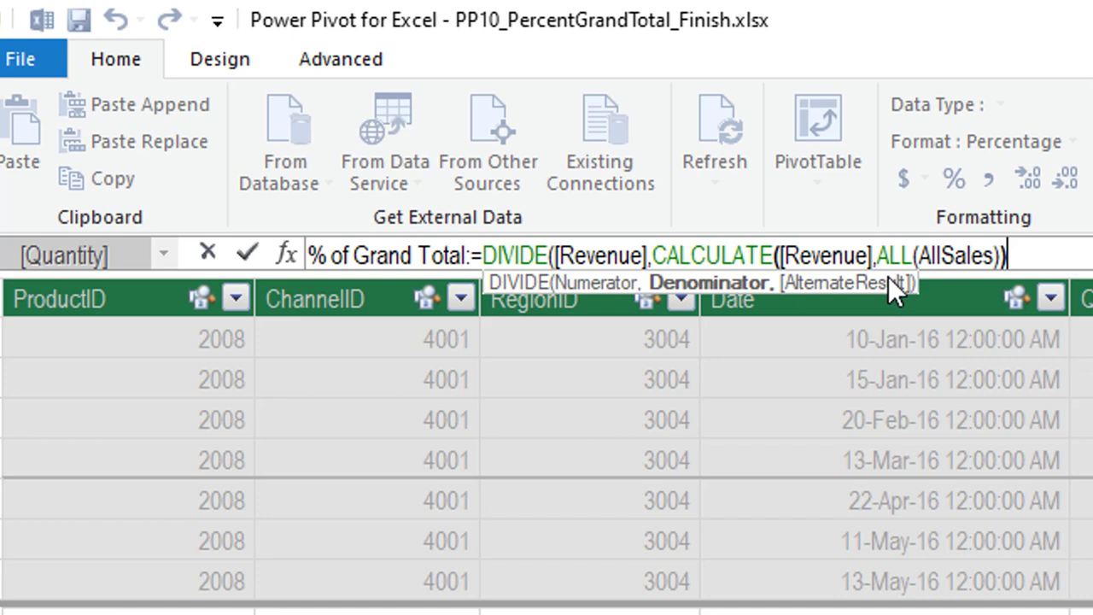
pyautogui.write(')')
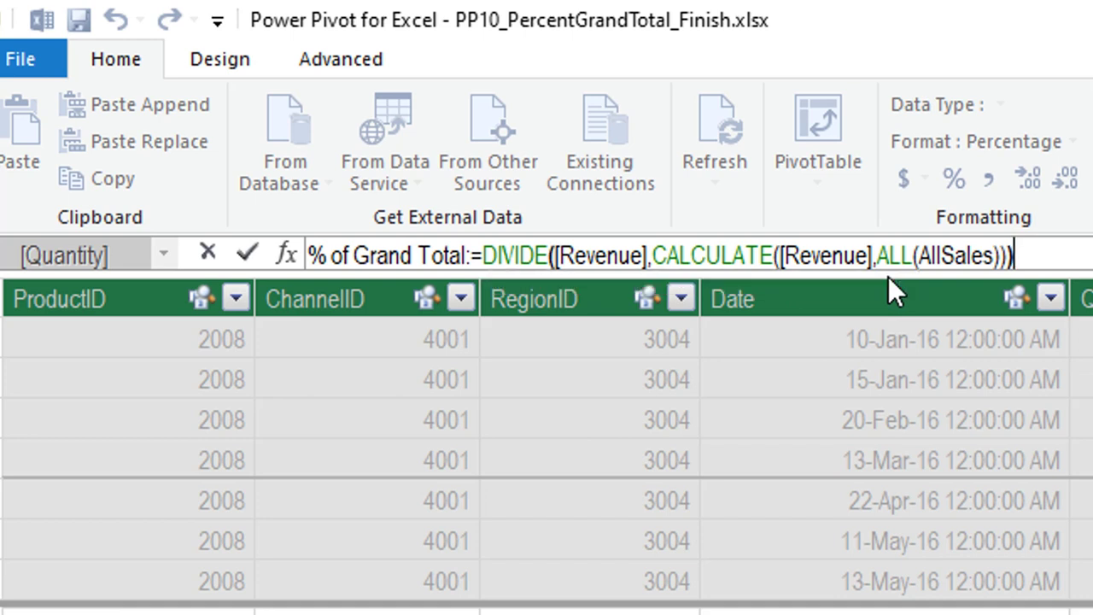
pyautogui.press('Return')
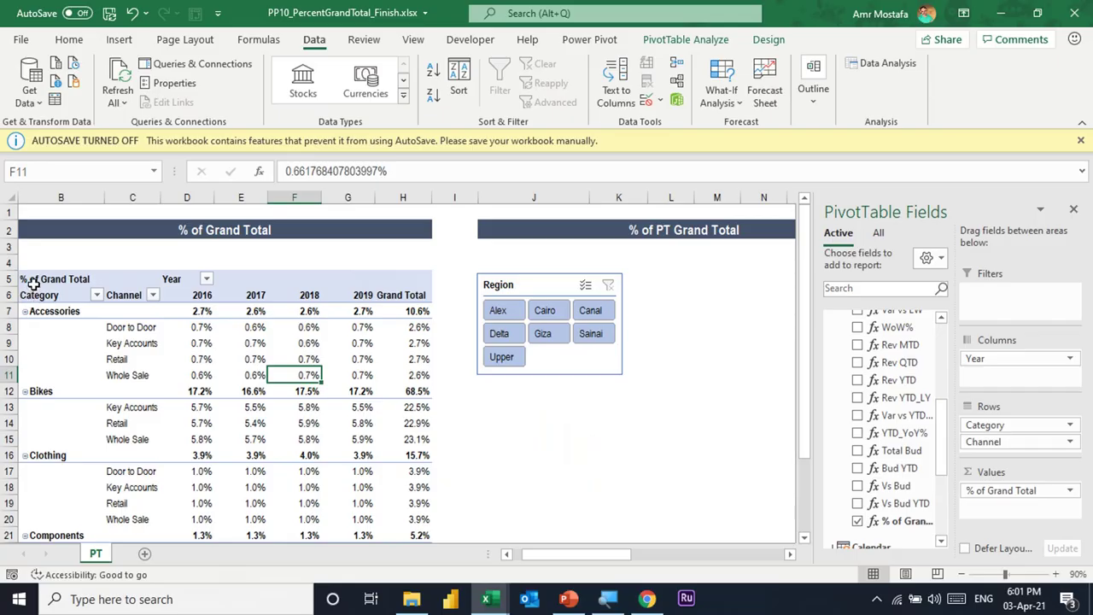
# Step: Copy the % of Grand Total pivot B5:H26 and paste it at cell J5
pyautogui.moveTo(31, 284)
pyautogui.mouseDown()
pyautogui.moveTo(387, 568)
pyautogui.moveTo(390, 515)
pyautogui.mouseUp()
pyautogui.hotkey('ctrl', 'c')
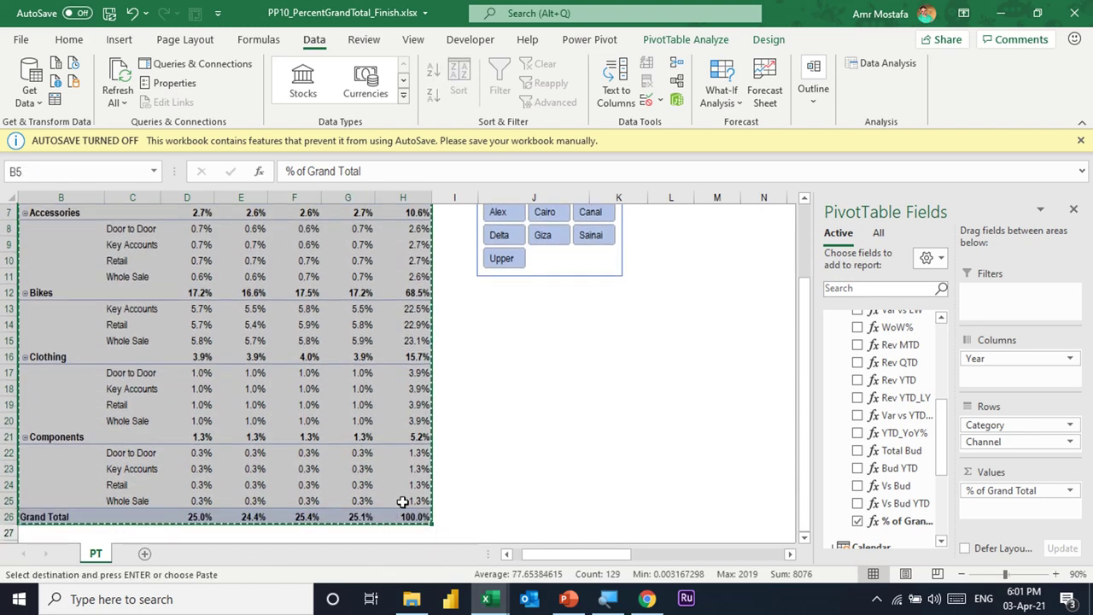
pyautogui.scroll(2, 402, 503)
pyautogui.click(503, 262)
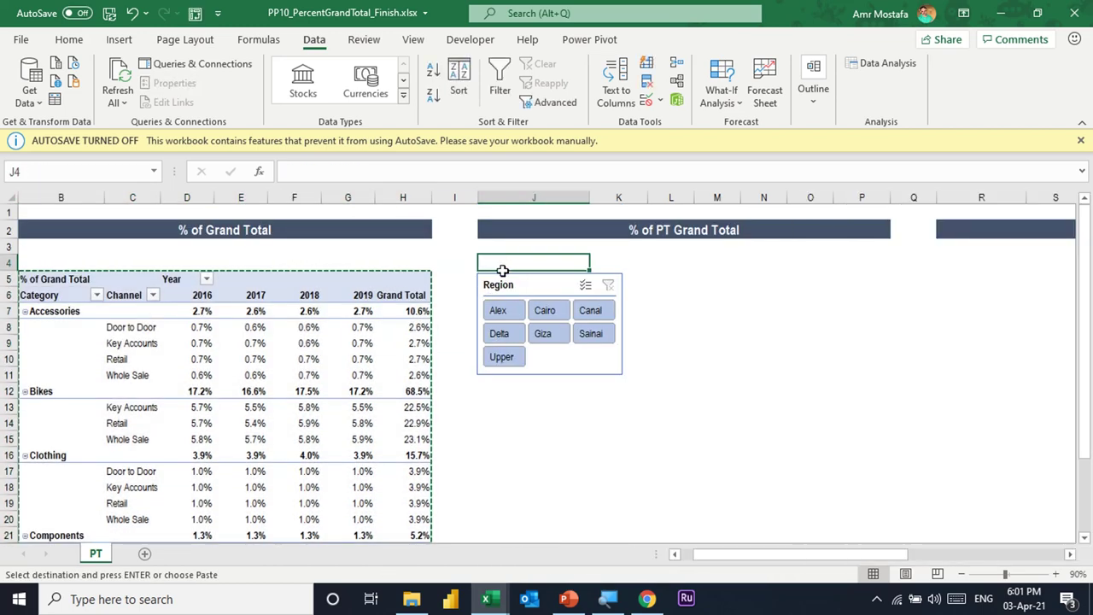
pyautogui.click(504, 274)
pyautogui.hotkey('ctrl', 'v')
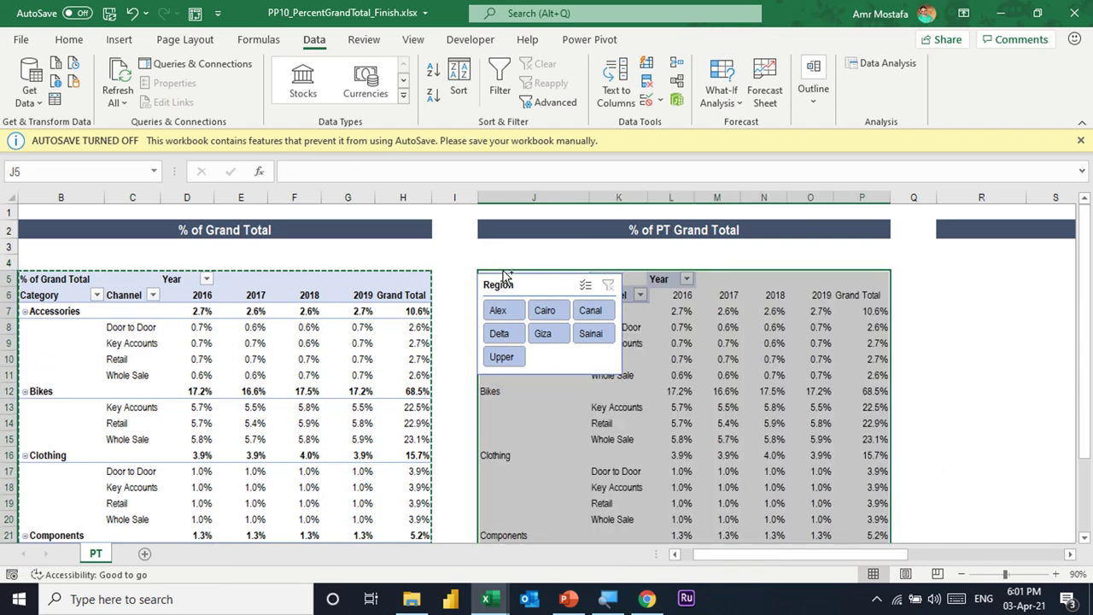
pyautogui.click(791, 555)
pyautogui.click(791, 556)
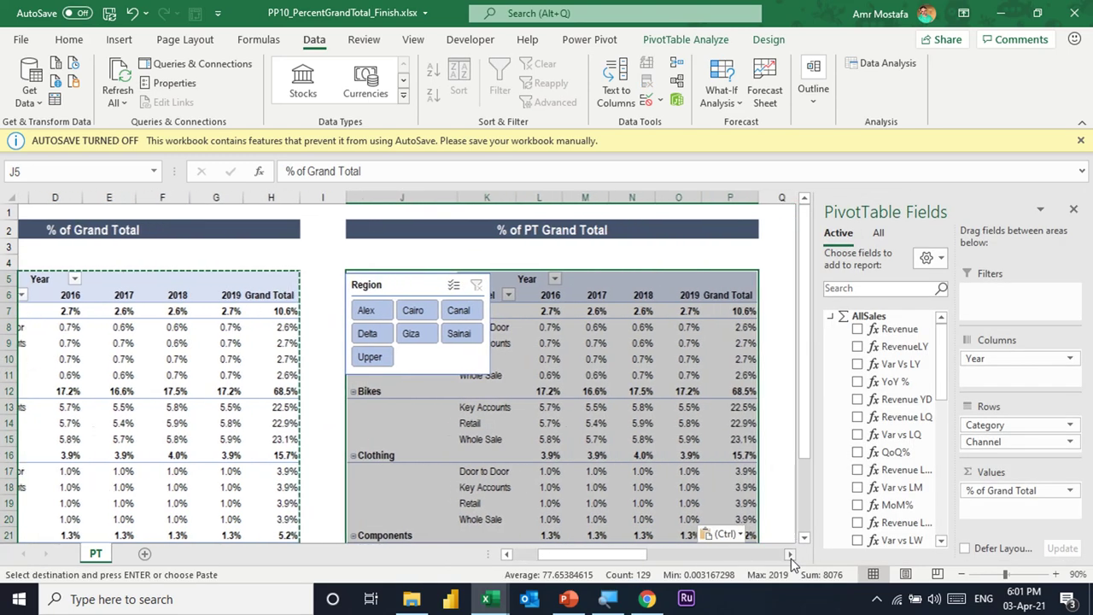
pyautogui.click(791, 555)
pyautogui.click(791, 555)
# Step: Move the Region slicer right, filter it to Alex, and uncheck % of Grand Total in the copied pivot
pyautogui.moveTo(282, 286)
pyautogui.mouseDown()
pyautogui.moveTo(422, 310)
pyautogui.moveTo(722, 287)
pyautogui.mouseUp()
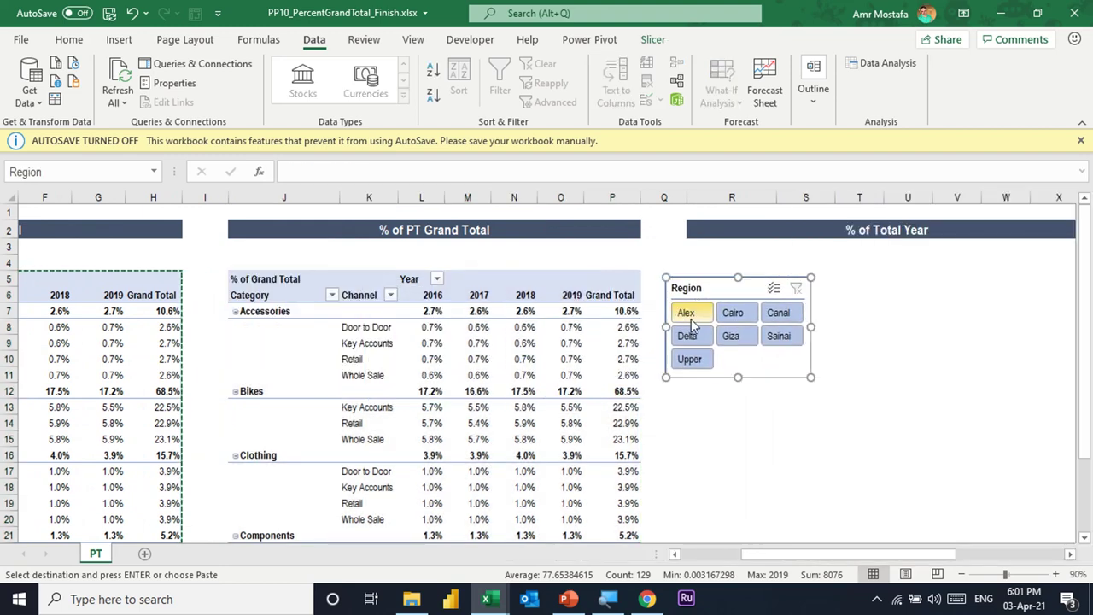
pyautogui.click(689, 314)
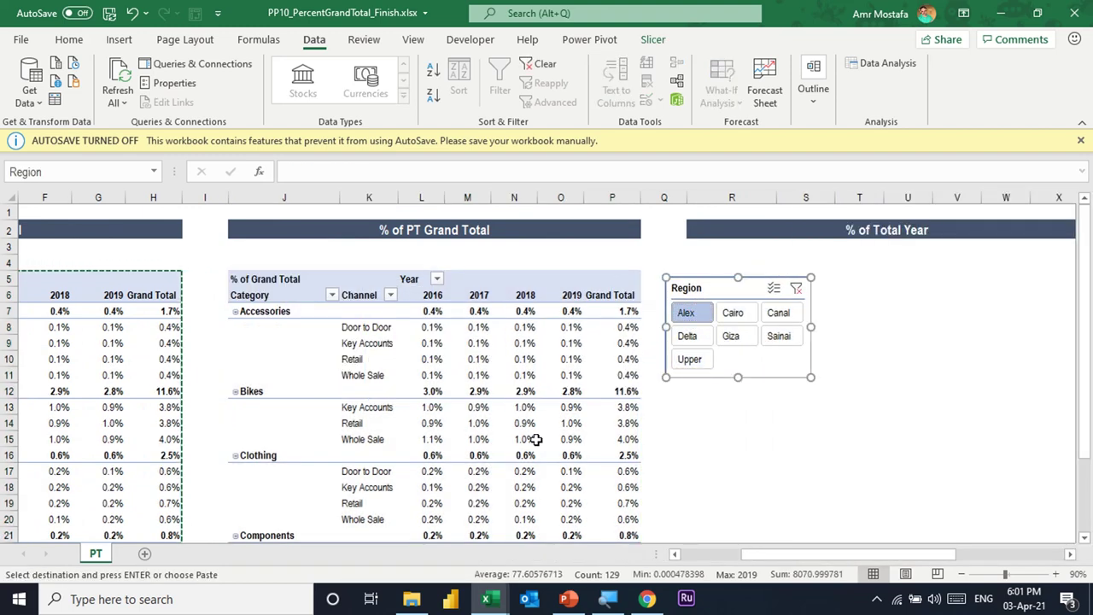
pyautogui.click(531, 388)
pyautogui.scroll(-2, 532, 390)
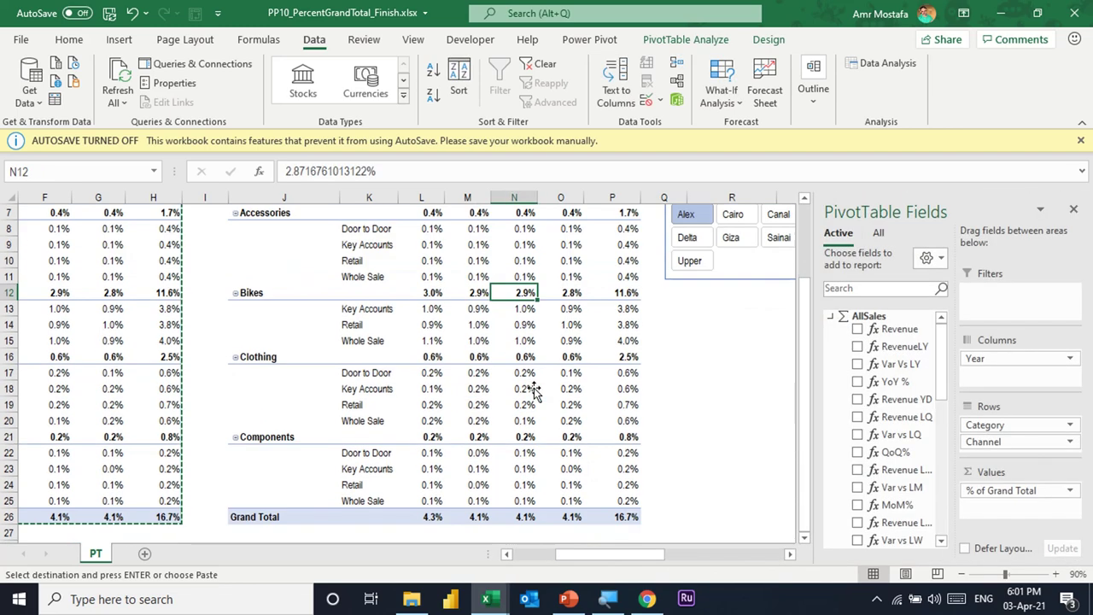
pyautogui.scroll(2, 533, 390)
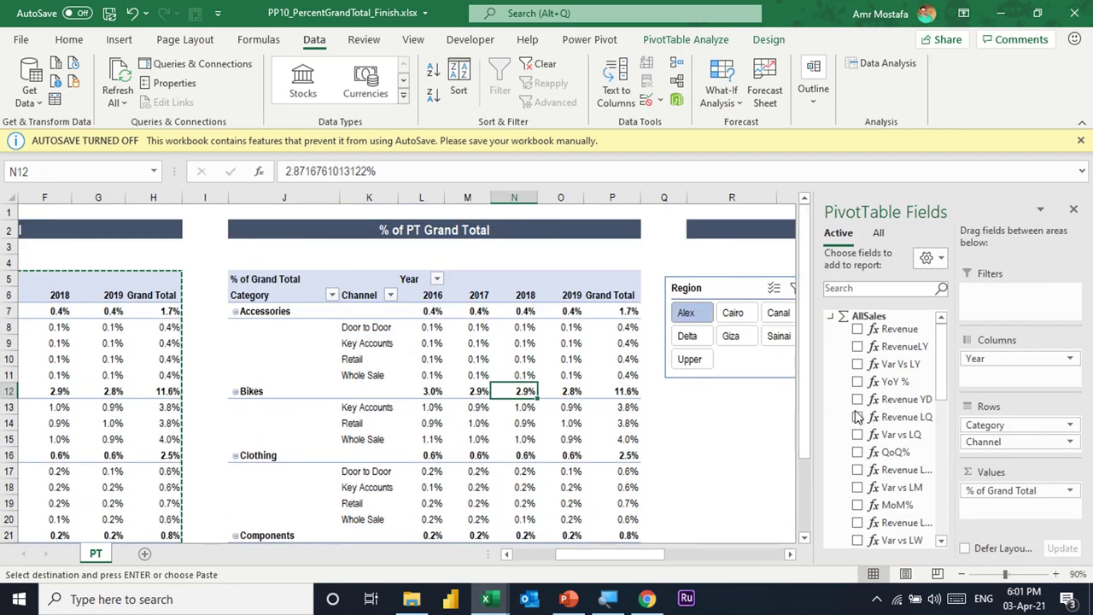
pyautogui.scroll(-5, 837, 462)
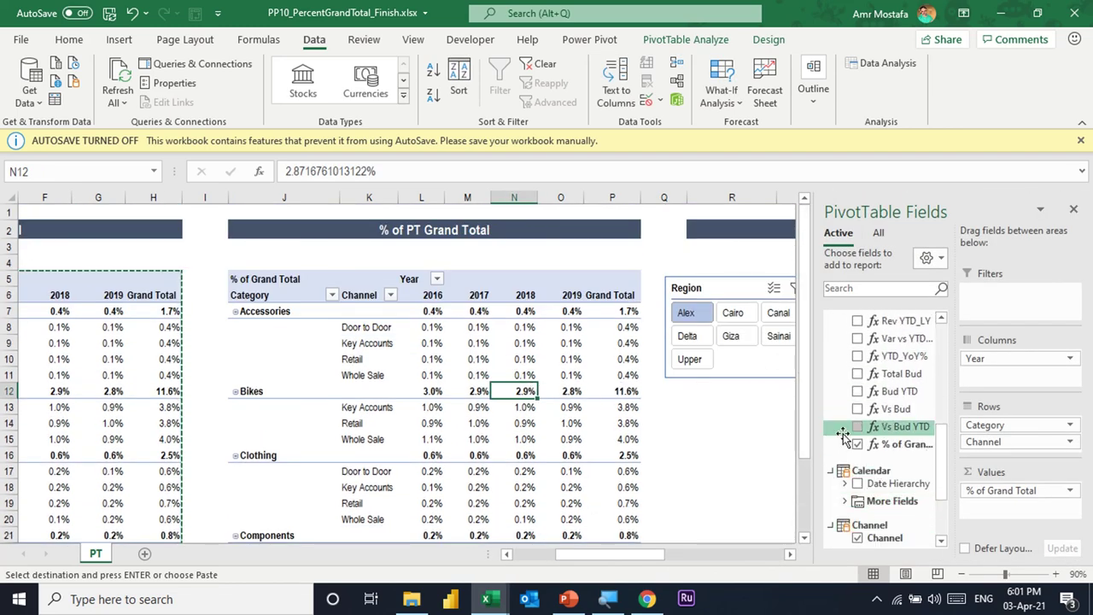
pyautogui.click(858, 444)
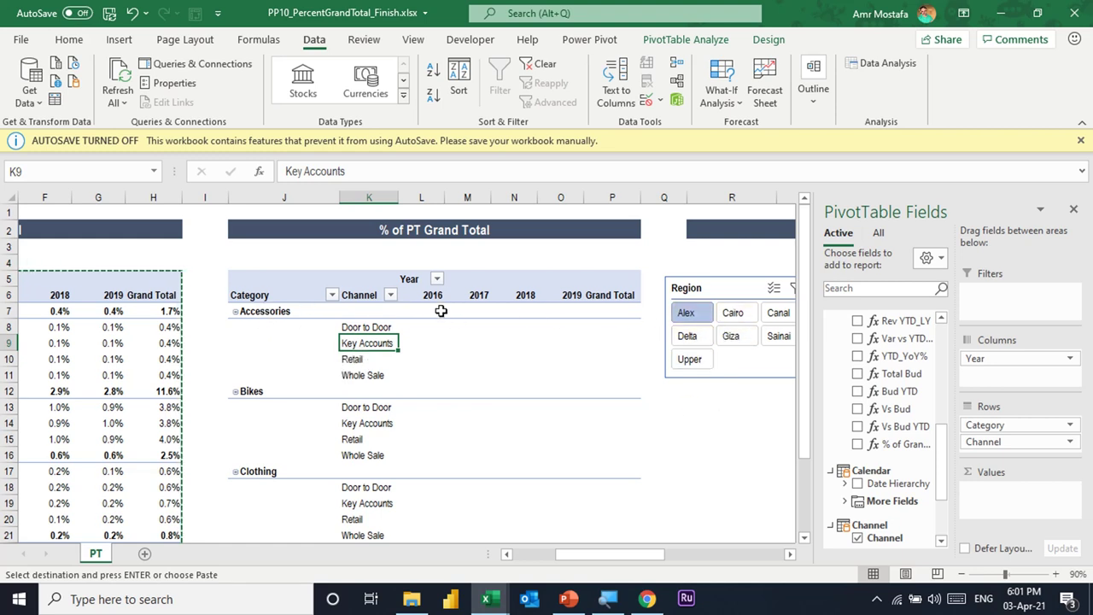
pyautogui.click(418, 326)
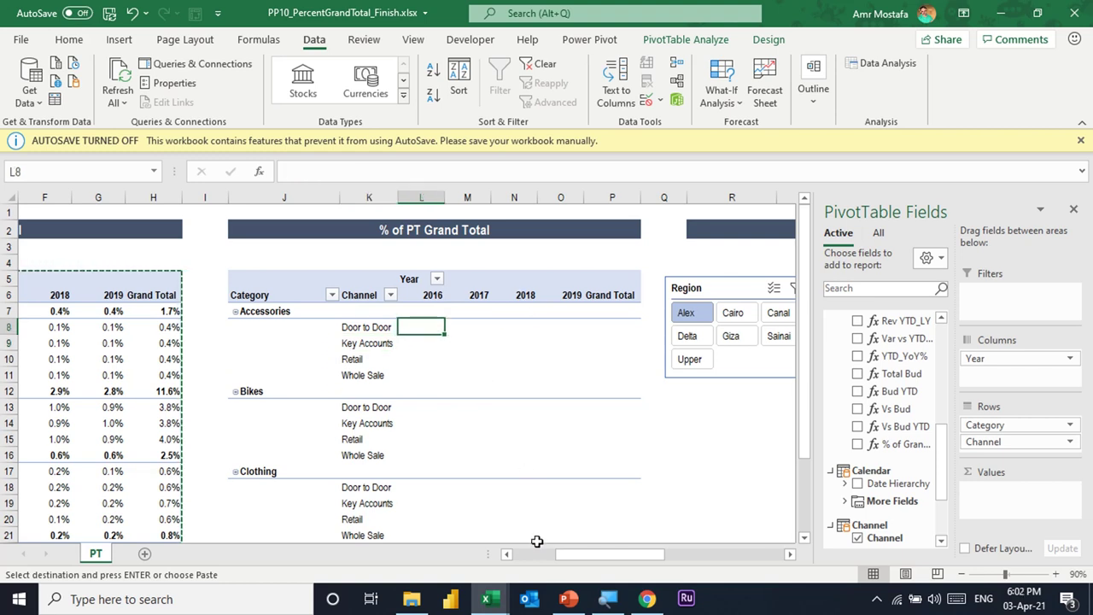
# Step: Define % of Total PT as CALCULATE([Revenue],ALLSELECTED()) and apply the $ English currency format
pyautogui.click(488, 598)
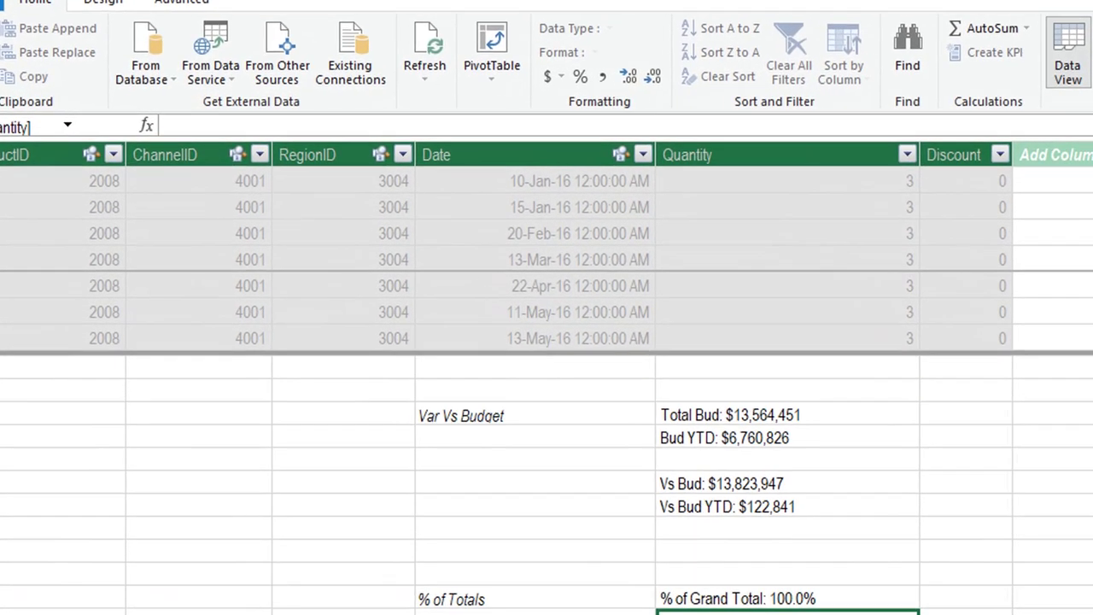
pyautogui.write('% of')
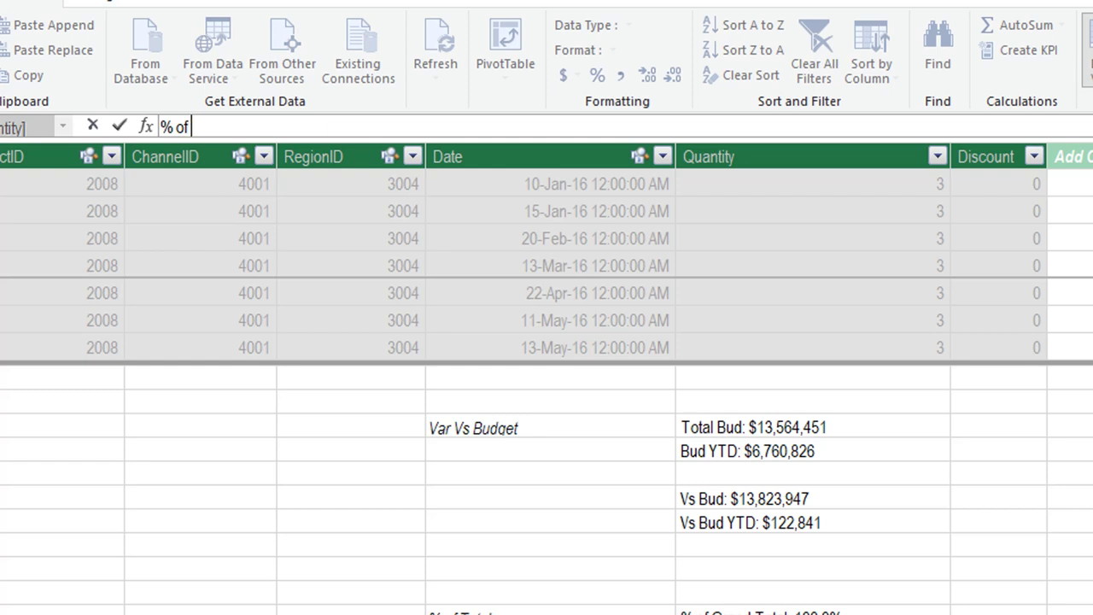
pyautogui.write(' Total PT:=')
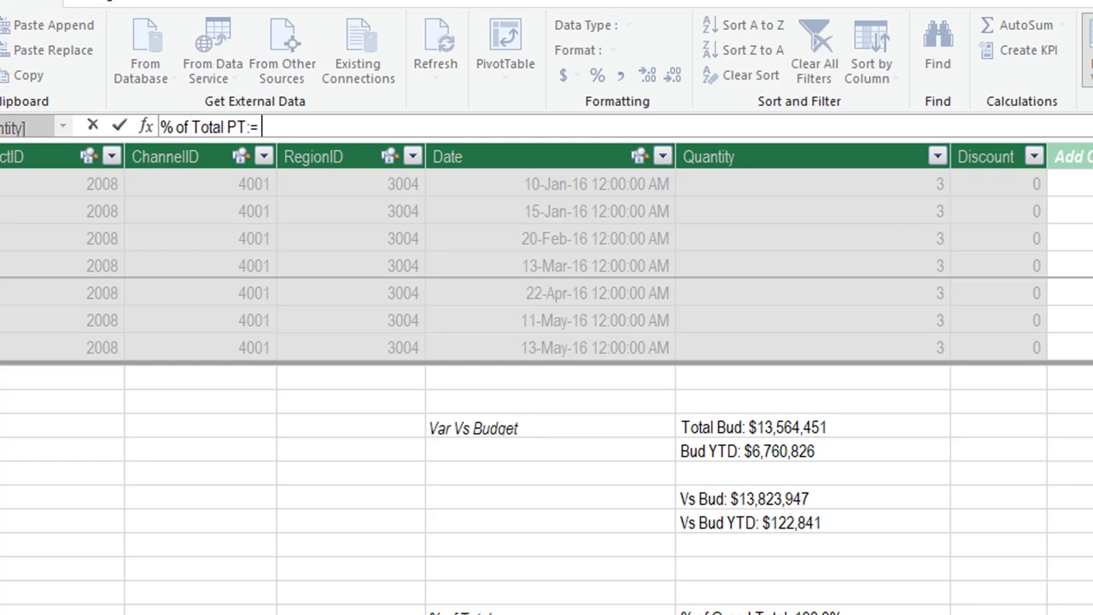
pyautogui.write(' Calculate')
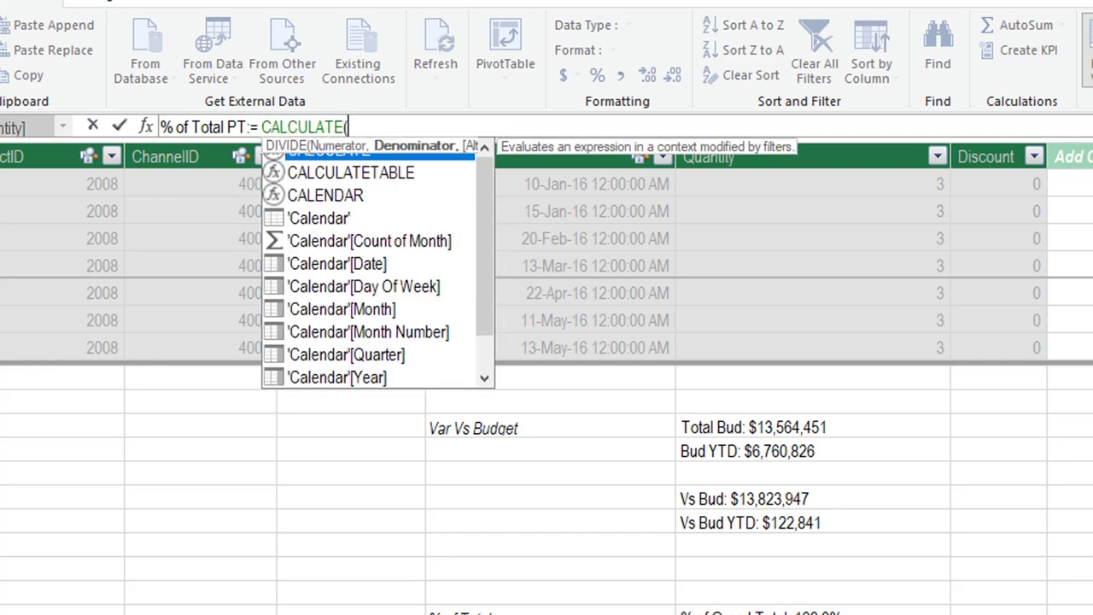
pyautogui.write('(')
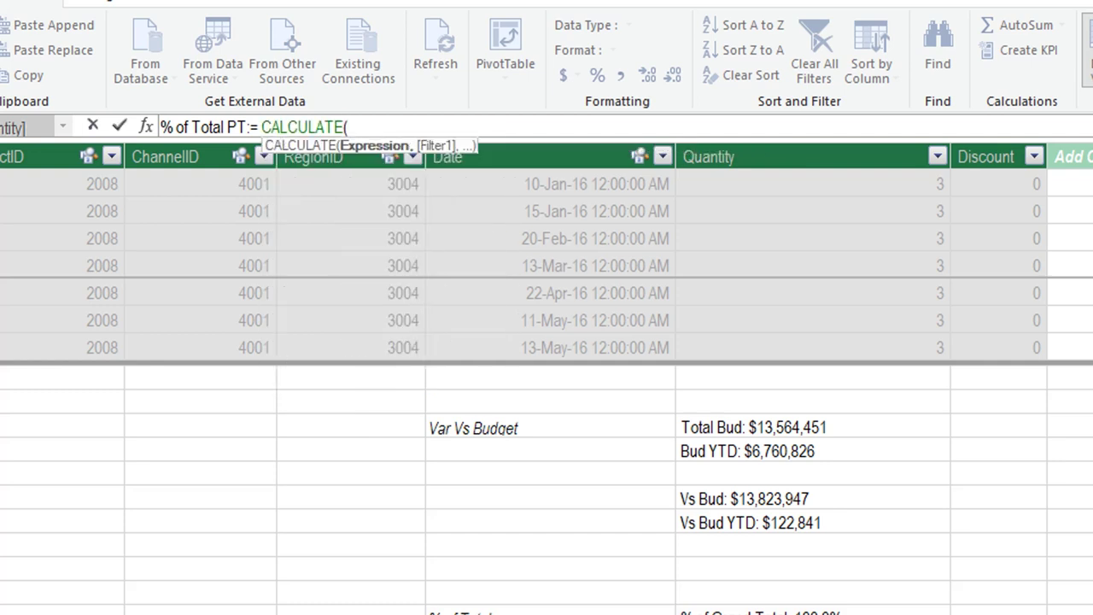
pyautogui.write('[')
pyautogui.write('rve')
pyautogui.write('enue')
pyautogui.press('Tab')
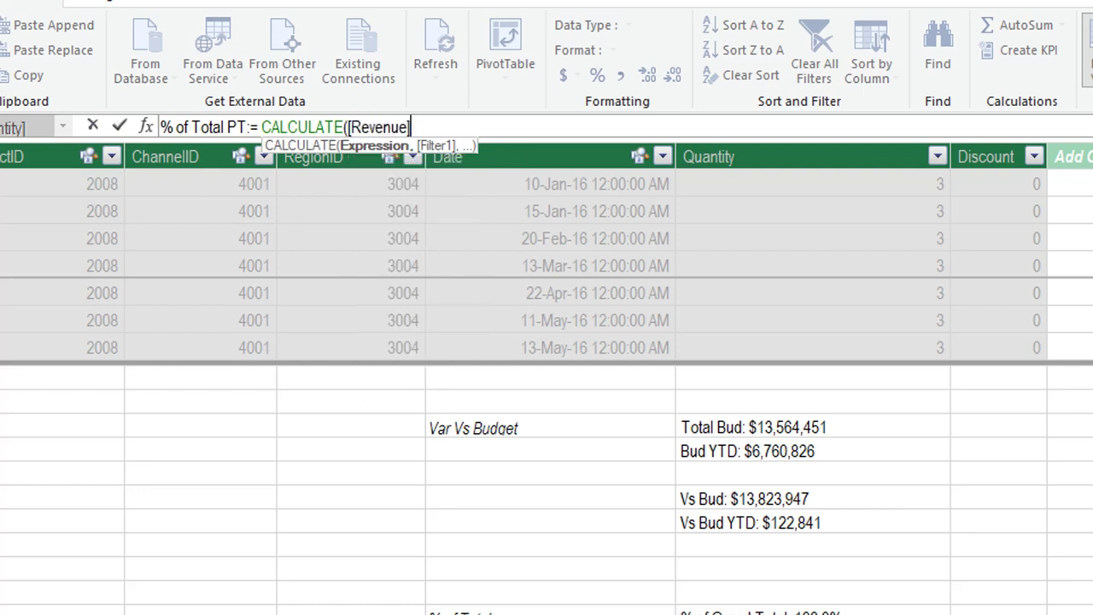
pyautogui.write(',')
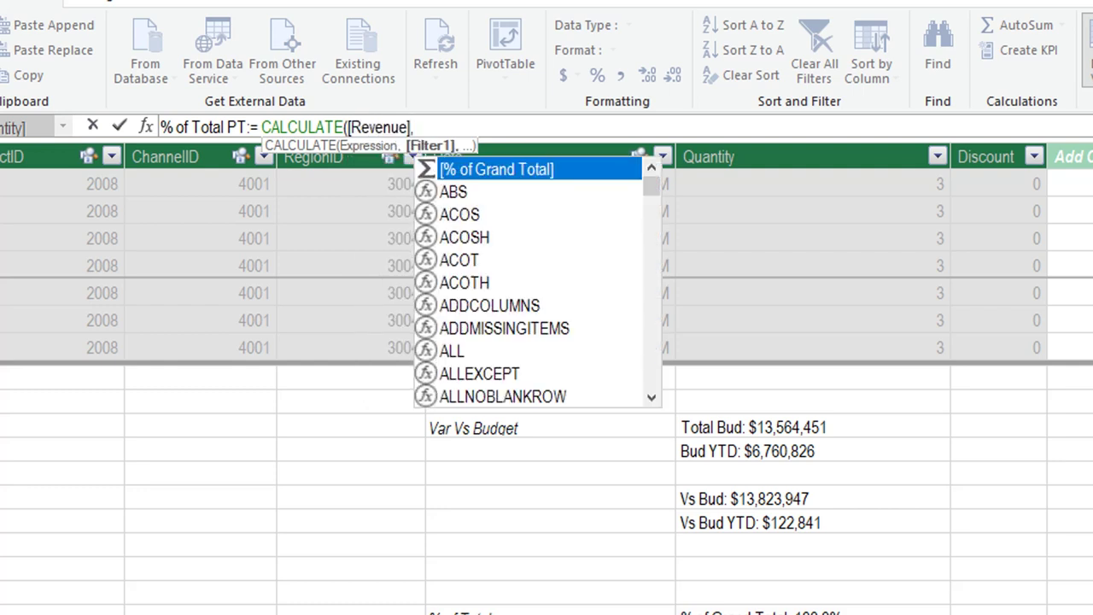
pyautogui.write('A')
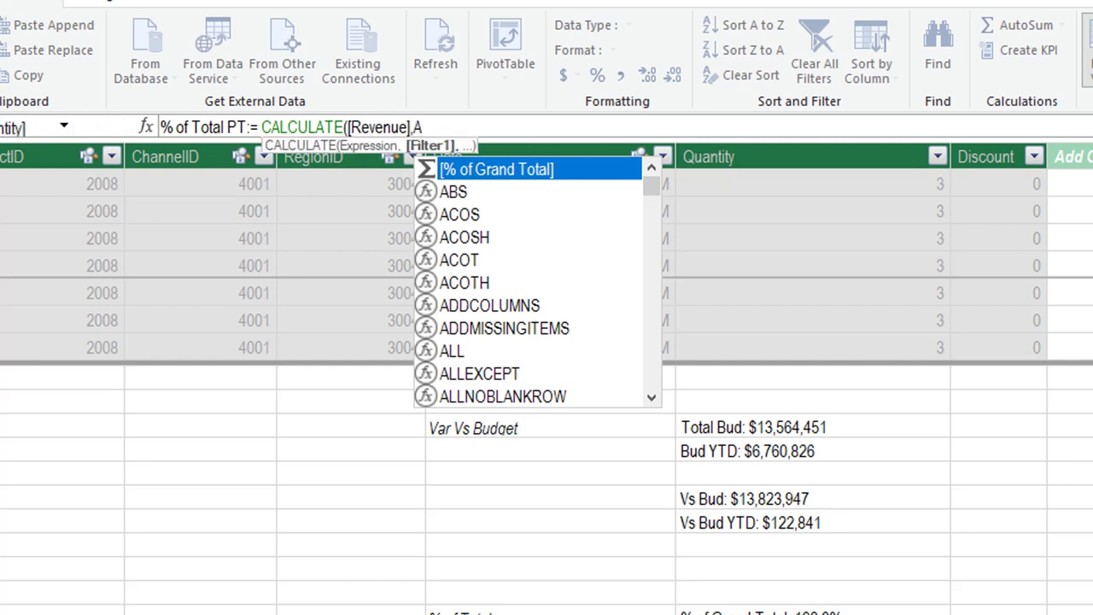
pyautogui.write('llse')
pyautogui.press('Tab')
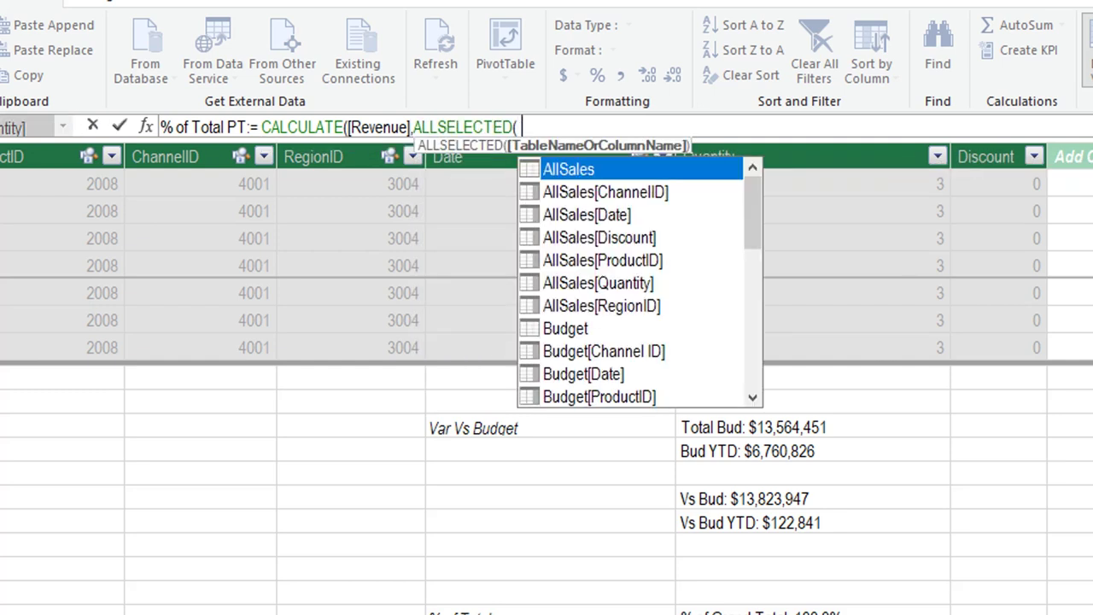
pyautogui.write(')')
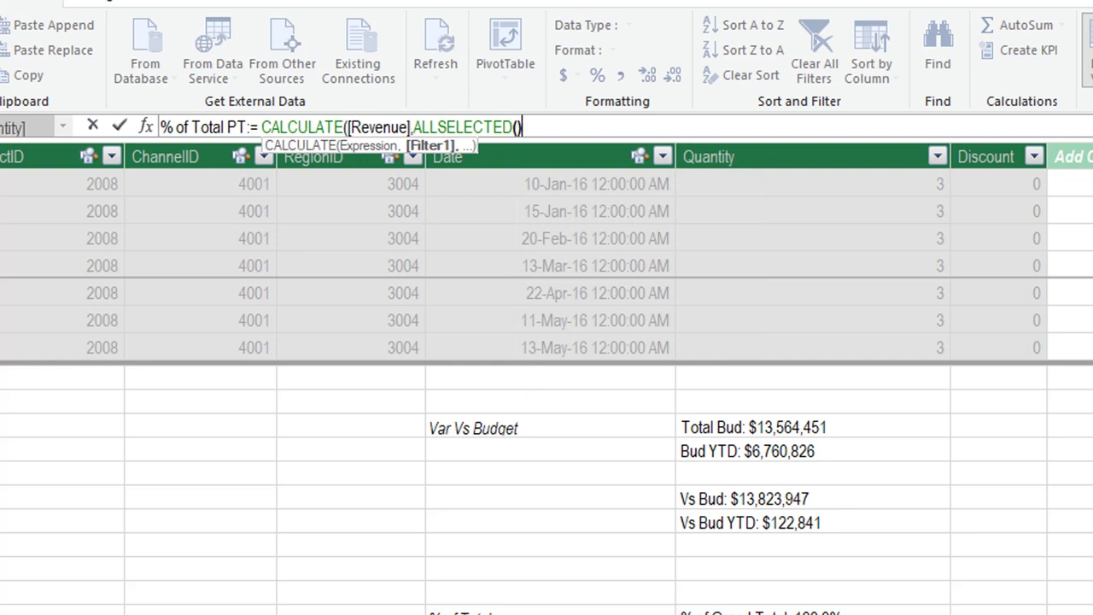
pyautogui.write(')')
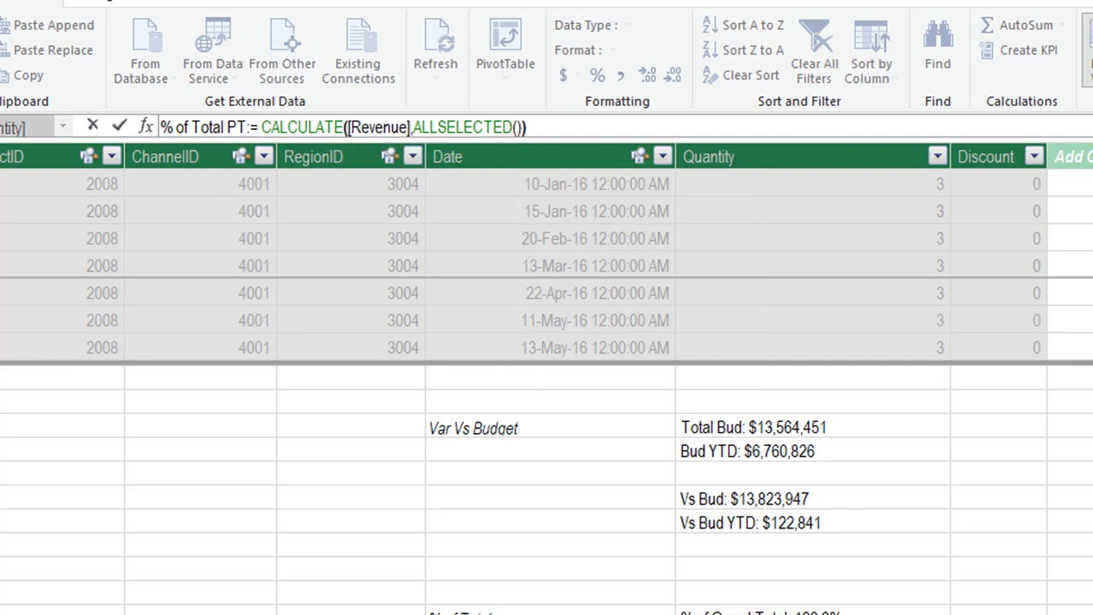
pyautogui.press('Return')
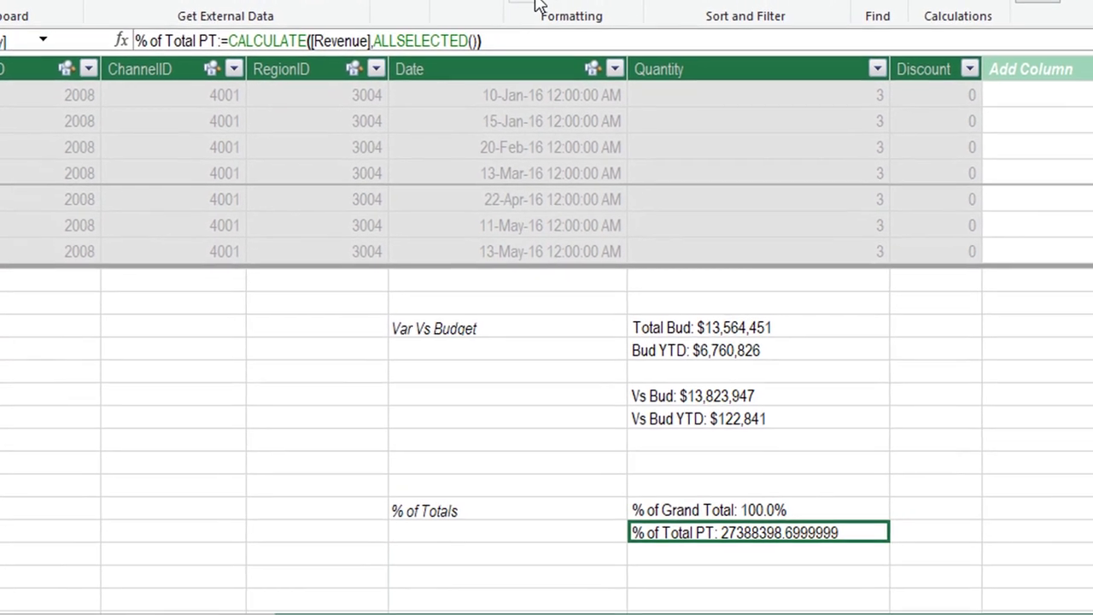
pyautogui.click(573, 67)
pyautogui.click(589, 2)
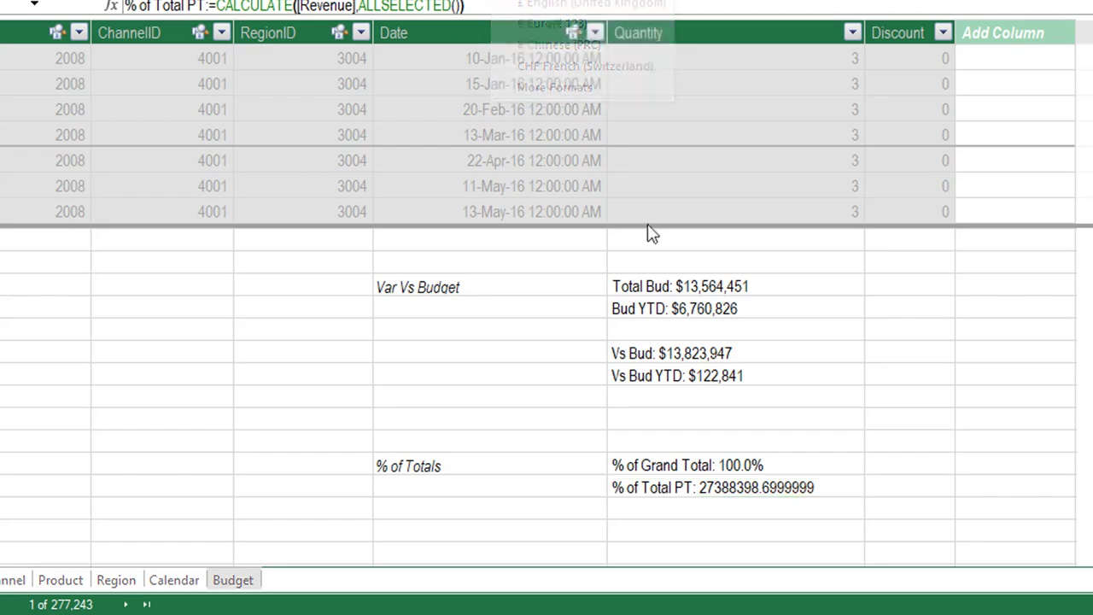
# Step: Add % of Total PT to the copied pivot and autofit columns L to P
pyautogui.hotkey('alt', 'Tab')
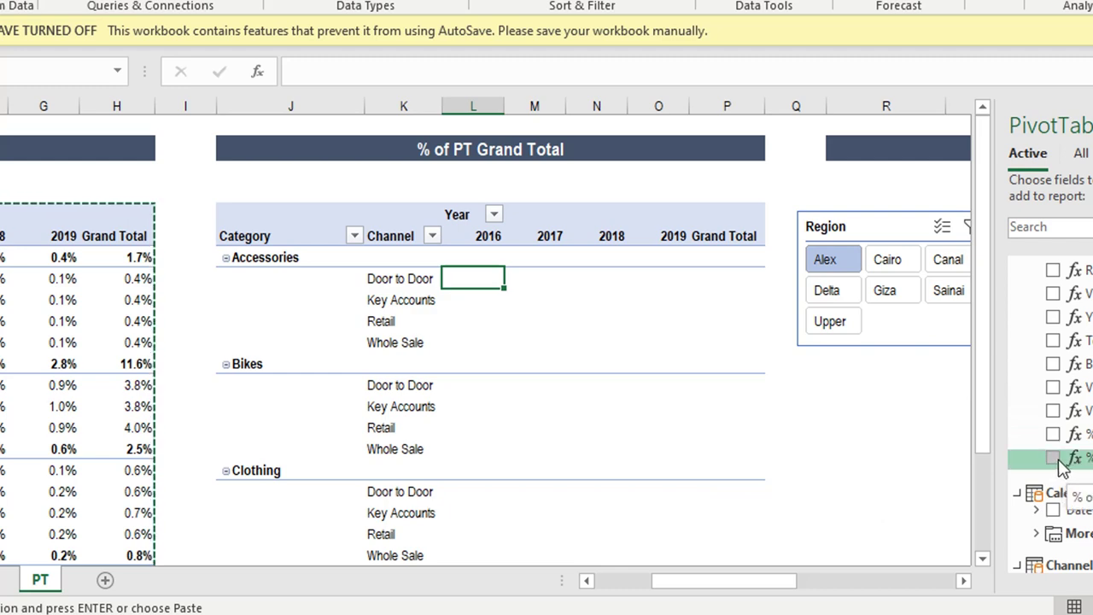
pyautogui.click(1053, 460)
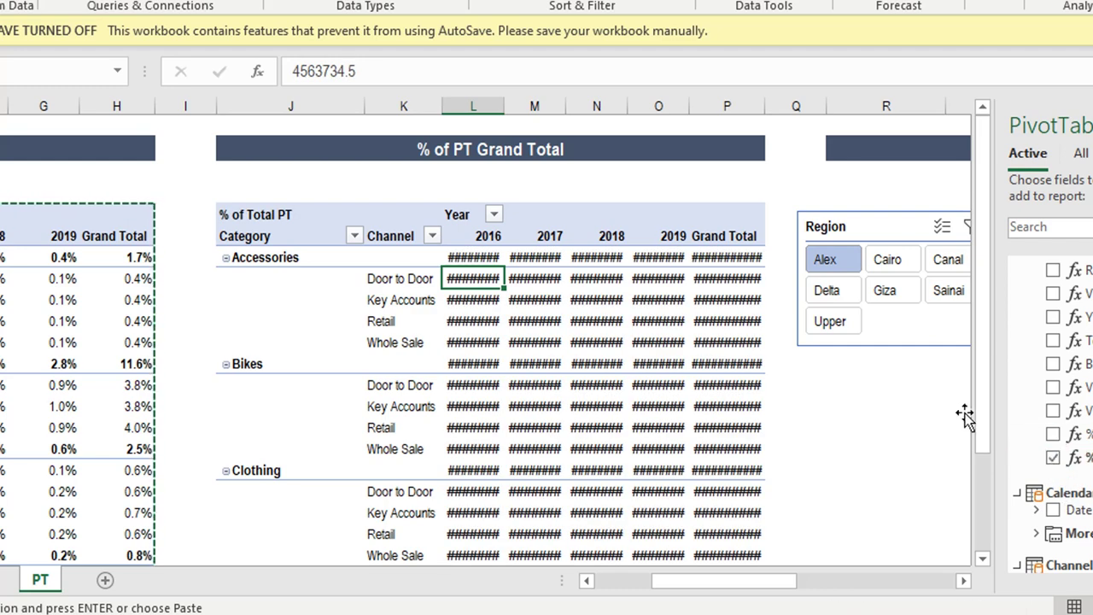
pyautogui.click(485, 105)
pyautogui.moveTo(485, 105); pyautogui.dragTo(725, 109)
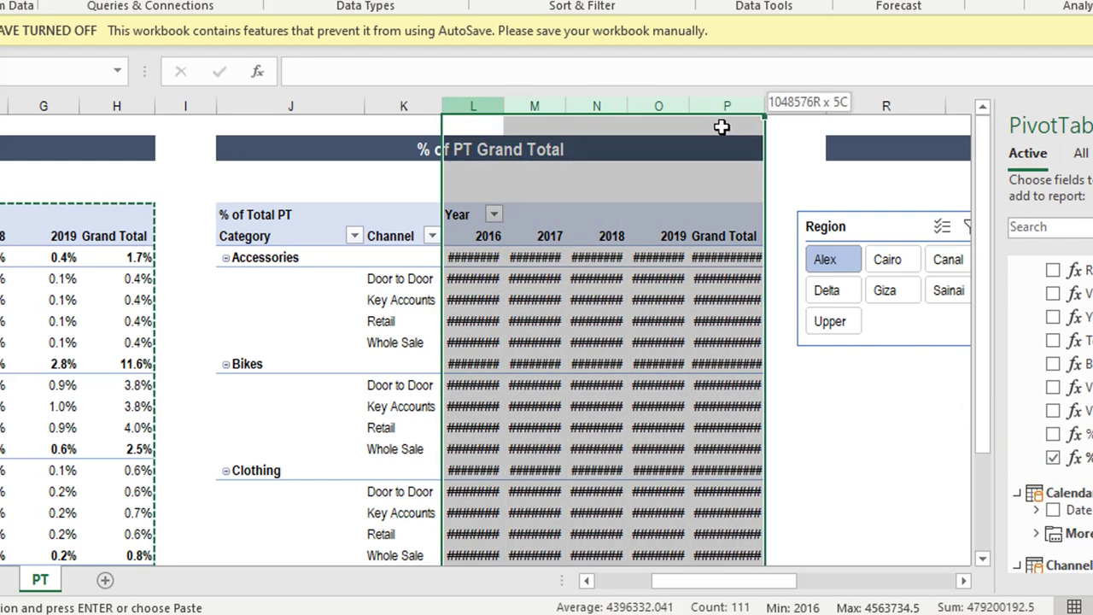
pyautogui.doubleClick(759, 105)
pyautogui.moveTo(624, 278); pyautogui.dragTo(699, 317)
pyautogui.click(699, 317)
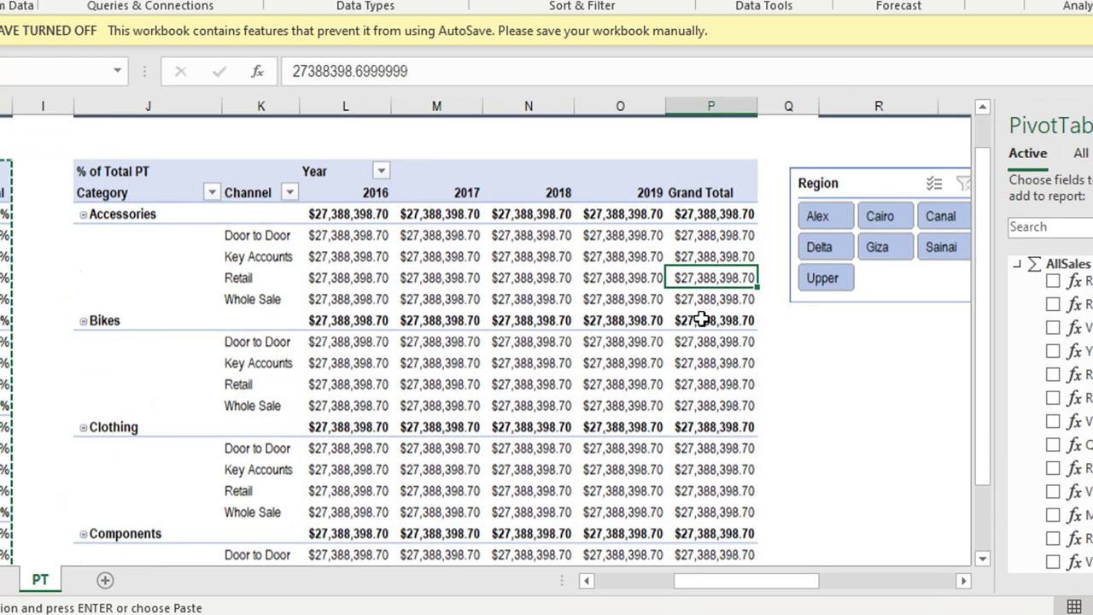
pyautogui.scroll(-3, 701, 316)
pyautogui.scroll(2, 700, 316)
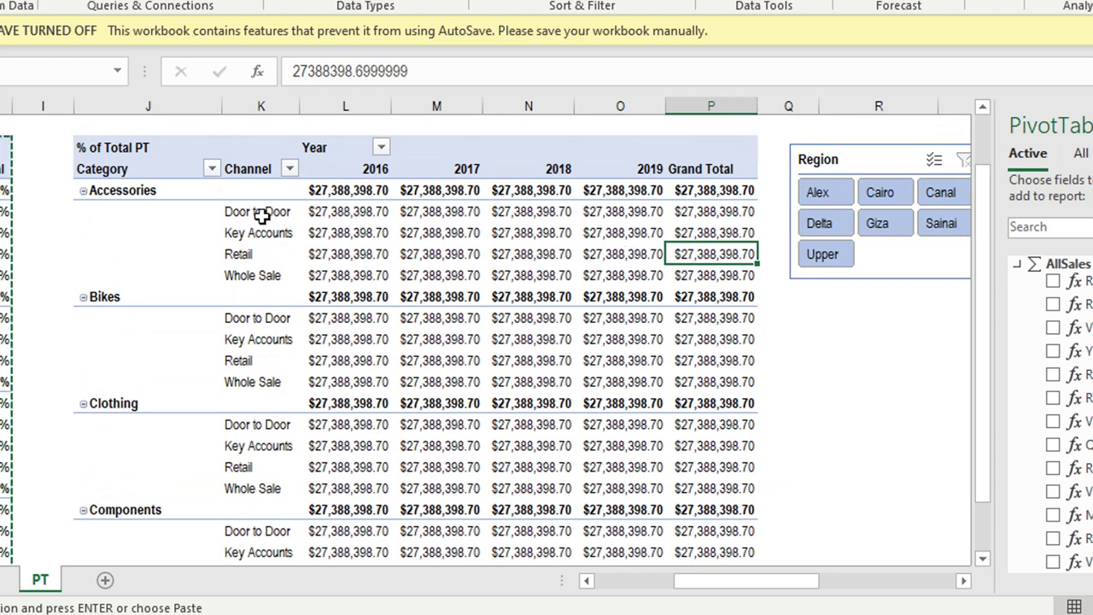
# Step: Select the year headers and channel labels, then filter the pivot to the Alex region
pyautogui.press('Escape')
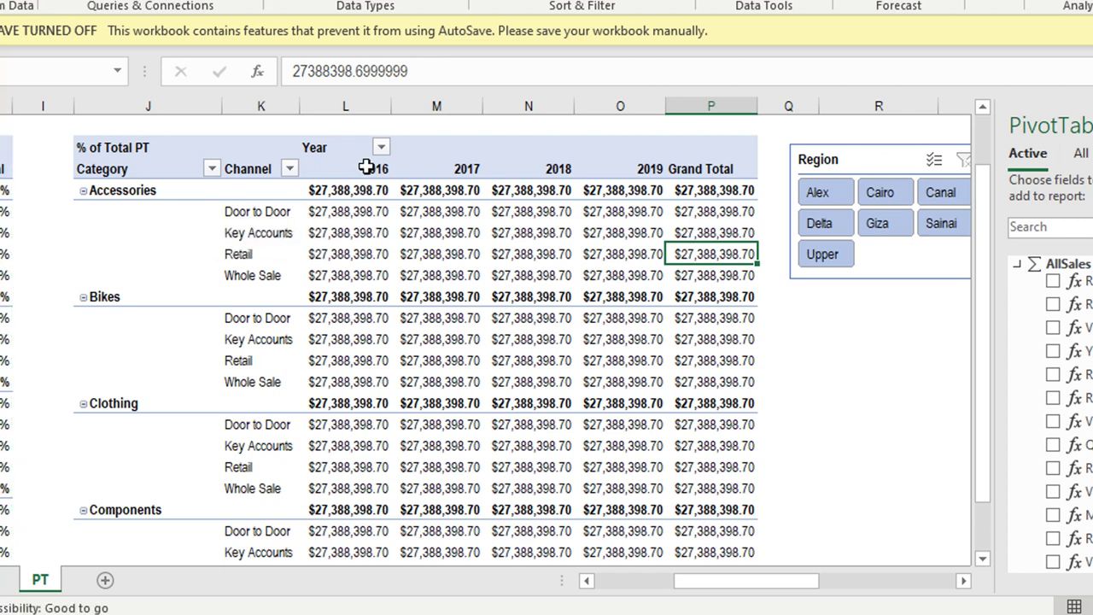
pyautogui.moveTo(368, 168); pyautogui.dragTo(555, 174)
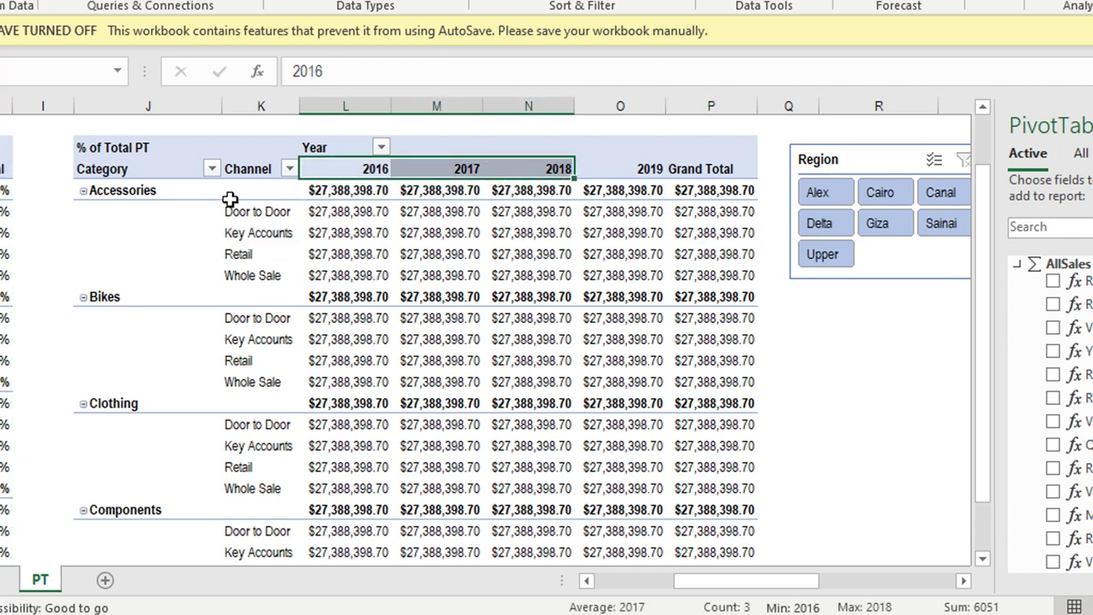
pyautogui.moveTo(229, 192); pyautogui.dragTo(235, 404)
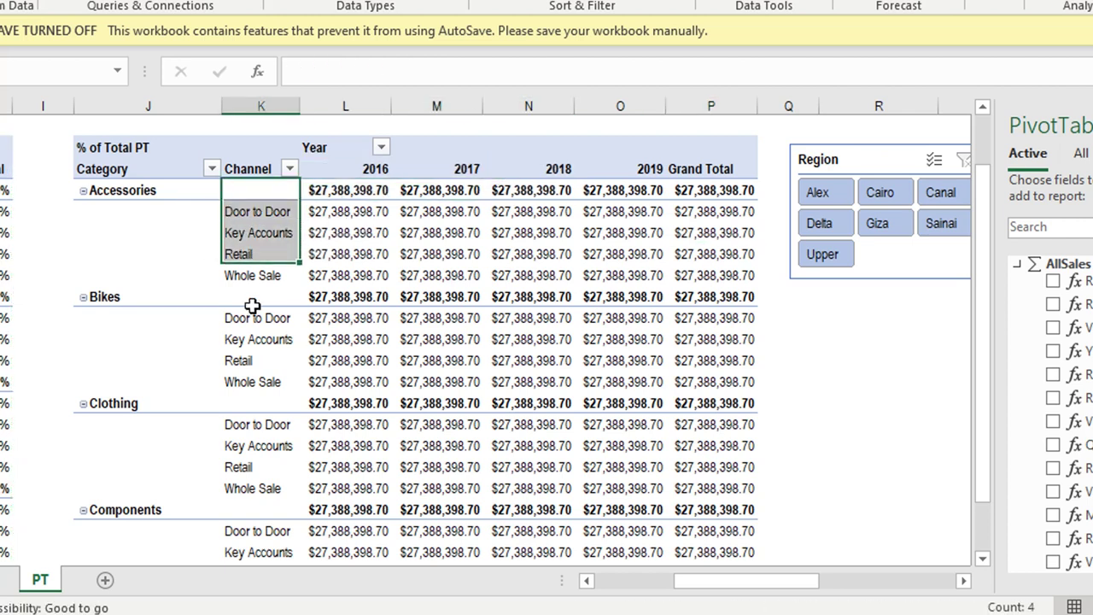
pyautogui.click(817, 194)
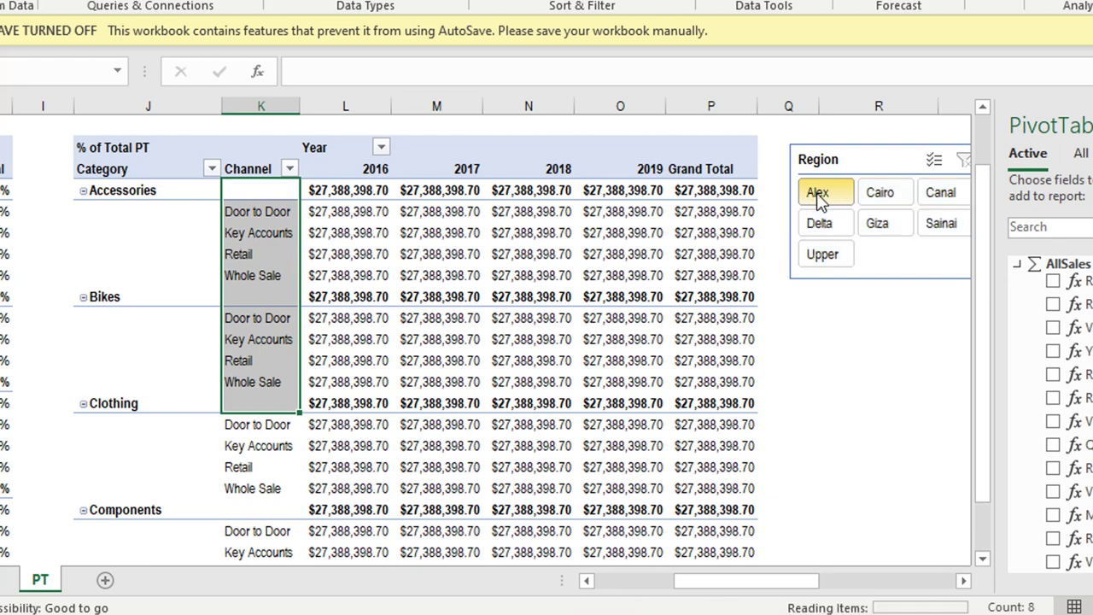
pyautogui.click(677, 271)
pyautogui.scroll(-1, 676, 269)
pyautogui.scroll(-2, 676, 269)
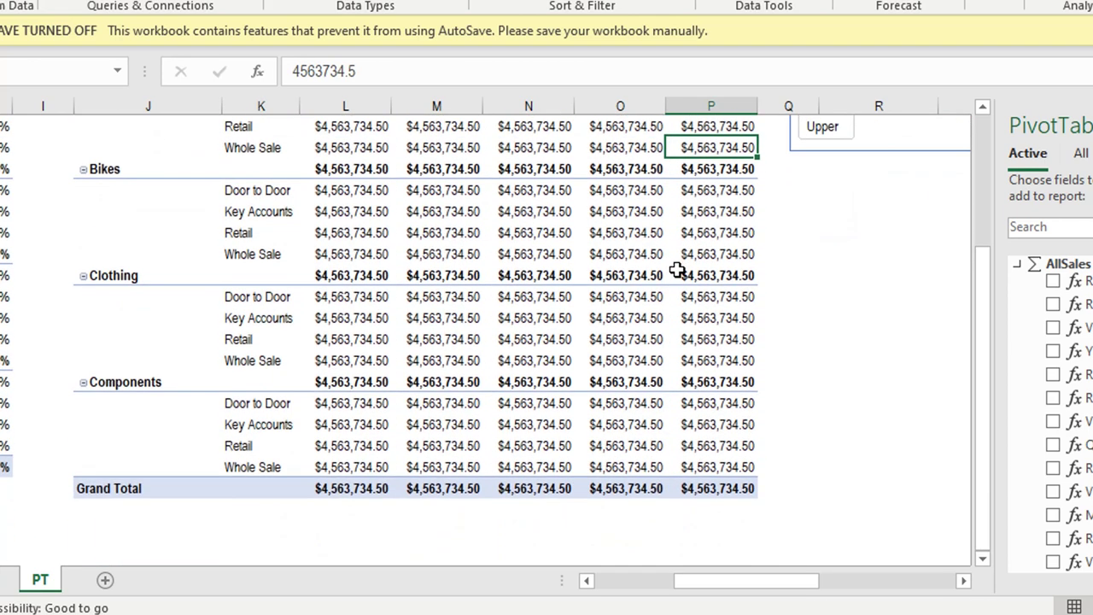
pyautogui.scroll(1, 768, 376)
pyautogui.scroll(1, 768, 372)
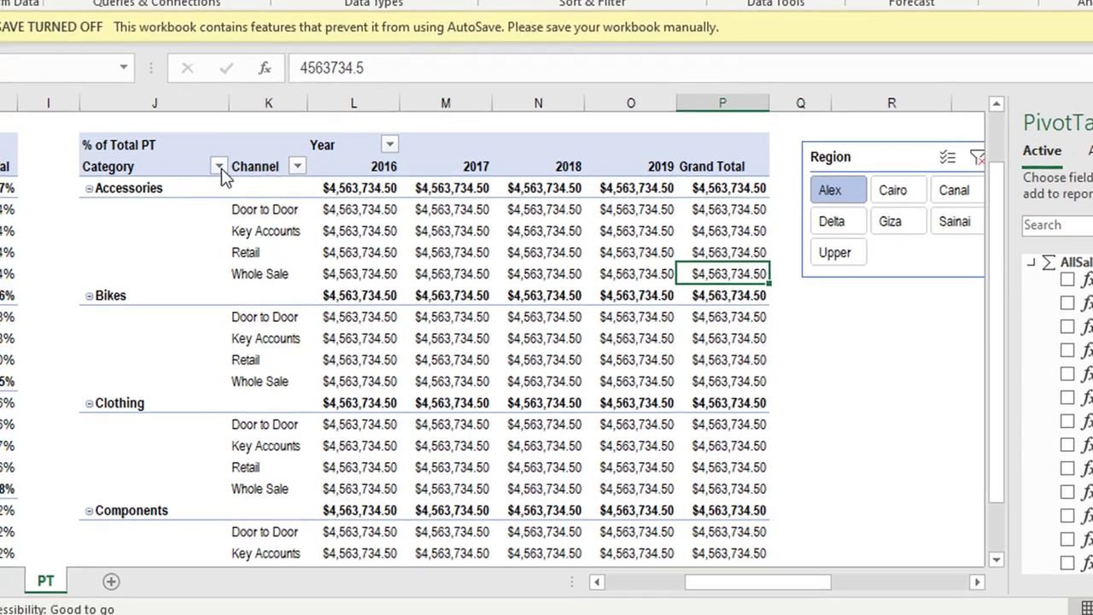
# Step: Filter the Category list to exclude Bikes, then restore all categories including Bikes
pyautogui.click(211, 168)
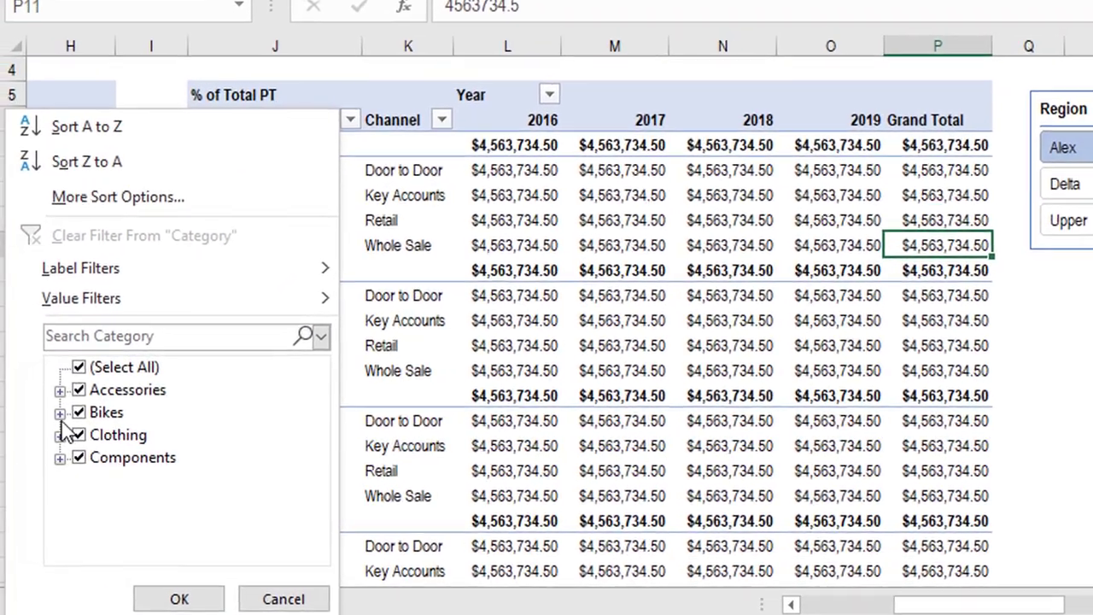
pyautogui.click(34, 414)
pyautogui.click(190, 599)
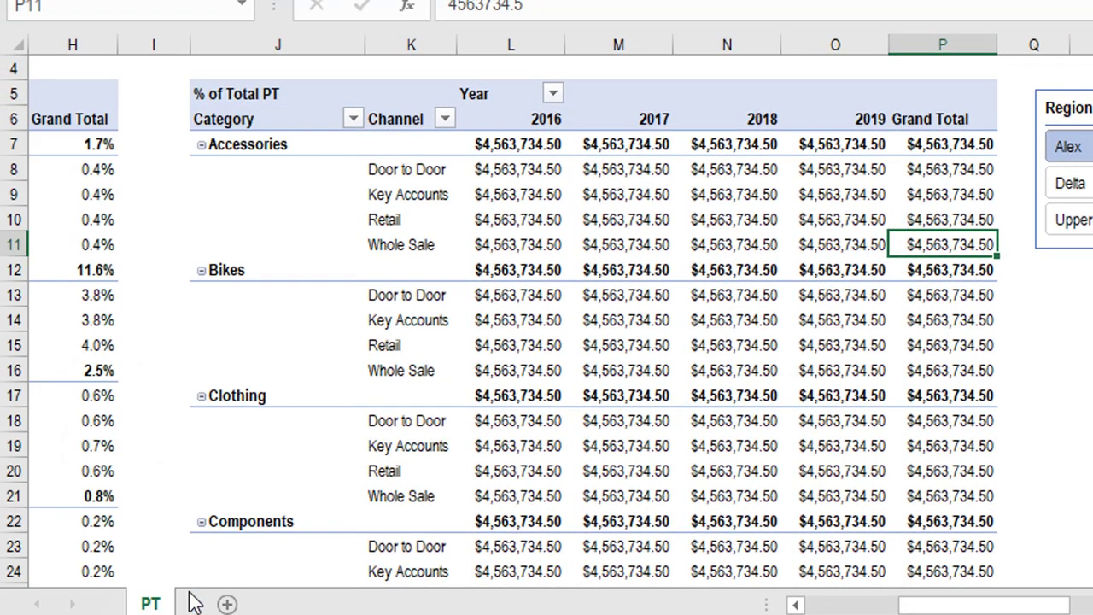
pyautogui.click(608, 396)
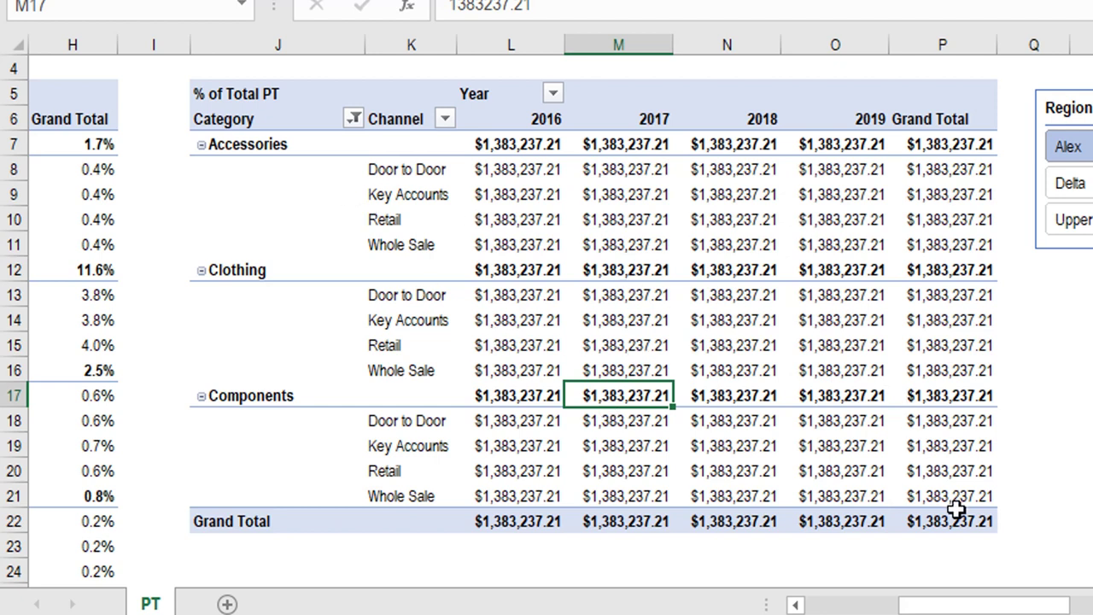
pyautogui.click(284, 147)
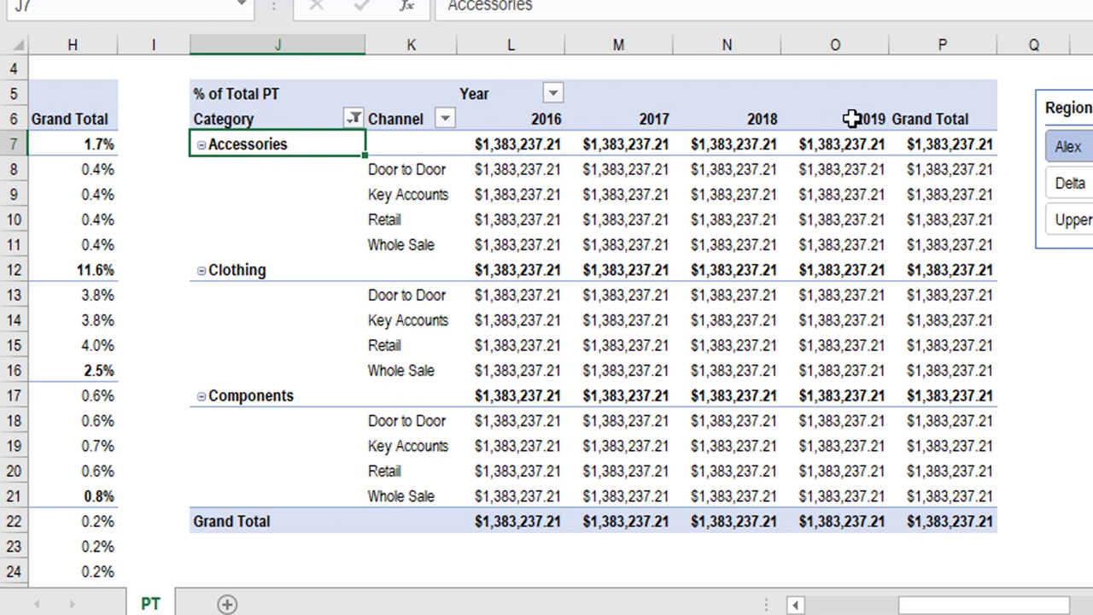
pyautogui.click(353, 119)
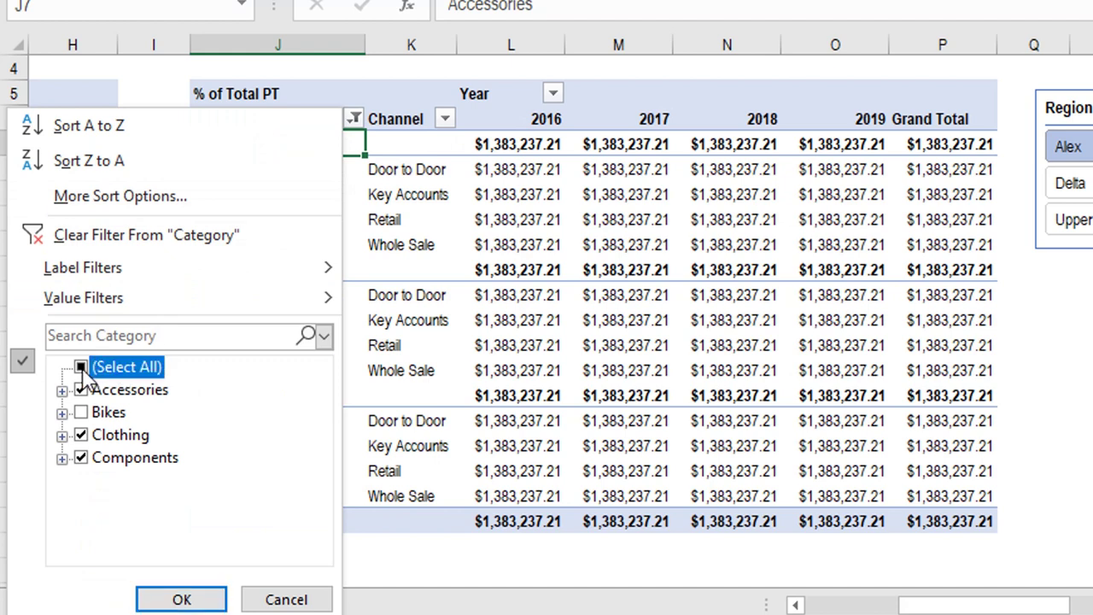
pyautogui.click(81, 366)
pyautogui.click(182, 598)
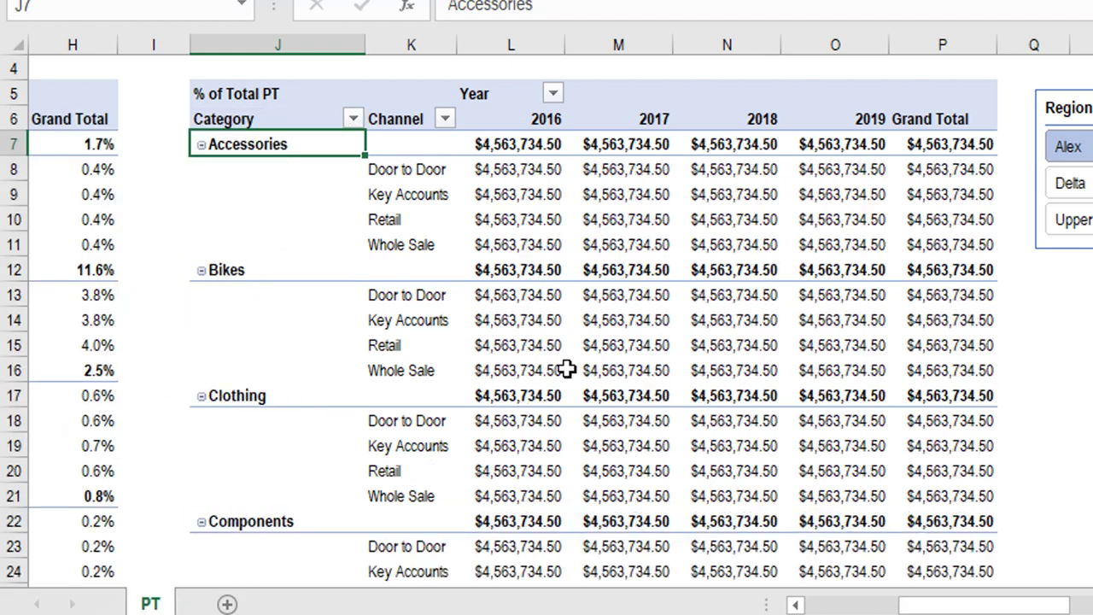
pyautogui.click(639, 311)
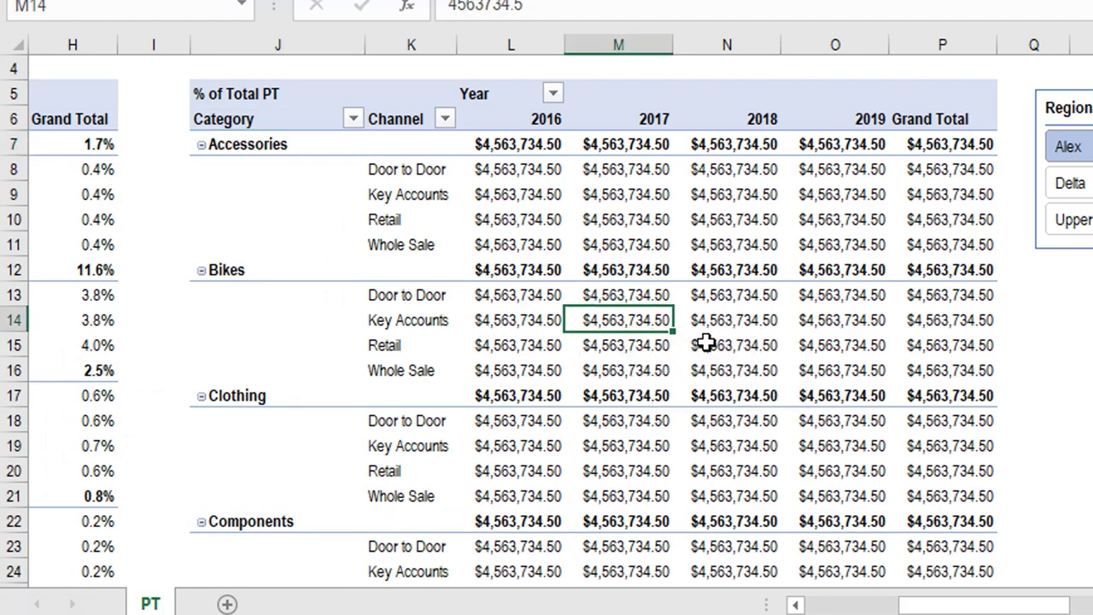
# Step: Clear the Region slicer filter and check the grand total and Clothing 2019 values
pyautogui.scroll(-1, 705, 344)
pyautogui.scroll(-1, 705, 344)
pyautogui.scroll(1, 706, 344)
pyautogui.scroll(1, 707, 344)
pyautogui.hscroll(1, 547, 325)
pyautogui.hotkey('alt', 'c')
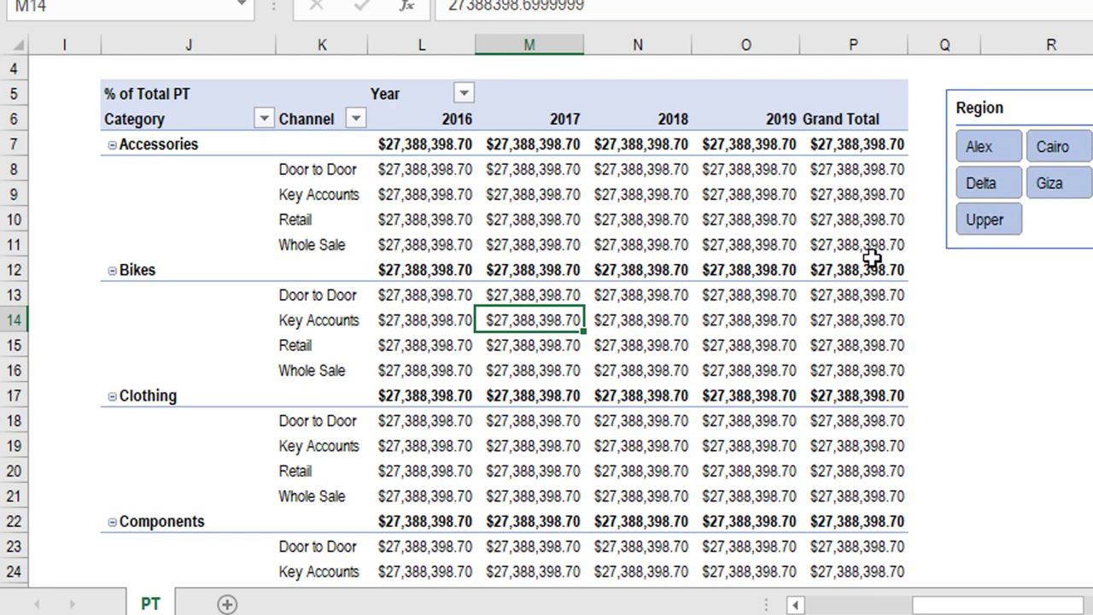
pyautogui.scroll(-1, 903, 381)
pyautogui.click(867, 577)
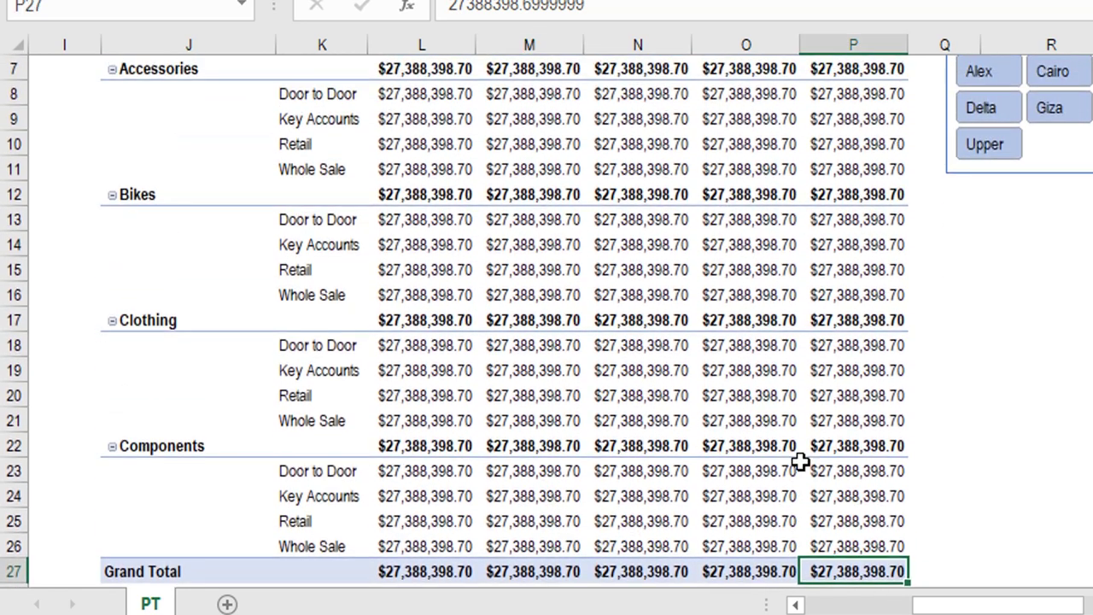
pyautogui.scroll(1, 800, 461)
pyautogui.click(762, 386)
pyautogui.moveTo(763, 386)
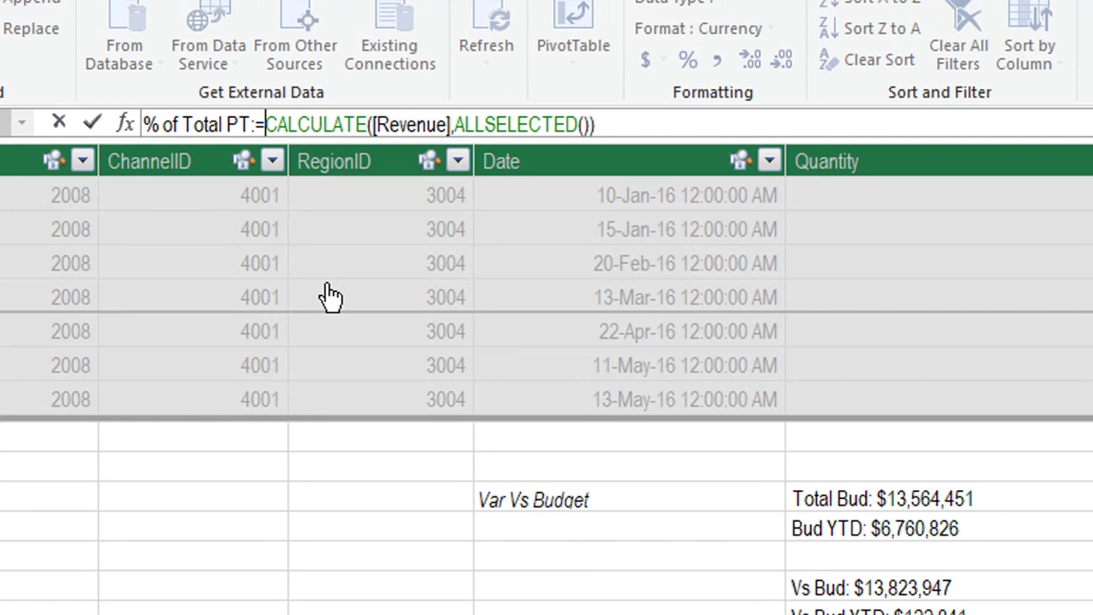
# Step: Rewrite % of Total PT as =DIVIDE([Revenue],CALCULATE([Revenue],ALLSELECTED()))
pyautogui.write('[')
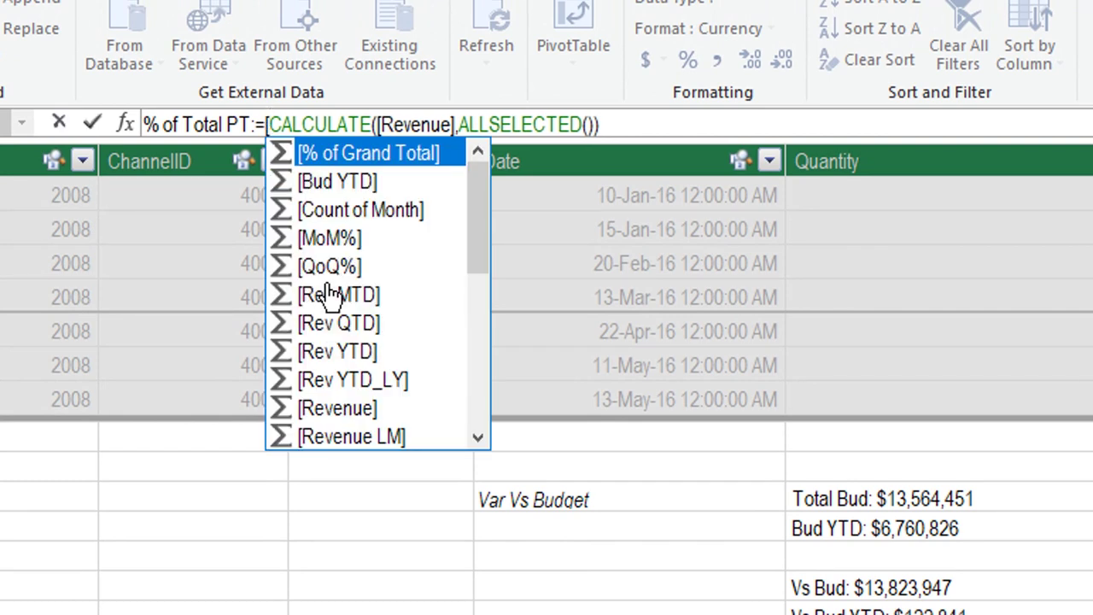
pyautogui.write('rve')
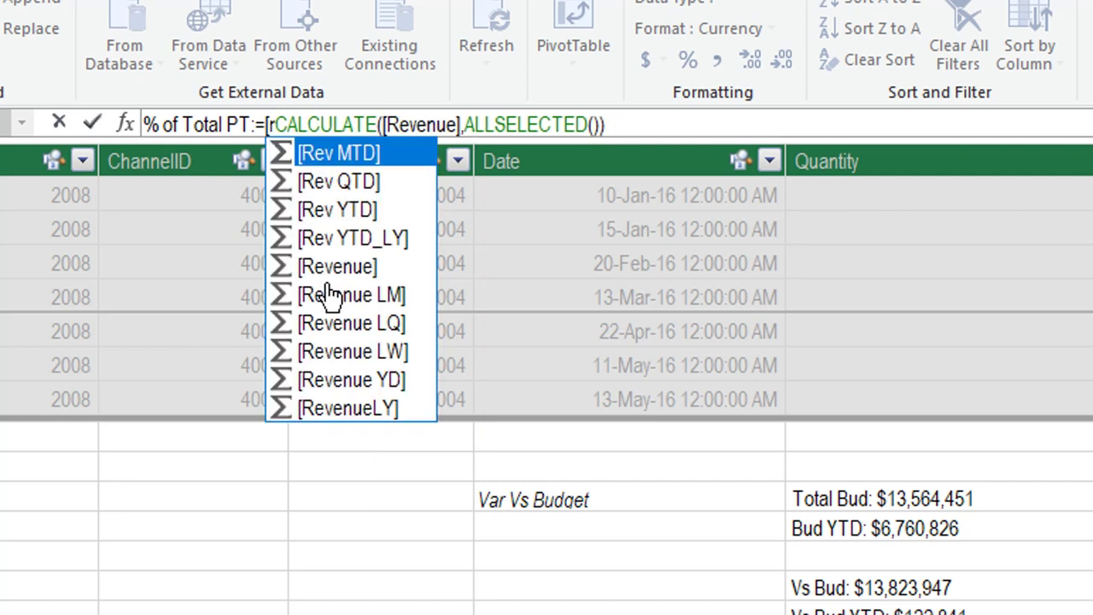
pyautogui.write('eve')
pyautogui.press('Tab')
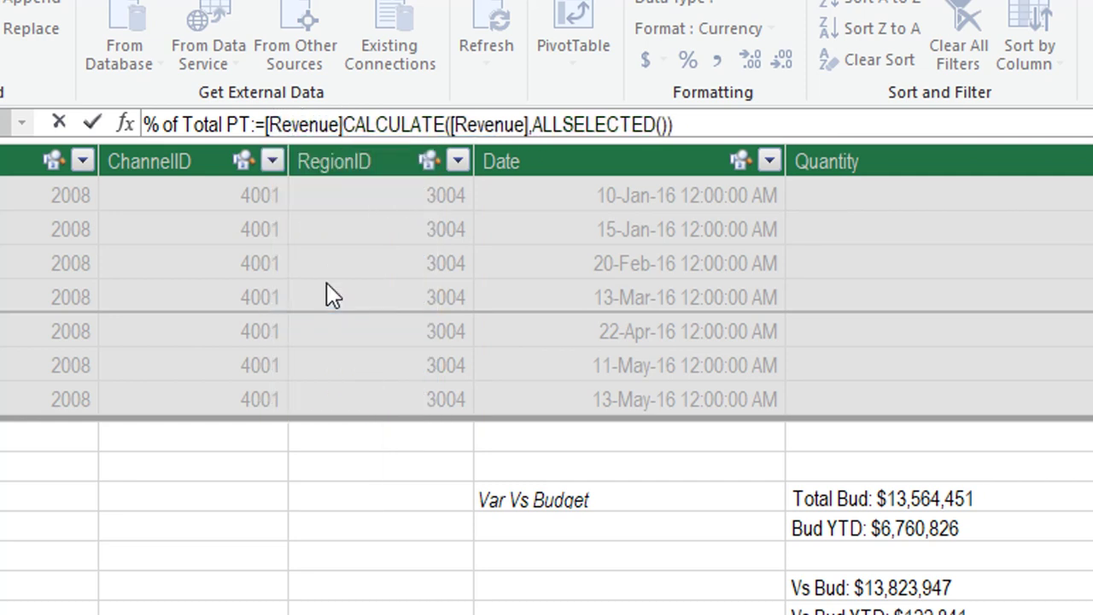
pyautogui.write('/')
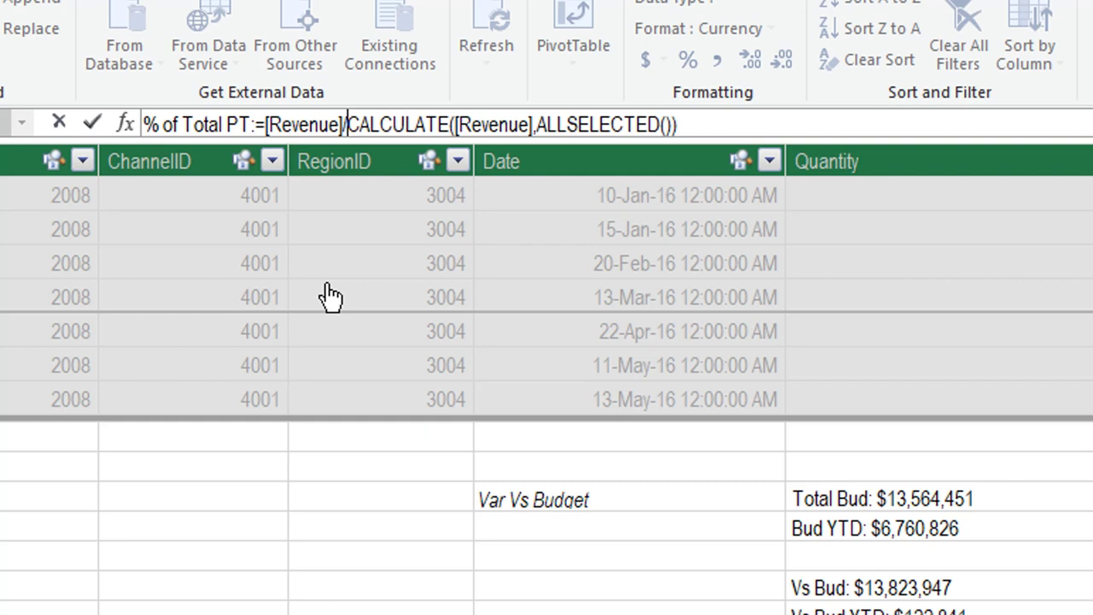
pyautogui.press('BackSpace')
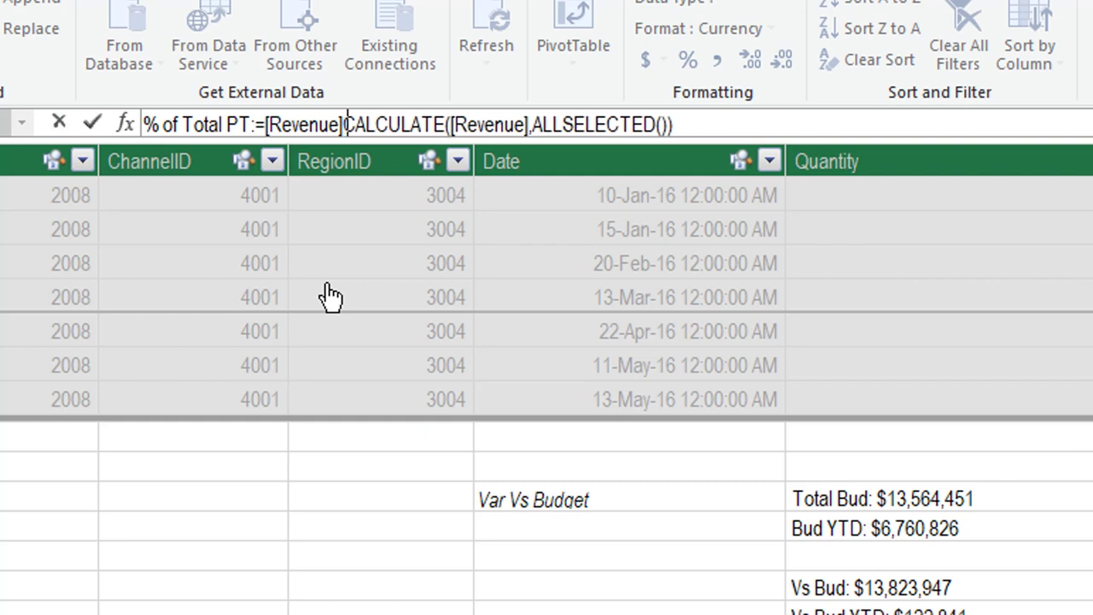
pyautogui.write(',')
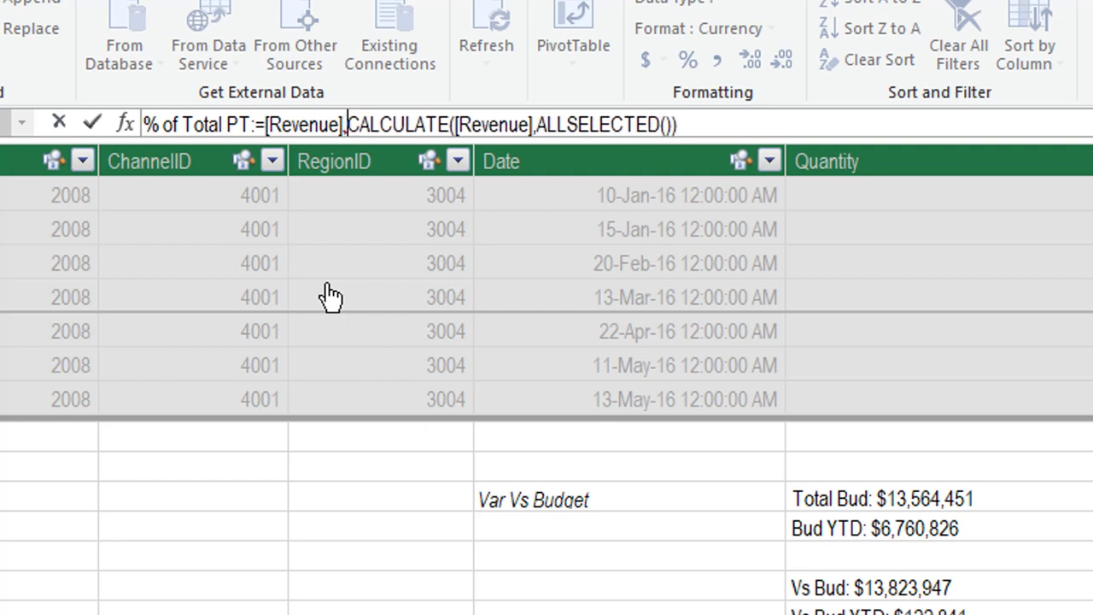
pyautogui.click(265, 125)
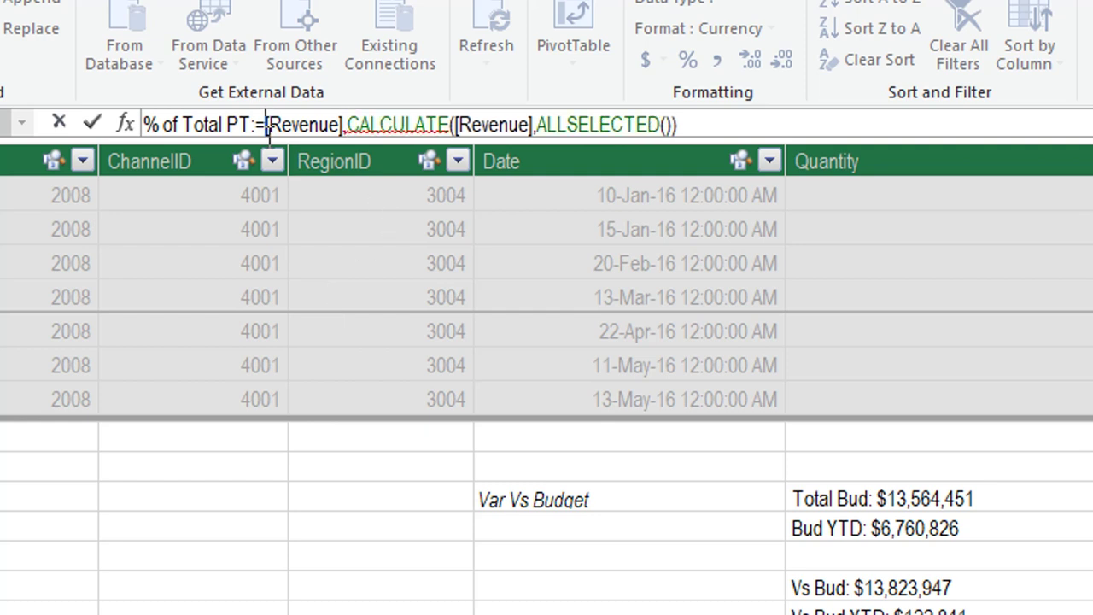
pyautogui.write('Divi')
pyautogui.press('Tab')
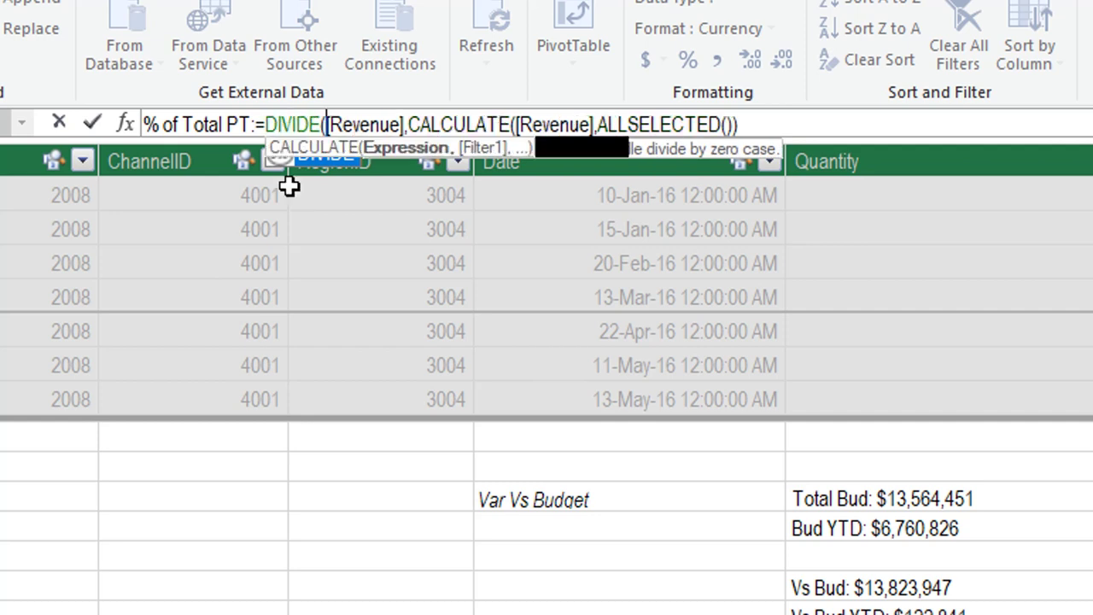
pyautogui.click(780, 124)
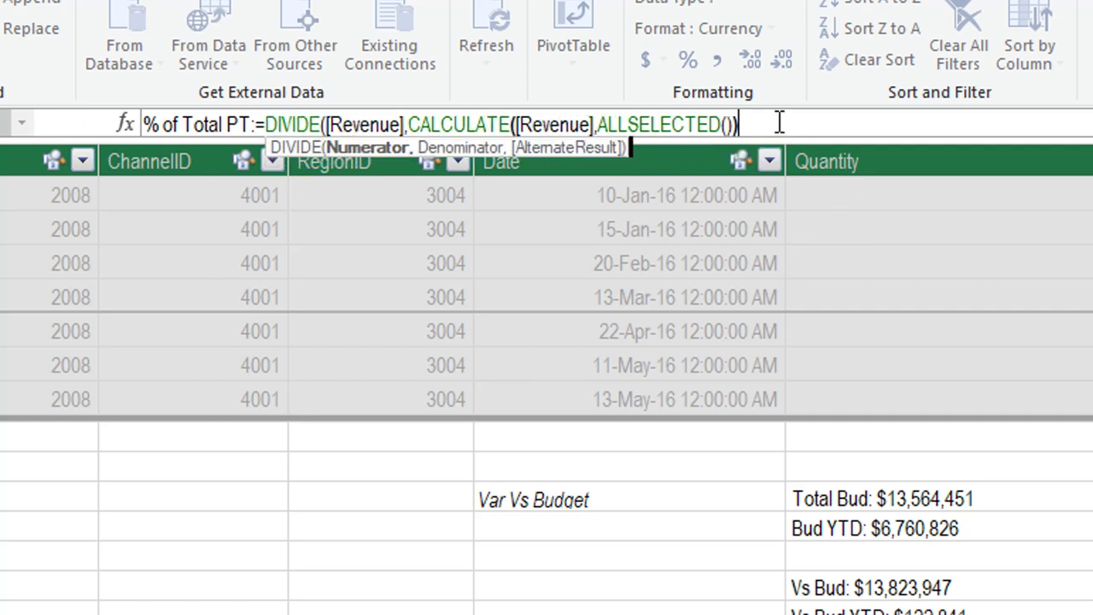
pyautogui.write(')')
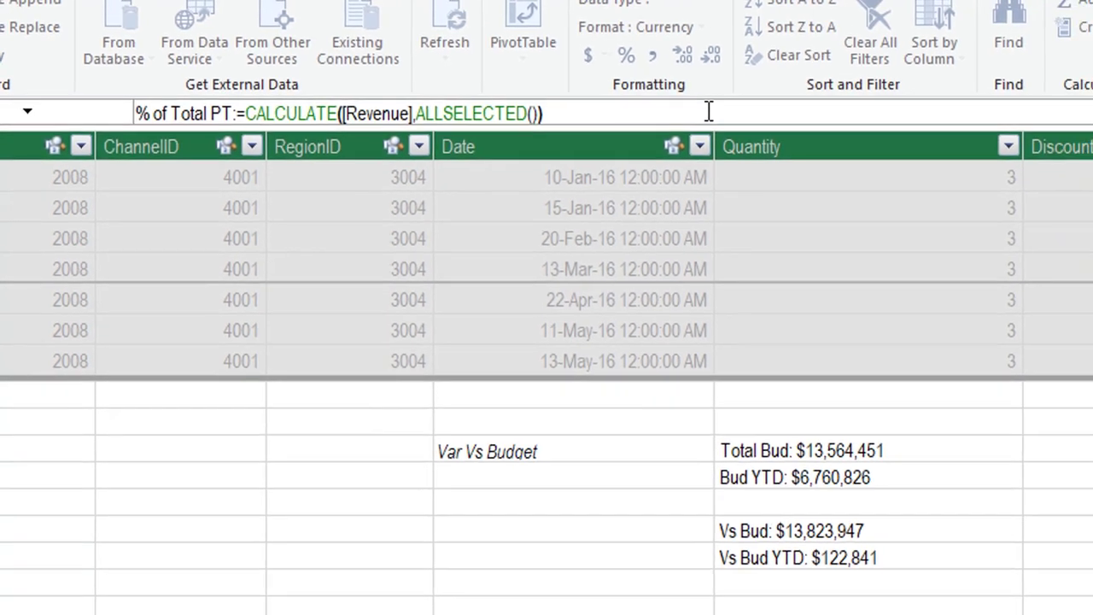
pyautogui.press('Return')
pyautogui.press('Up')
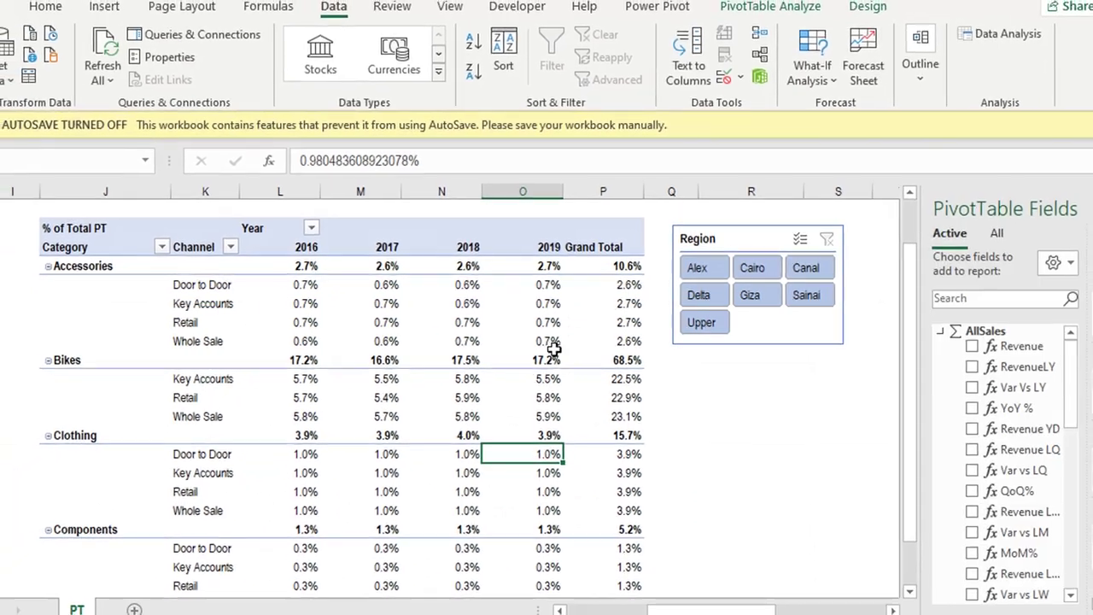
# Step: Filter the pivot tables to the Alex region using the Region slicer
pyautogui.click(467, 340)
pyautogui.scroll(-1, 478, 384)
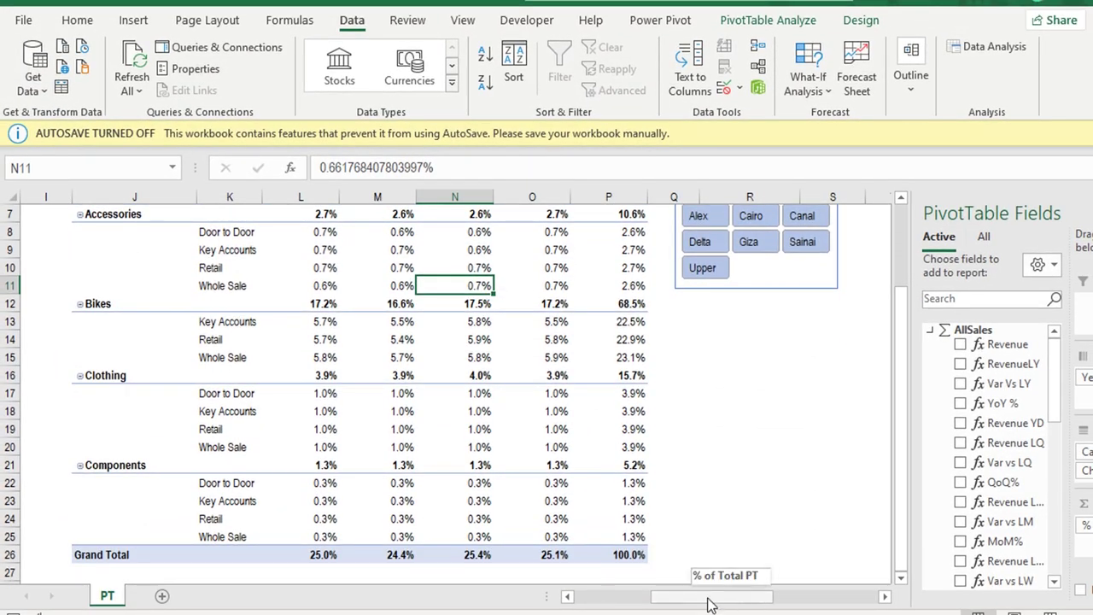
pyautogui.moveTo(735, 597)
pyautogui.mouseDown()
pyautogui.moveTo(664, 598)
pyautogui.moveTo(751, 600)
pyautogui.mouseUp()
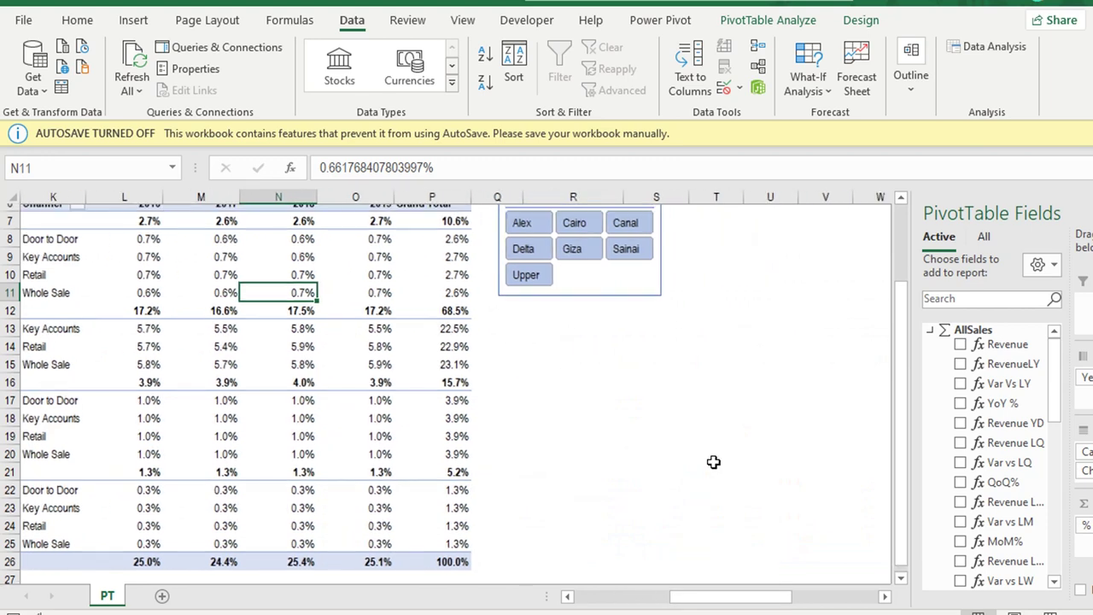
pyautogui.scroll(2, 598, 384)
pyautogui.click(535, 328)
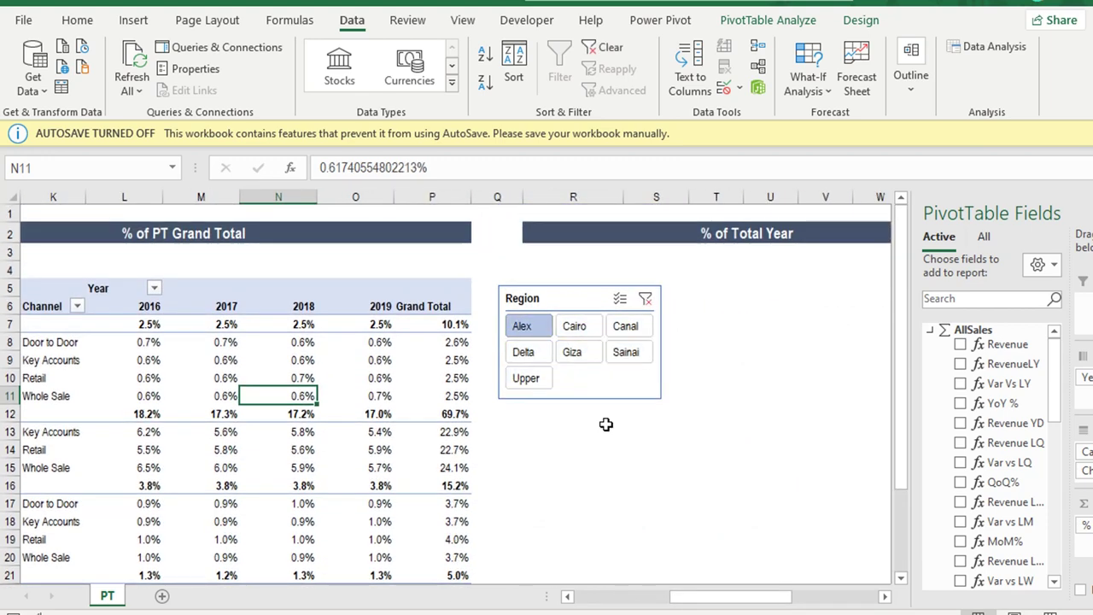
# Step: Confirm the % of Total PT pivot's overall grand total reads 100.0%
pyautogui.scroll(-2, 398, 434)
pyautogui.scroll(-1, 427, 432)
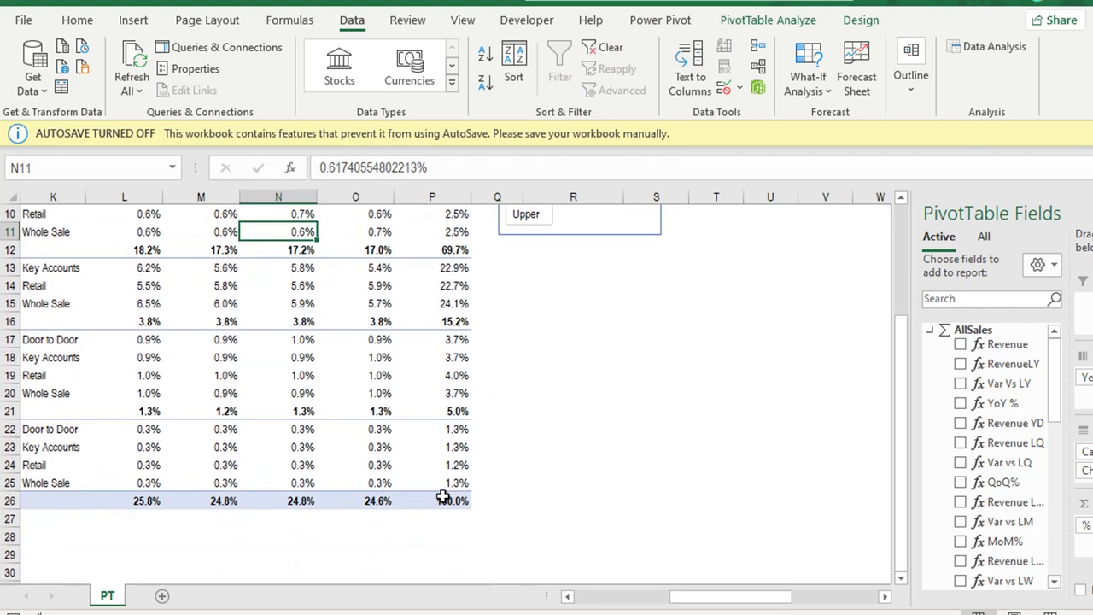
pyautogui.click(441, 430)
pyautogui.scroll(1, 598, 529)
pyautogui.moveTo(731, 596); pyautogui.dragTo(665, 596)
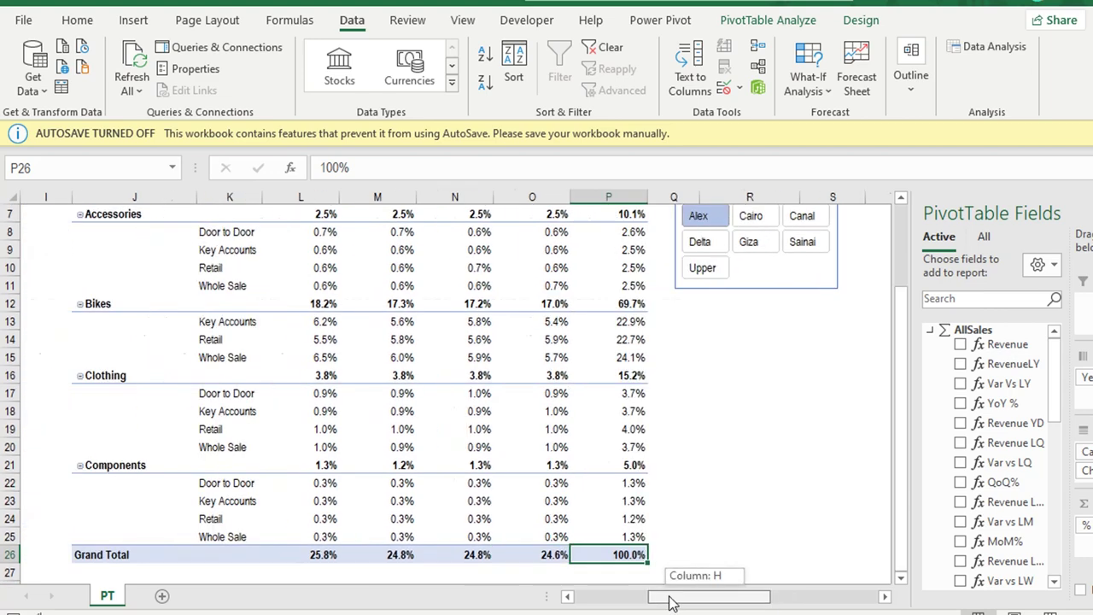
# Step: Compare the % of Grand Total overall total (16.7%) with the % of Total PT total
pyautogui.click(309, 554)
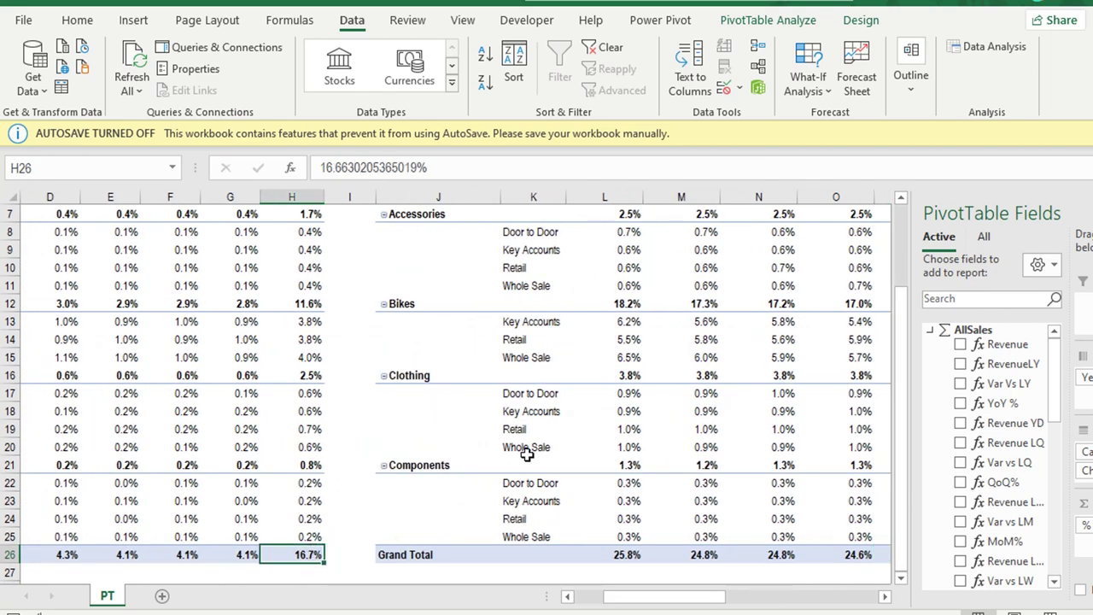
pyautogui.scroll(1, 547, 403)
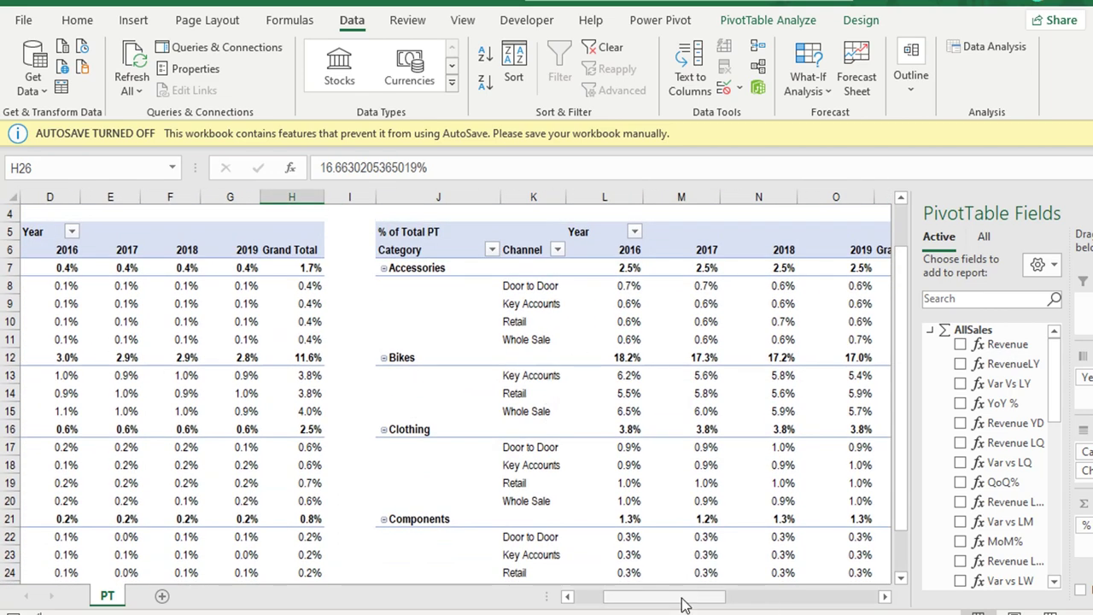
pyautogui.moveTo(690, 592); pyautogui.dragTo(718, 596)
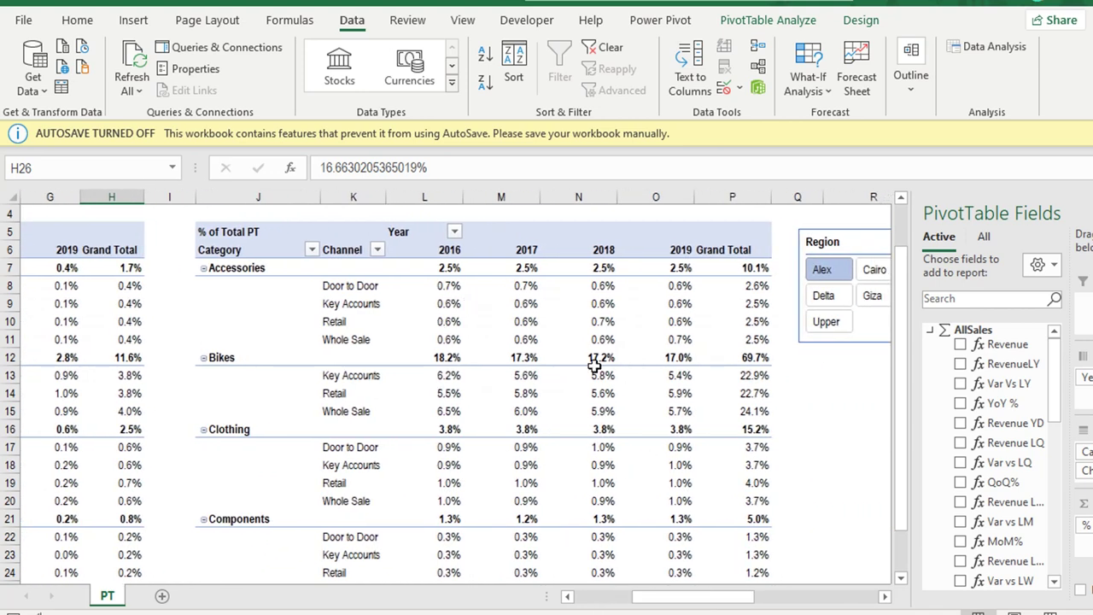
pyautogui.scroll(-2, 619, 349)
pyautogui.click(760, 502)
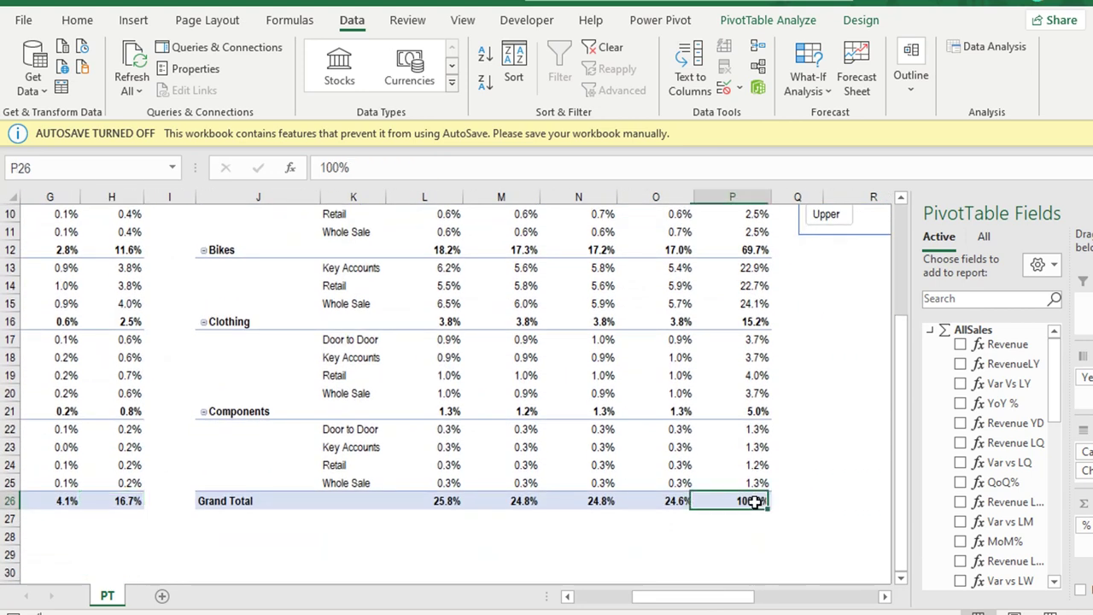
pyautogui.moveTo(736, 596); pyautogui.dragTo(679, 597)
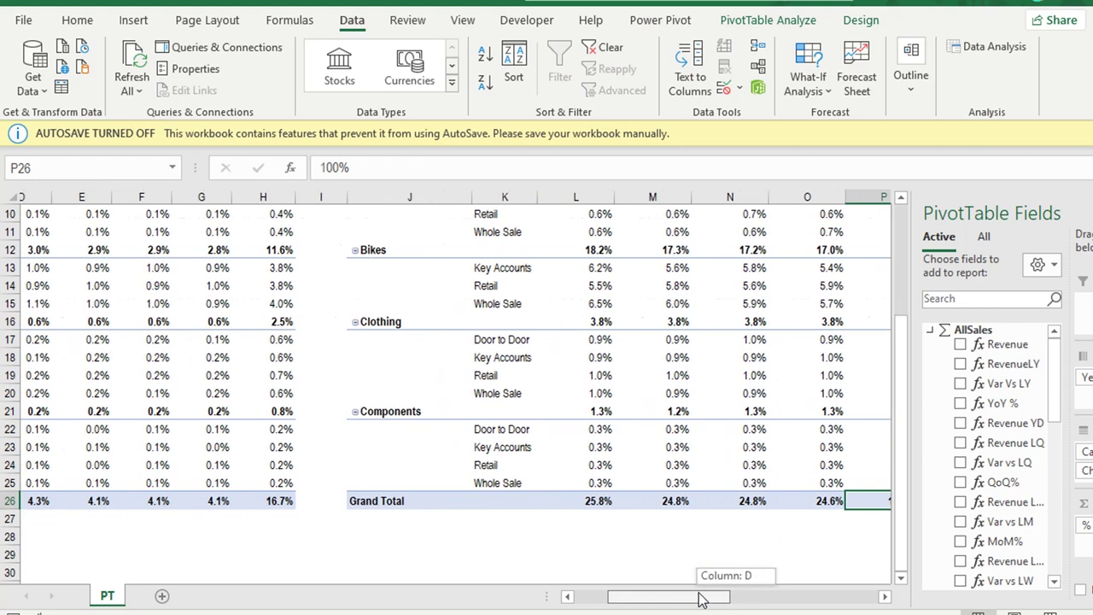
pyautogui.scroll(2, 278, 447)
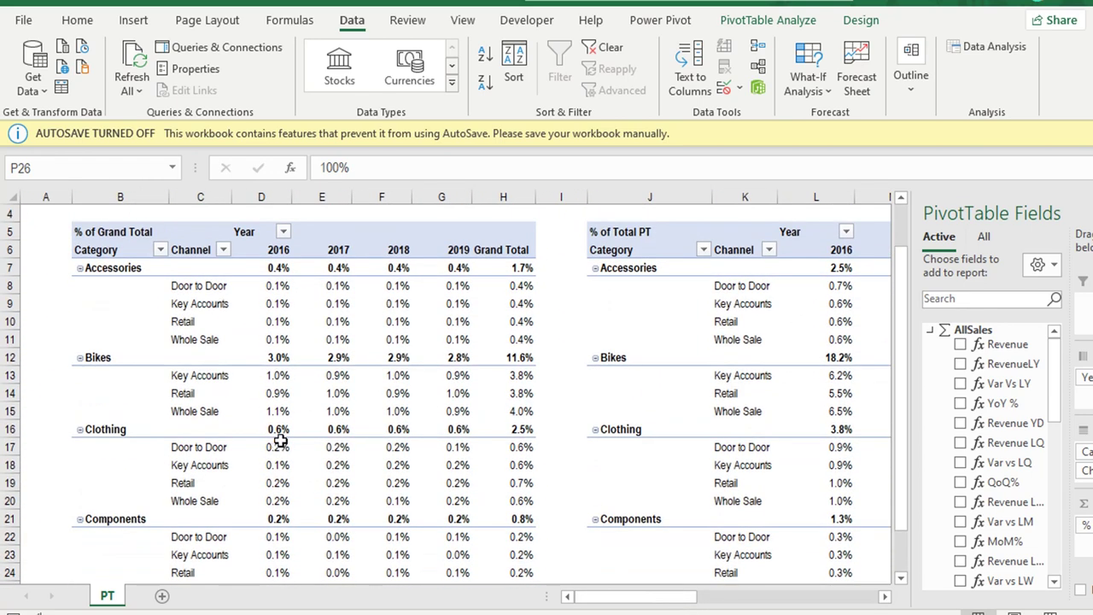
pyautogui.scroll(-1, 298, 351)
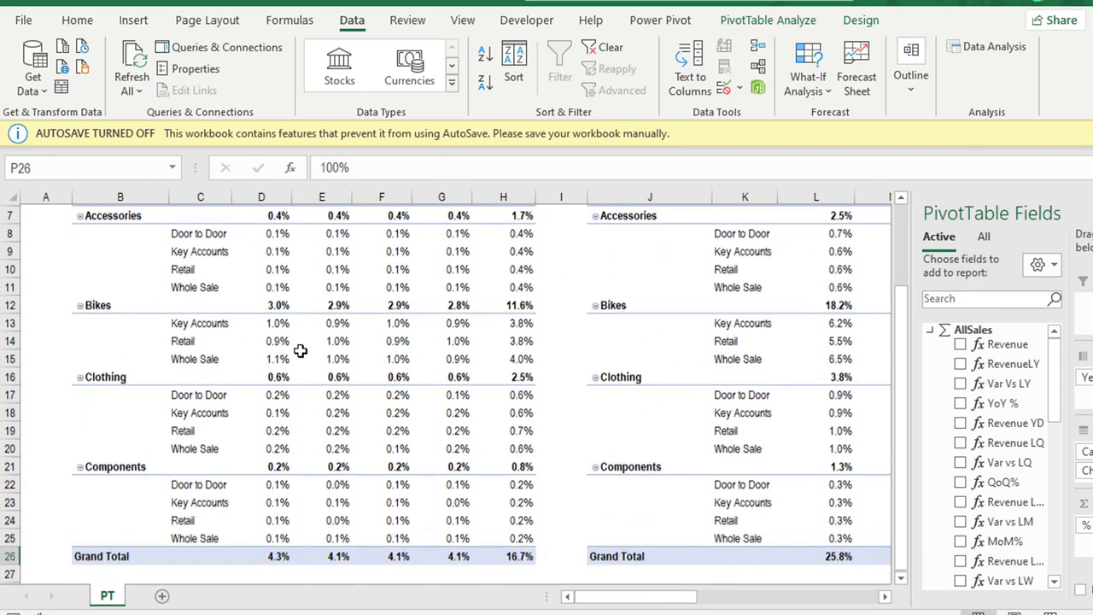
pyautogui.scroll(-1, 298, 351)
pyautogui.moveTo(634, 596); pyautogui.dragTo(763, 605)
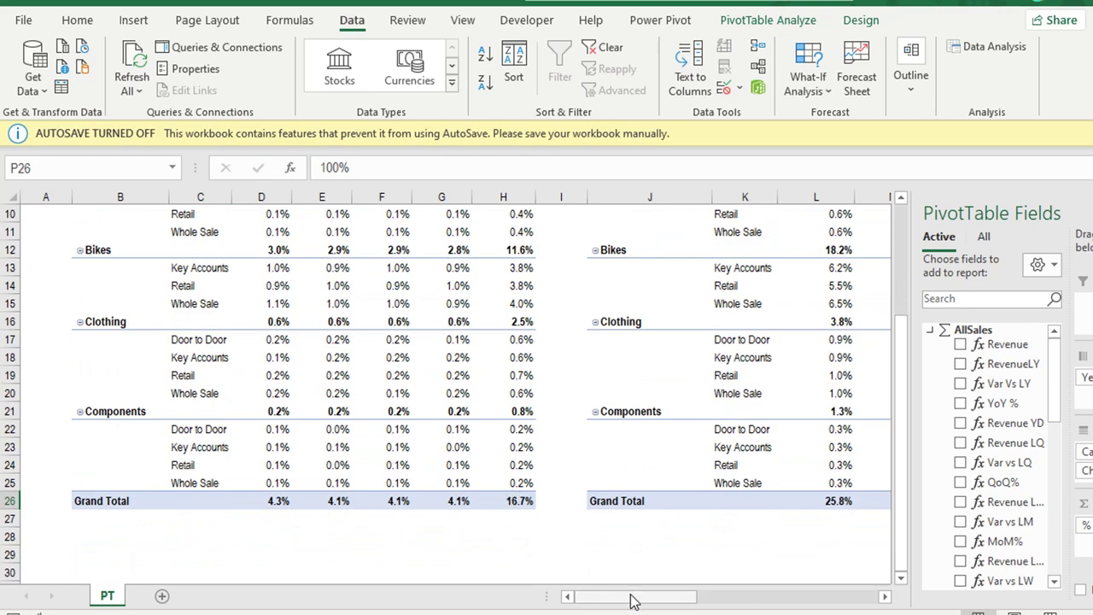
pyautogui.scroll(2, 231, 432)
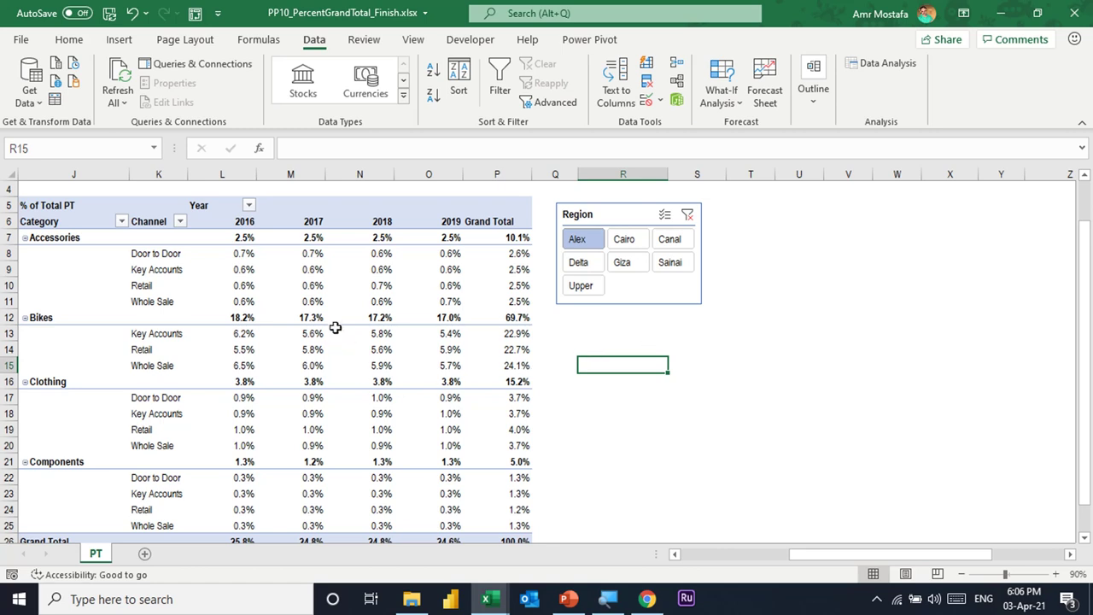
pyautogui.click(328, 318)
pyautogui.scroll(-1, 327, 318)
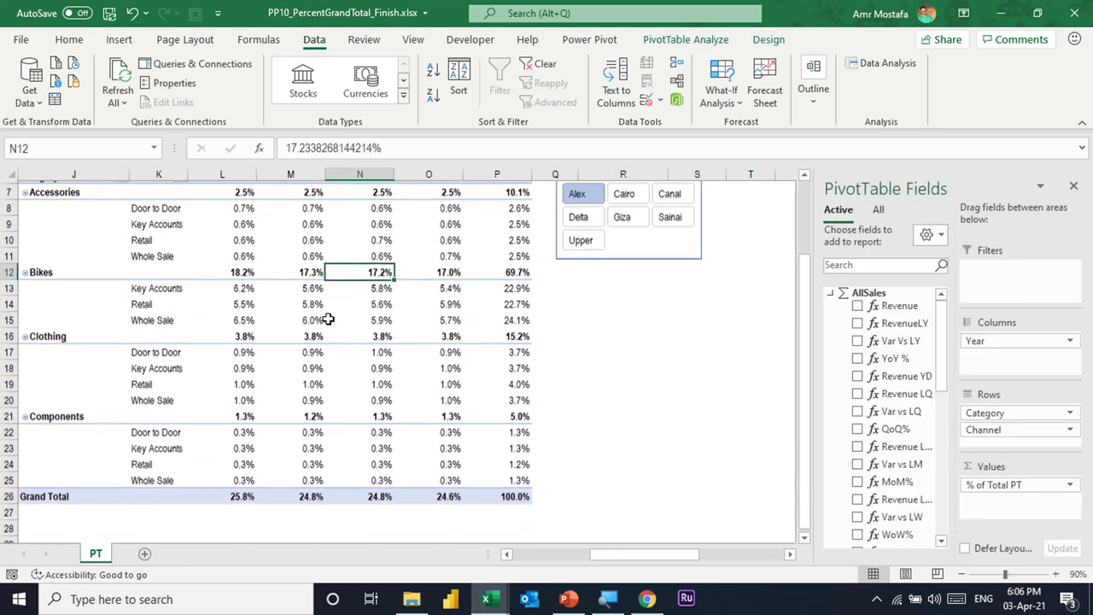
pyautogui.click(246, 494)
pyautogui.click(311, 494)
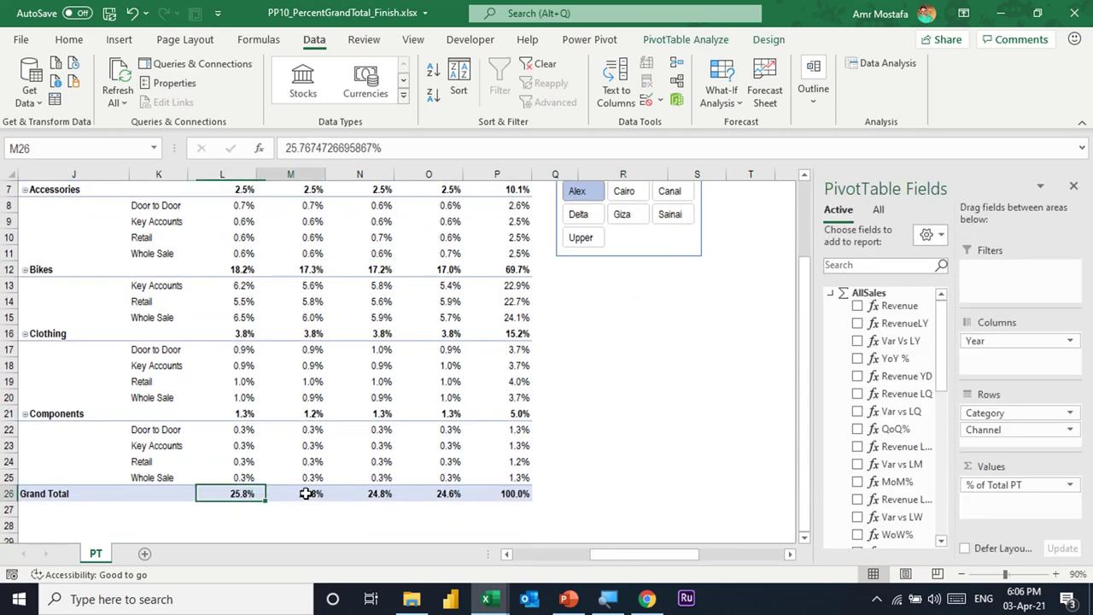
pyautogui.click(380, 493)
pyautogui.scroll(1, 350, 404)
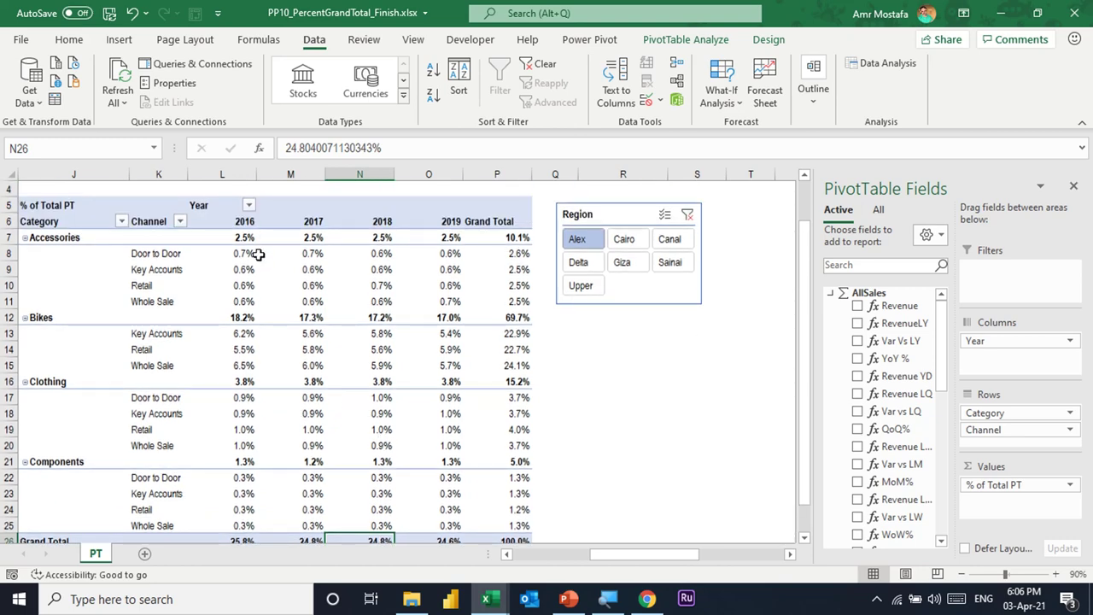
pyautogui.scroll(-1, 255, 404)
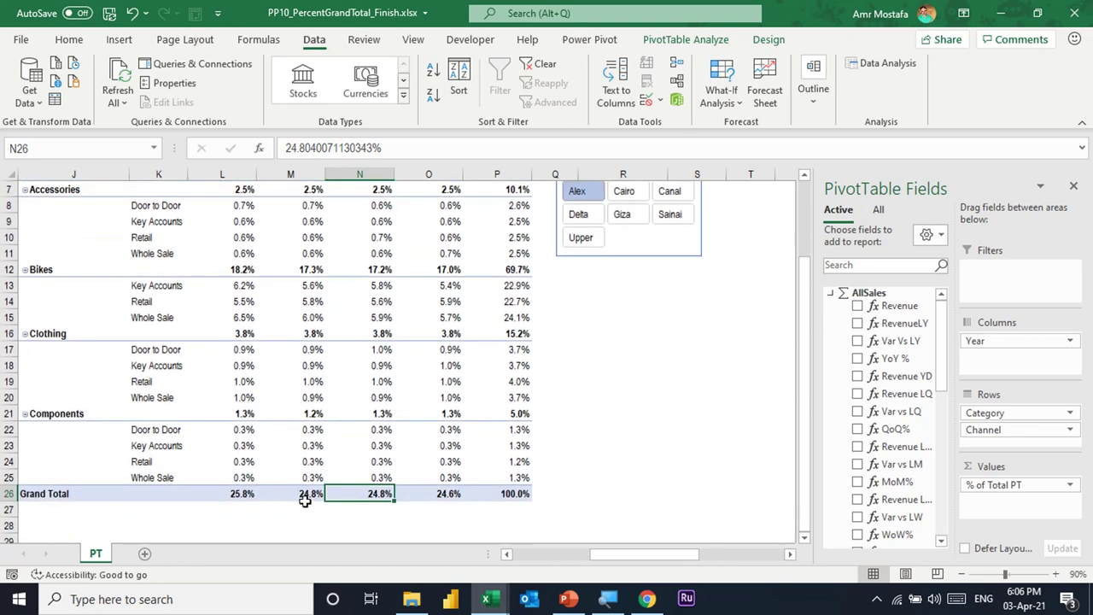
pyautogui.scroll(1, 300, 491)
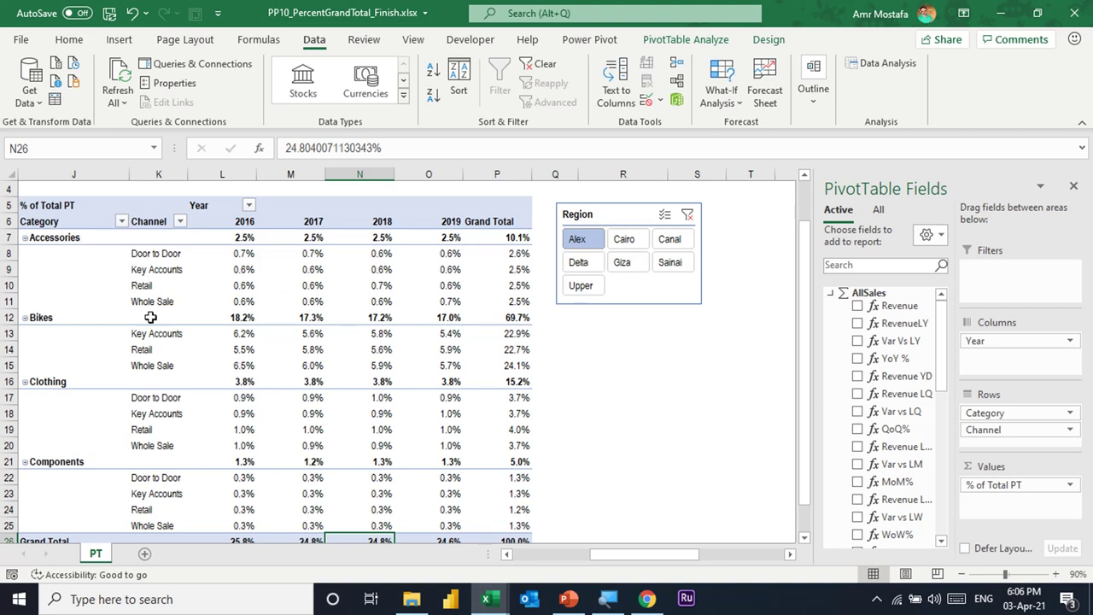
pyautogui.scroll(-1, 256, 480)
pyautogui.click(244, 492)
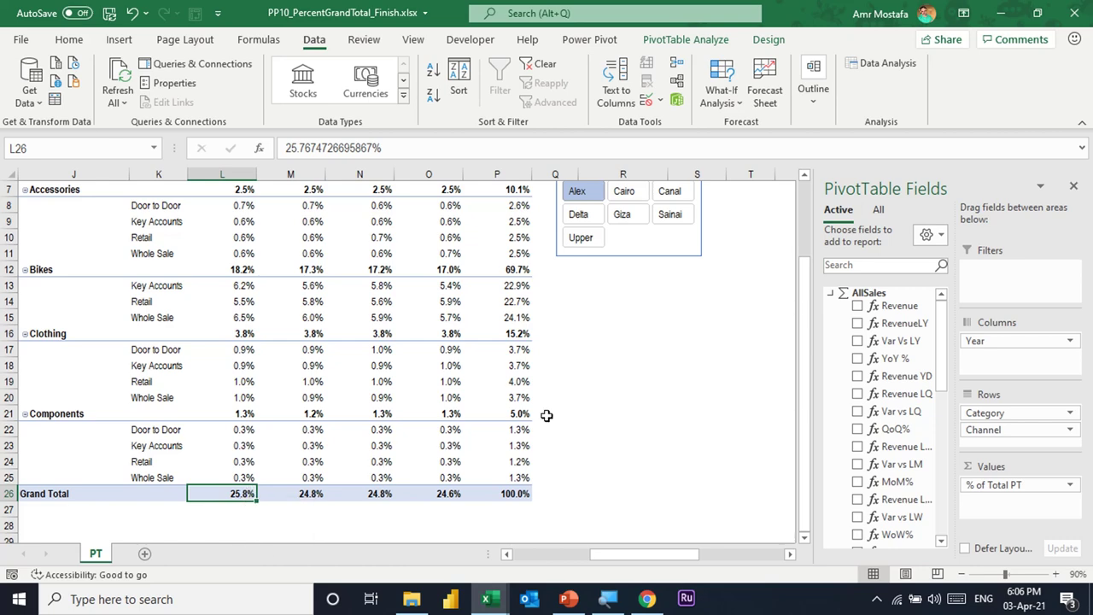
pyautogui.scroll(1, 521, 308)
pyautogui.scroll(-1, 520, 402)
pyautogui.scroll(1, 526, 325)
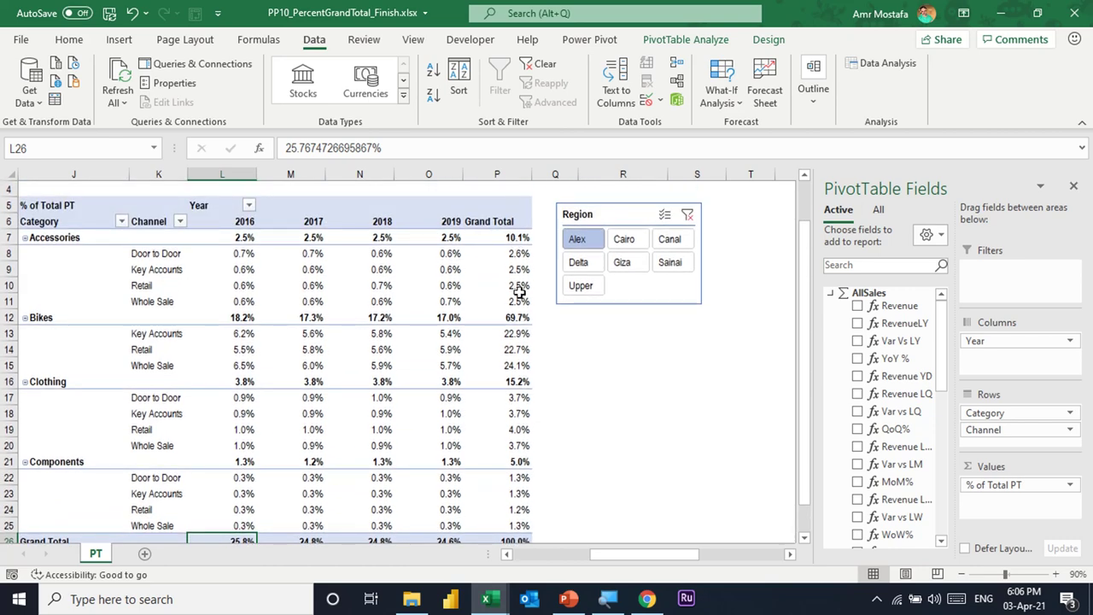
pyautogui.scroll(-1, 518, 471)
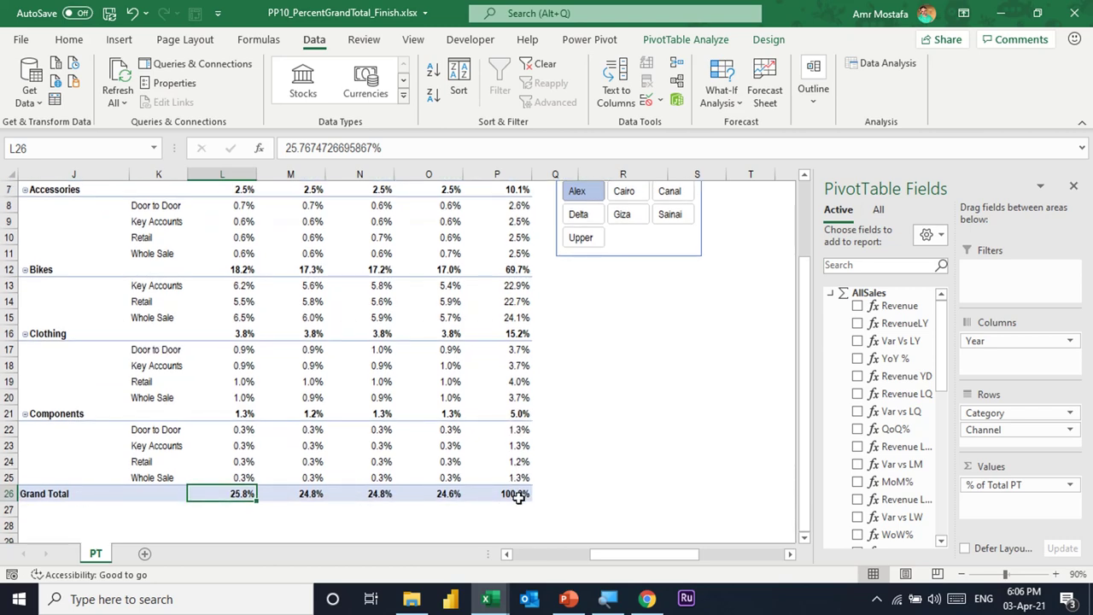
pyautogui.scroll(1, 520, 449)
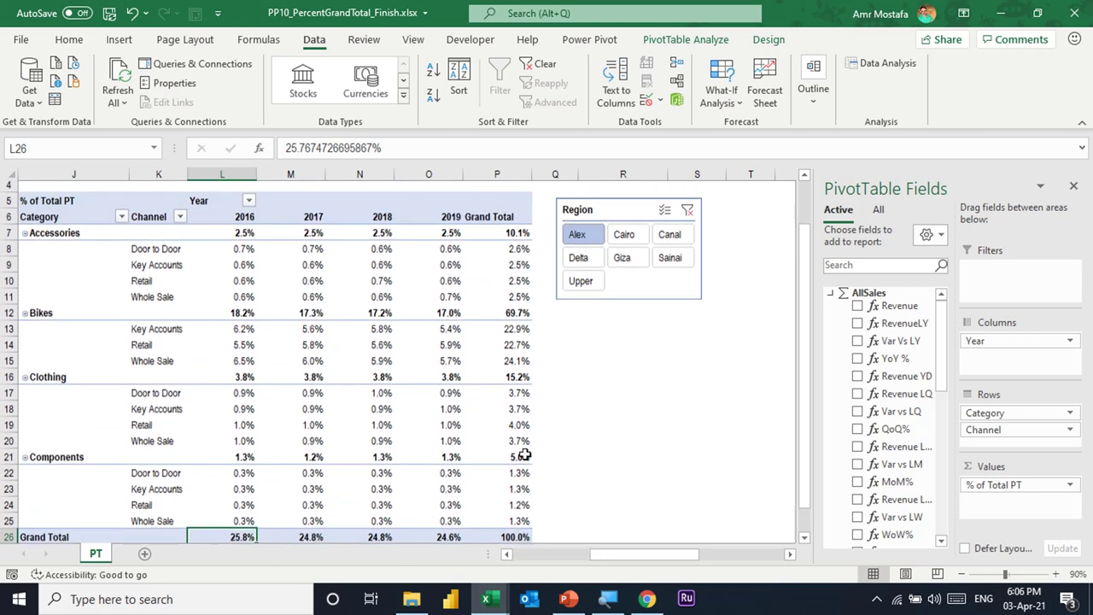
pyautogui.moveTo(515, 446)
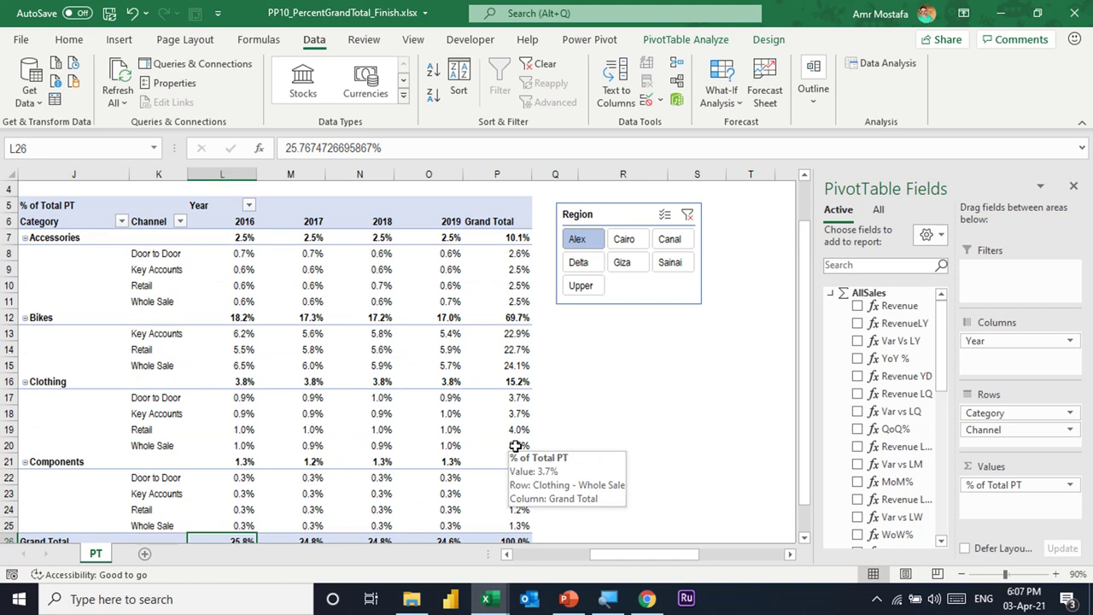
pyautogui.scroll(-1, 256, 286)
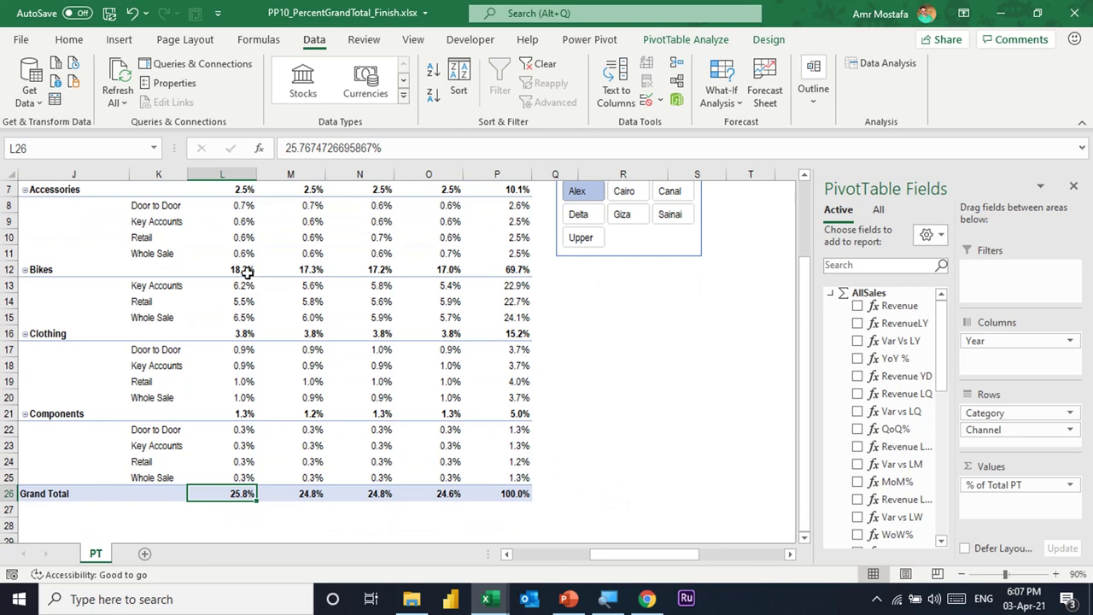
pyautogui.scroll(1, 130, 229)
pyautogui.scroll(1, 124, 241)
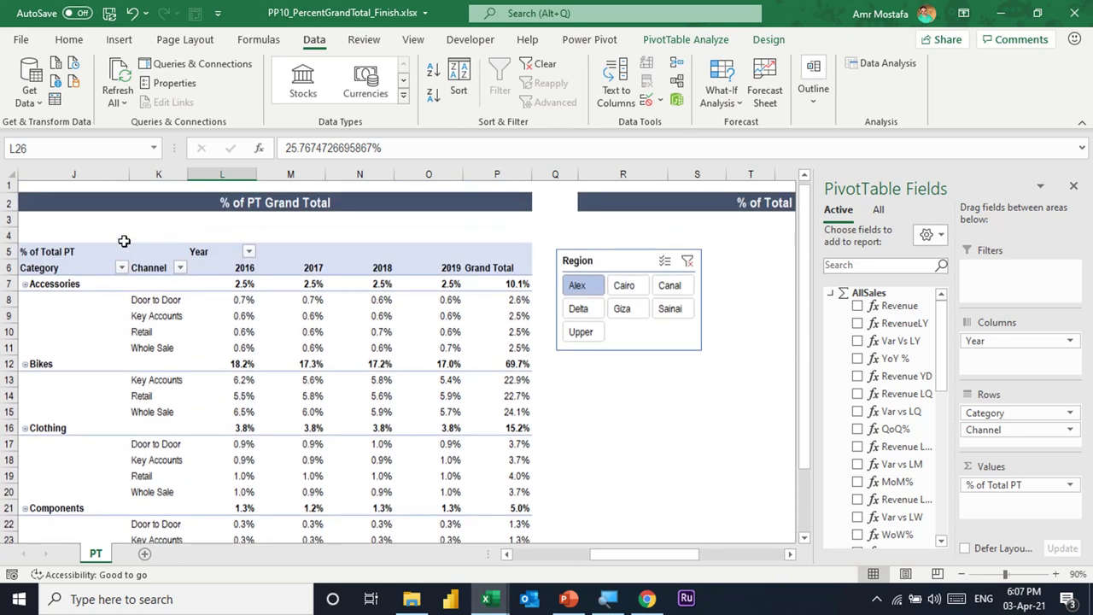
# Step: Copy the % of Total PT pivot table and paste it at cell R5
pyautogui.moveTo(60, 251)
pyautogui.mouseDown()
pyautogui.moveTo(524, 581)
pyautogui.moveTo(516, 522)
pyautogui.mouseUp()
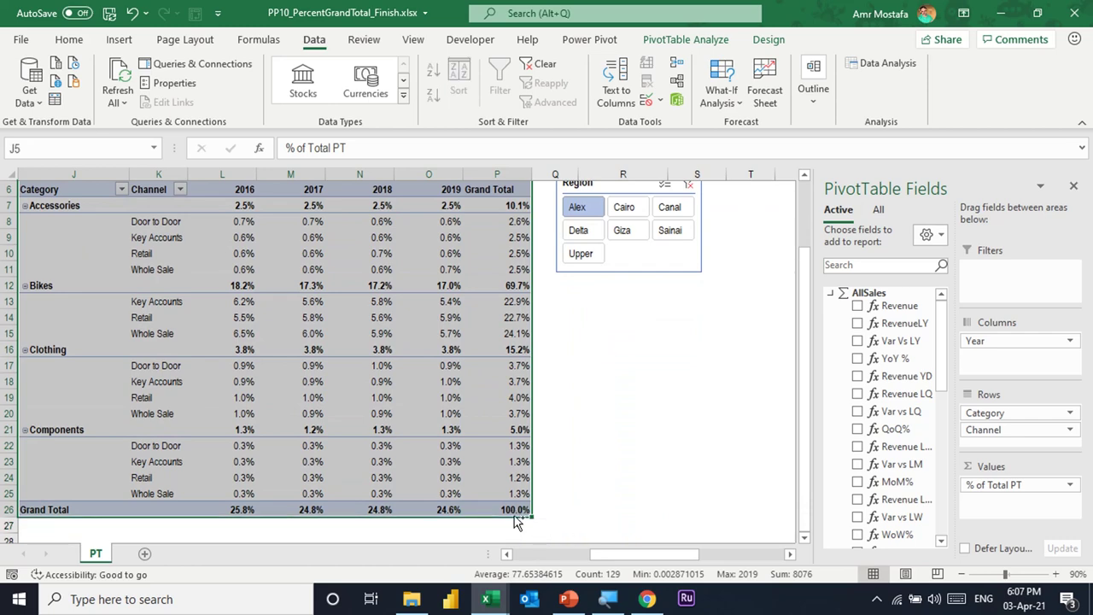
pyautogui.hotkey('ctrl', 'c')
pyautogui.scroll(2, 591, 498)
pyautogui.moveTo(637, 276); pyautogui.dragTo(692, 343)
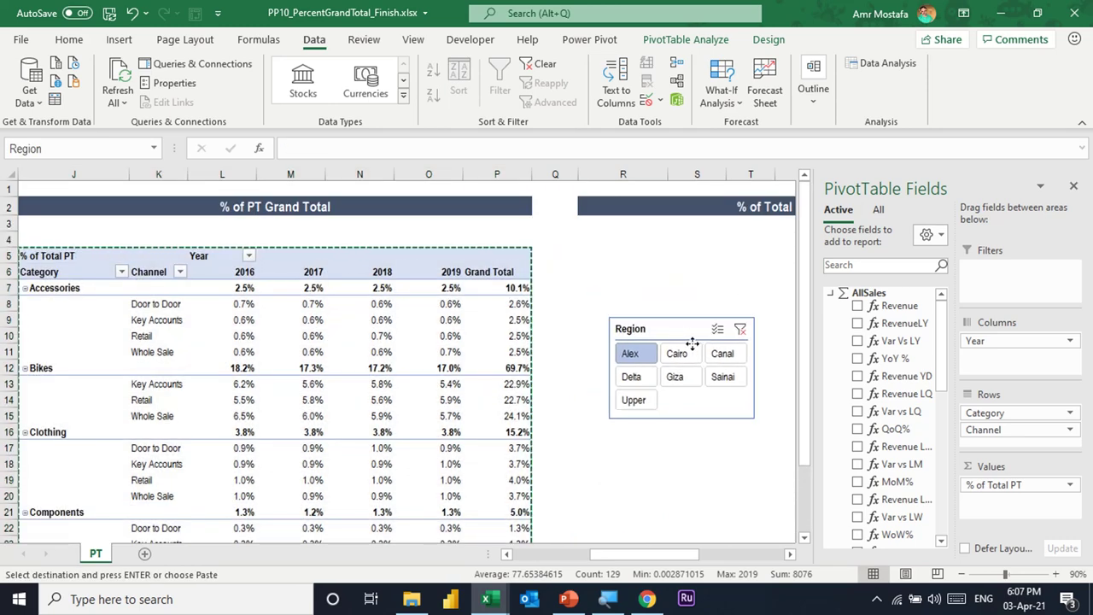
pyautogui.click(615, 256)
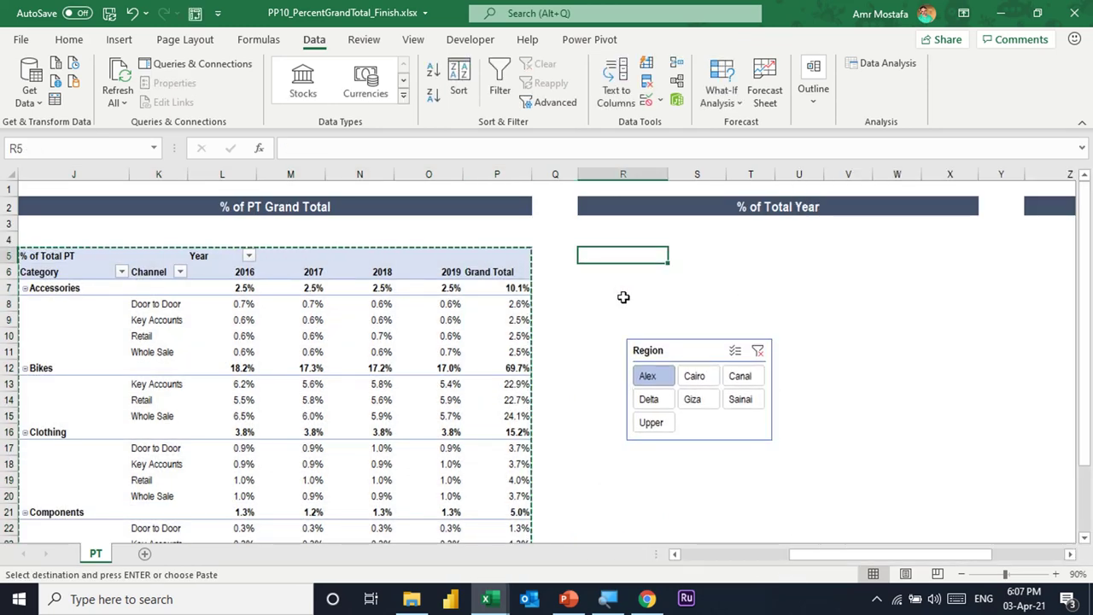
pyautogui.hotkey('ctrl', 'v')
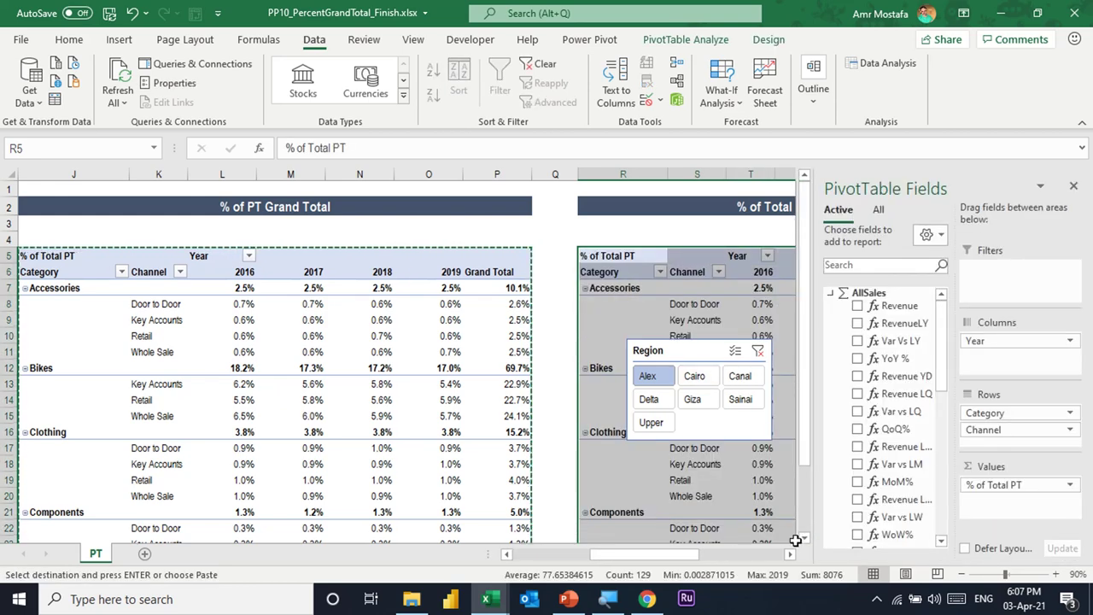
pyautogui.click(791, 554)
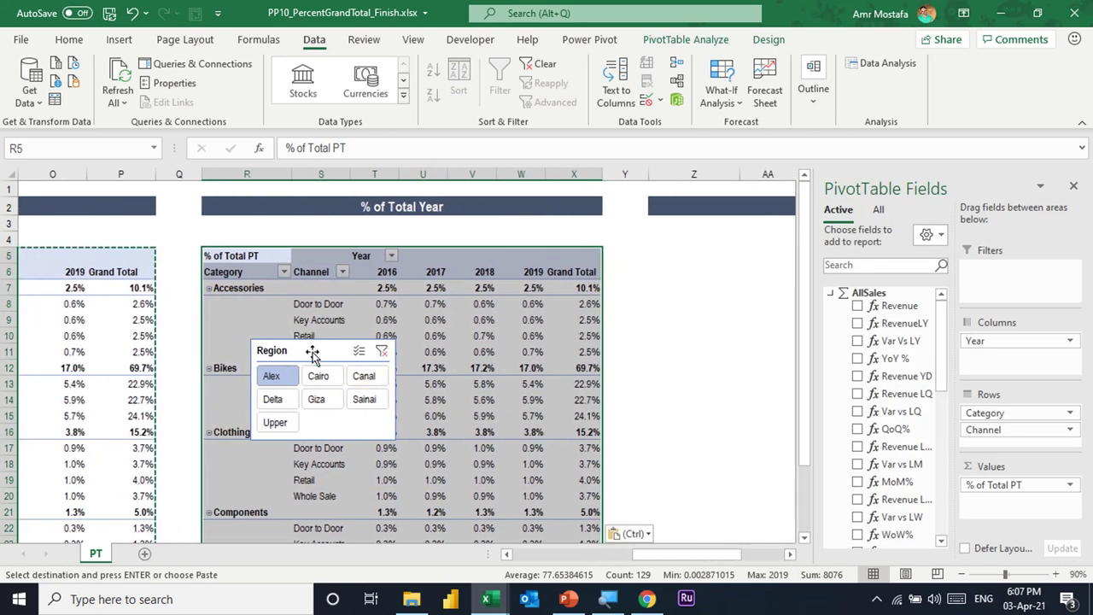
# Step: Move the Region slicer off the pasted pivot to columns Y–AA
pyautogui.moveTo(312, 354); pyautogui.dragTo(688, 253)
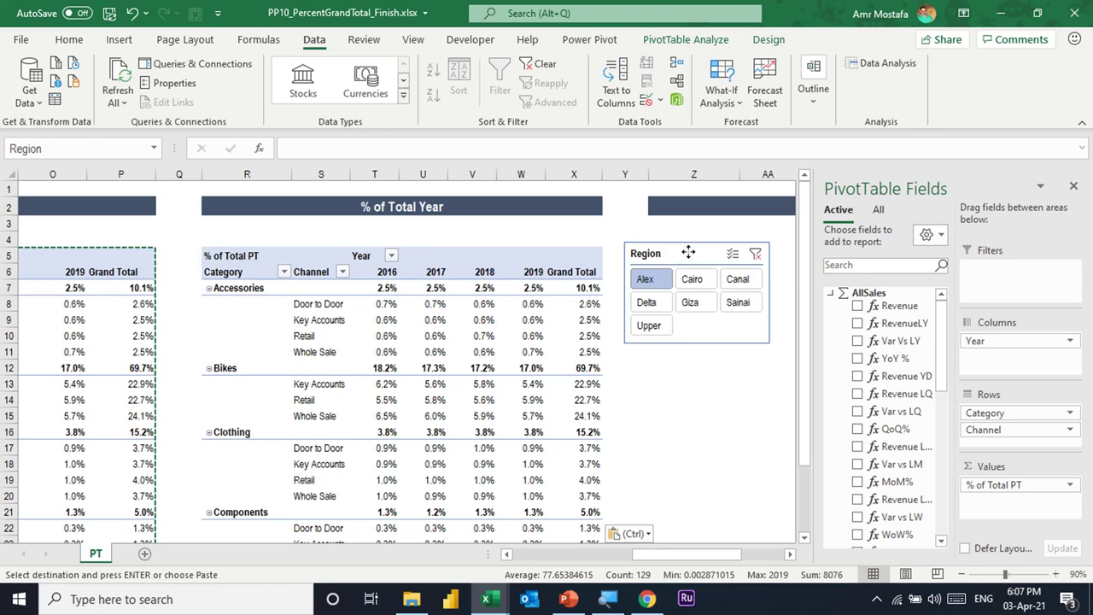
pyautogui.click(688, 253)
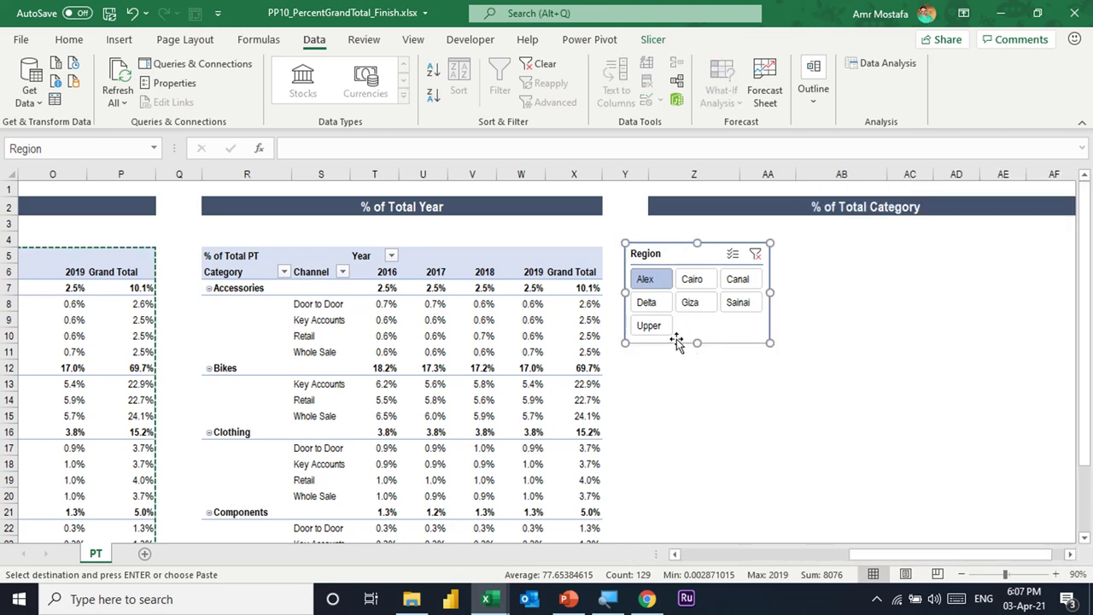
pyautogui.click(484, 336)
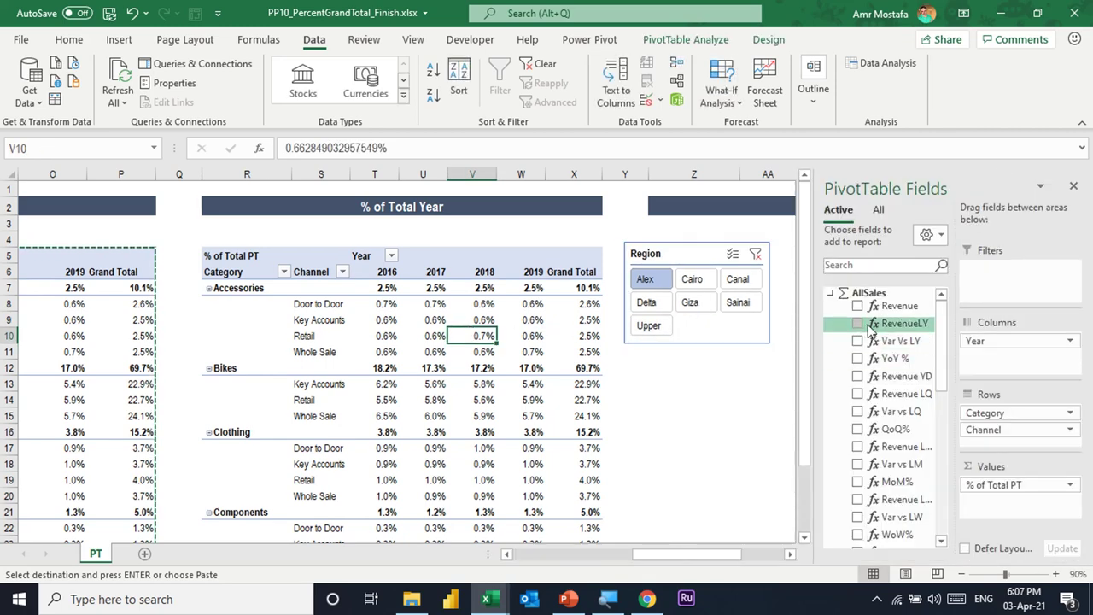
pyautogui.scroll(-2, 871, 342)
pyautogui.scroll(-3, 867, 365)
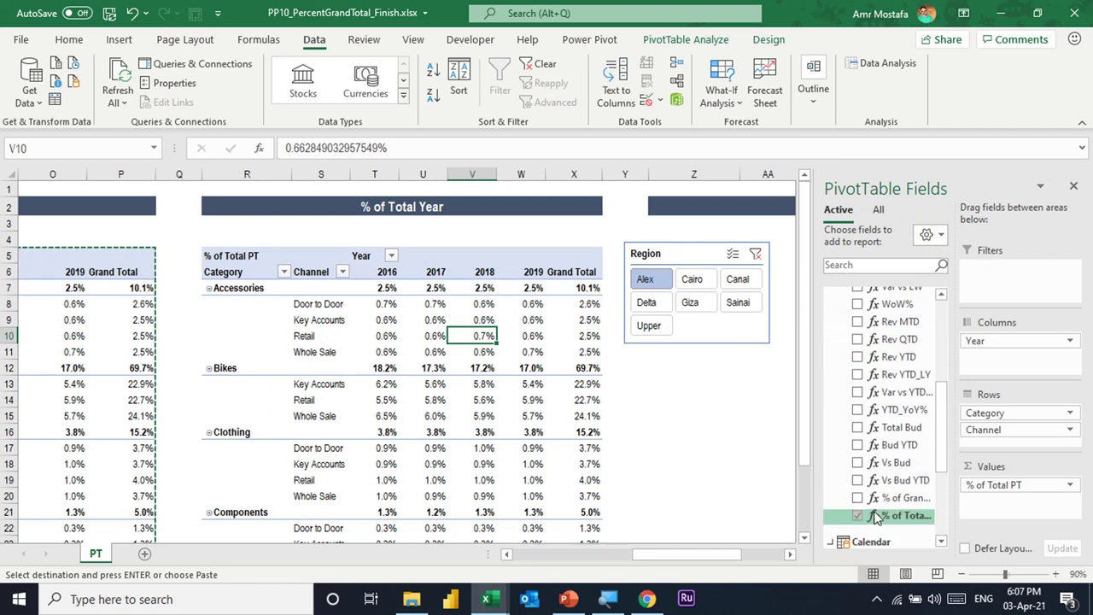
# Step: Remove % of Total PT from the pivot values and begin a % of Total Years measure with CALCULATE
pyautogui.moveTo(875, 518); pyautogui.dragTo(513, 340)
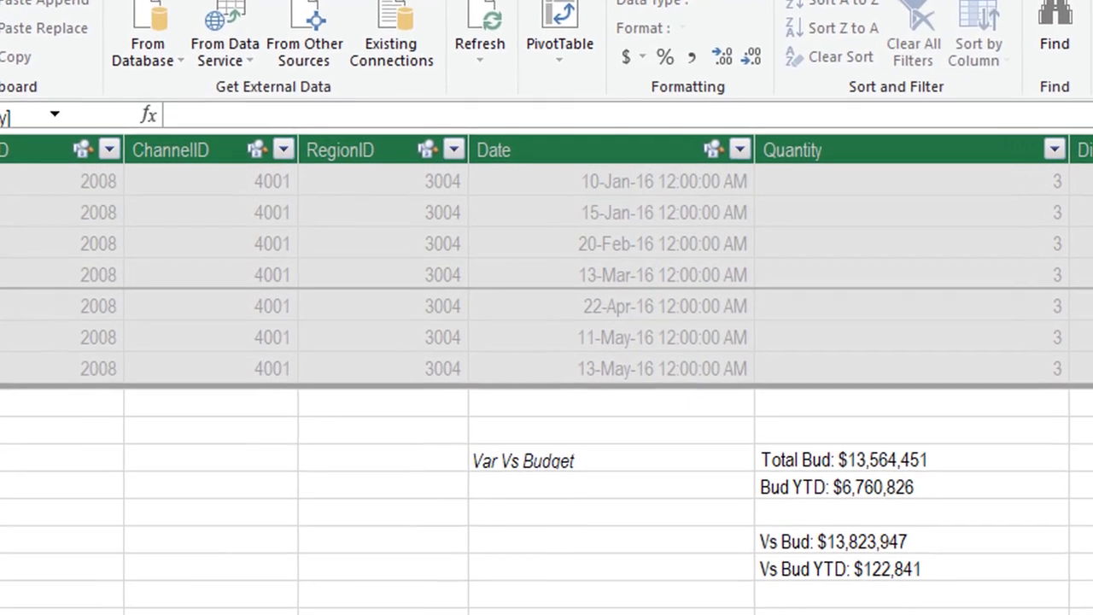
pyautogui.click(196, 114)
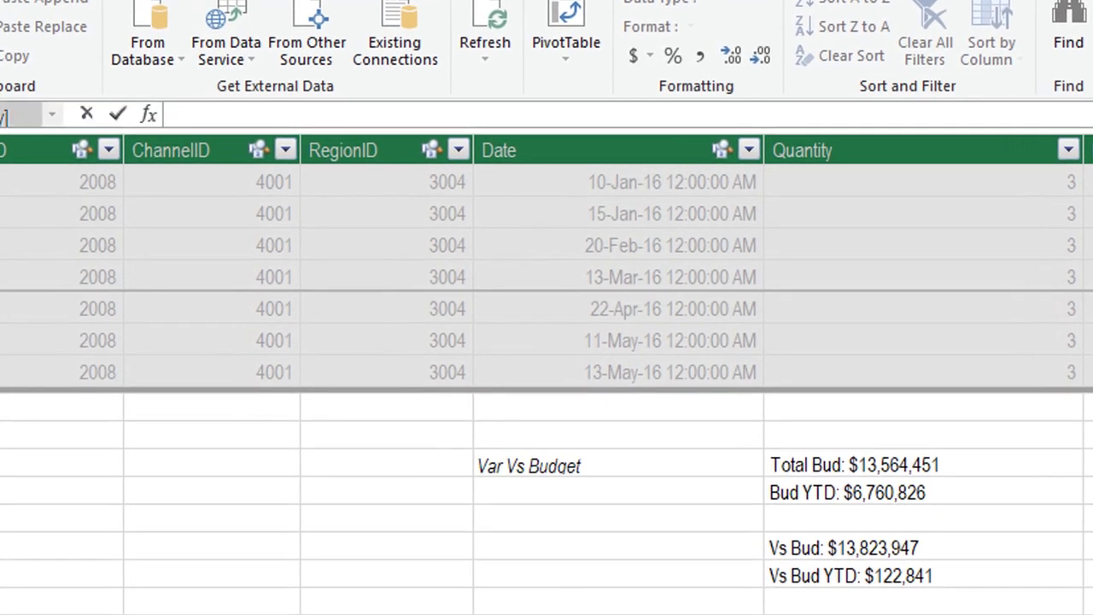
pyautogui.write('% of Total')
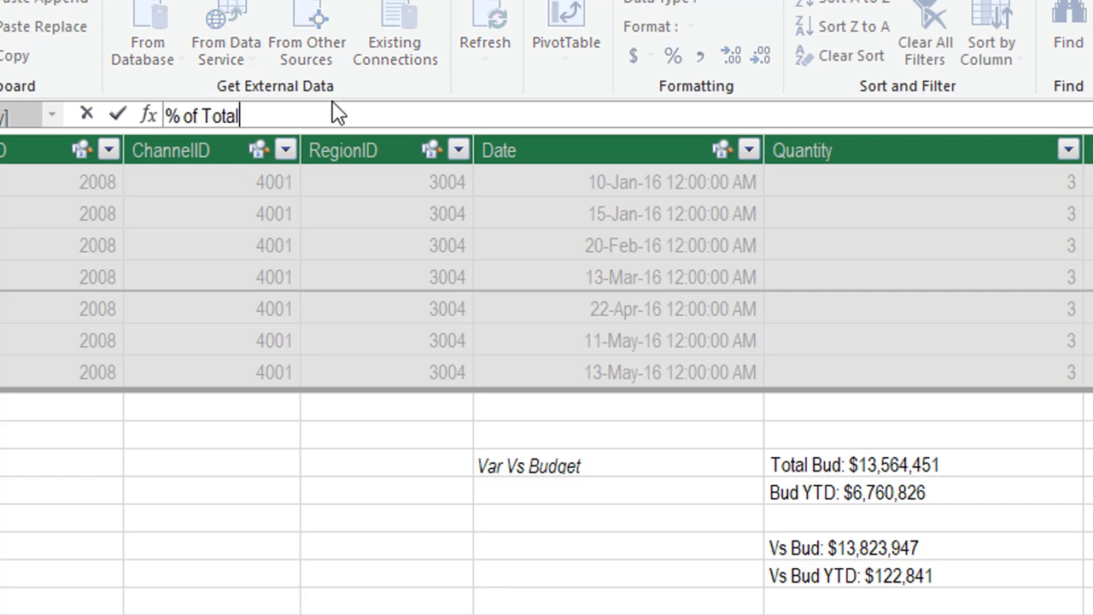
pyautogui.write(' Years:=')
pyautogui.write(' Cal')
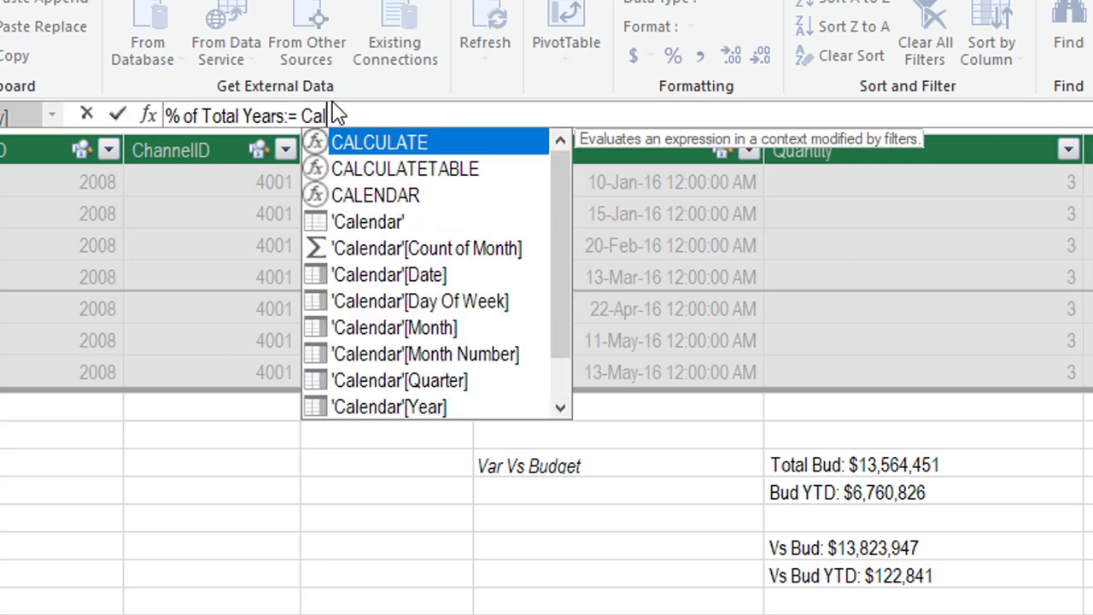
pyautogui.press('Tab')
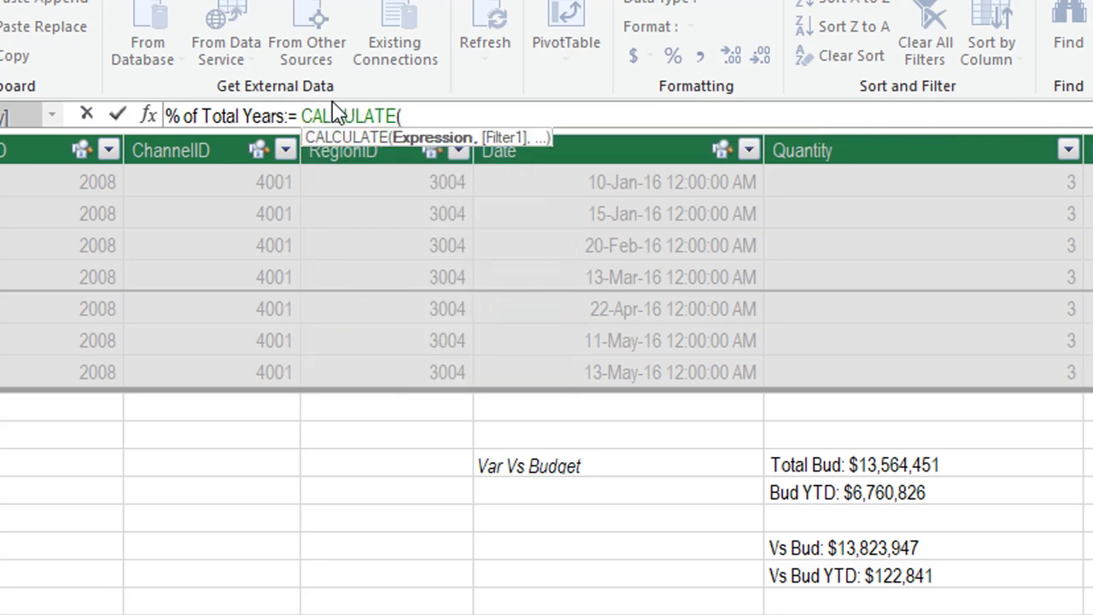
# Step: Enter [Revenue], ALLSELECTED() and a trailing comma as CALCULATE's arguments
pyautogui.write('[rv')
pyautogui.write('e')
pyautogui.press('BackSpace')
pyautogui.press('BackSpace')
pyautogui.write('e')
pyautogui.press('Tab')
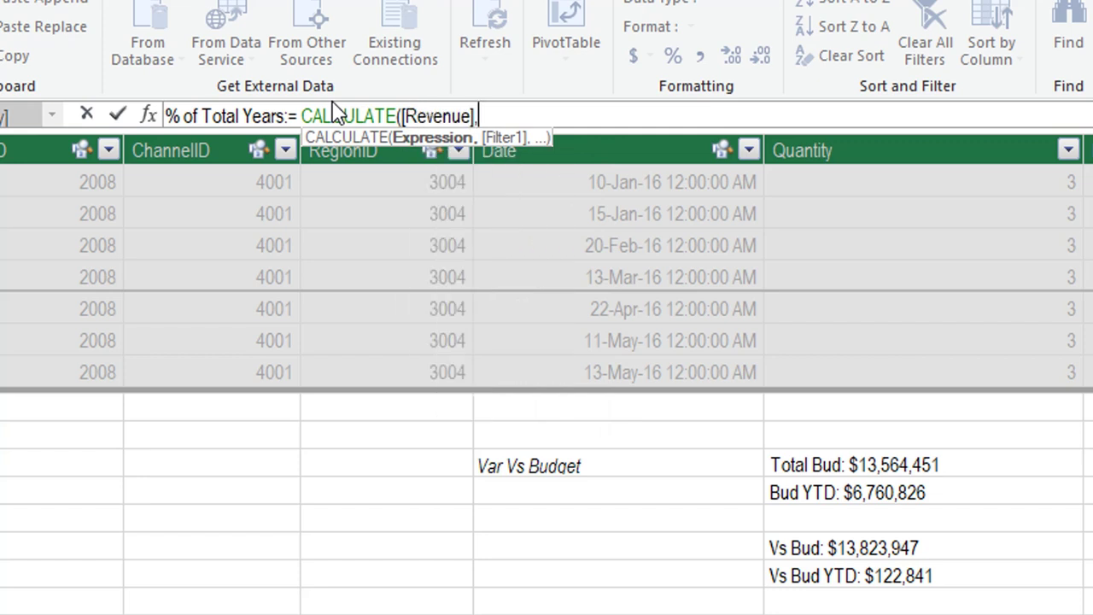
pyautogui.write(' Al')
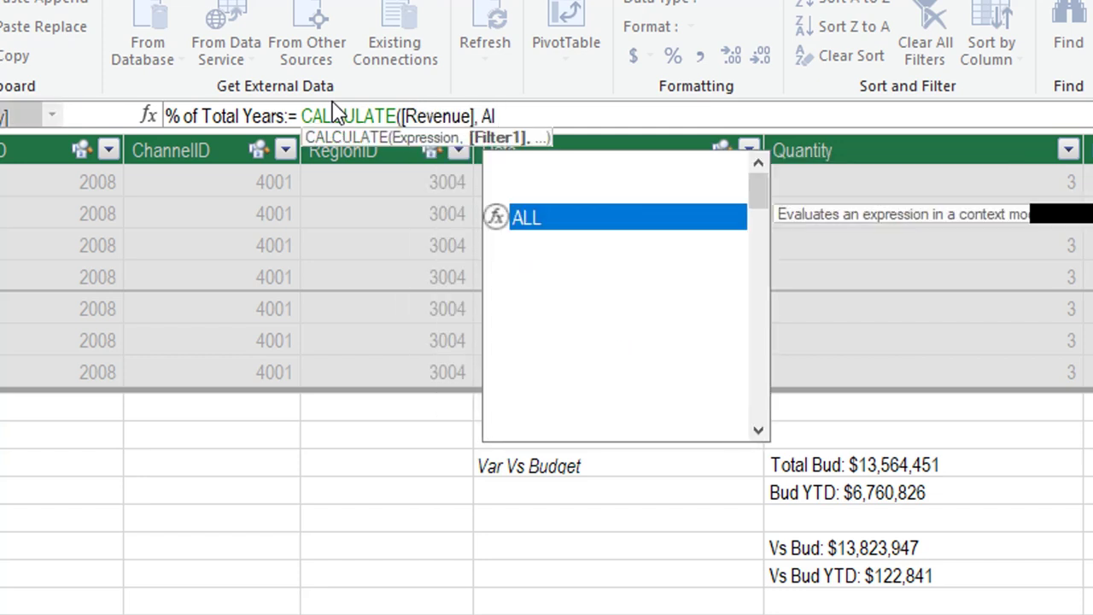
pyautogui.write('l')
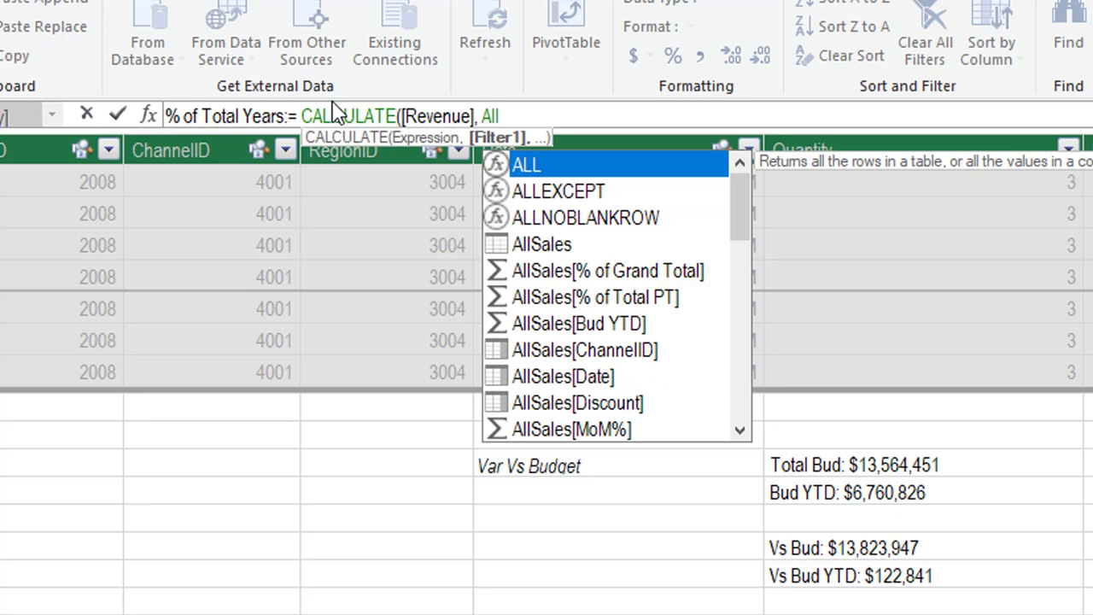
pyautogui.write('se')
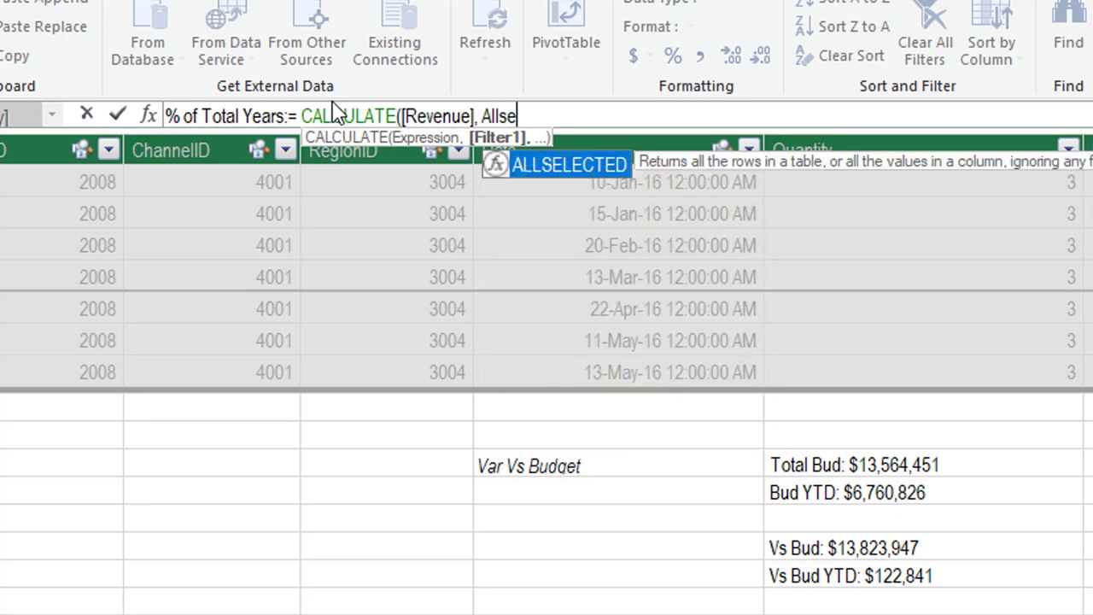
pyautogui.press('Tab')
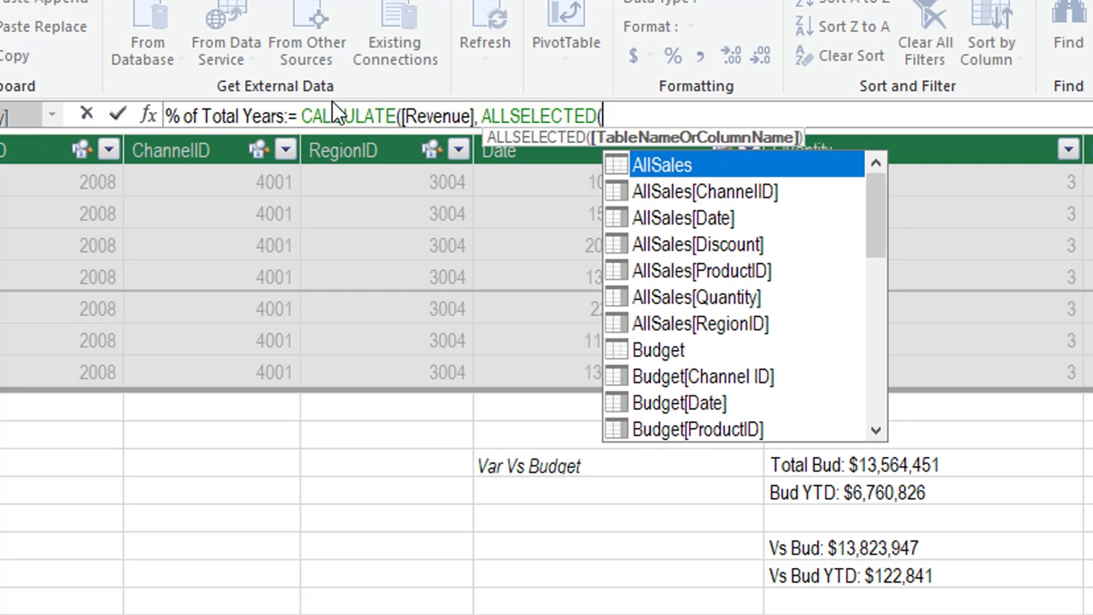
pyautogui.write(')')
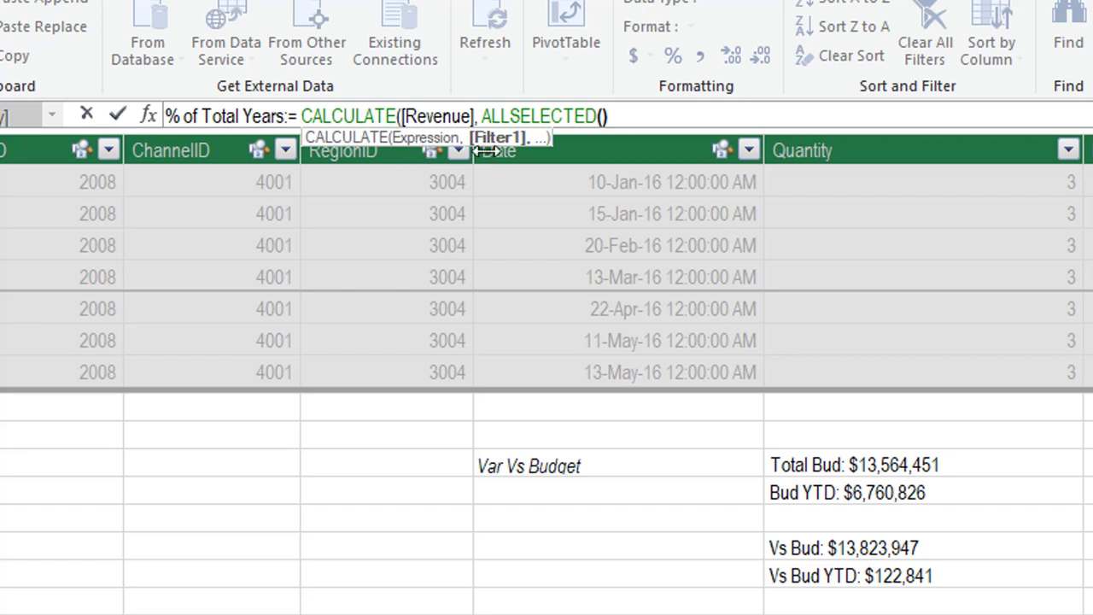
pyautogui.click(622, 116)
pyautogui.click(603, 120)
pyautogui.write(',')
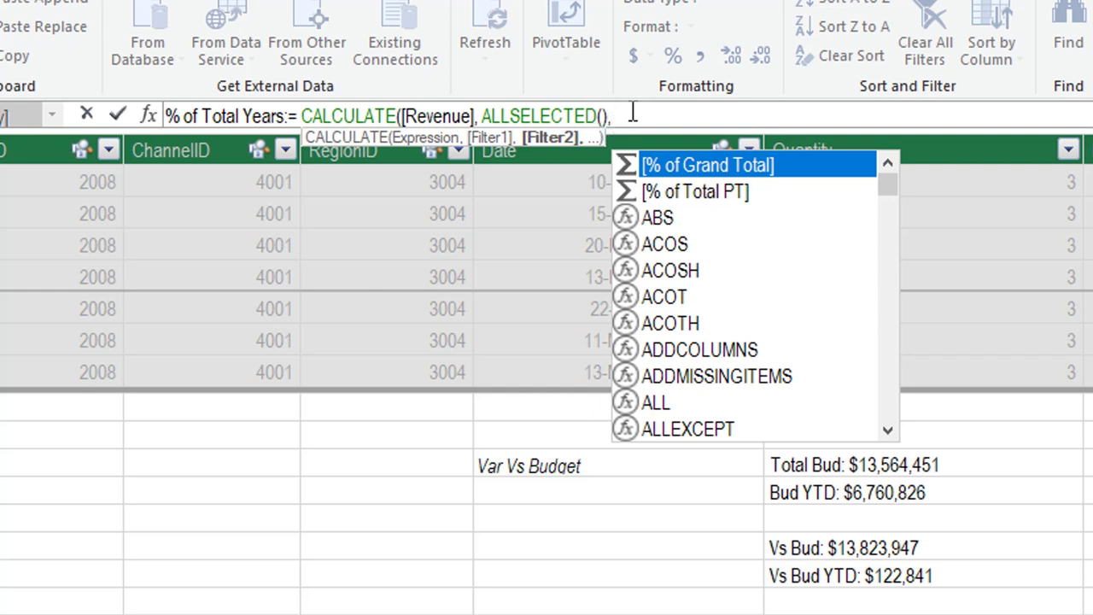
# Step: Finish % of Total Years as CALCULATE([Revenue], ALLSELECTED(), 'Calendar'[Year]) and commit it
pyautogui.click(634, 114)
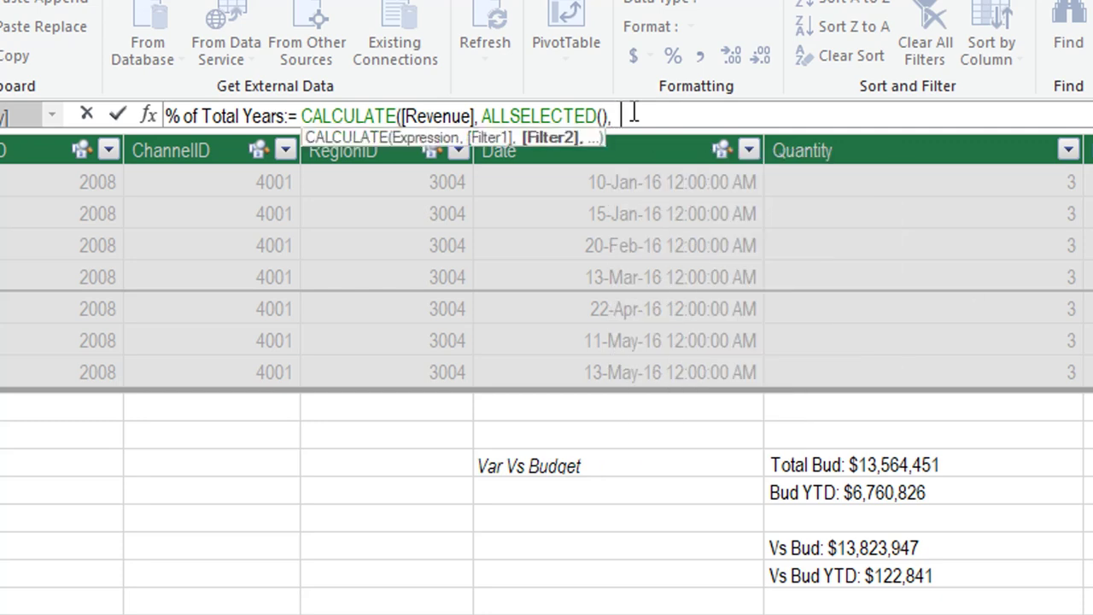
pyautogui.write('calendar')
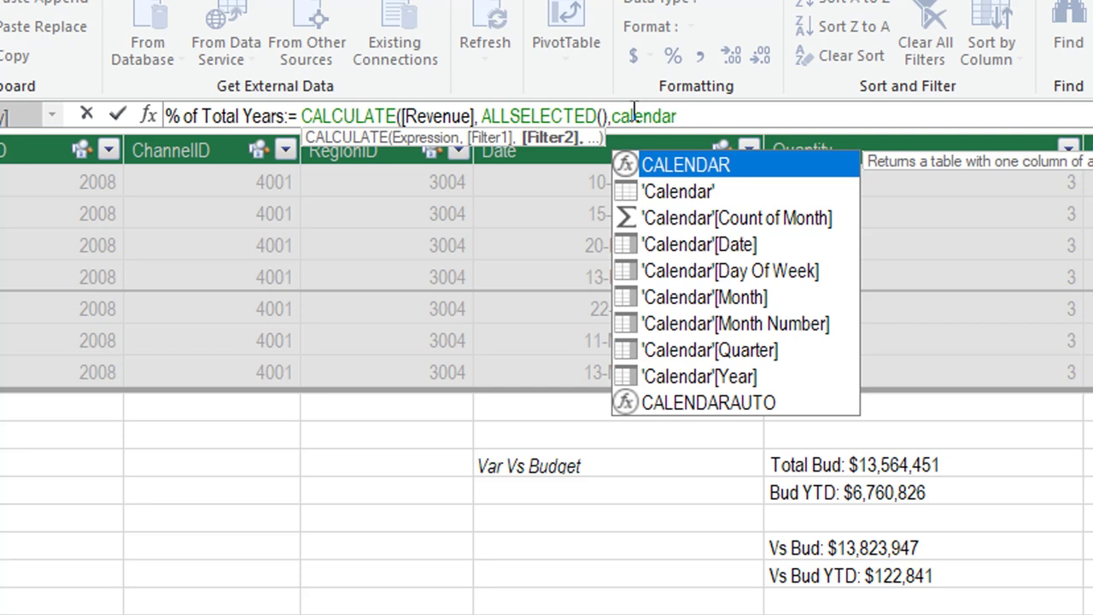
pyautogui.press('Down')
pyautogui.press('Down')
pyautogui.press('Down')
pyautogui.press('Down')
pyautogui.press('Down')
pyautogui.press('Down')
pyautogui.press('Down')
pyautogui.press('Down')
pyautogui.press('Tab')
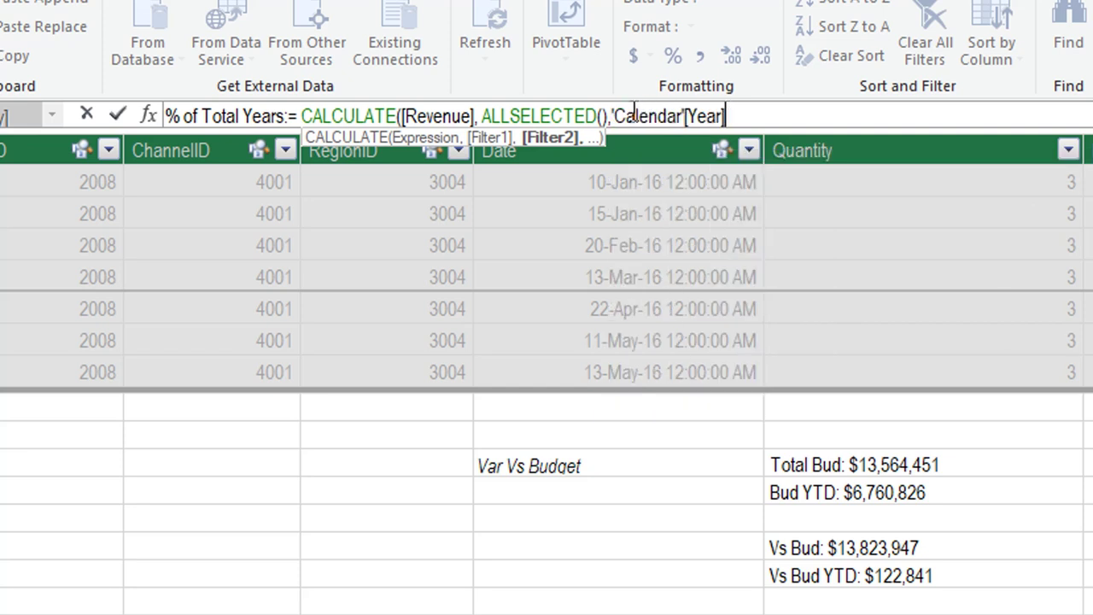
pyautogui.write(')')
pyautogui.press('Return')
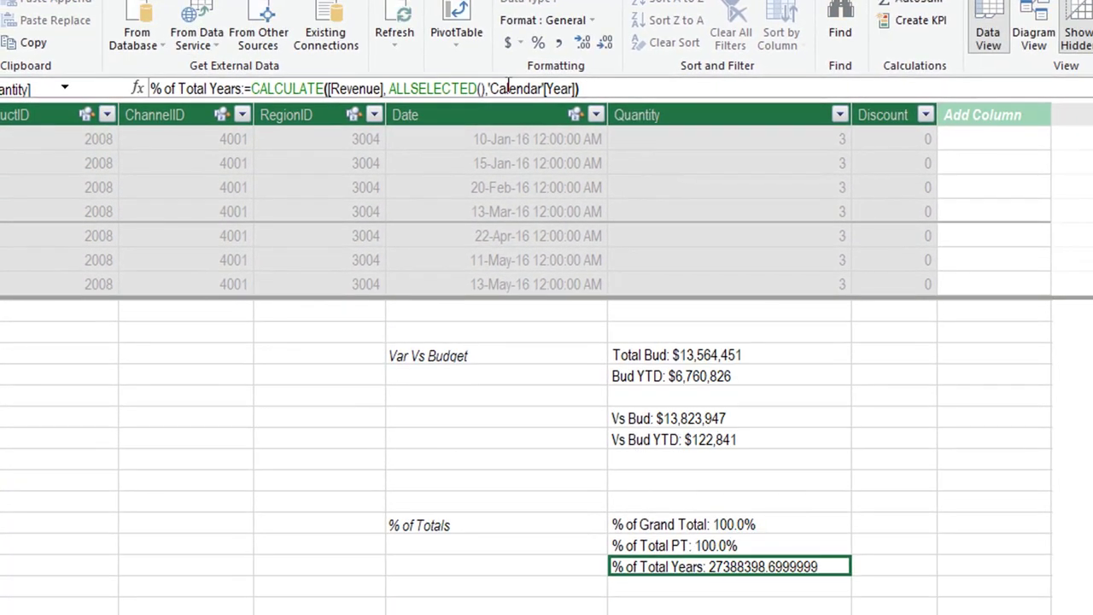
pyautogui.click(539, 534)
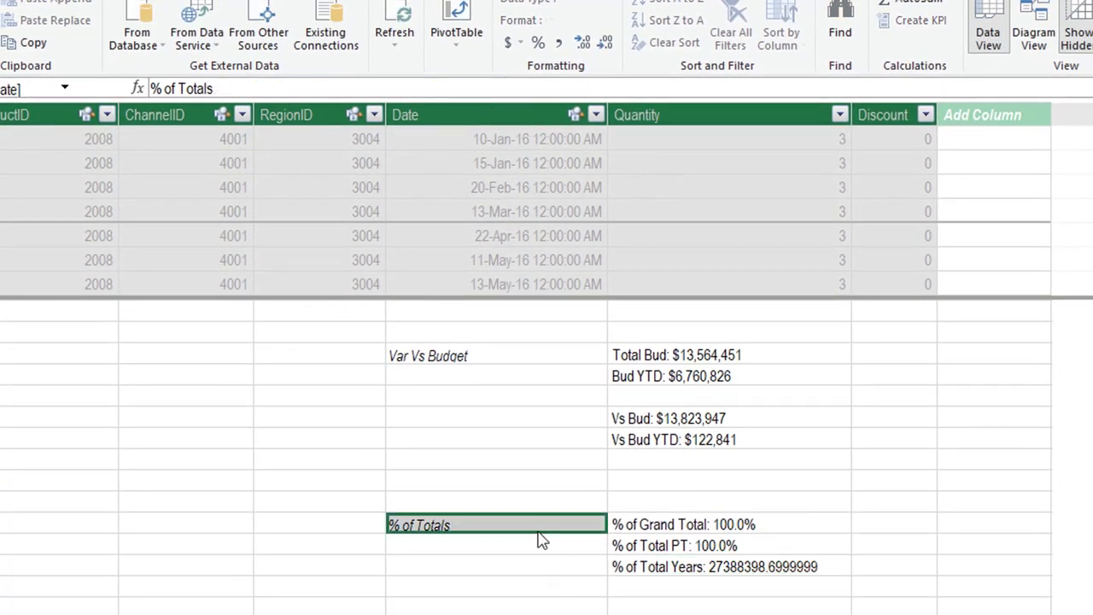
# Step: Add % of Total Years to the pivot values and clear the Region slicer filter
pyautogui.click(457, 580)
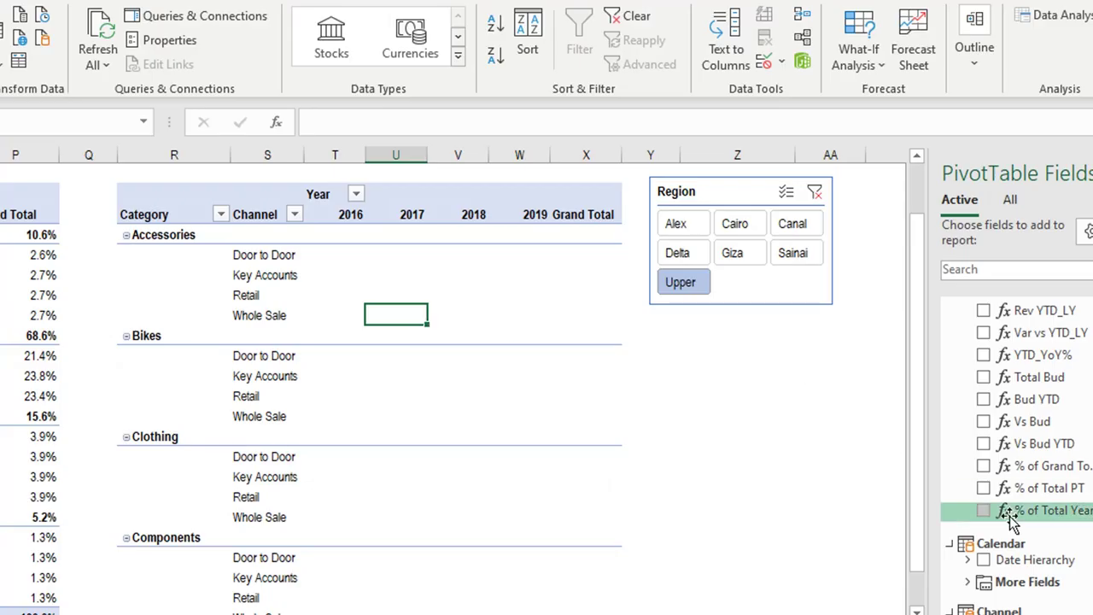
pyautogui.click(984, 510)
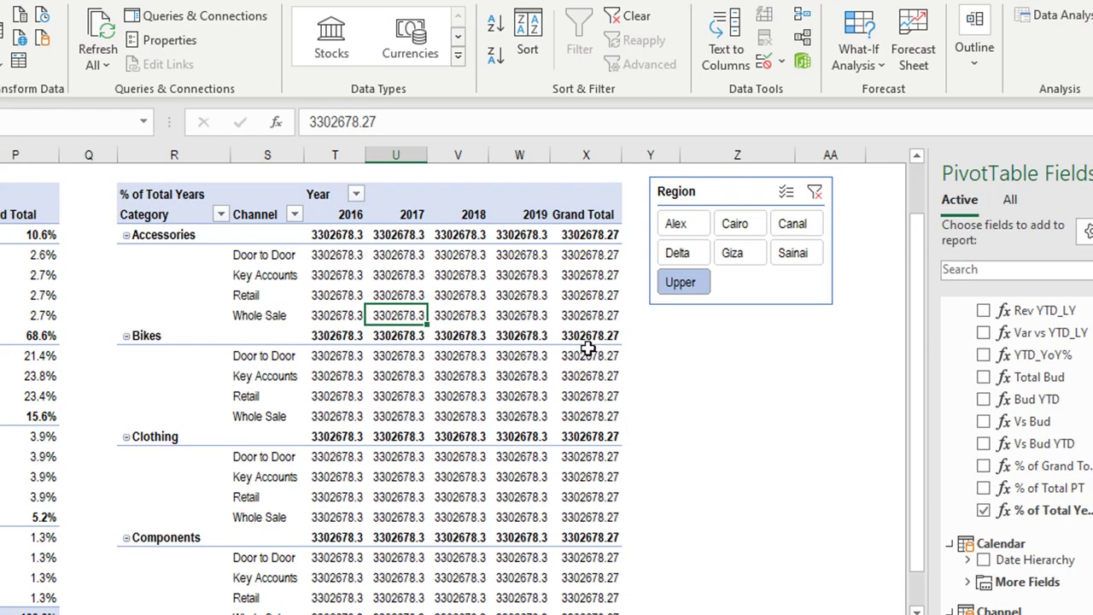
pyautogui.moveTo(567, 333)
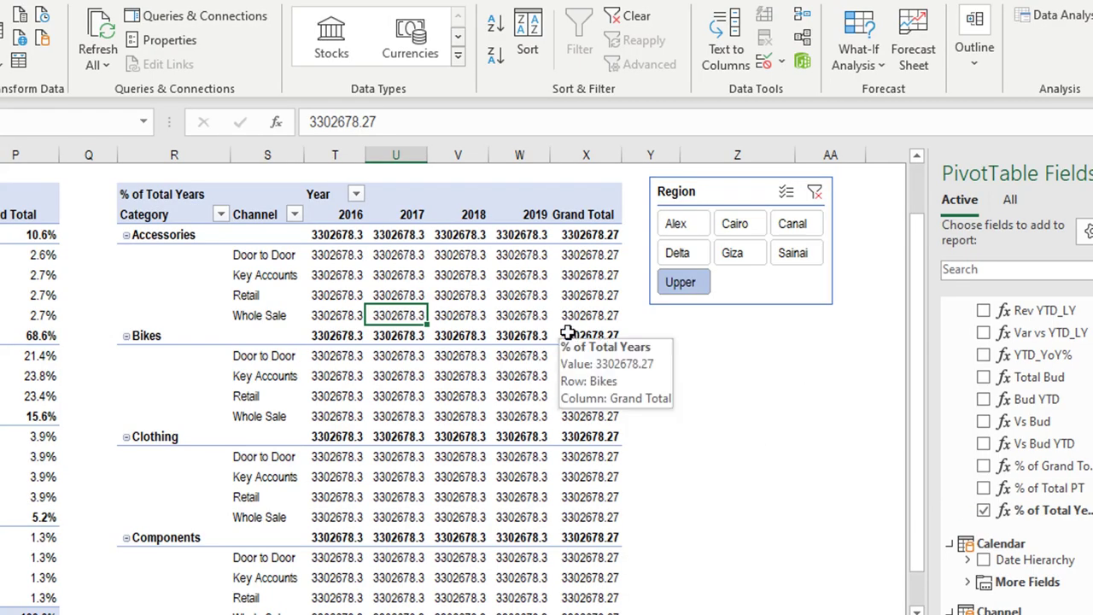
pyautogui.click(815, 193)
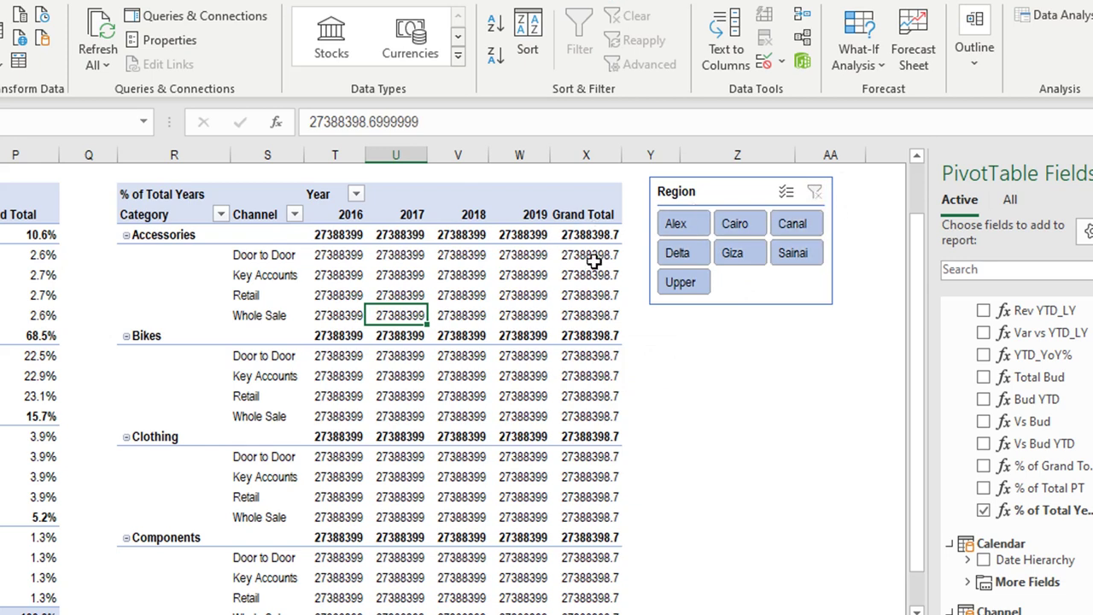
pyautogui.scroll(-3, 593, 260)
pyautogui.scroll(2, 593, 264)
pyautogui.scroll(1, 513, 247)
# Step: Inspect the Accessories values across years and channels, all showing 27388399
pyautogui.click(564, 236)
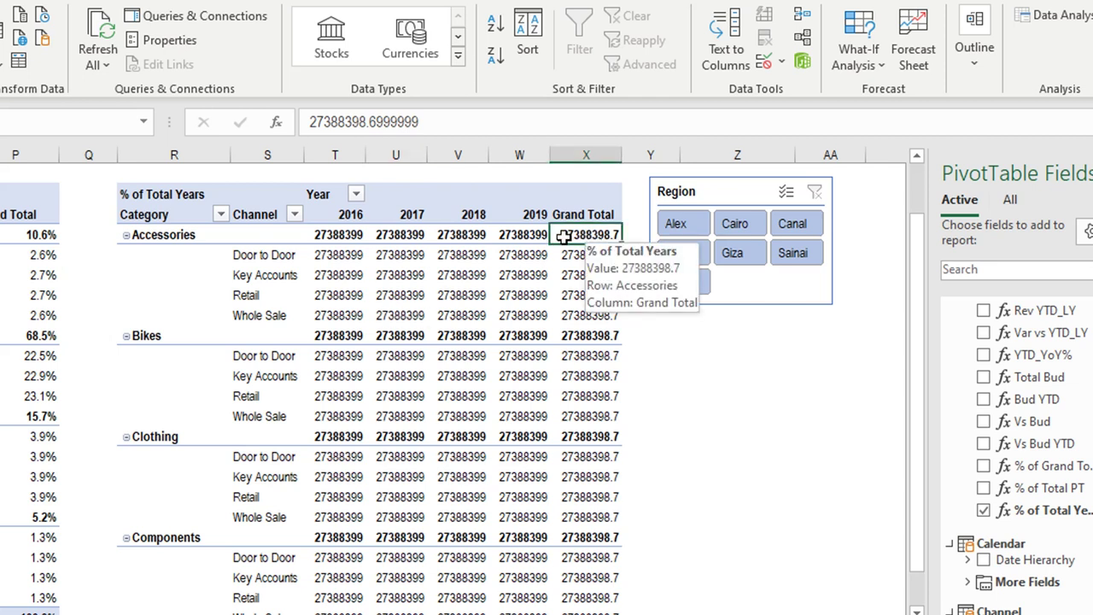
pyautogui.moveTo(323, 236); pyautogui.dragTo(498, 236)
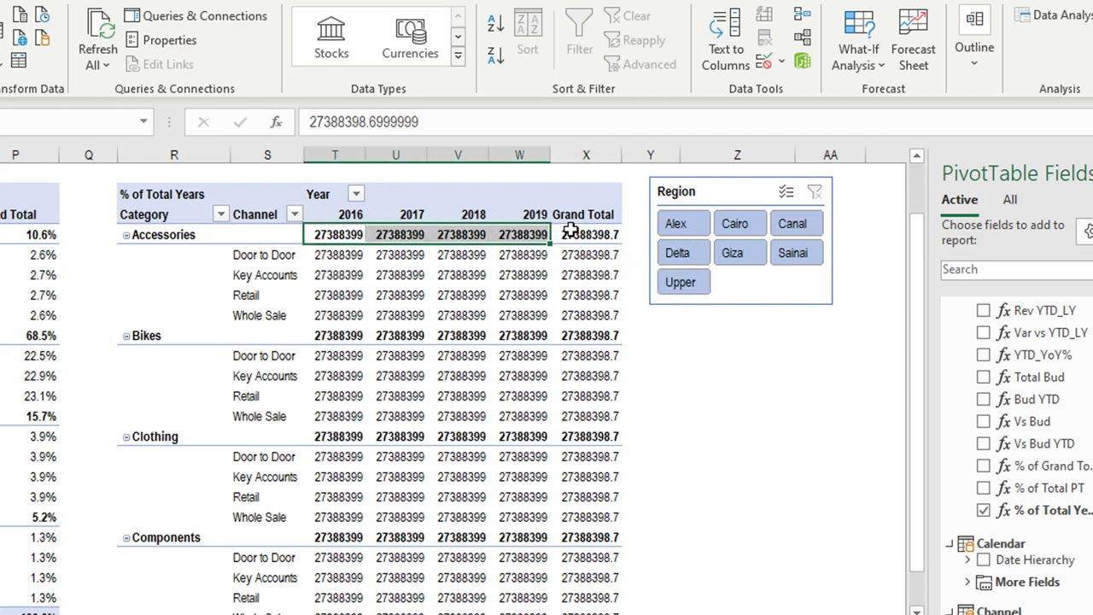
pyautogui.moveTo(572, 343)
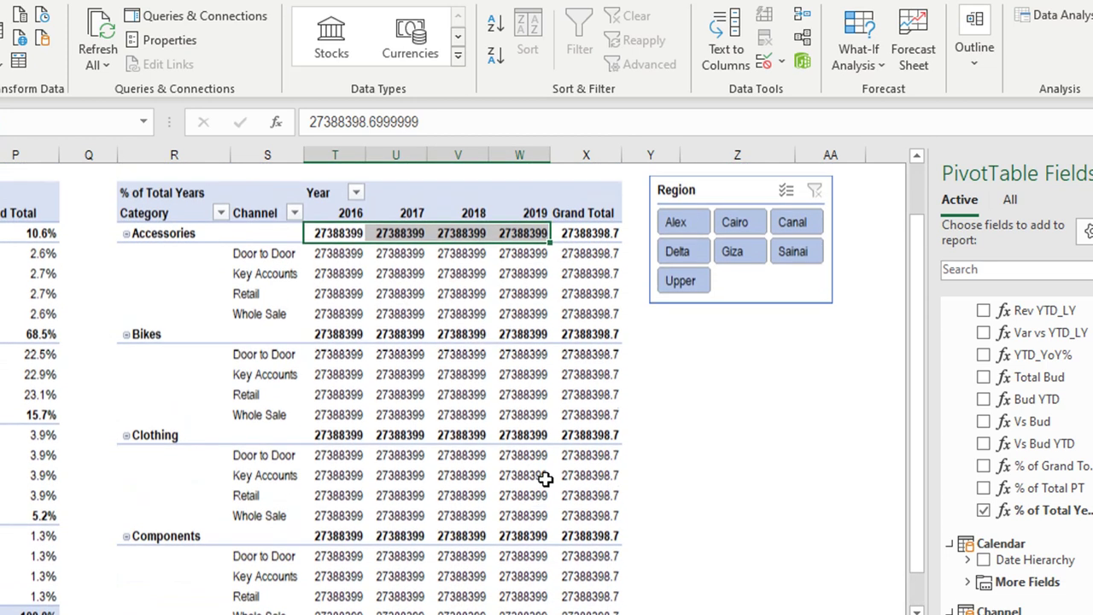
pyautogui.moveTo(416, 416)
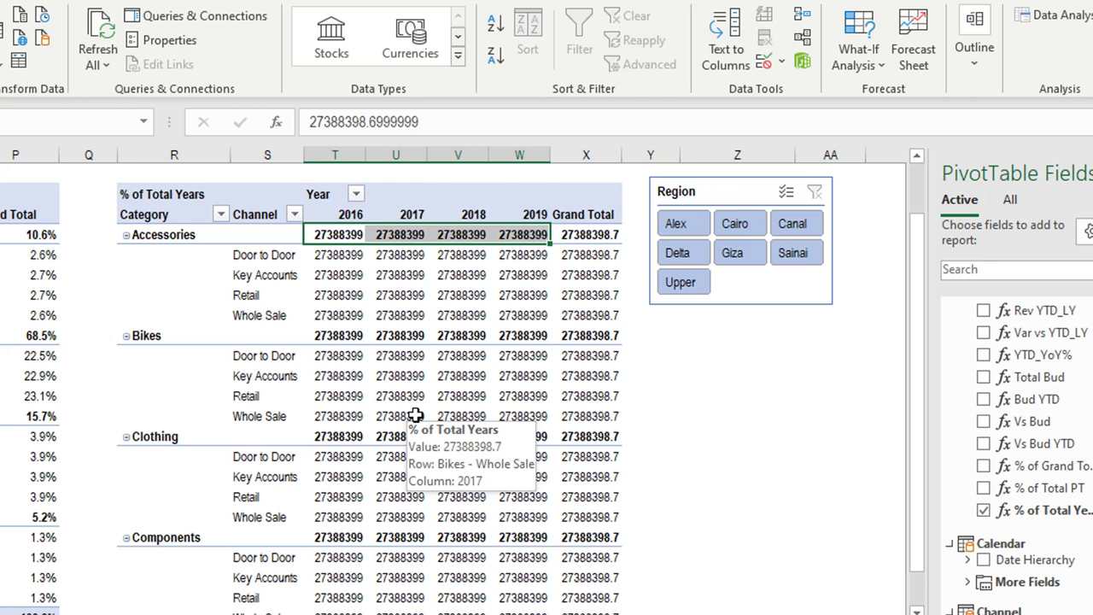
pyautogui.click(351, 232)
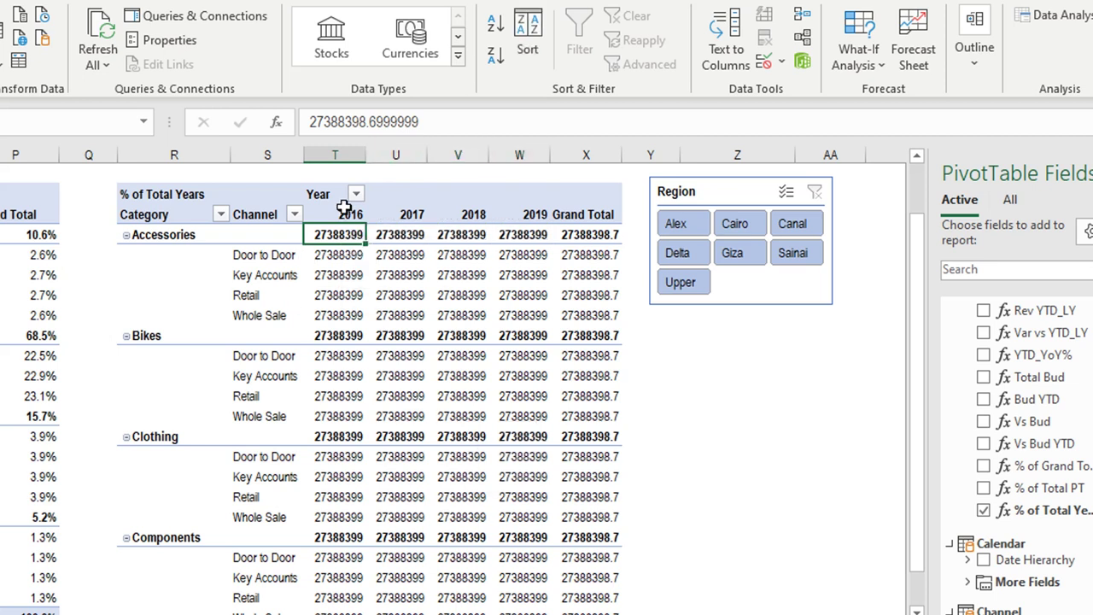
pyautogui.moveTo(347, 385)
pyautogui.click(462, 295)
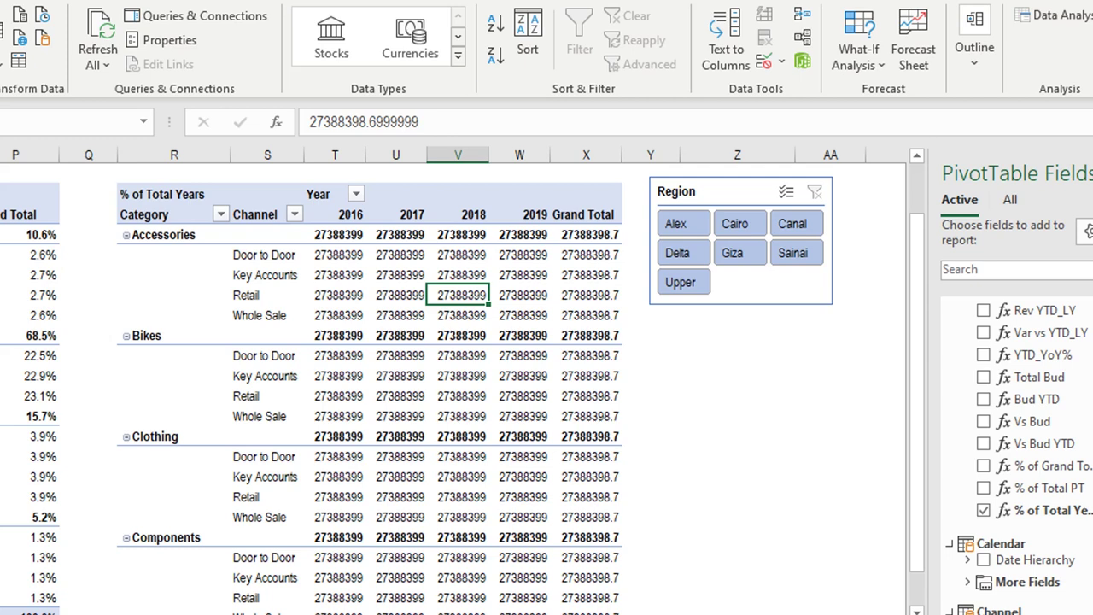
# Step: Wrap 'Calendar'[Year] in VALUES() inside the % of Total Years measure and return to Excel
pyautogui.moveTo(475, 614)
pyautogui.click(695, 603)
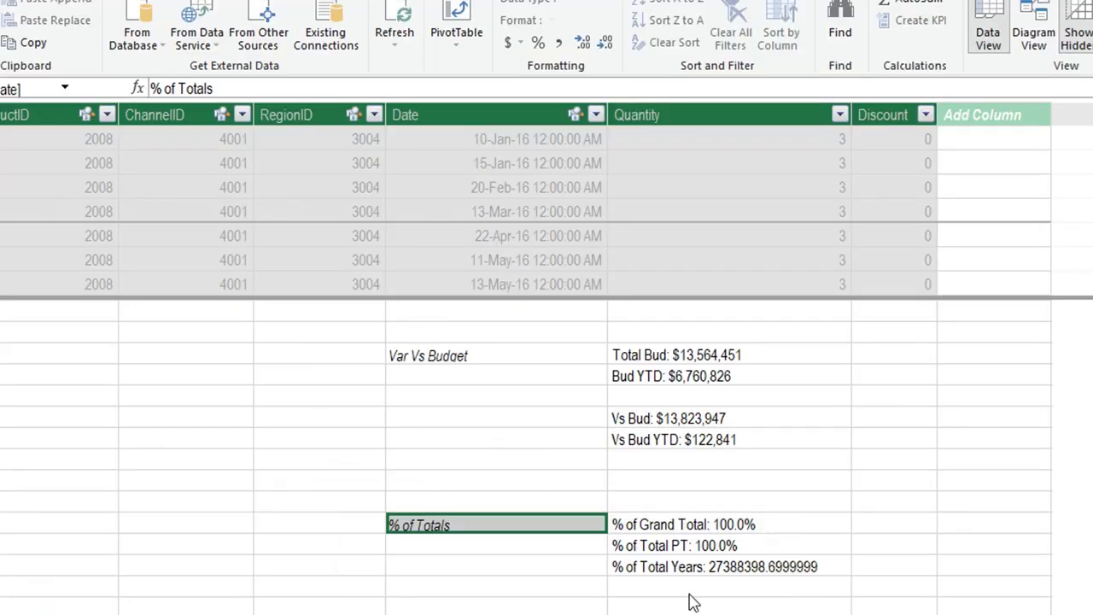
pyautogui.click(714, 572)
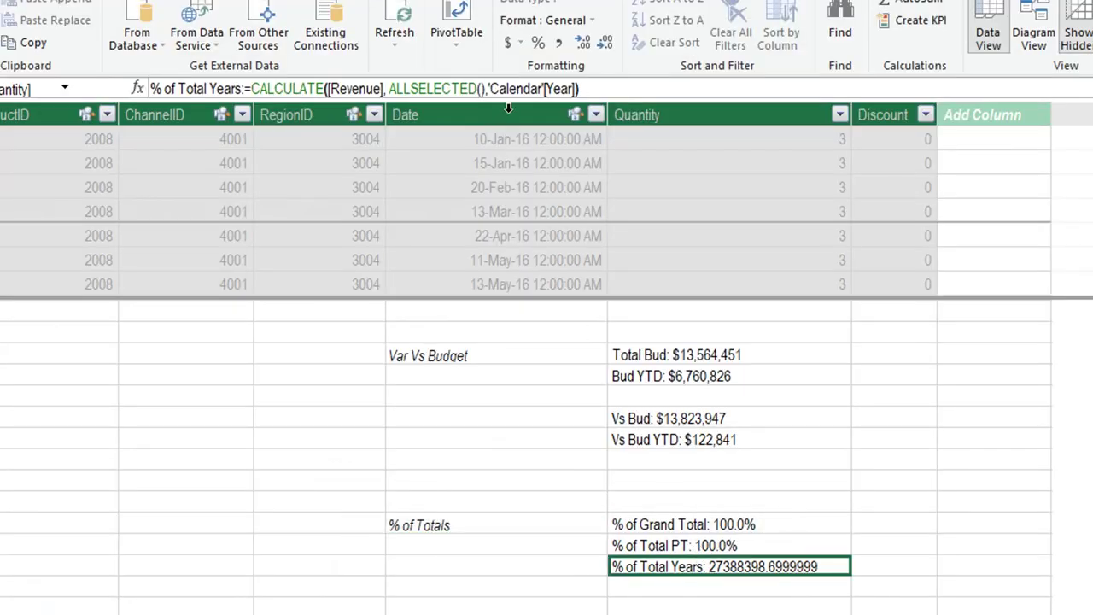
pyautogui.click(508, 91)
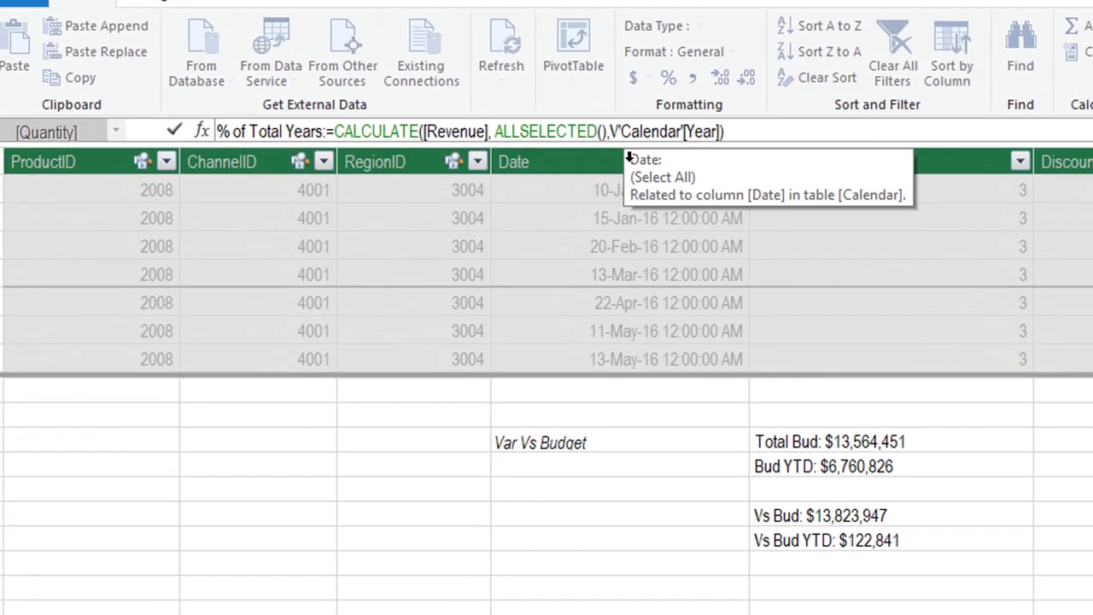
pyautogui.write('Values')
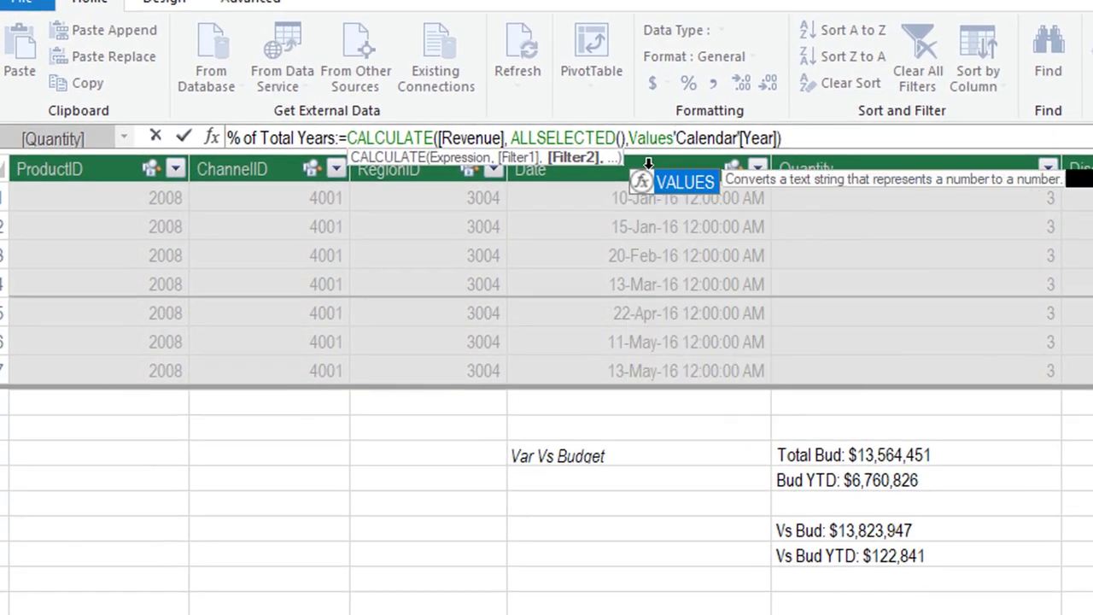
pyautogui.write('(')
pyautogui.click(807, 138)
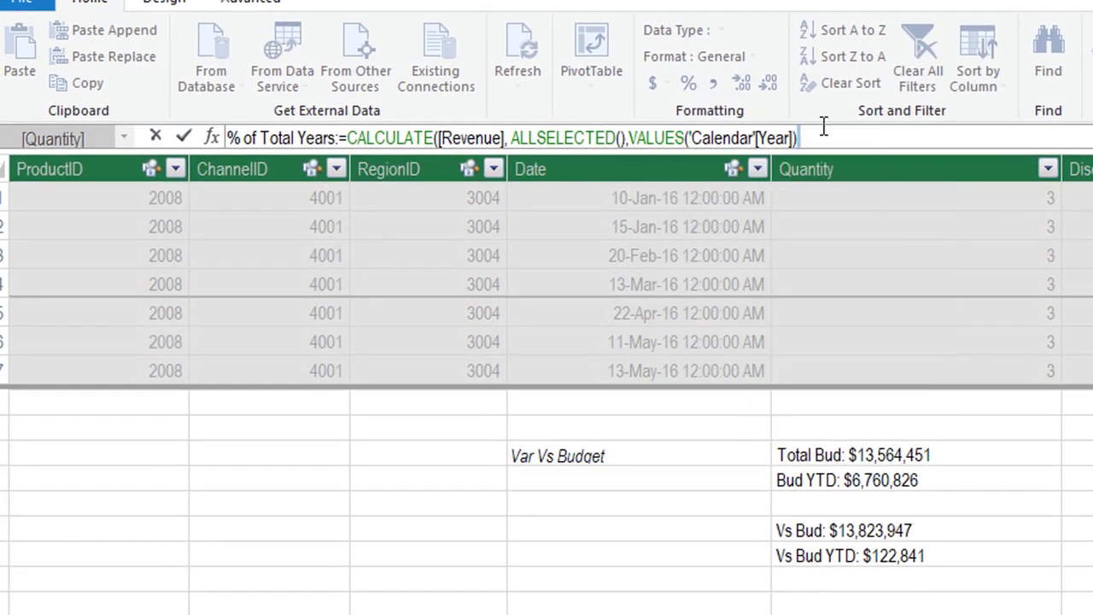
pyautogui.write(')')
pyautogui.press('Return')
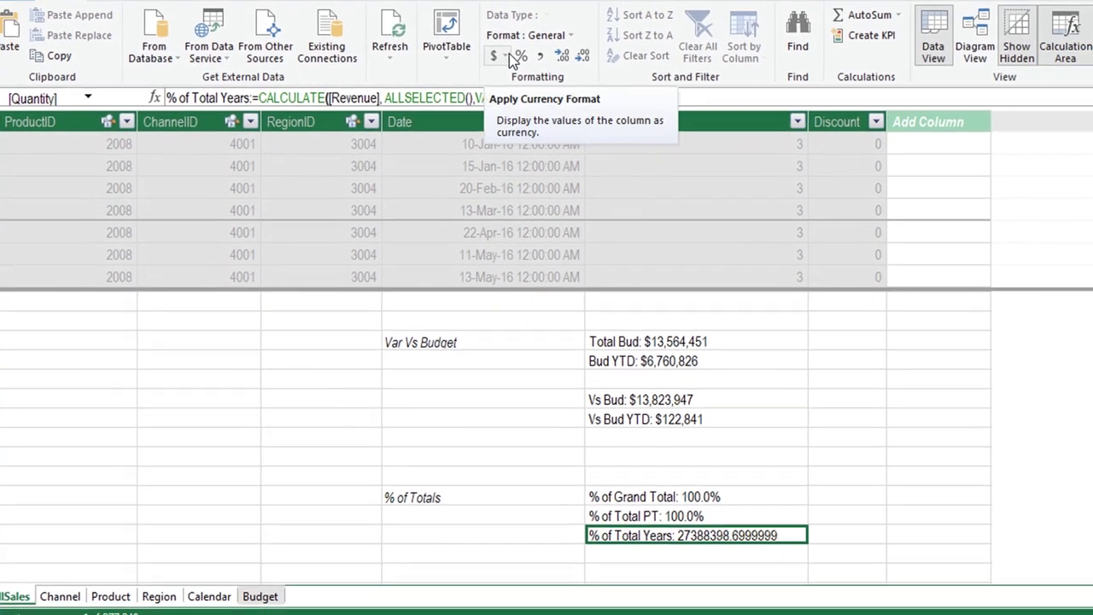
pyautogui.click(506, 56)
pyautogui.click(555, 80)
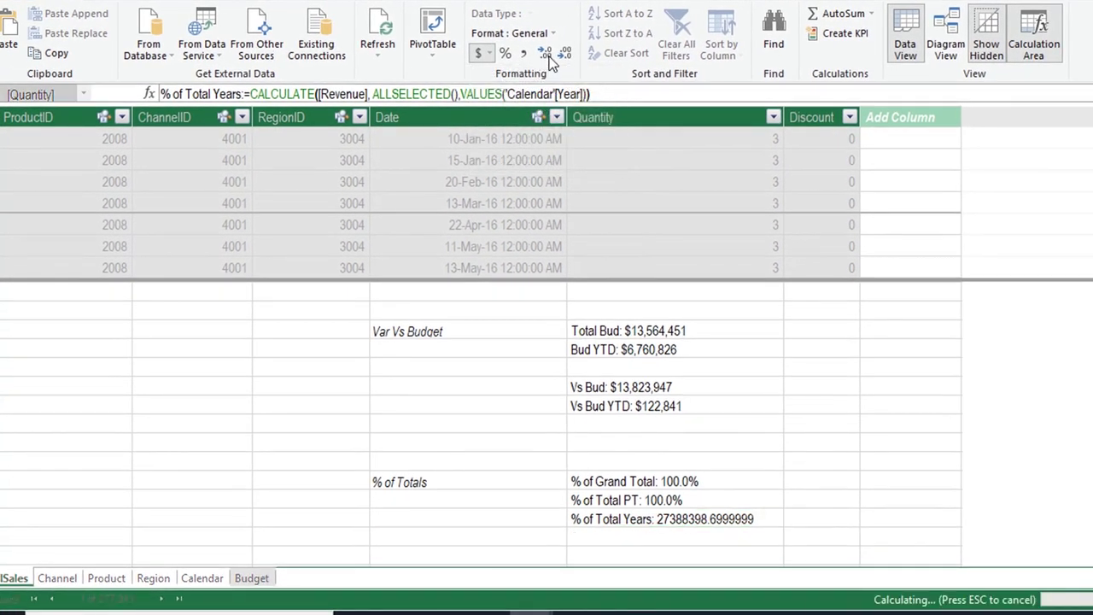
pyautogui.hotkey('alt', 'Tab')
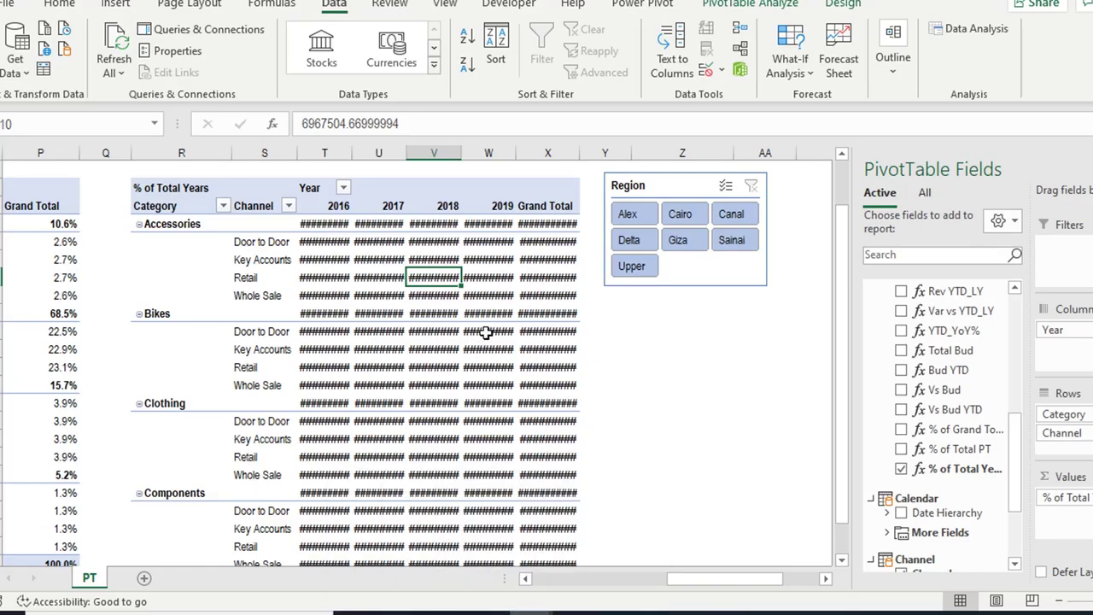
# Step: Widen pivot columns T to X so the values display fully
pyautogui.moveTo(325, 152); pyautogui.dragTo(612, 152)
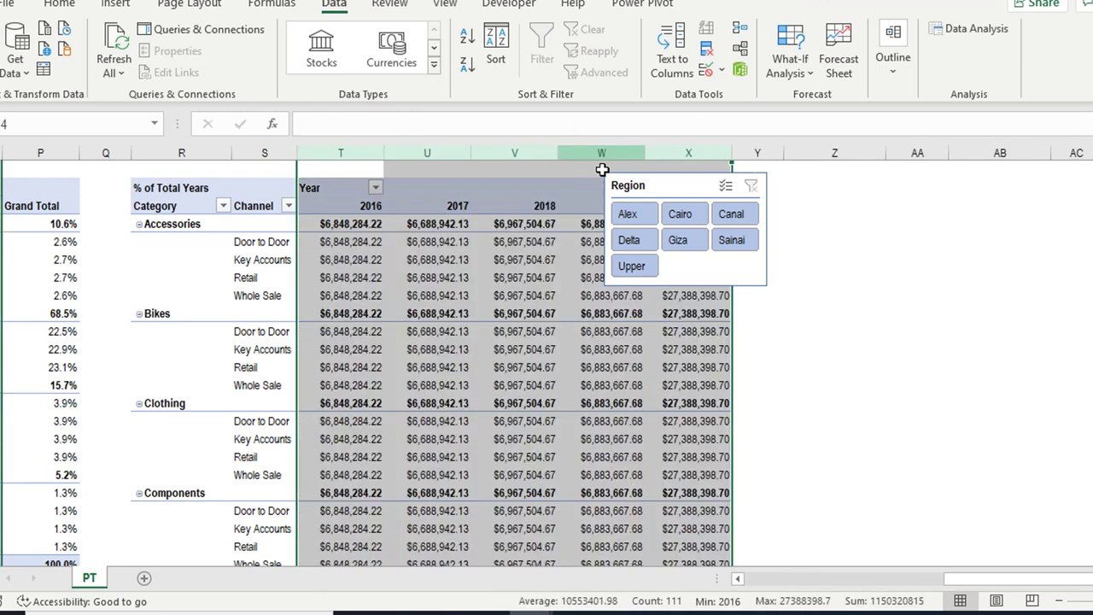
pyautogui.moveTo(538, 350); pyautogui.dragTo(617, 321)
pyautogui.click(619, 331)
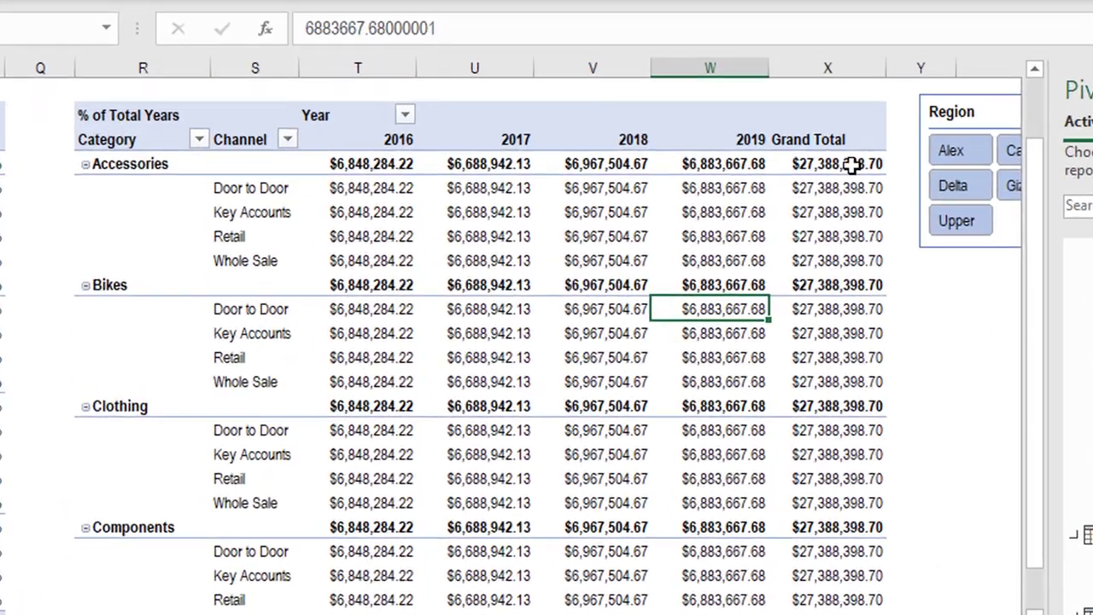
# Step: Inspect the Accessories grand total and 2016–2019 values, which show identical dollar amounts
pyautogui.click(851, 165)
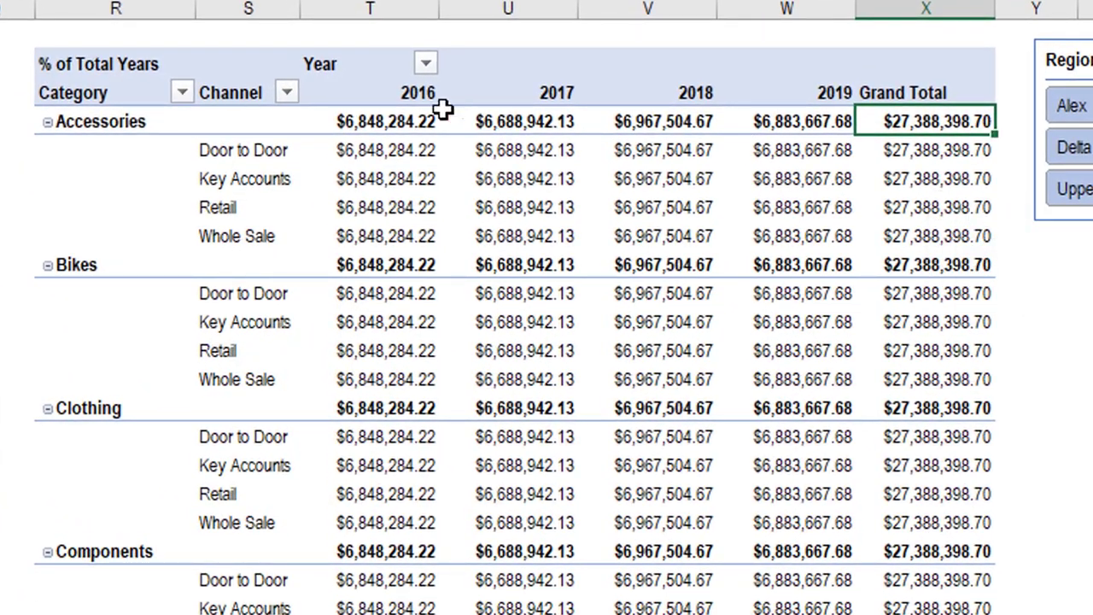
pyautogui.click(385, 125)
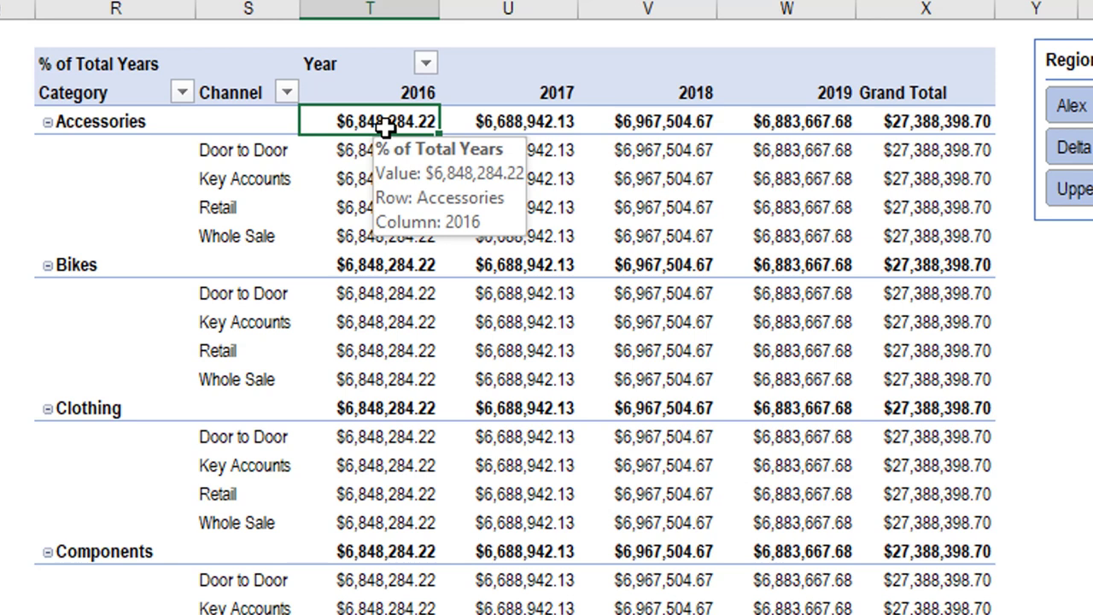
pyautogui.moveTo(386, 126); pyautogui.dragTo(792, 118)
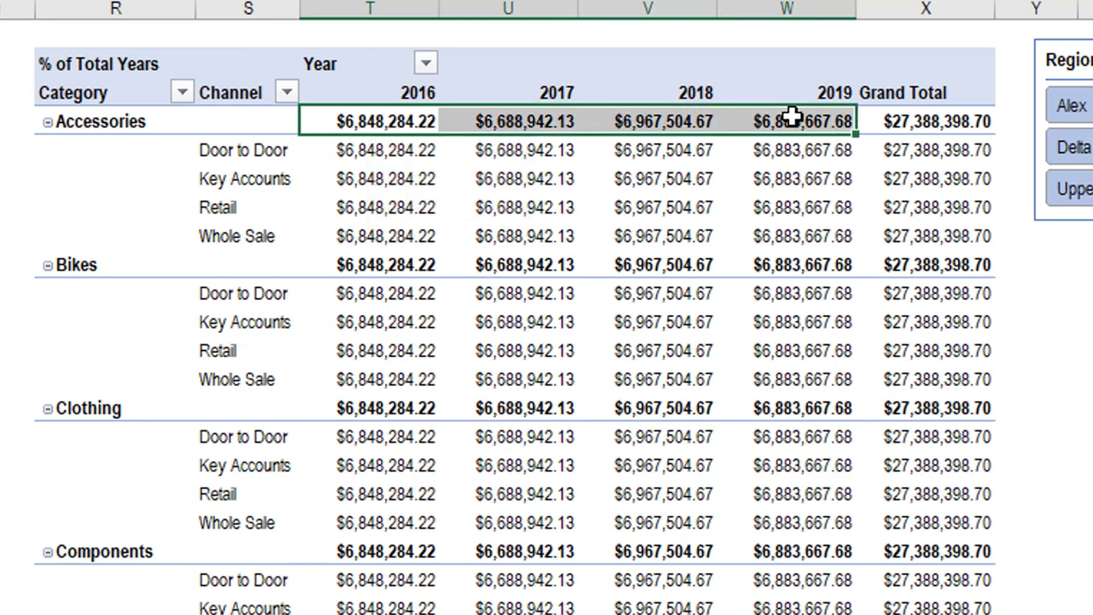
pyautogui.moveTo(939, 119)
pyautogui.scroll(-1, 903, 483)
pyautogui.scroll(-1, 904, 484)
pyautogui.scroll(2, 904, 484)
pyautogui.moveTo(905, 474)
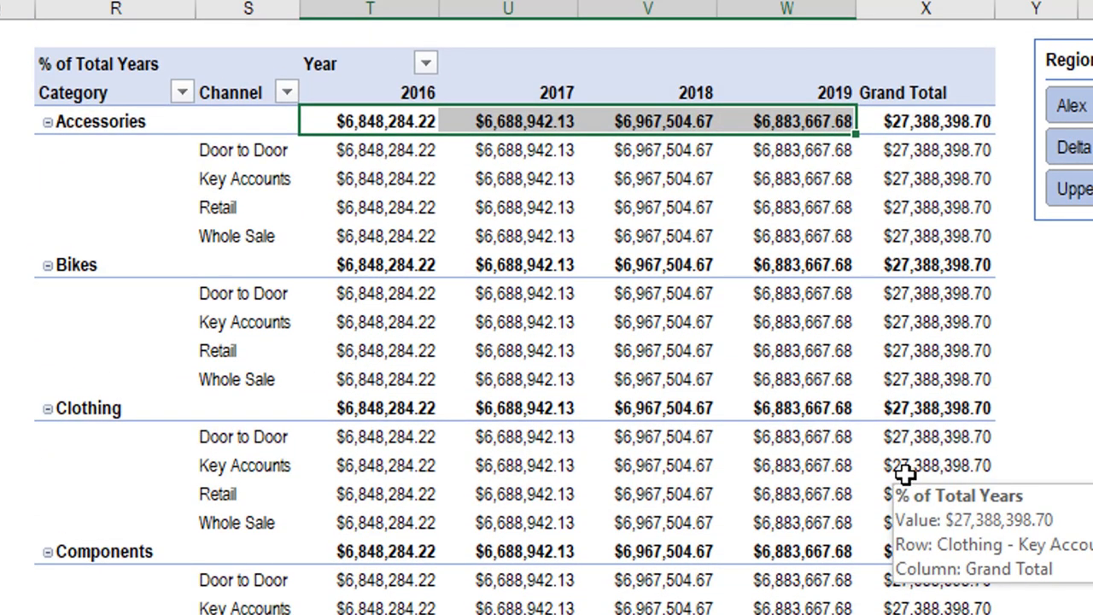
pyautogui.click(400, 126)
pyautogui.scroll(-2, 401, 136)
pyautogui.scroll(1, 401, 142)
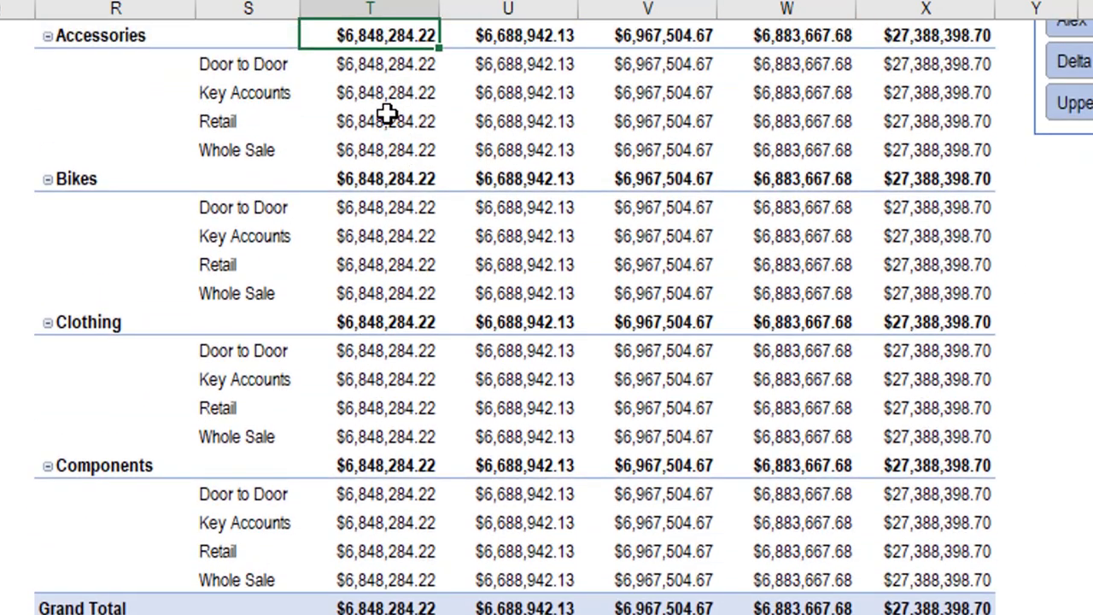
pyautogui.scroll(1, 388, 106)
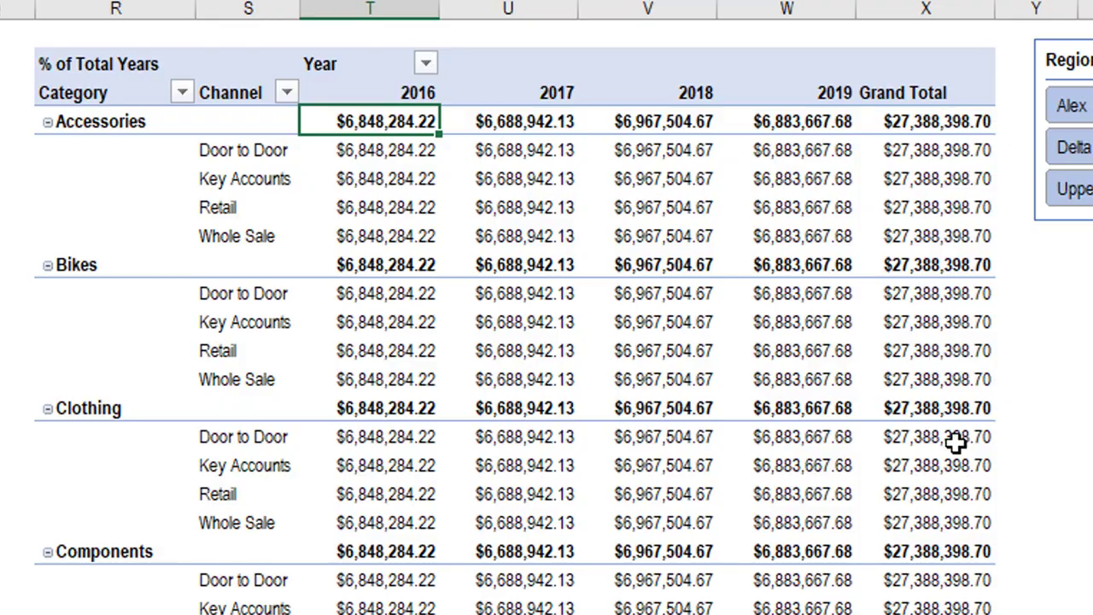
pyautogui.scroll(-1, 950, 593)
pyautogui.scroll(1, 950, 594)
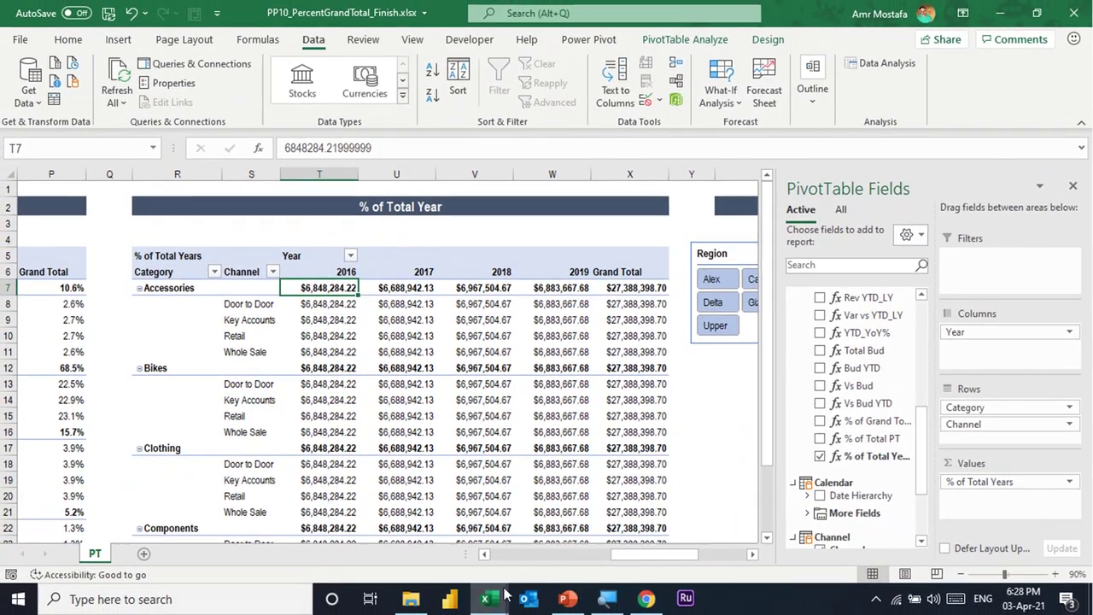
# Step: Start rewriting % of Total Years as DIVIDE with [Revenue] as the numerator
pyautogui.moveTo(495, 604)
pyautogui.click(560, 513)
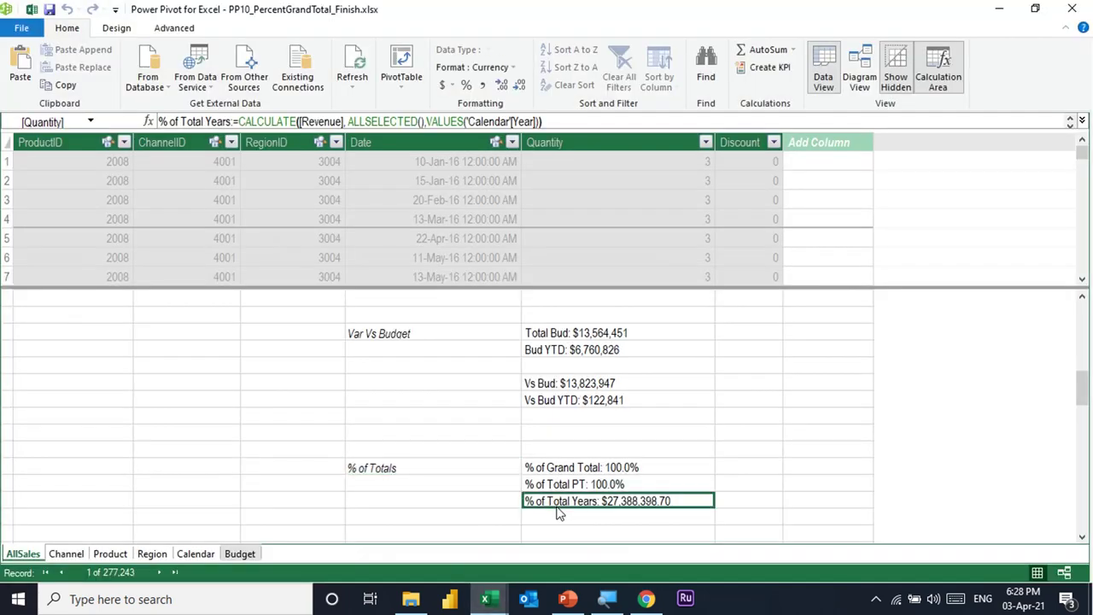
pyautogui.click(240, 122)
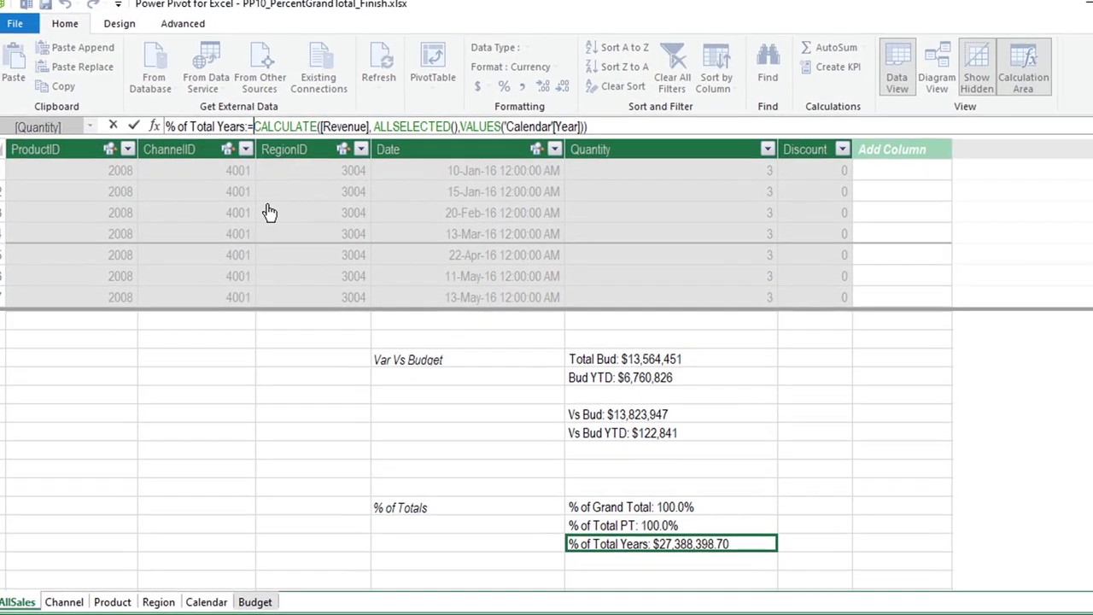
pyautogui.write('Di')
pyautogui.write('v')
pyautogui.press('Tab')
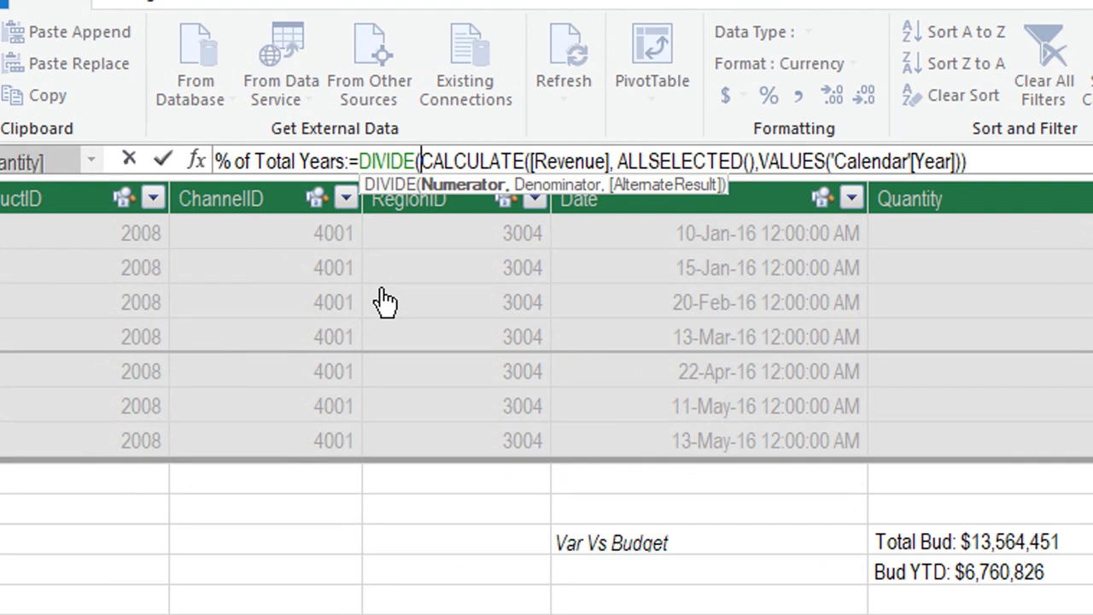
pyautogui.write('[')
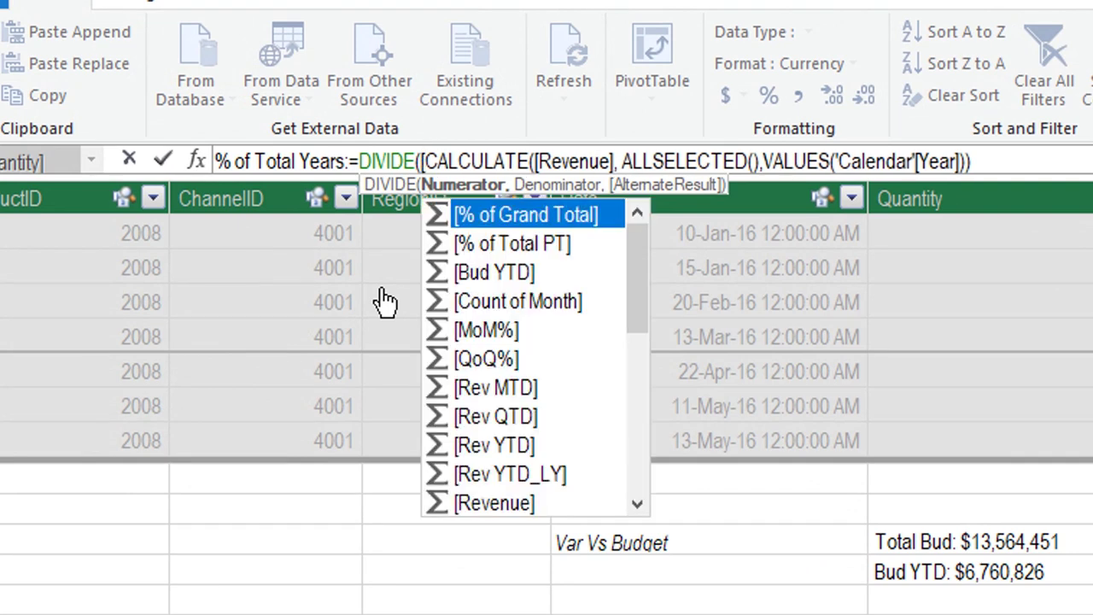
pyautogui.write('rve')
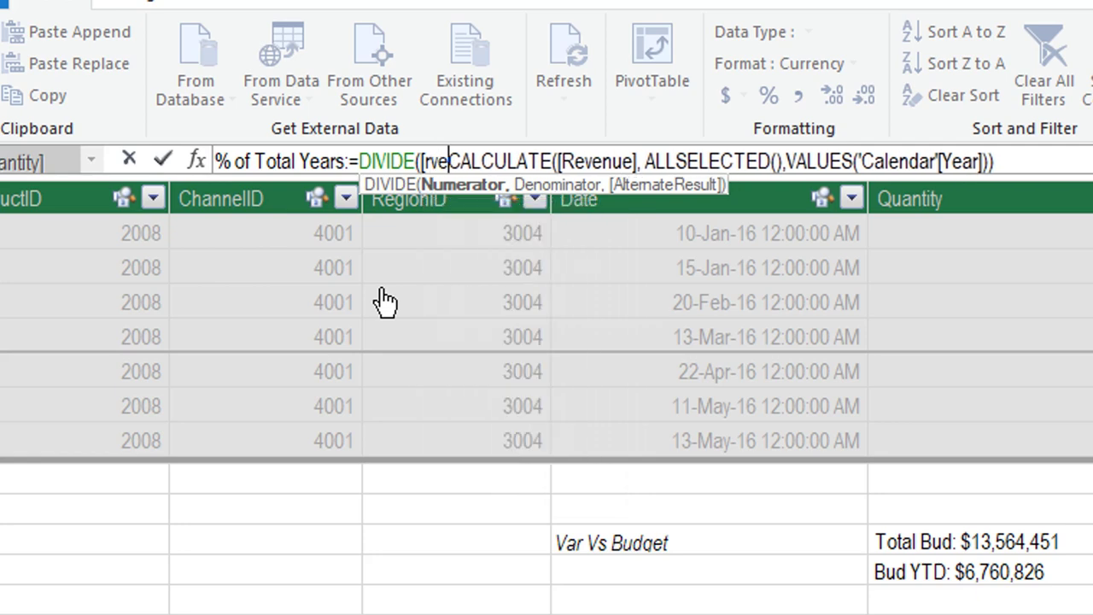
pyautogui.press('BackSpace')
pyautogui.press('BackSpace')
pyautogui.press('Down')
pyautogui.write('eve')
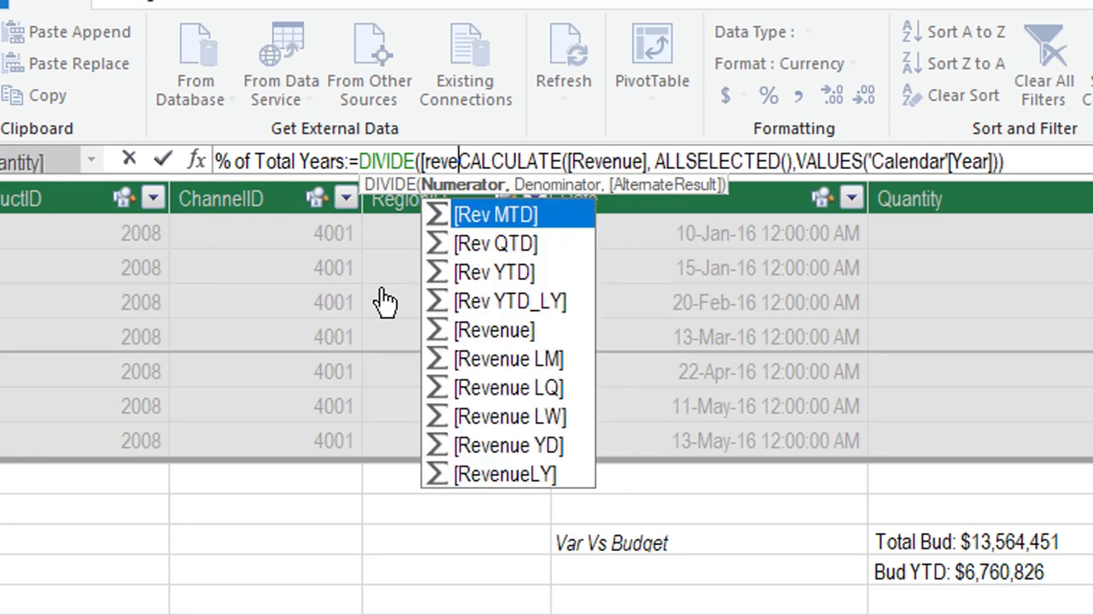
pyautogui.press('Tab')
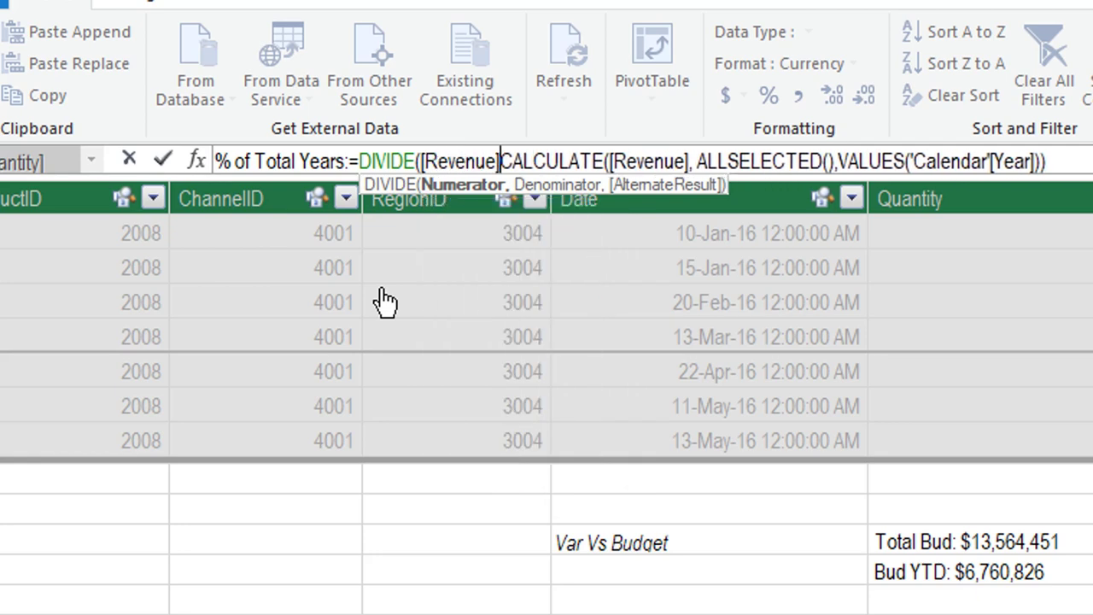
# Step: Use the yearly CALCULATE total as the divisor, commit, and format the measure as a percentage
pyautogui.write(',')
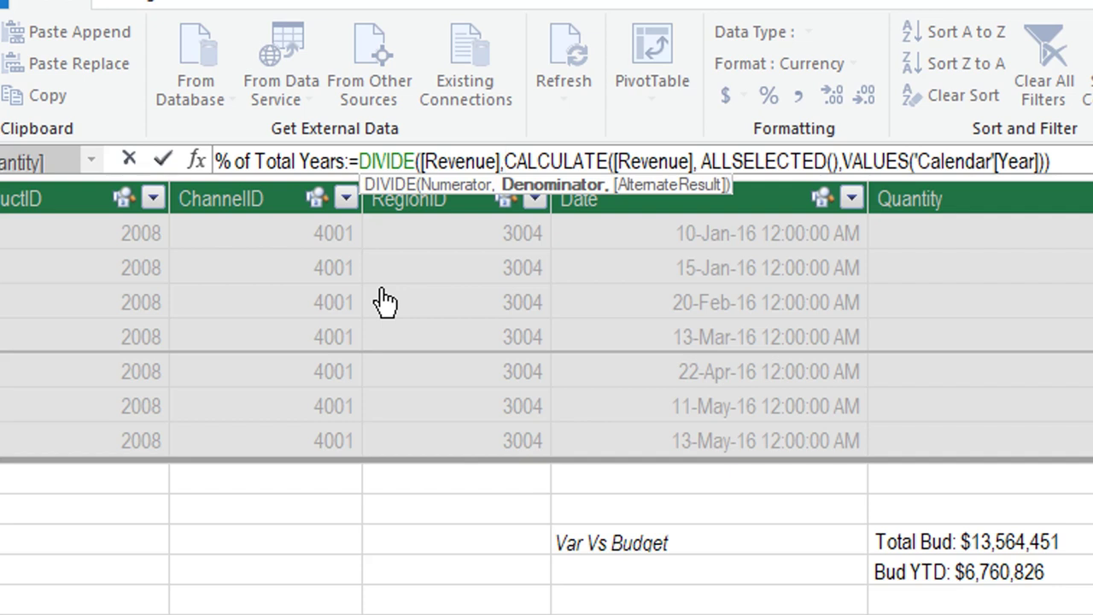
pyautogui.click(1069, 161)
pyautogui.write(')')
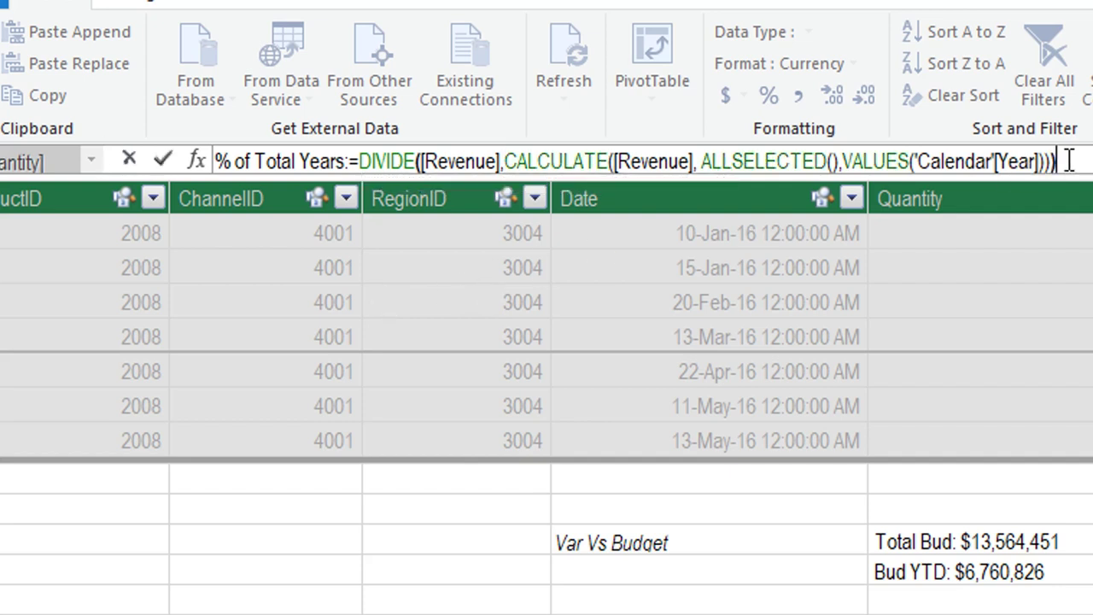
pyautogui.press('Return')
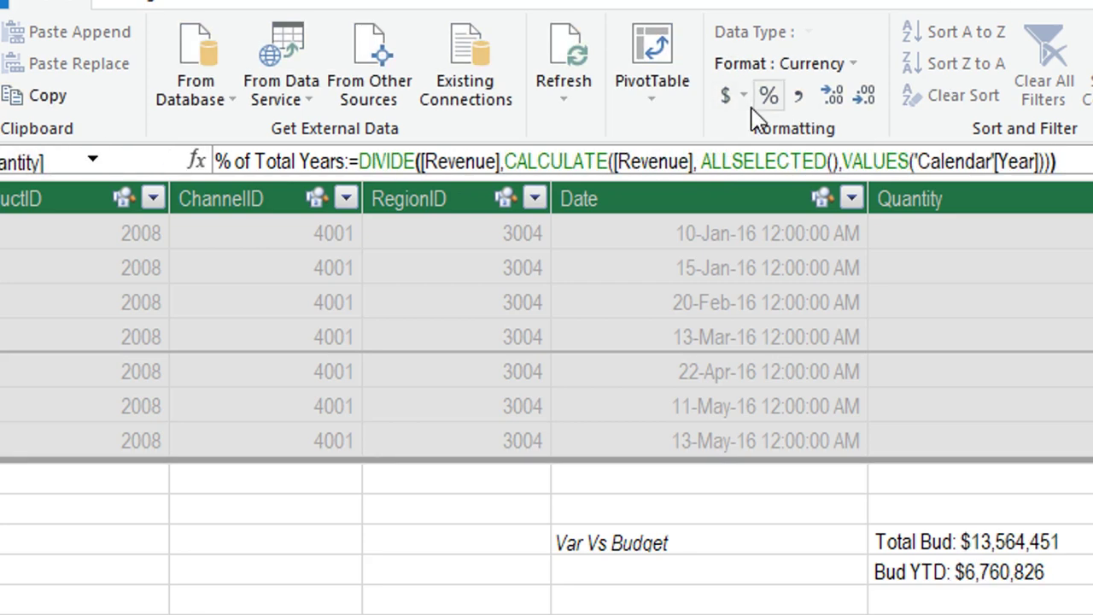
pyautogui.click(769, 95)
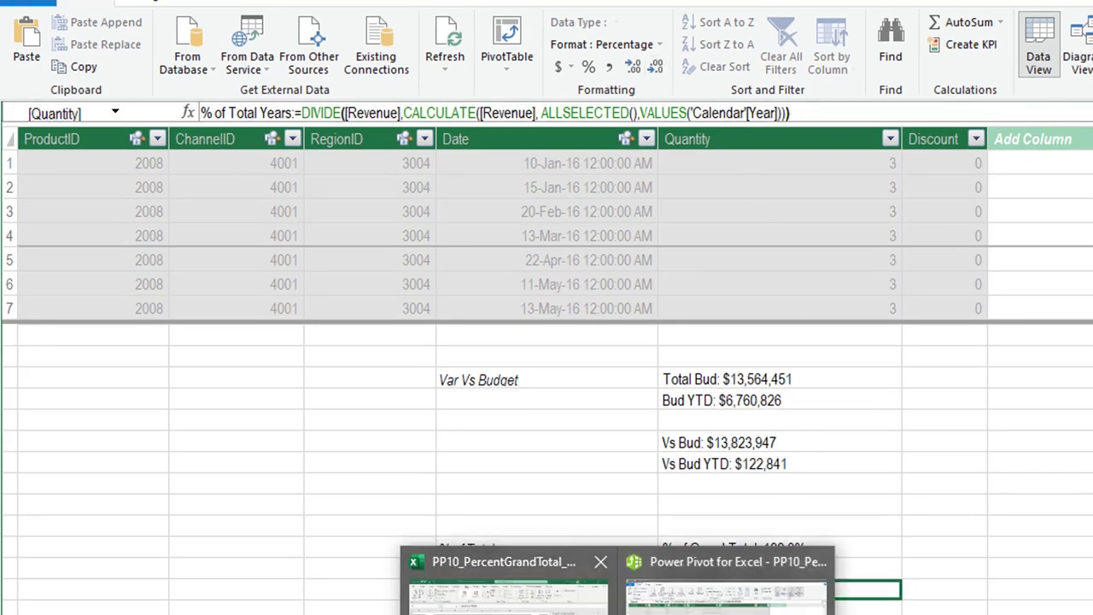
pyautogui.click(504, 598)
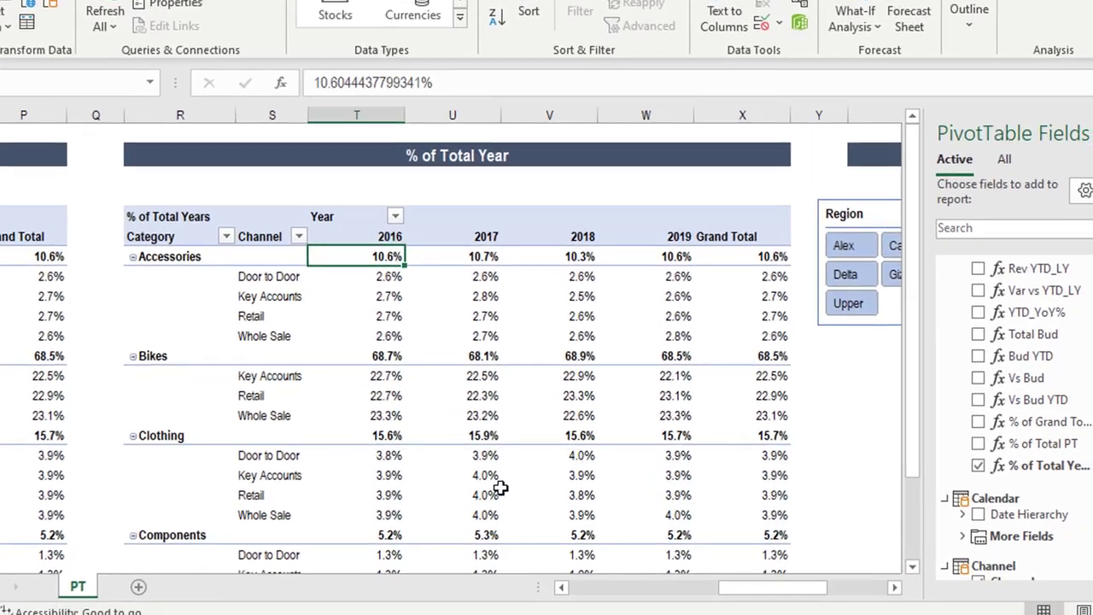
# Step: Check the refreshed percentages, such as Bikes 2018, and the 100% grand totals
pyautogui.click(598, 394)
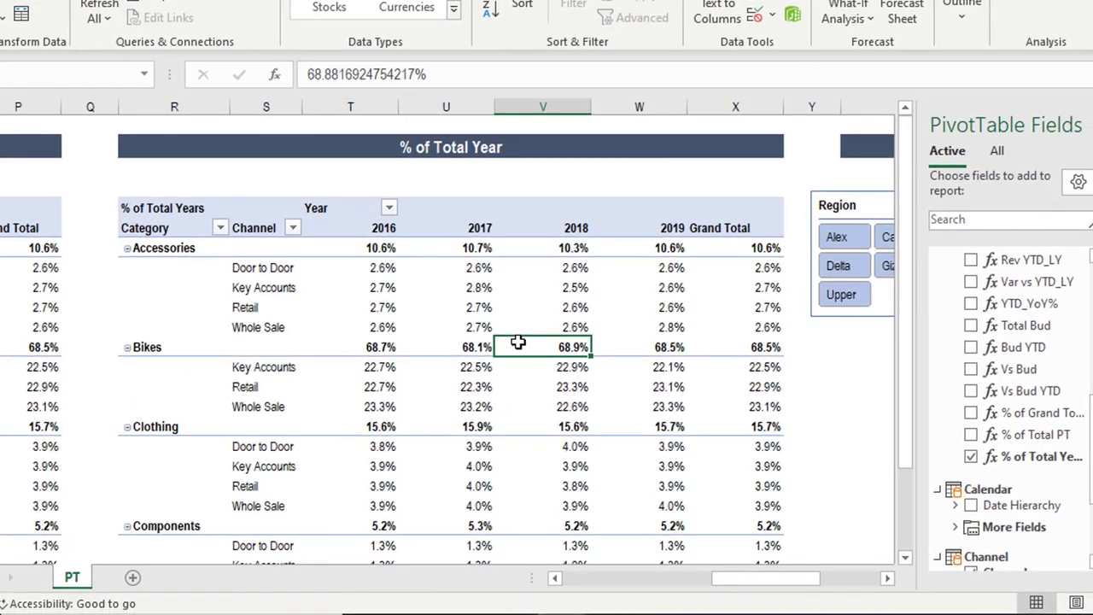
pyautogui.scroll(-1, 521, 343)
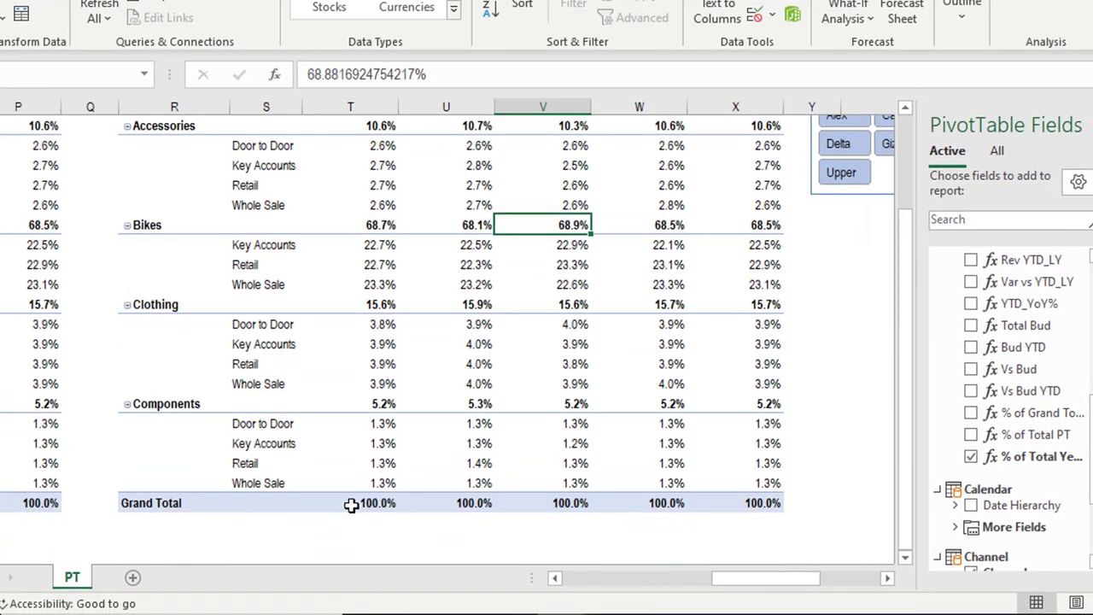
pyautogui.click(367, 504)
pyautogui.scroll(2, 384, 423)
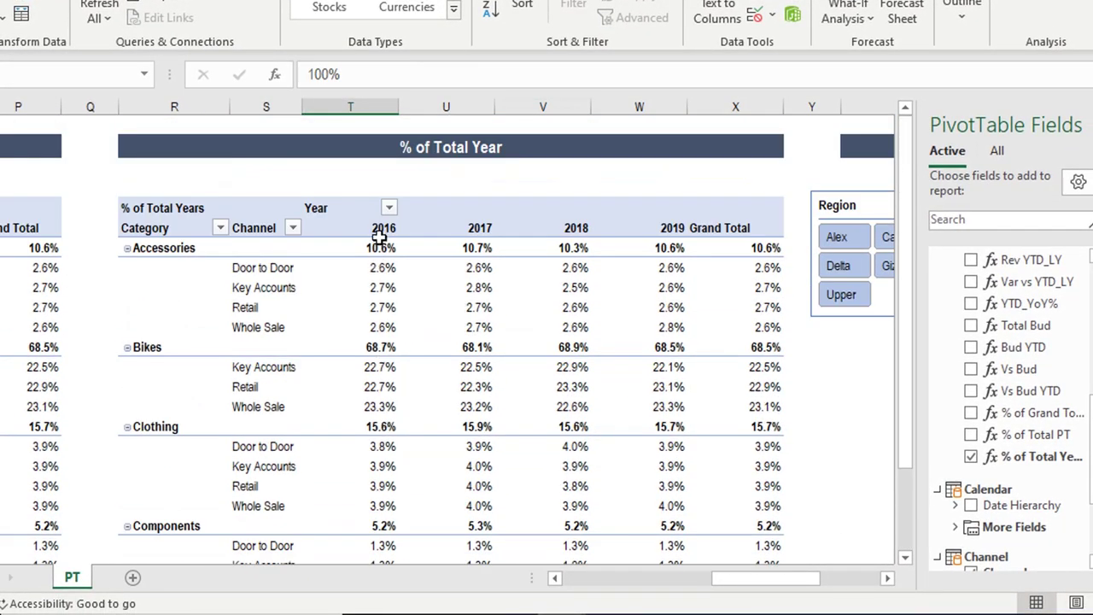
pyautogui.scroll(-2, 700, 275)
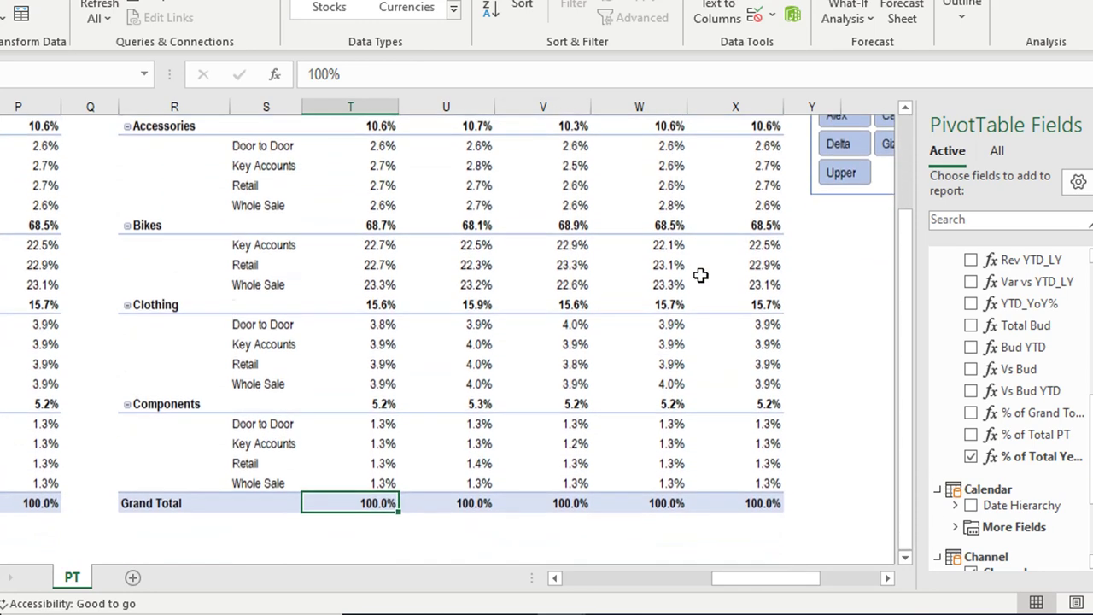
pyautogui.scroll(1, 700, 275)
pyautogui.scroll(-2, 701, 275)
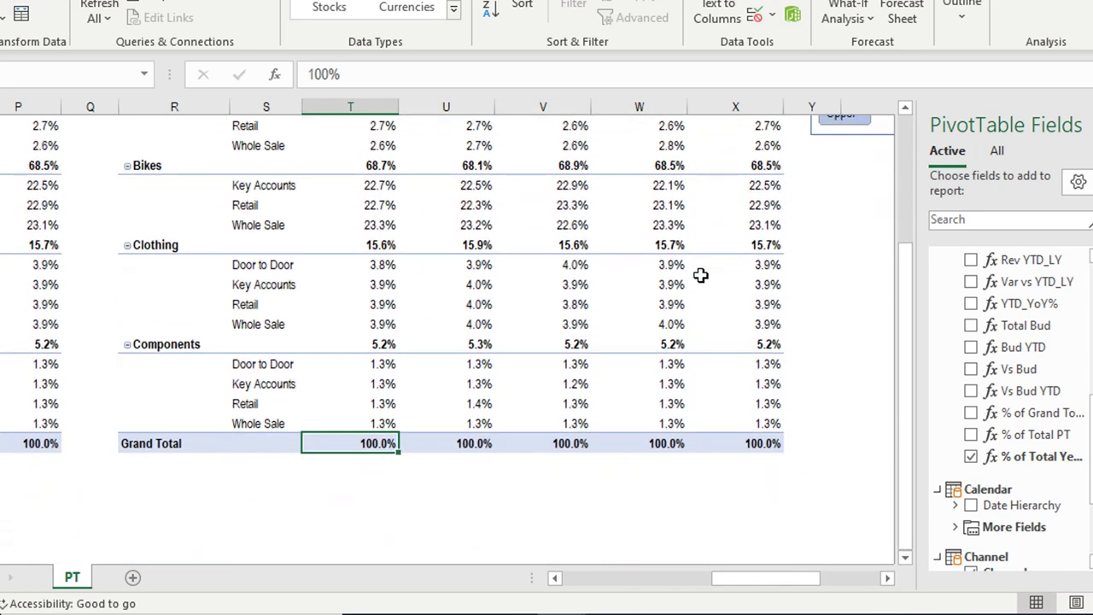
pyautogui.scroll(1, 701, 275)
pyautogui.scroll(2, 700, 275)
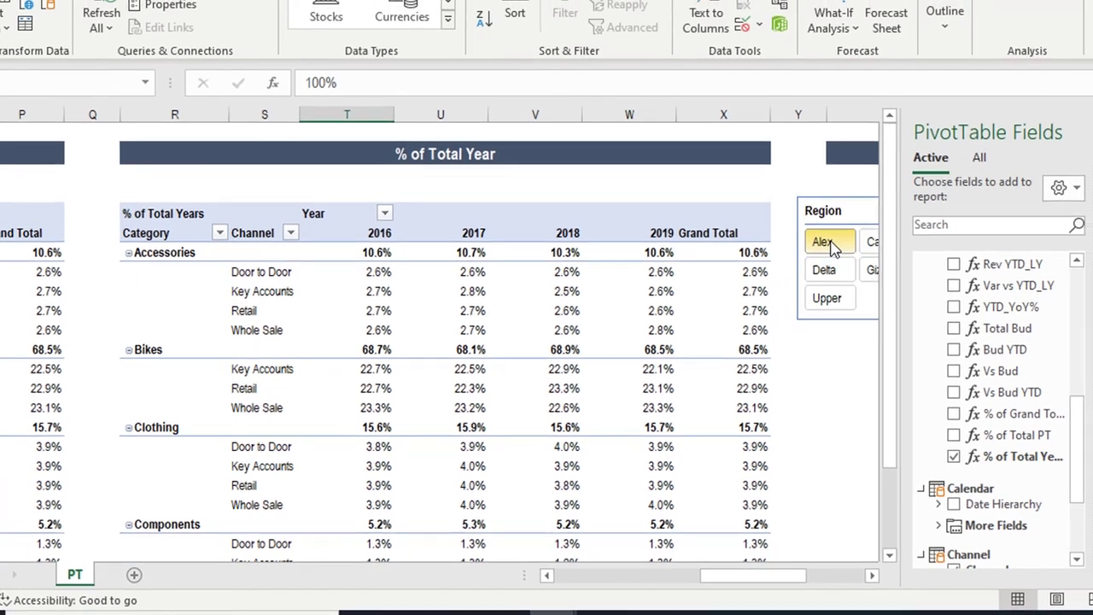
# Step: Filter the pivot to the Alex region in the Region slicer
pyautogui.click(832, 239)
pyautogui.scroll(-2, 590, 368)
pyautogui.scroll(1, 568, 372)
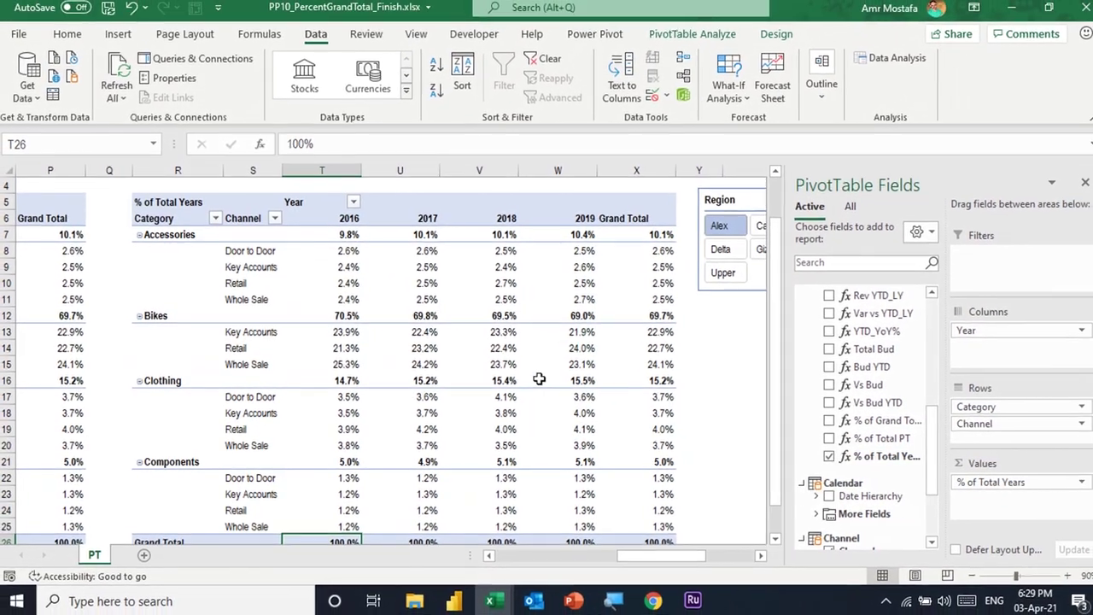
pyautogui.scroll(-1, 513, 412)
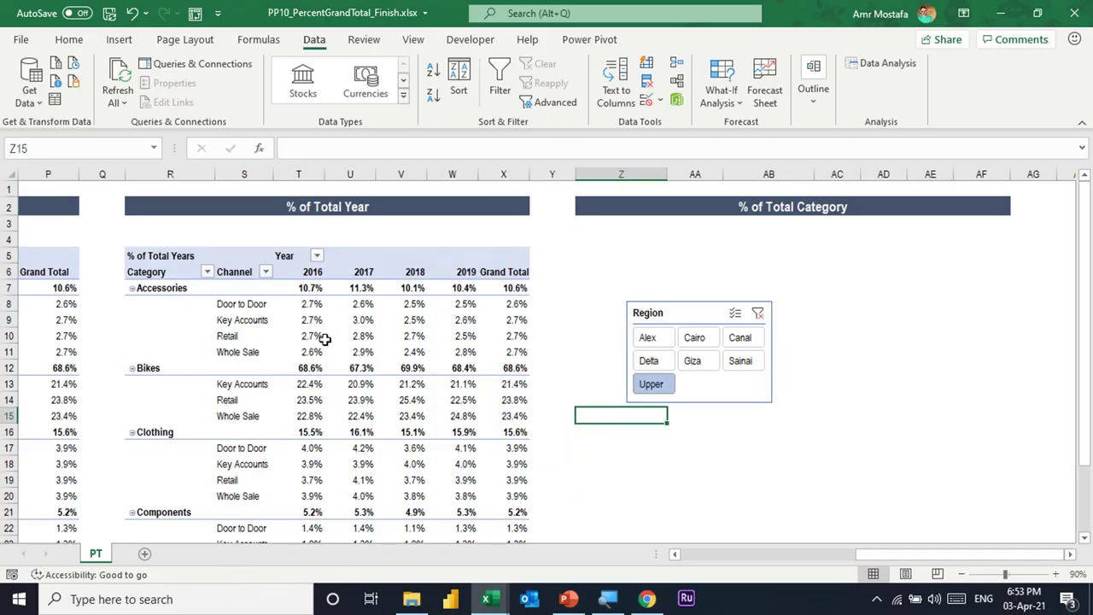
# Step: Review the Accessories percentages and select the whole pivot table range R5:X25
pyautogui.click(309, 336)
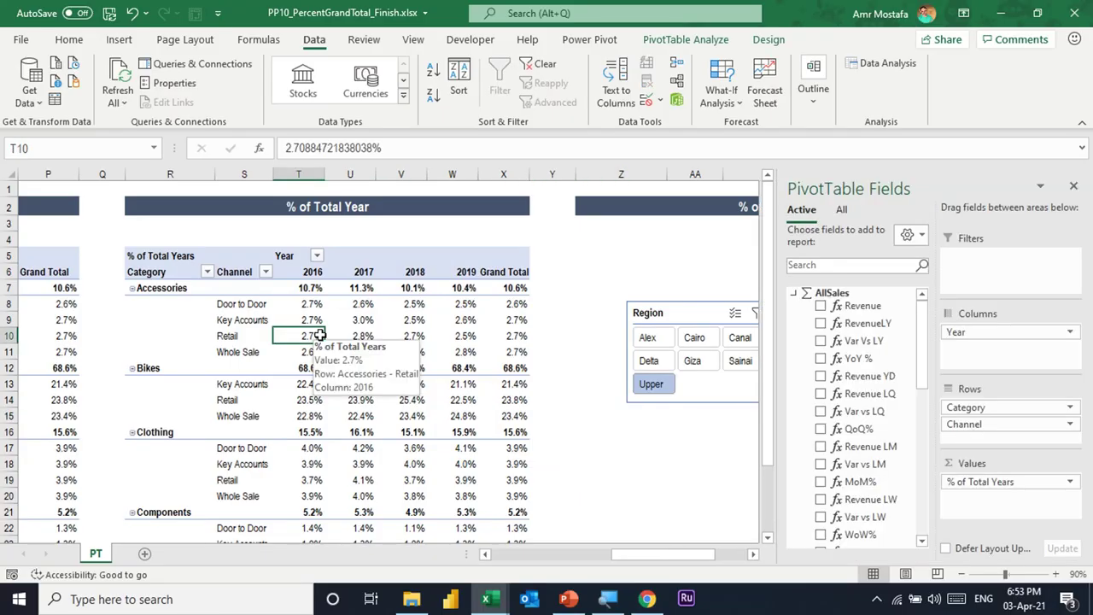
pyautogui.scroll(-2, 339, 344)
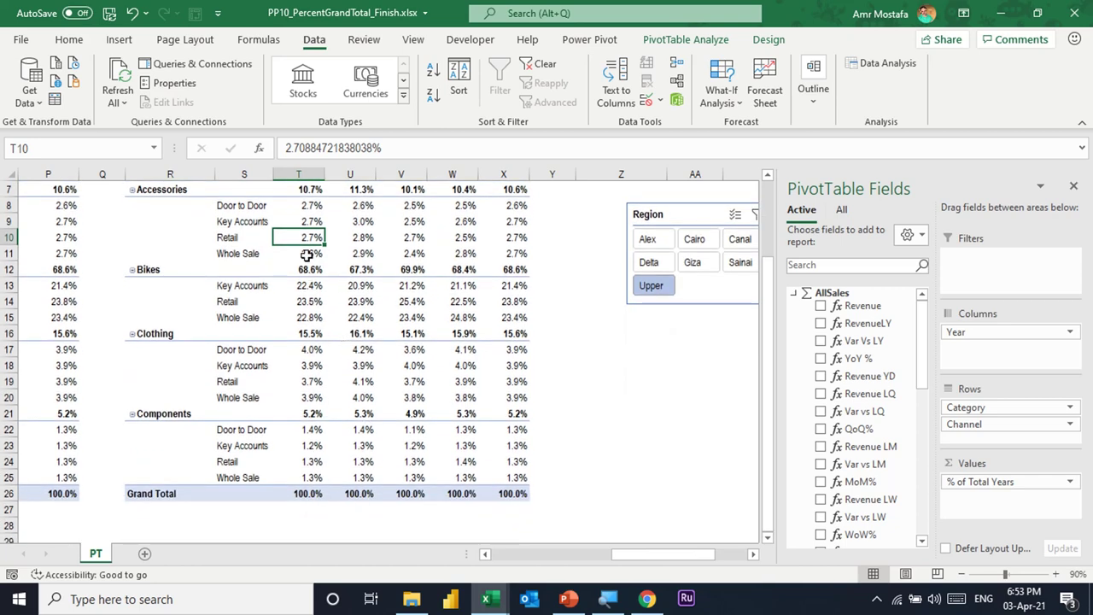
pyautogui.scroll(1, 322, 467)
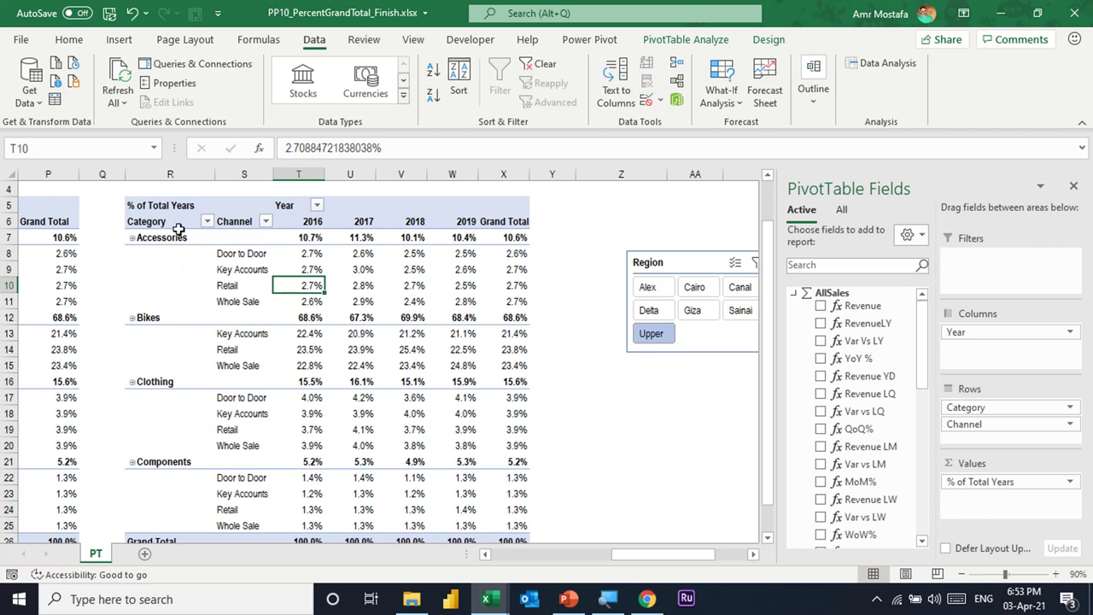
pyautogui.click(504, 240)
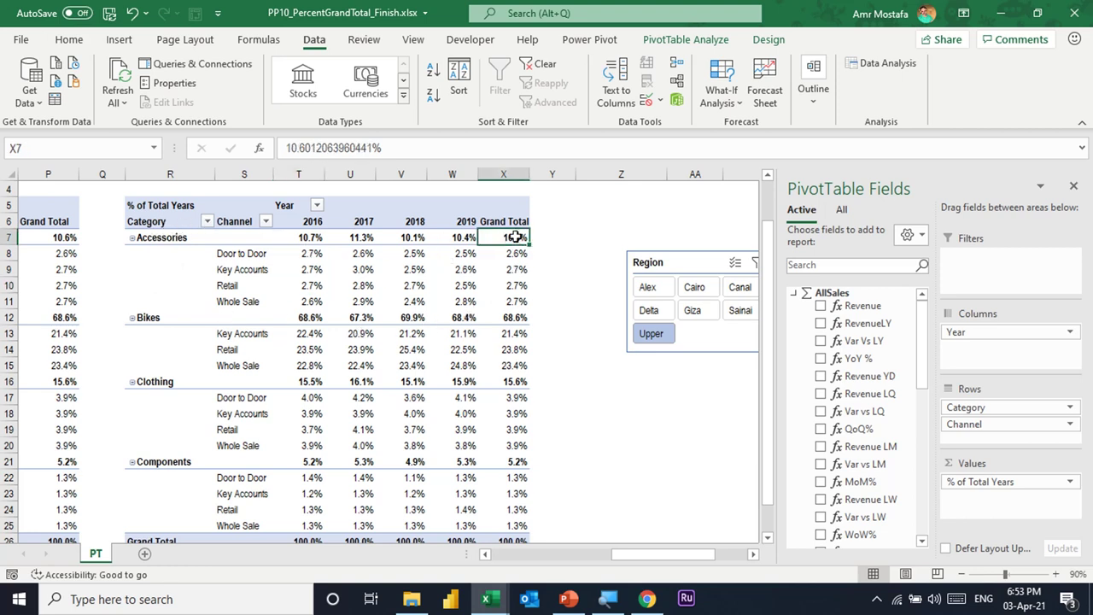
pyautogui.moveTo(516, 238)
pyautogui.moveTo(489, 289)
pyautogui.moveTo(149, 206); pyautogui.dragTo(516, 534)
# Step: Copy the pivot table and paste it at Z5 under the % of Total Category heading
pyautogui.hotkey('ctrl', 'c')
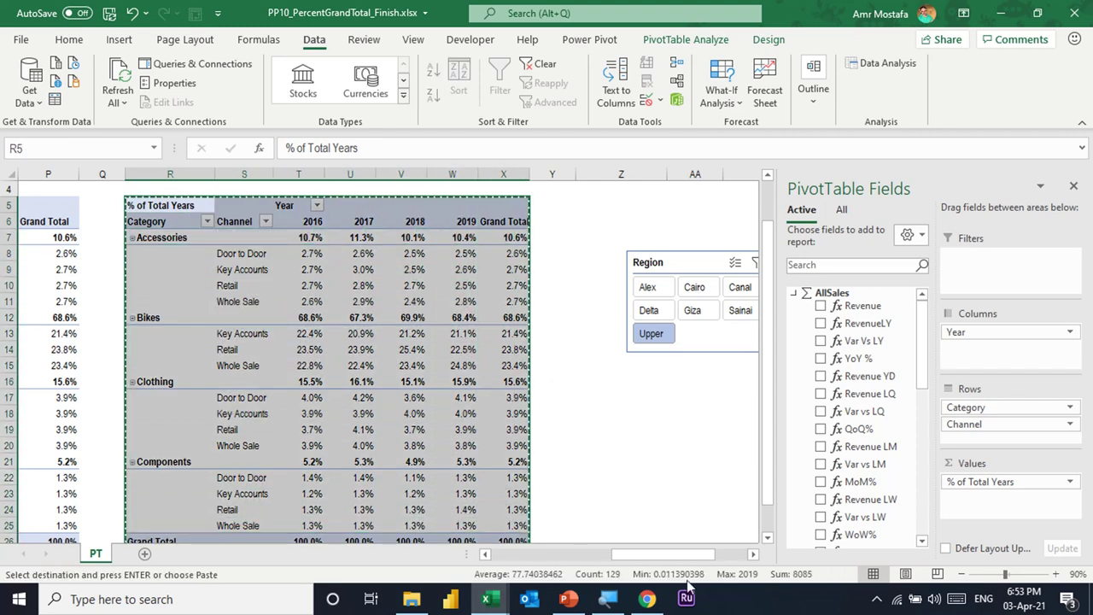
pyautogui.click(754, 553)
pyautogui.scroll(1, 598, 359)
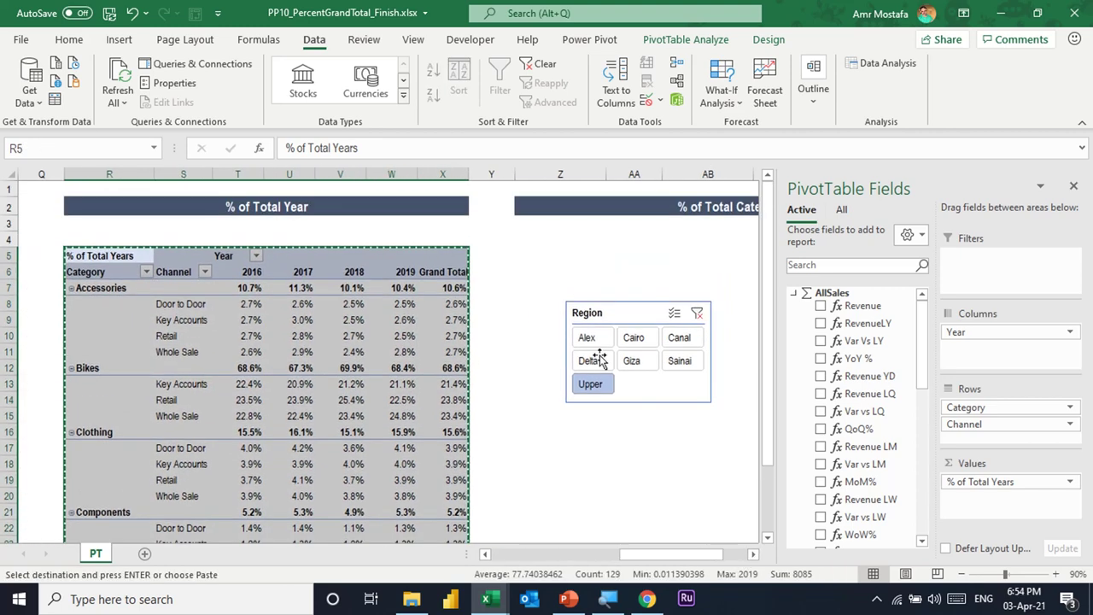
pyautogui.click(540, 255)
pyautogui.hotkey('ctrl', 'v')
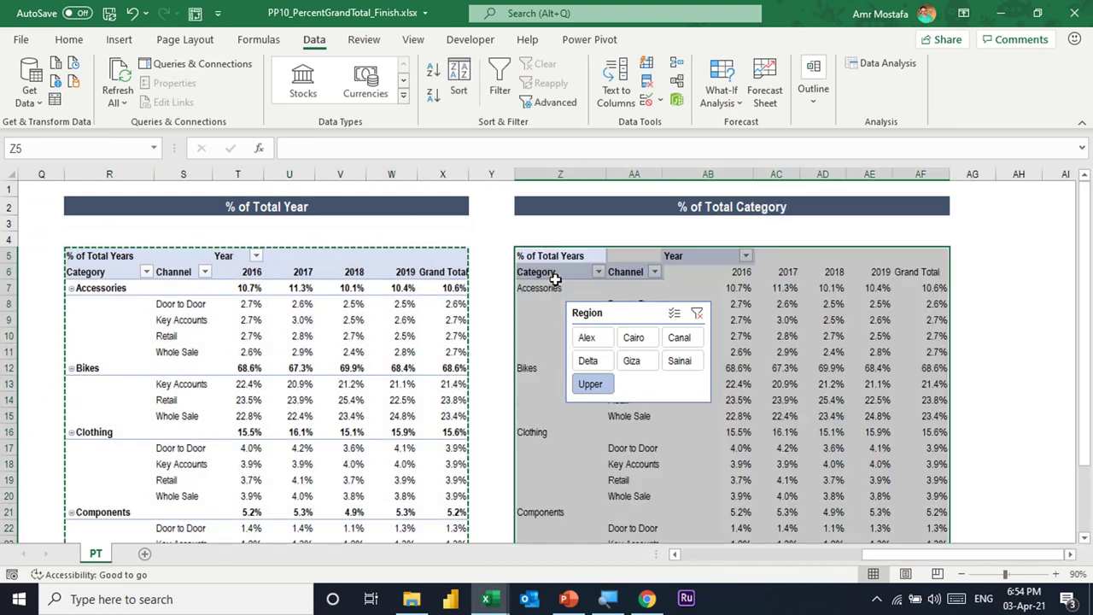
# Step: Move the Region slicer off the copy and remove % of Total Years from its values
pyautogui.click(753, 556)
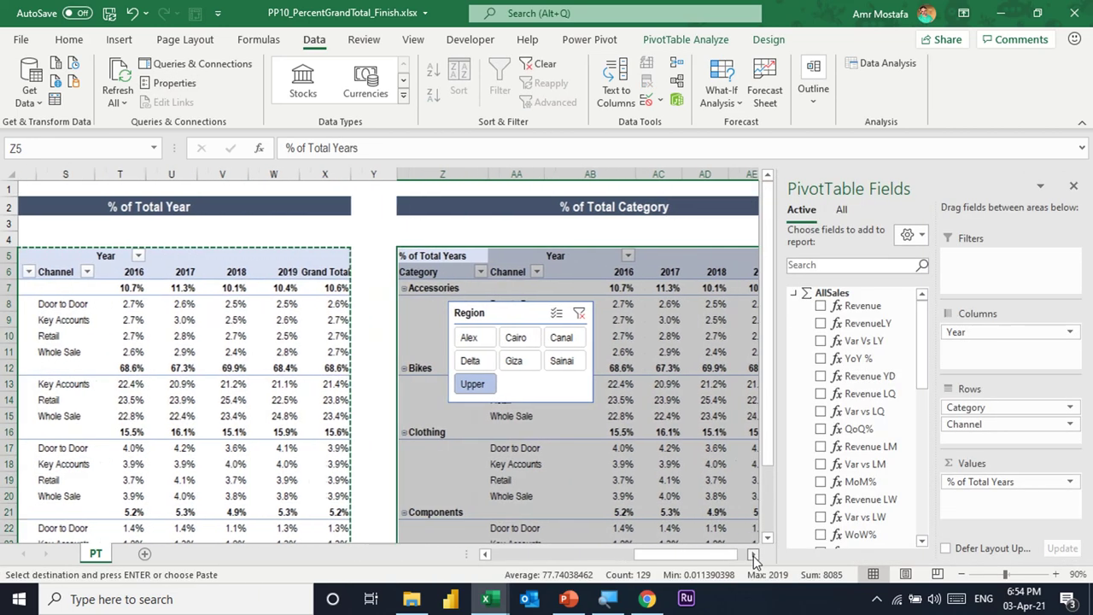
pyautogui.moveTo(221, 312); pyautogui.dragTo(631, 256)
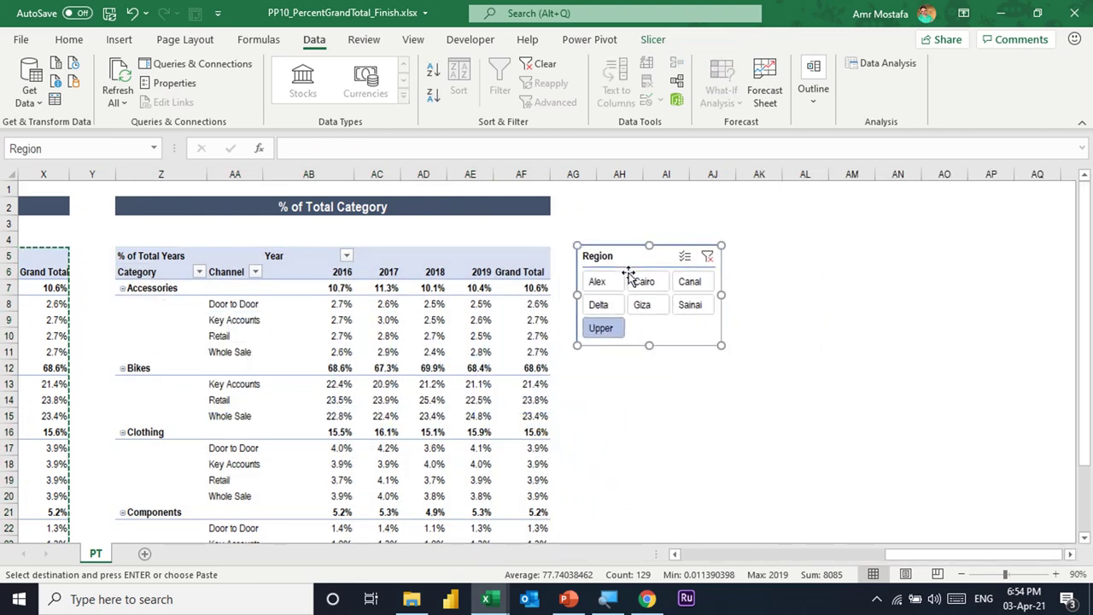
pyautogui.click(419, 338)
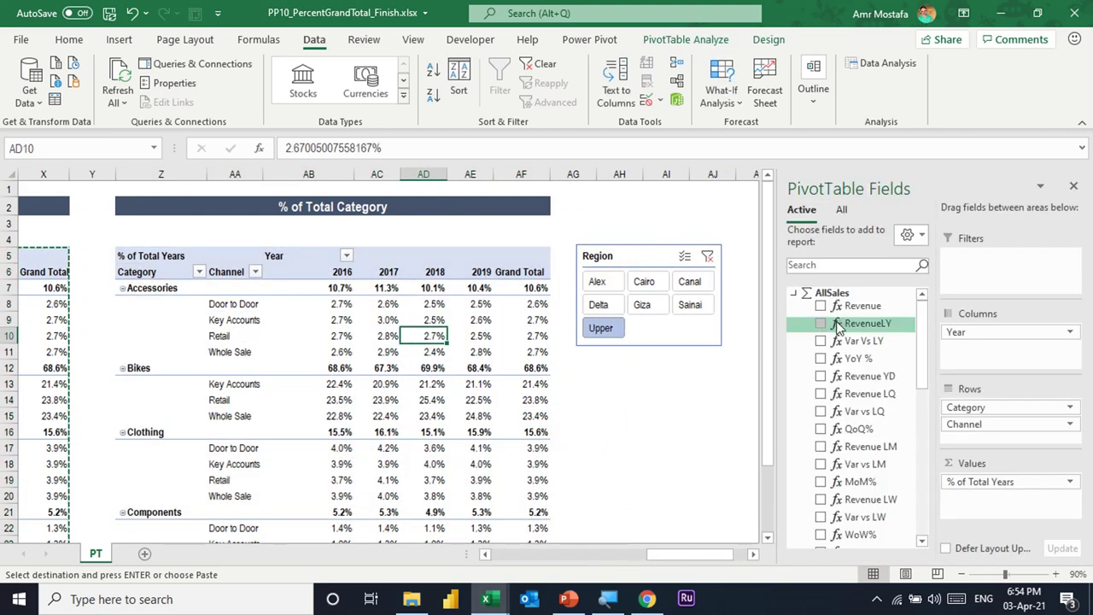
pyautogui.scroll(-2, 854, 342)
pyautogui.scroll(-2, 866, 385)
pyautogui.scroll(-2, 866, 444)
pyautogui.scroll(-2, 854, 504)
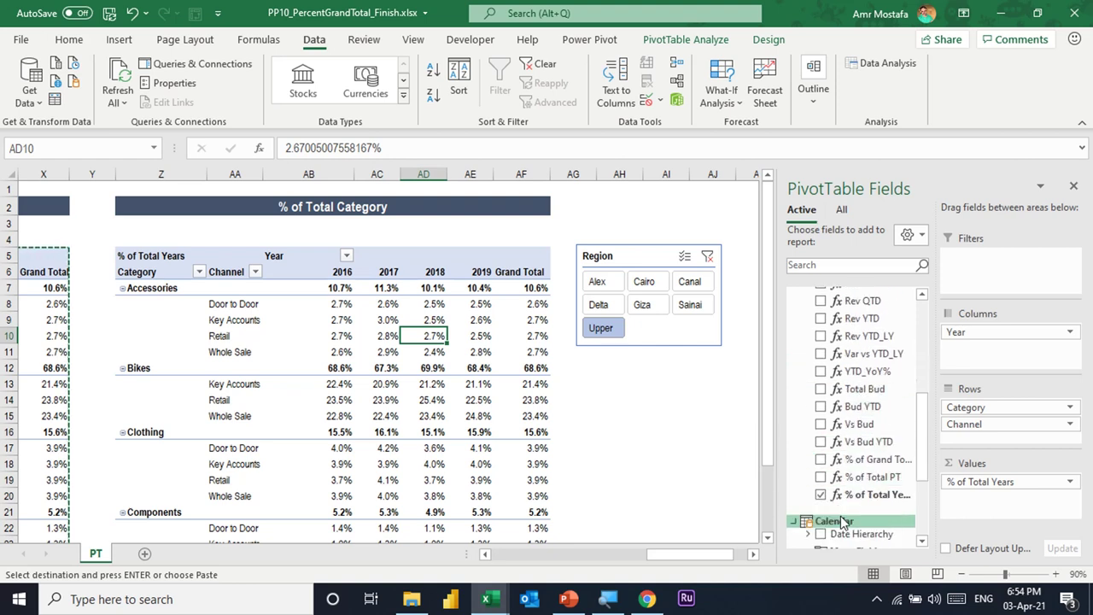
pyautogui.click(822, 496)
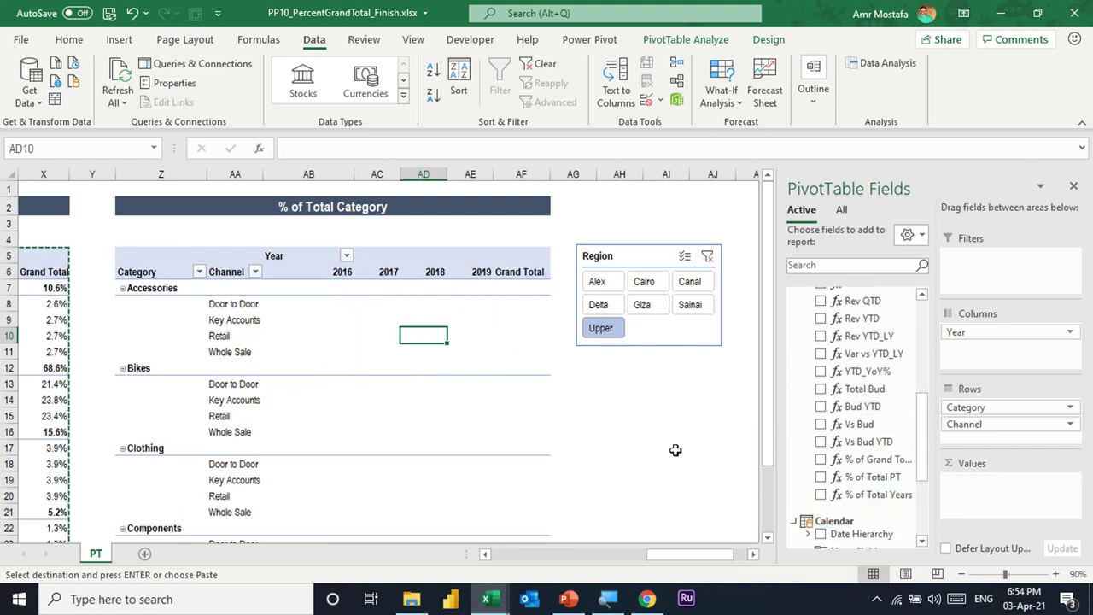
pyautogui.click(333, 332)
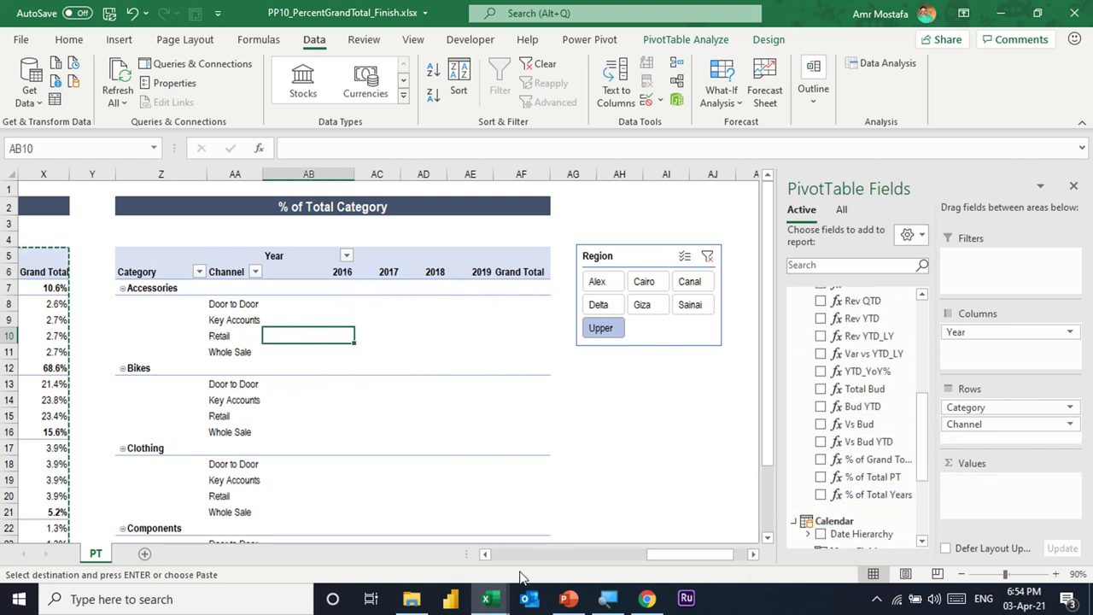
pyautogui.moveTo(502, 598)
pyautogui.click(612, 518)
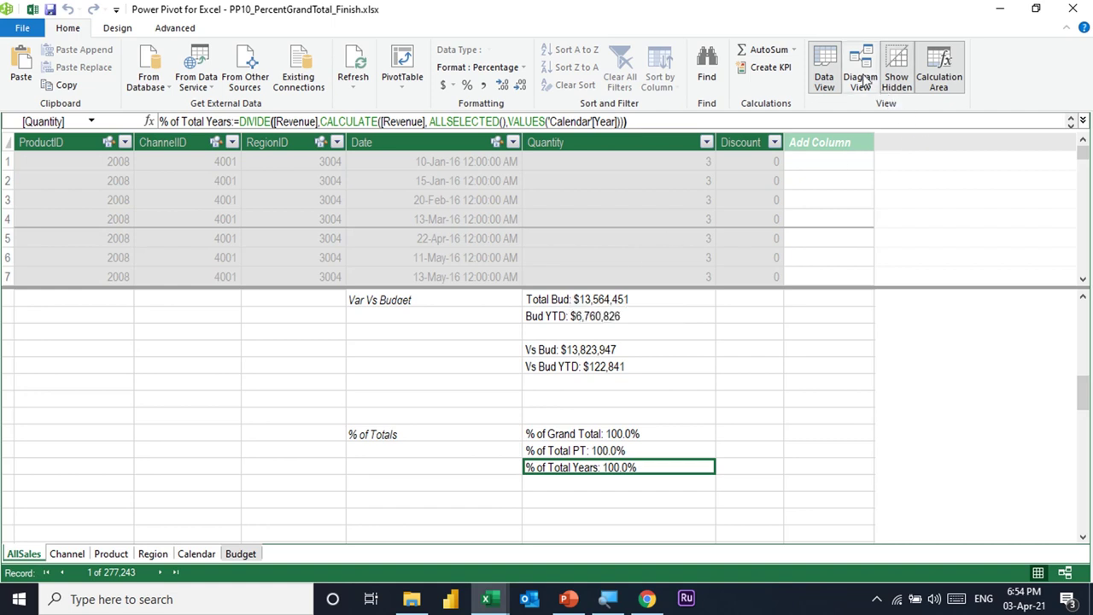
pyautogui.click(861, 75)
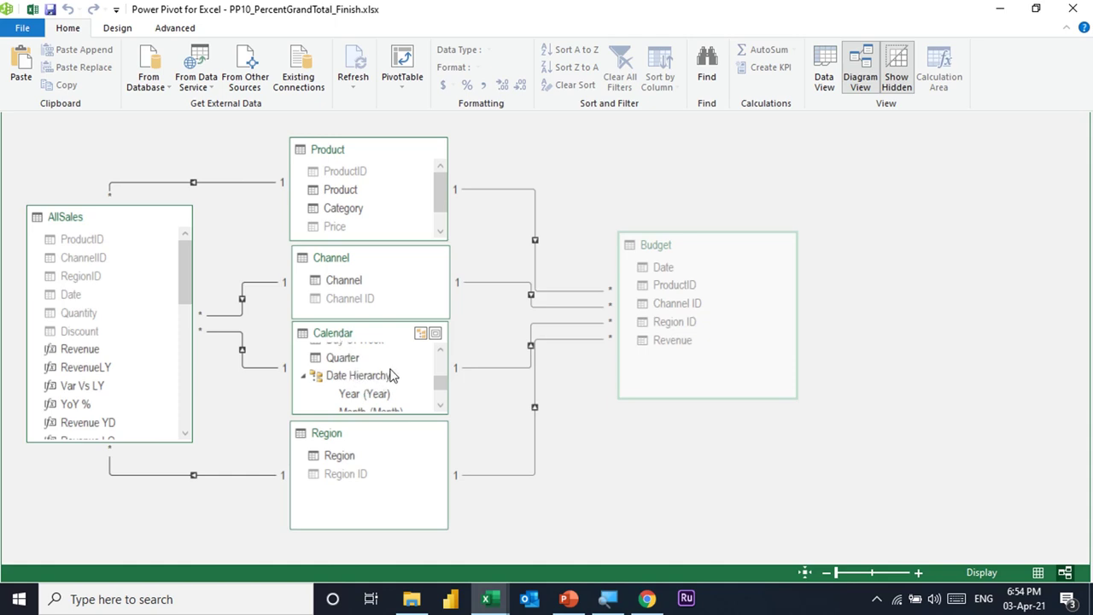
pyautogui.scroll(1, 336, 362)
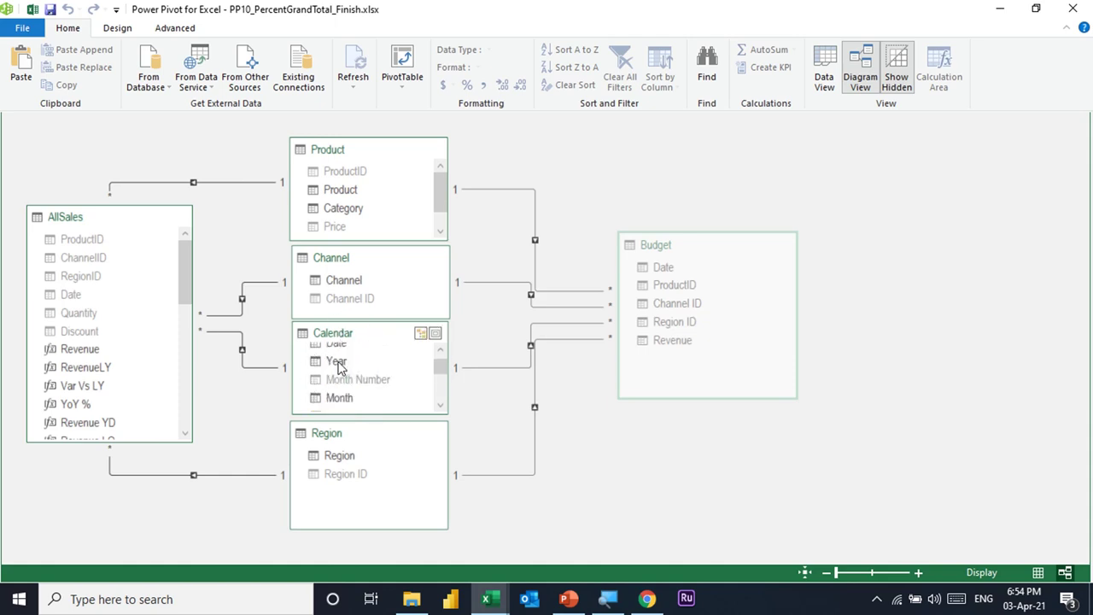
pyautogui.scroll(-1, 353, 376)
pyautogui.scroll(1, 366, 376)
pyautogui.click(337, 362)
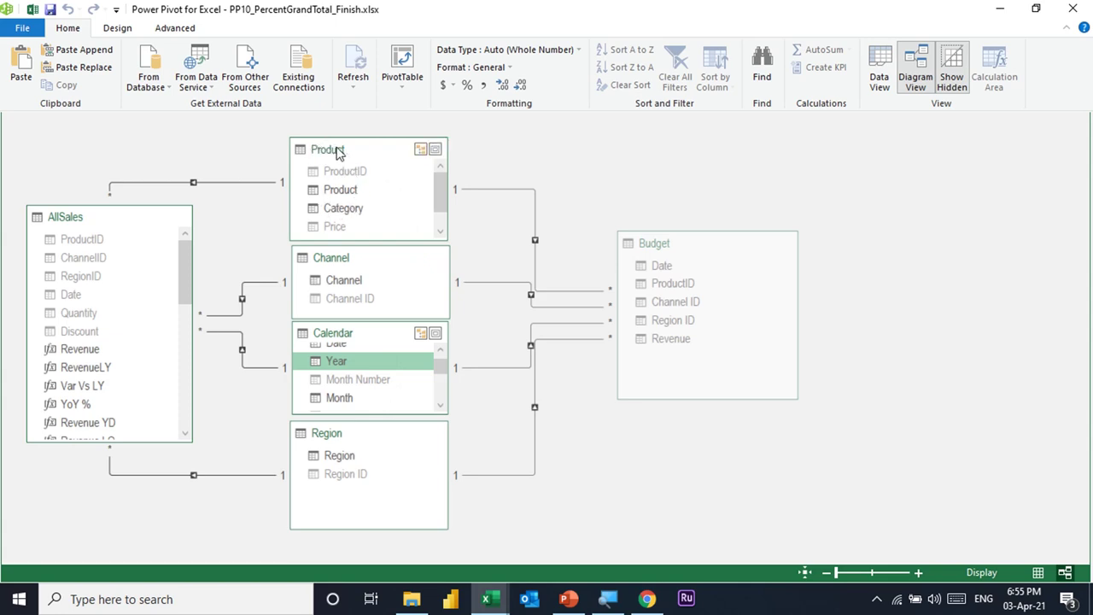
pyautogui.click(341, 211)
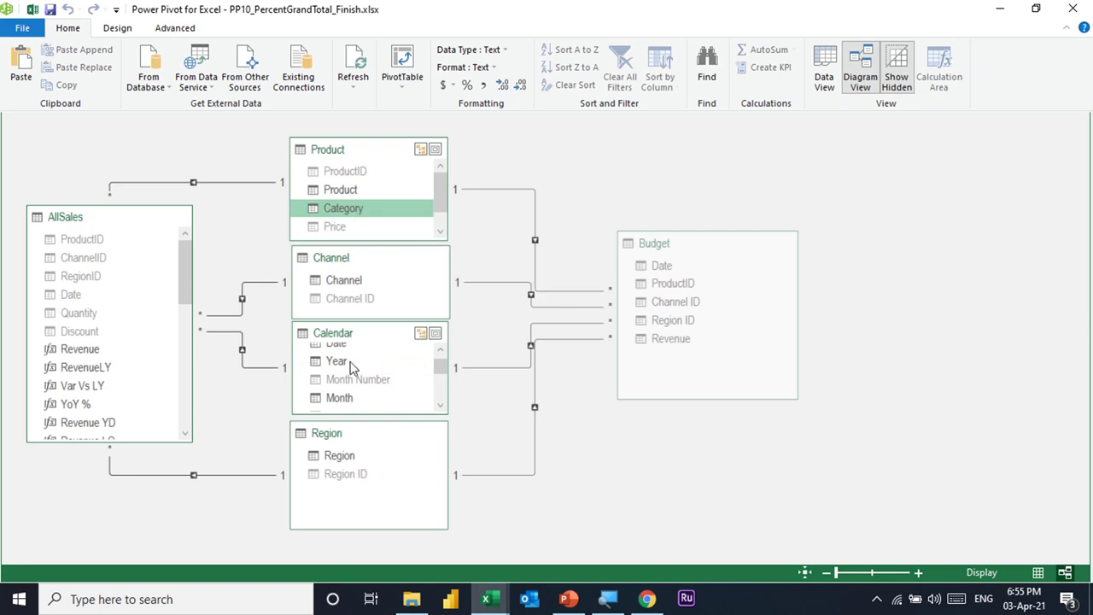
pyautogui.click(823, 95)
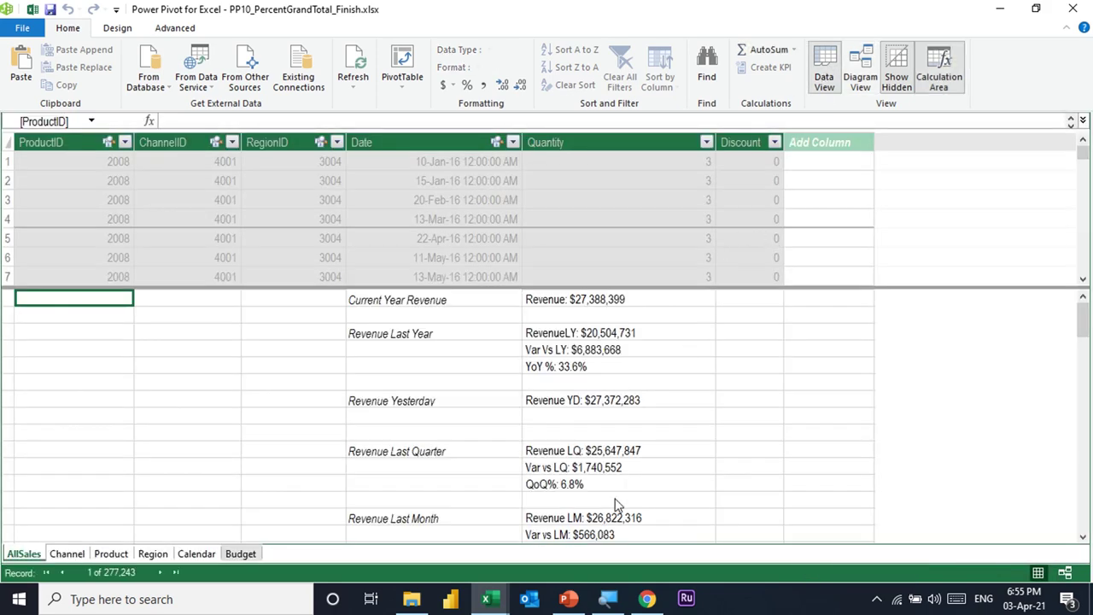
# Step: Create a new measure named % of Total Category from a copy of the % of Total Years formula
pyautogui.scroll(-3, 618, 505)
pyautogui.scroll(-5, 618, 505)
pyautogui.click(589, 404)
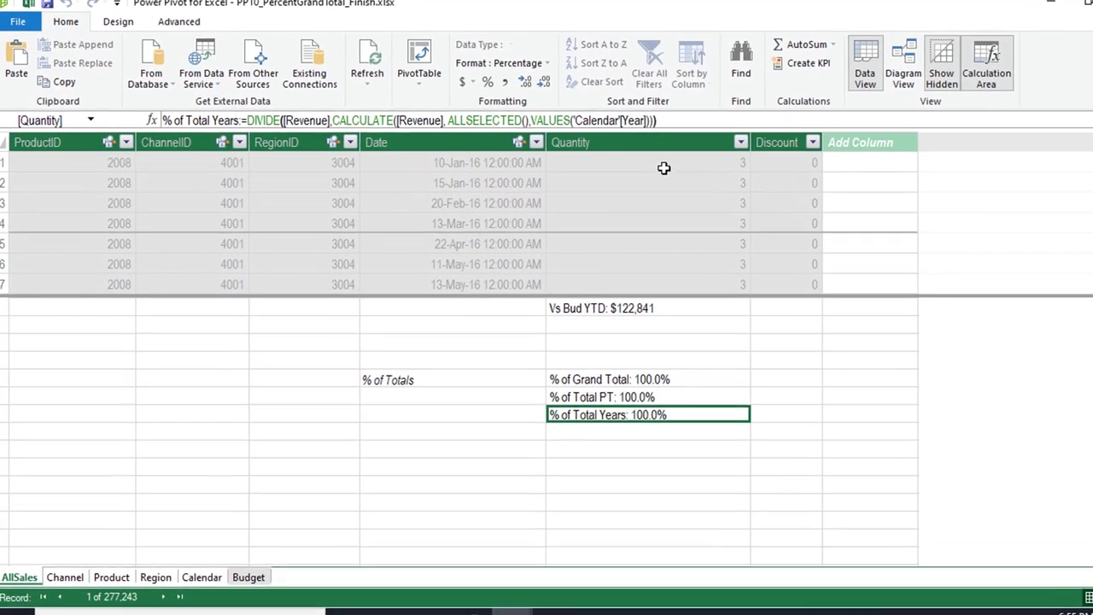
pyautogui.moveTo(657, 121); pyautogui.dragTo(241, 122)
pyautogui.hotkey('ctrl', 'c')
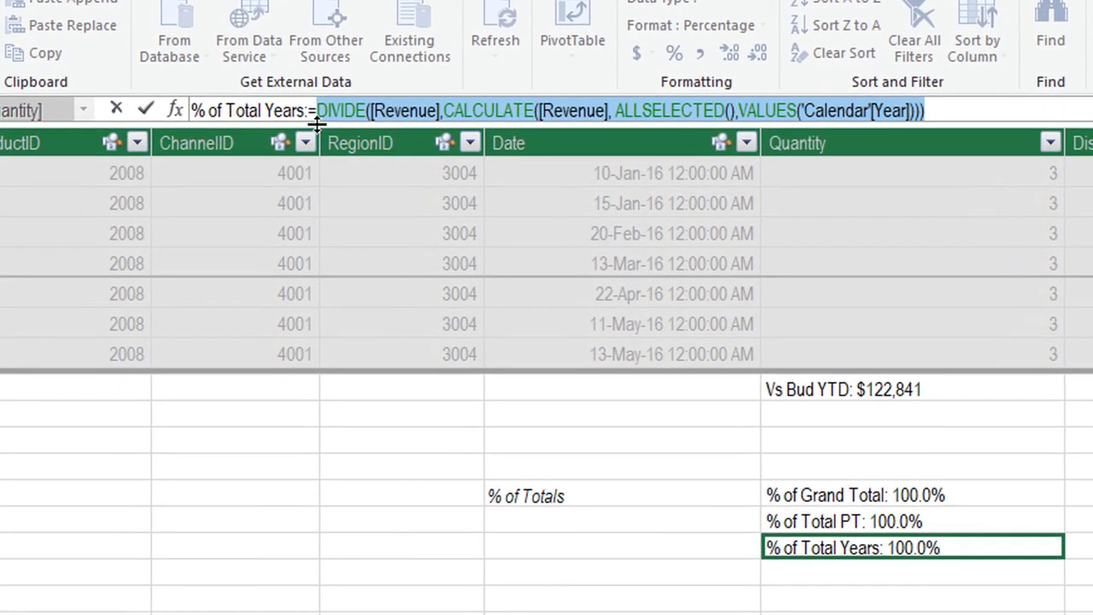
pyautogui.click(792, 577)
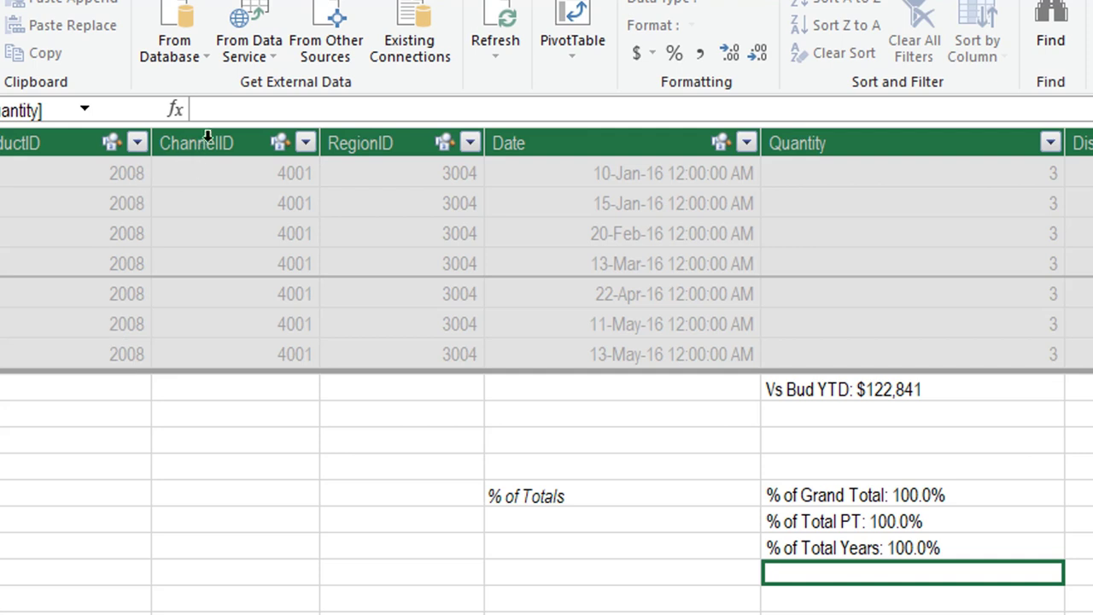
pyautogui.click(227, 111)
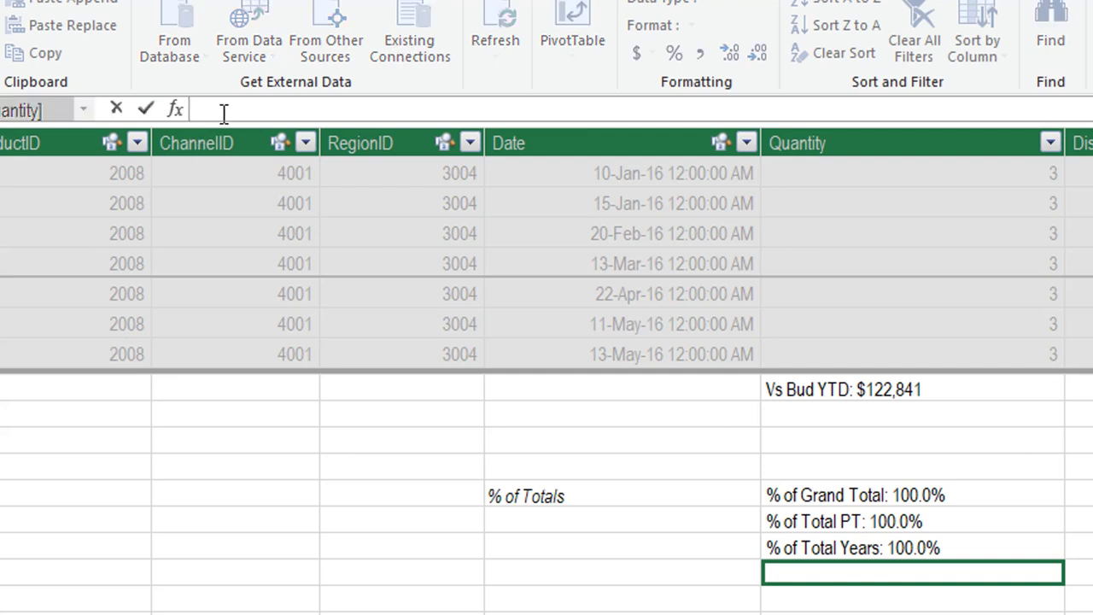
pyautogui.write('% of')
pyautogui.write('[Total Cate')
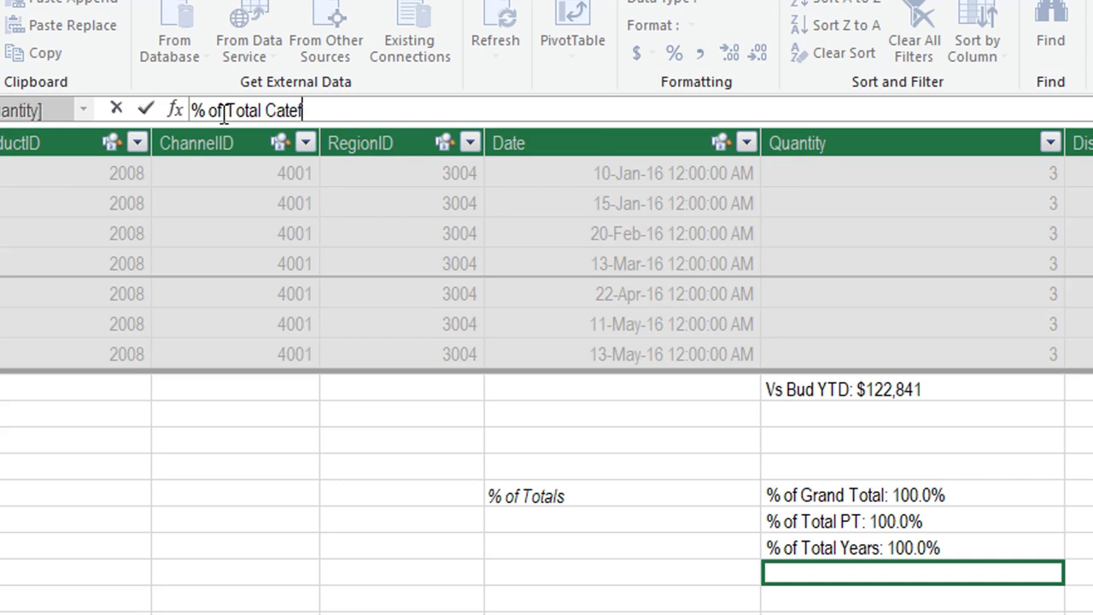
pyautogui.write('go')
pyautogui.write('ory:')
pyautogui.hotkey('ctrl', 'v')
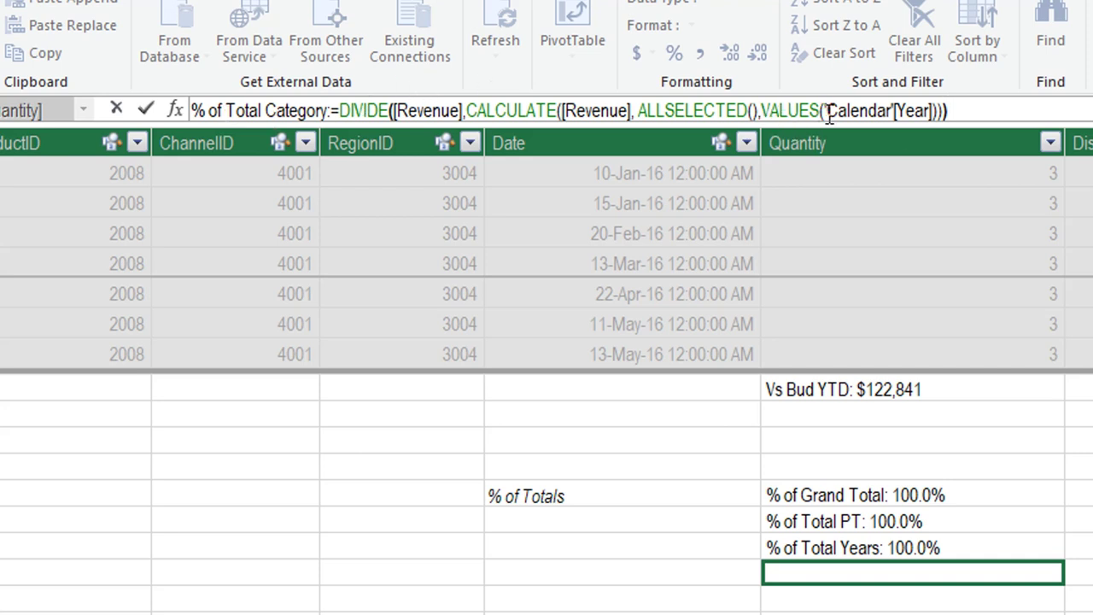
# Step: Replace 'Calendar'[Year] with 'Product'[Category] in the new measure and commit it
pyautogui.moveTo(825, 111); pyautogui.dragTo(938, 113)
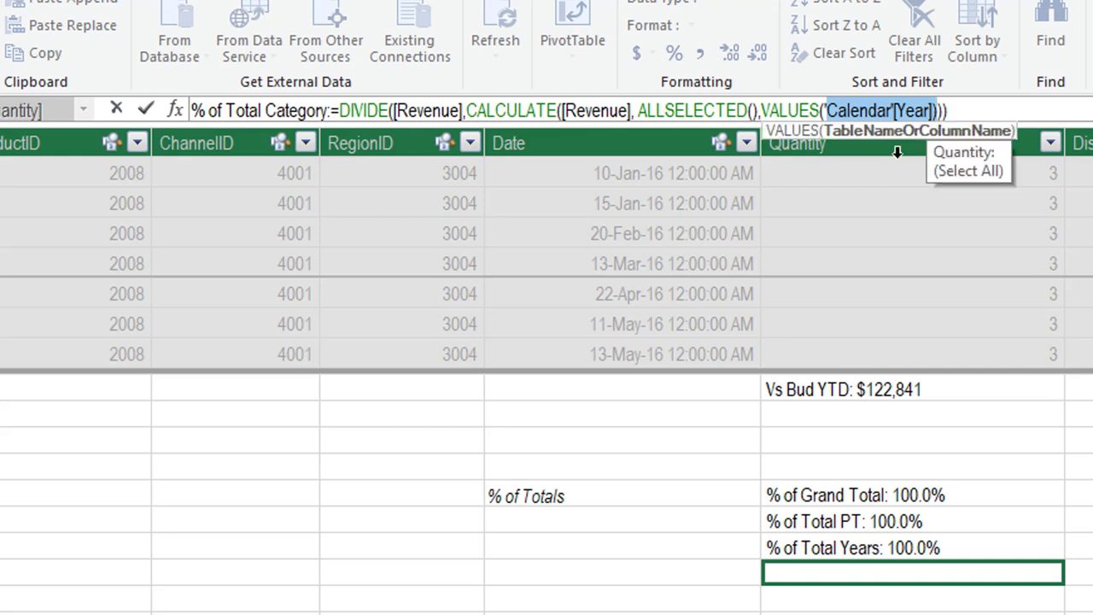
pyautogui.write('P')
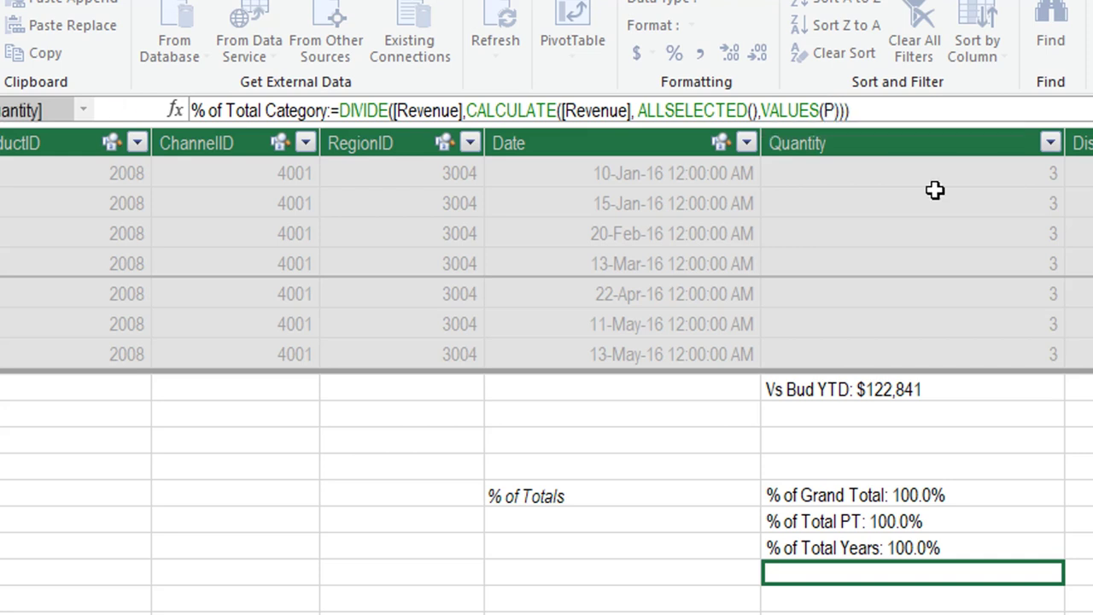
pyautogui.write('rod')
pyautogui.press('Down')
pyautogui.press('Down')
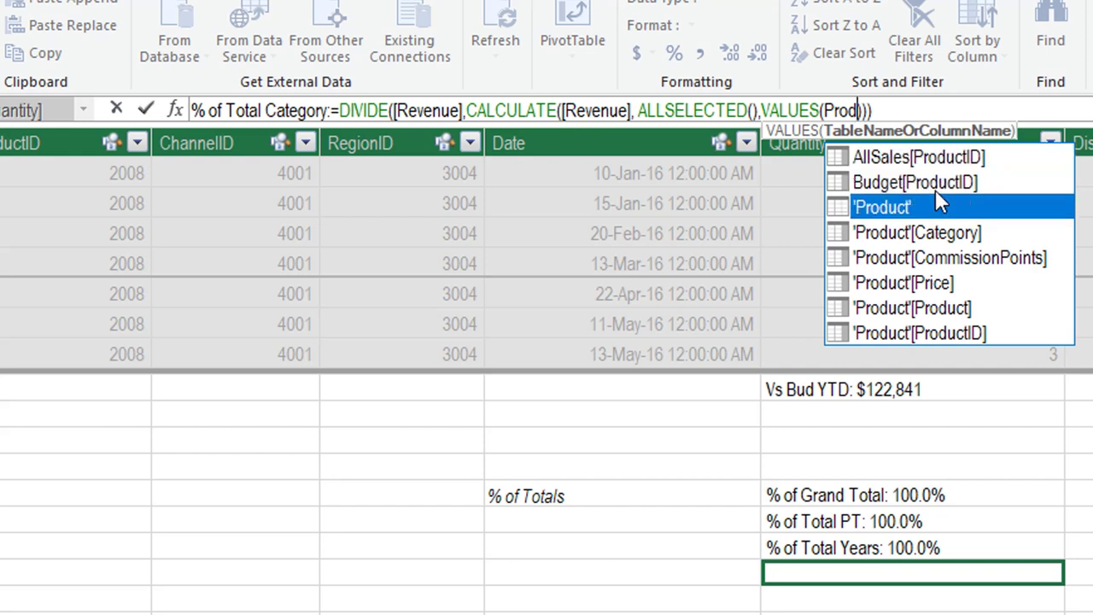
pyautogui.press('Down')
pyautogui.press('Down')
pyautogui.press('Down')
pyautogui.press('Up')
pyautogui.press('Up')
pyautogui.press('Tab')
pyautogui.write(')')
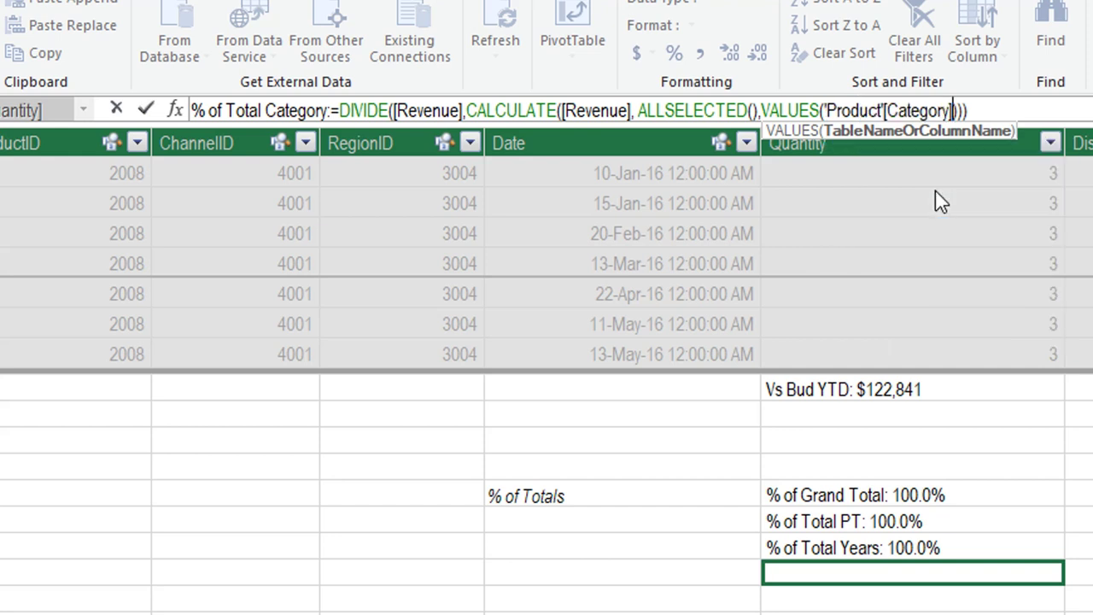
pyautogui.press('Return')
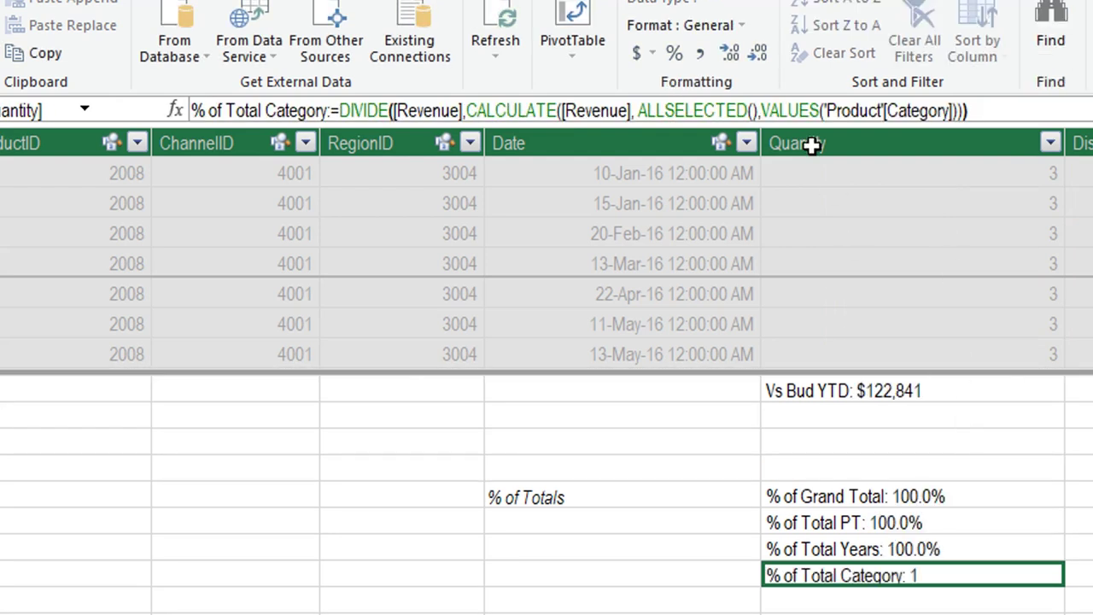
# Step: Format % of Total Category as a percentage with fewer decimals, then select the empty copied pivot
pyautogui.click(675, 54)
pyautogui.click(757, 54)
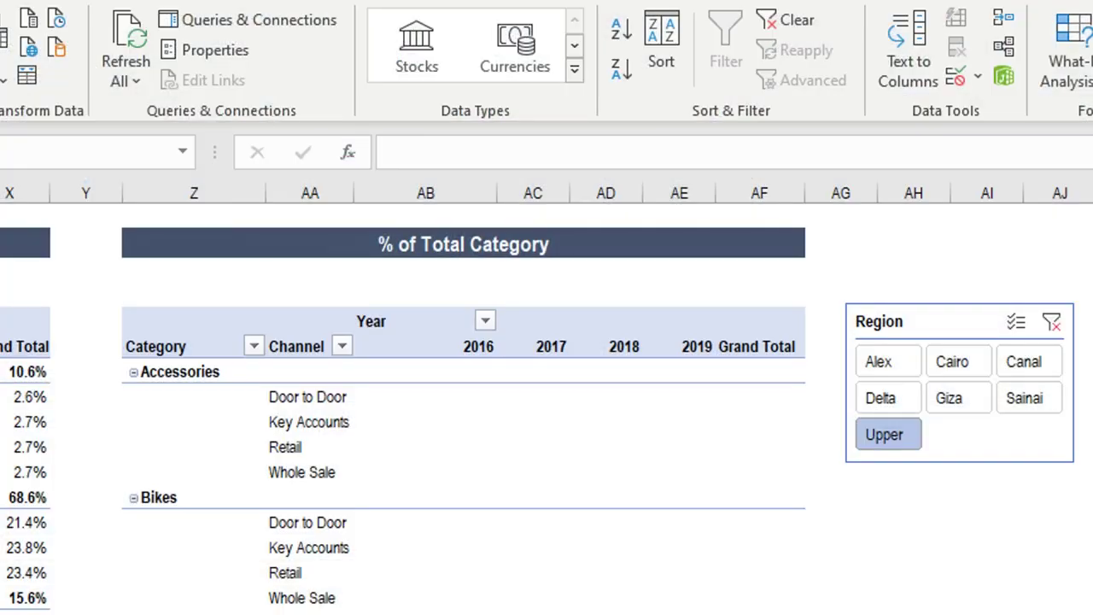
pyautogui.click(546, 420)
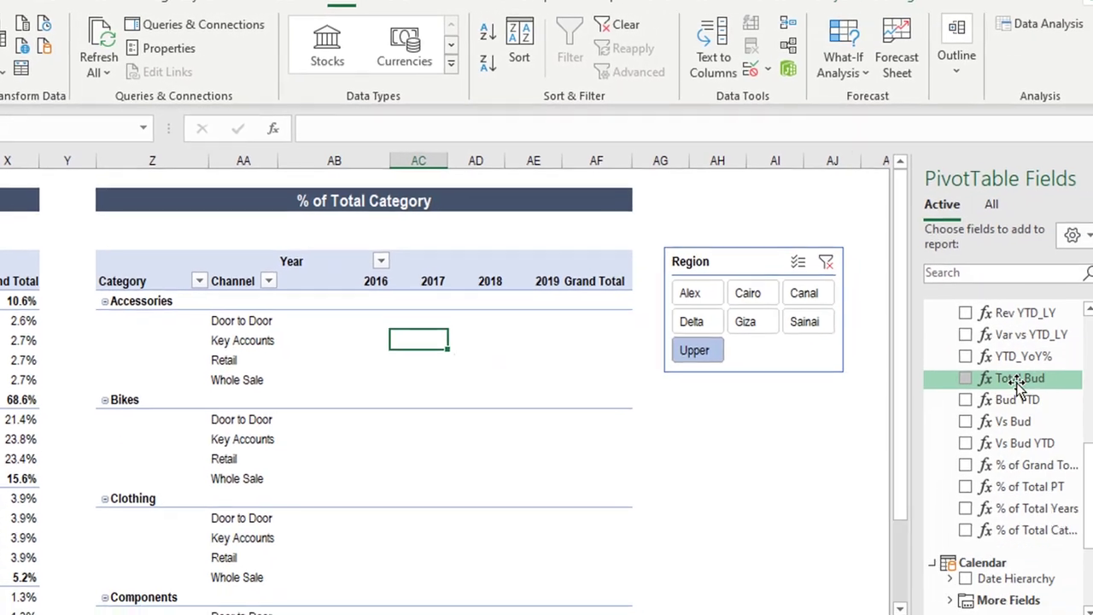
# Step: Add % of Total Category to the pivot and check Accessories, Bikes and Clothing total 100%
pyautogui.click(967, 483)
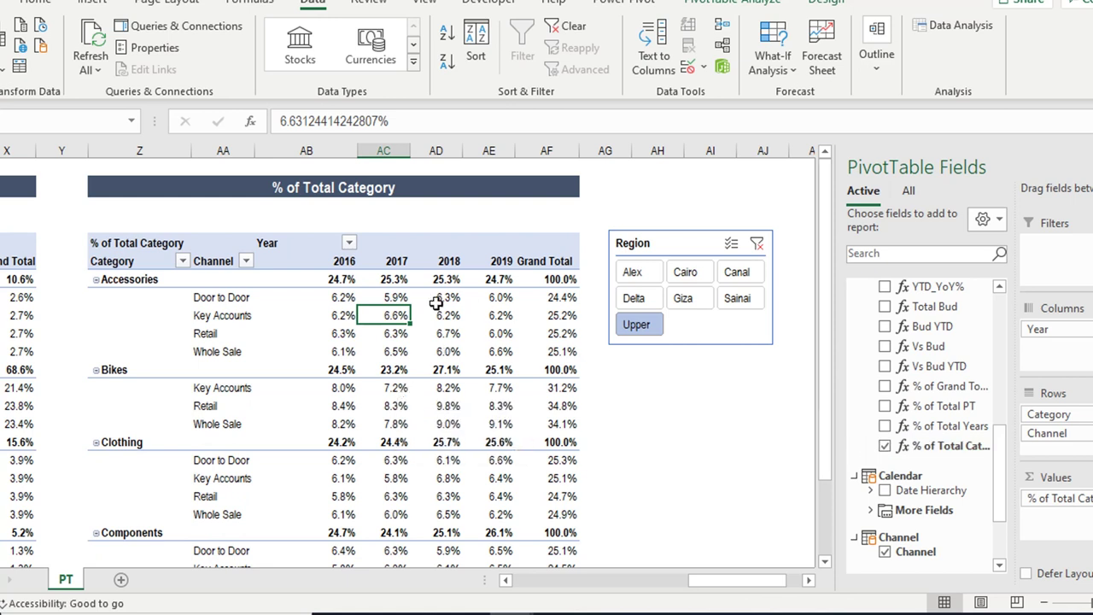
pyautogui.click(576, 278)
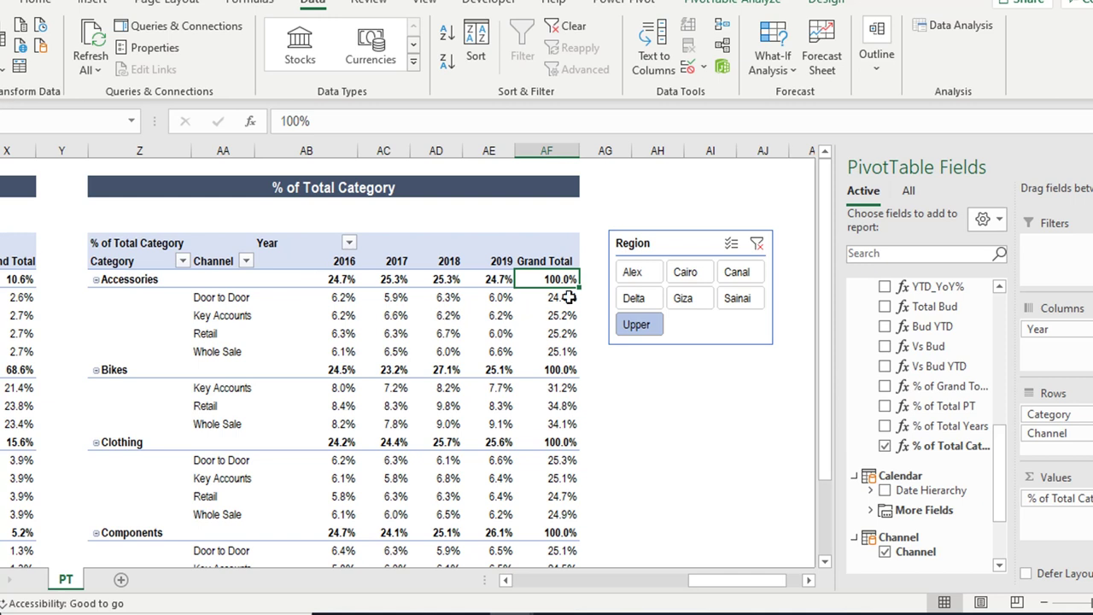
pyautogui.click(574, 370)
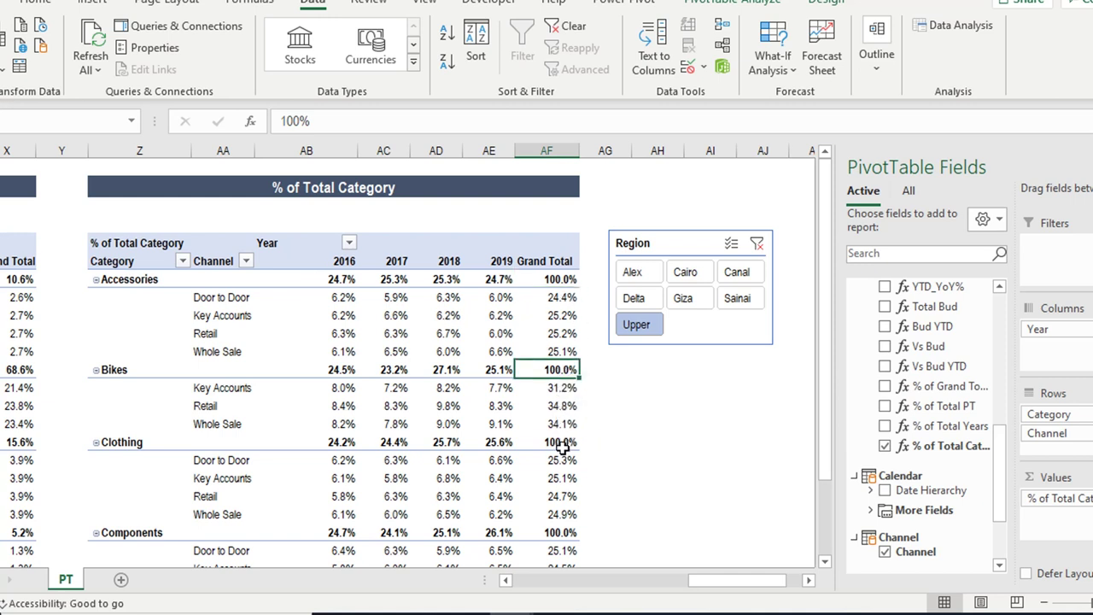
pyautogui.click(562, 444)
# Step: Filter the pivot to the Alex region using the Region slicer
pyautogui.click(686, 274)
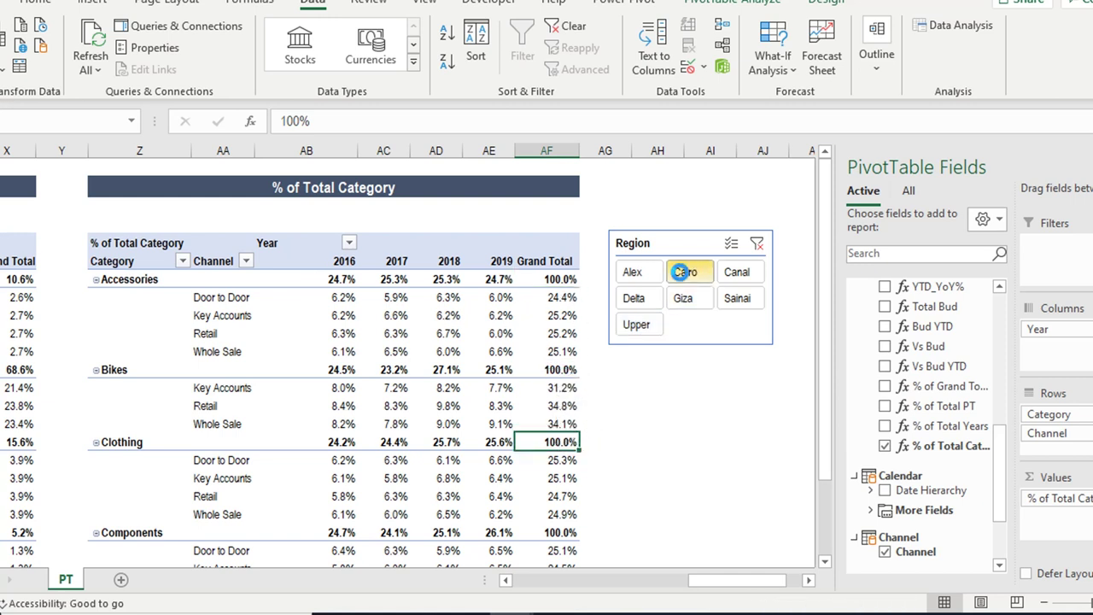
pyautogui.click(634, 275)
pyautogui.scroll(-1, 466, 354)
pyautogui.scroll(-1, 465, 354)
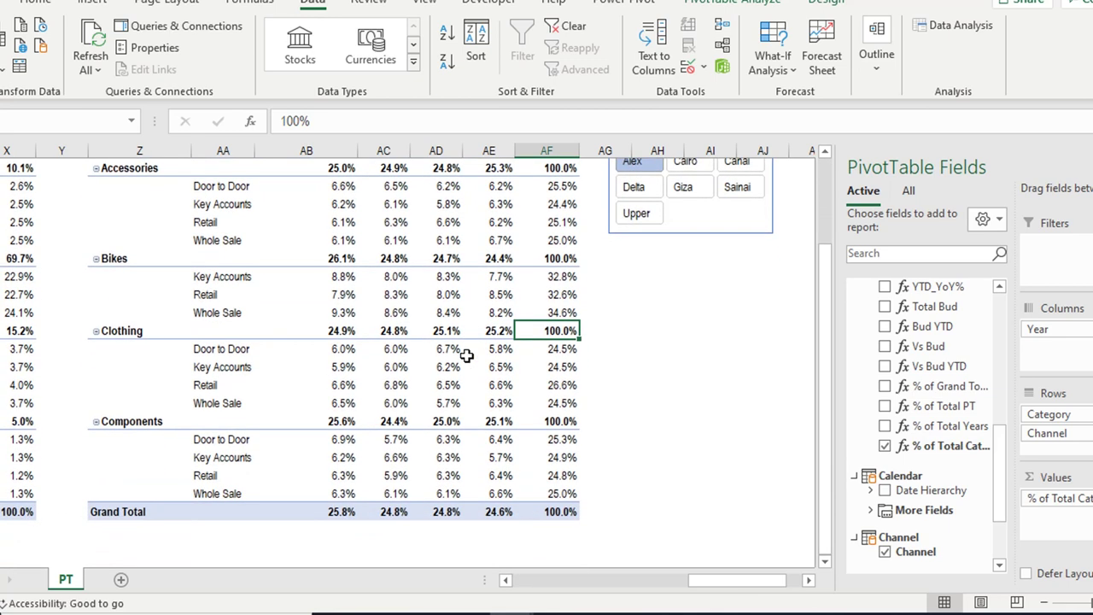
pyautogui.scroll(1, 466, 354)
pyautogui.scroll(1, 466, 354)
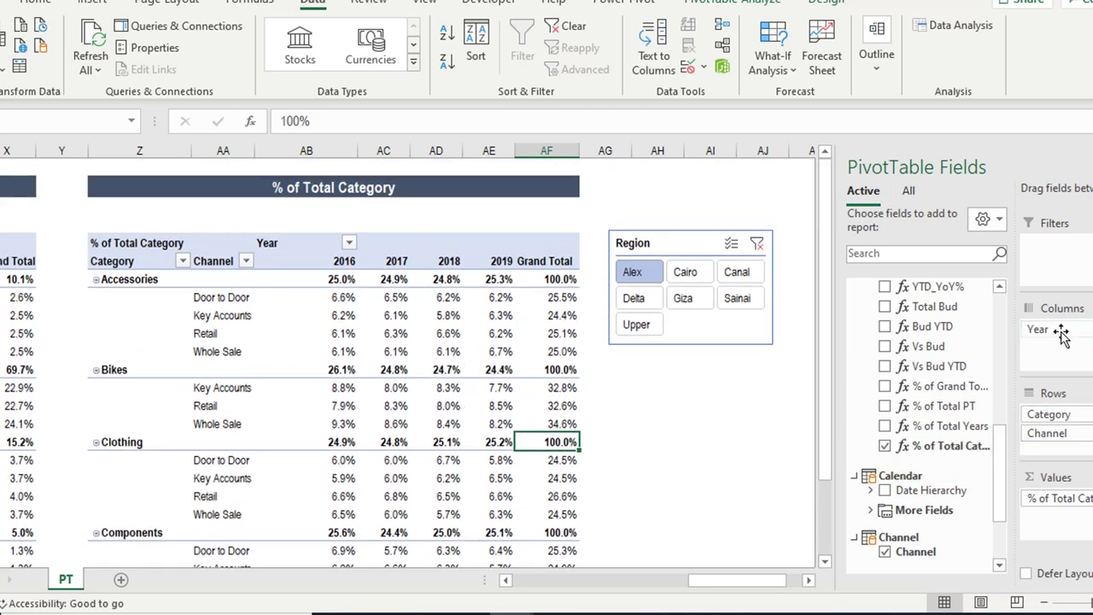
# Step: Move Year from the pivot columns into the report filter area
pyautogui.moveTo(1060, 332)
pyautogui.mouseDown()
pyautogui.moveTo(1080, 242)
pyautogui.moveTo(1059, 243)
pyautogui.mouseUp()
pyautogui.click(303, 257)
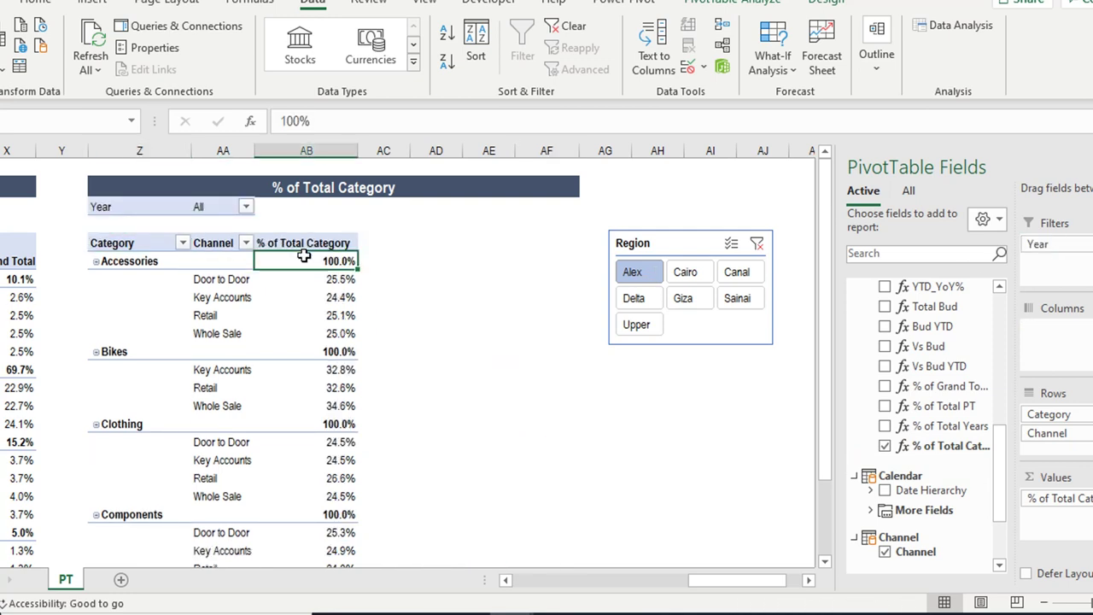
pyautogui.scroll(-2, 303, 256)
pyautogui.scroll(1, 304, 254)
pyautogui.scroll(1, 304, 254)
# Step: Filter the pivot's Year report filter to show only 2018
pyautogui.click(248, 206)
pyautogui.click(52, 252)
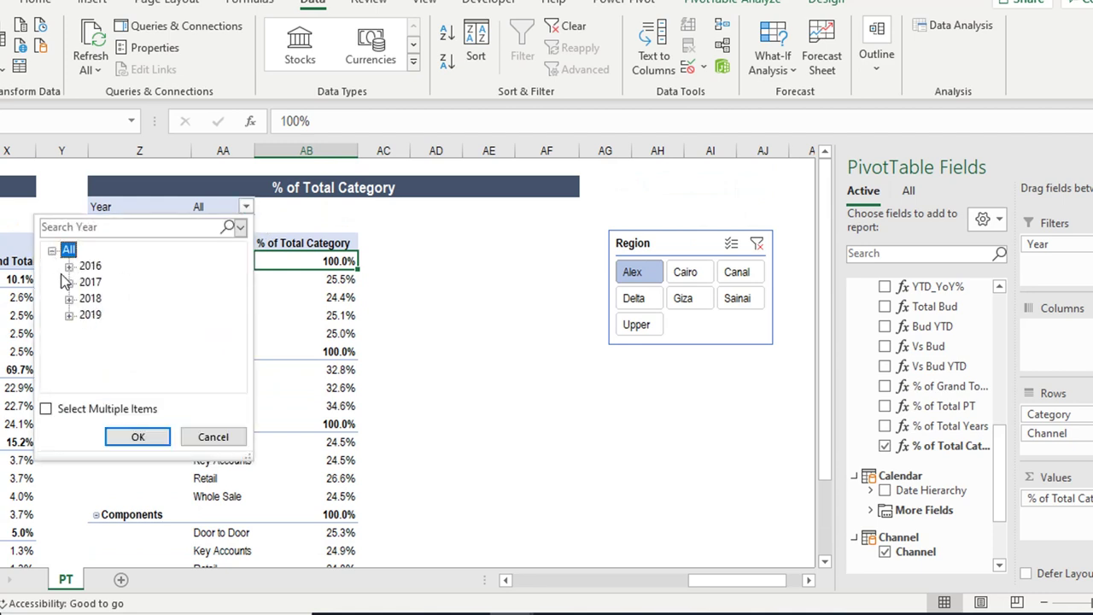
pyautogui.click(89, 283)
pyautogui.click(90, 298)
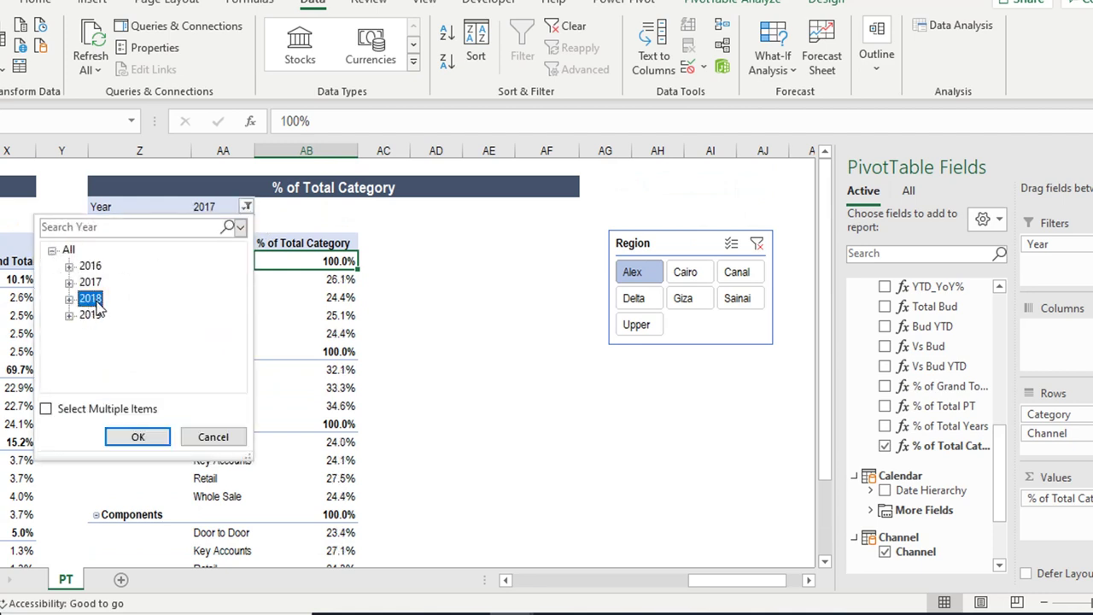
pyautogui.click(141, 437)
pyautogui.scroll(-2, 341, 300)
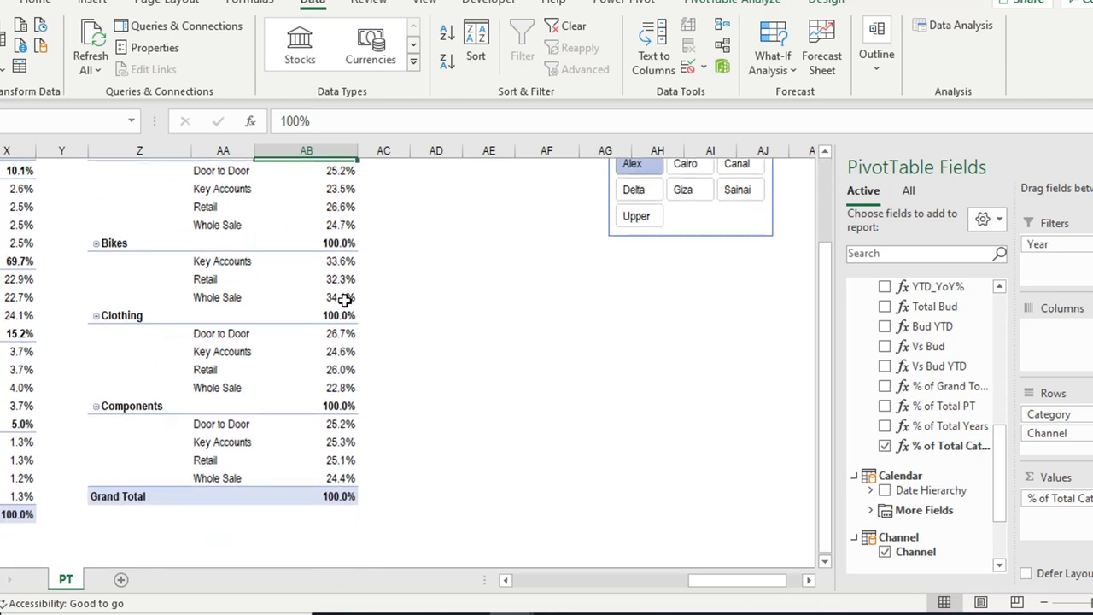
pyautogui.scroll(1, 342, 279)
pyautogui.scroll(-1, 320, 303)
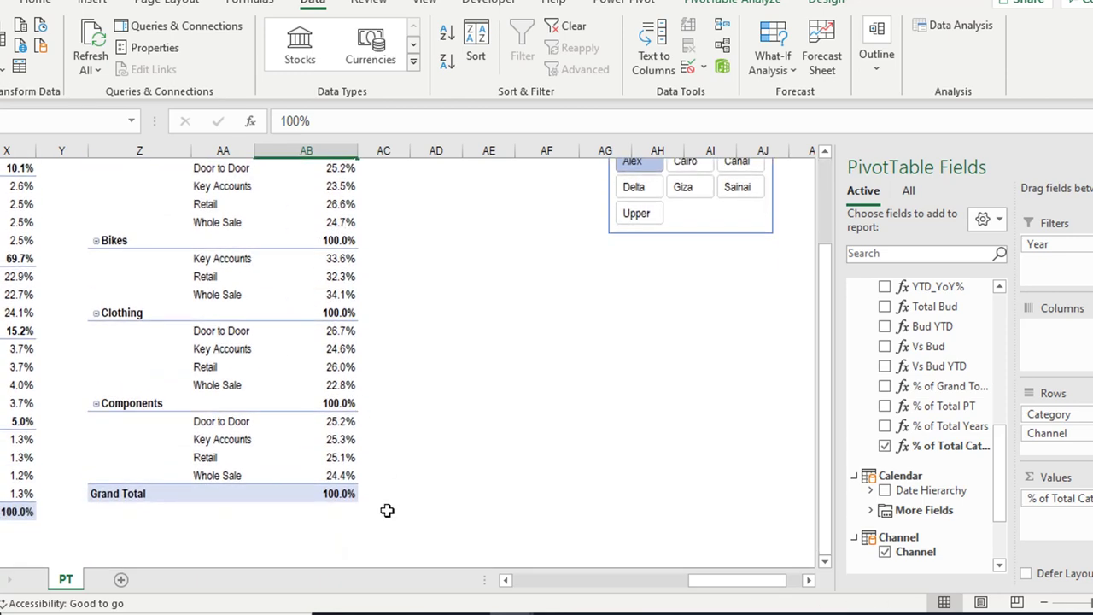
# Step: Check the 100% Grand Total and move the Region slicer further left
pyautogui.click(343, 495)
pyautogui.scroll(1, 373, 478)
pyautogui.scroll(1, 334, 281)
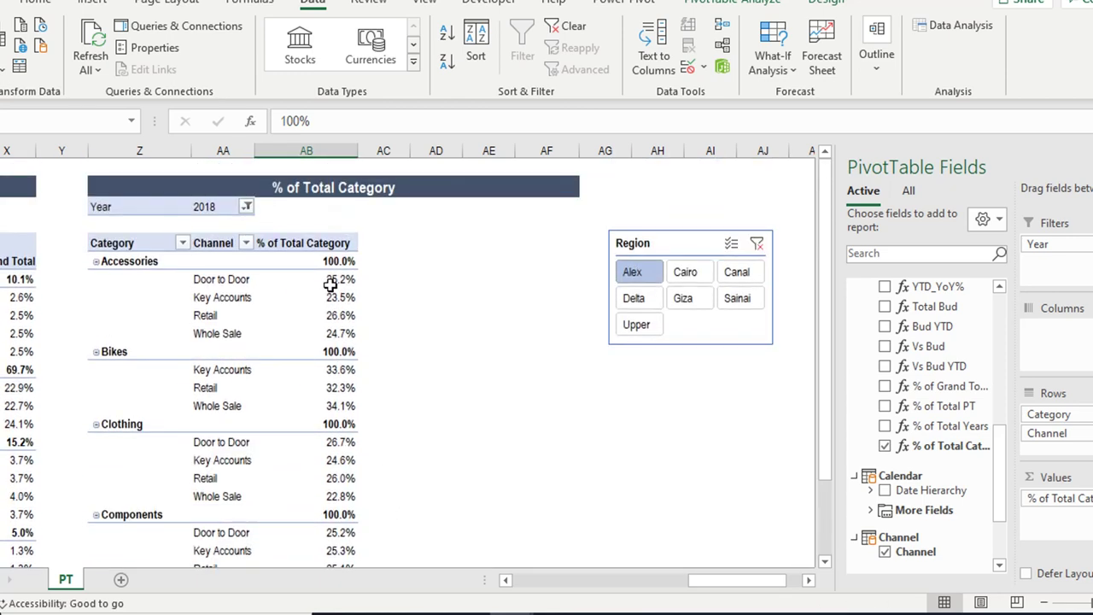
pyautogui.scroll(-1, 344, 457)
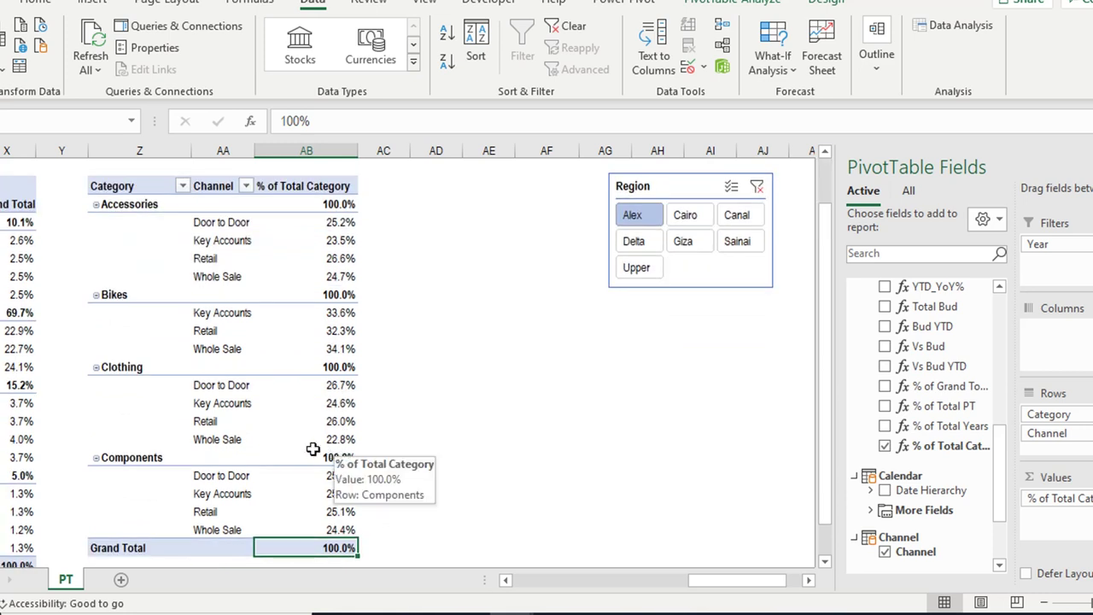
pyautogui.moveTo(315, 255)
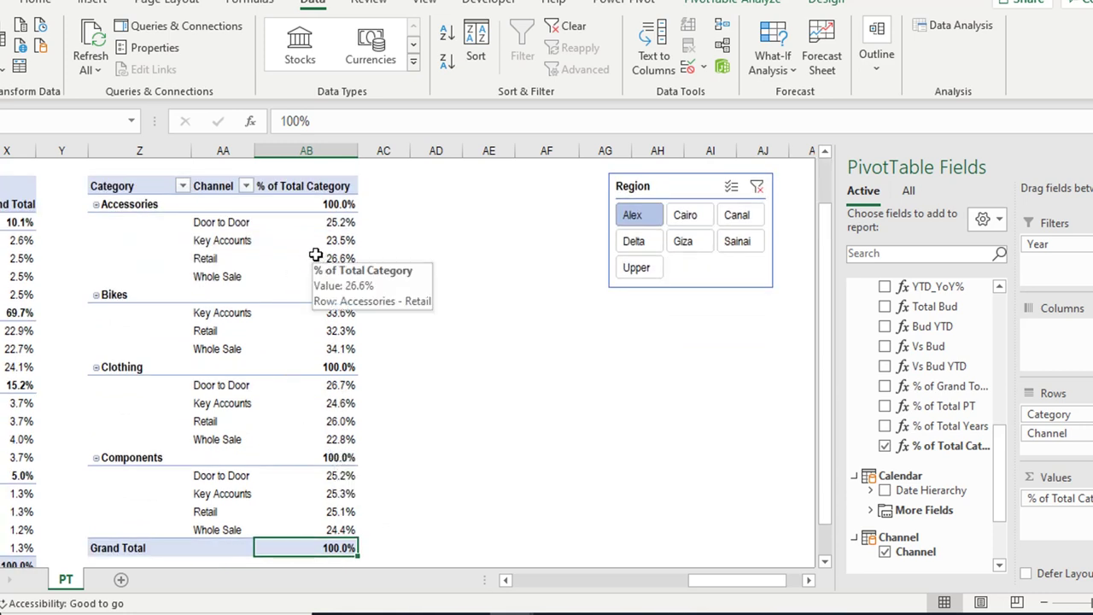
pyautogui.scroll(1, 512, 256)
pyautogui.moveTo(633, 243); pyautogui.dragTo(455, 248)
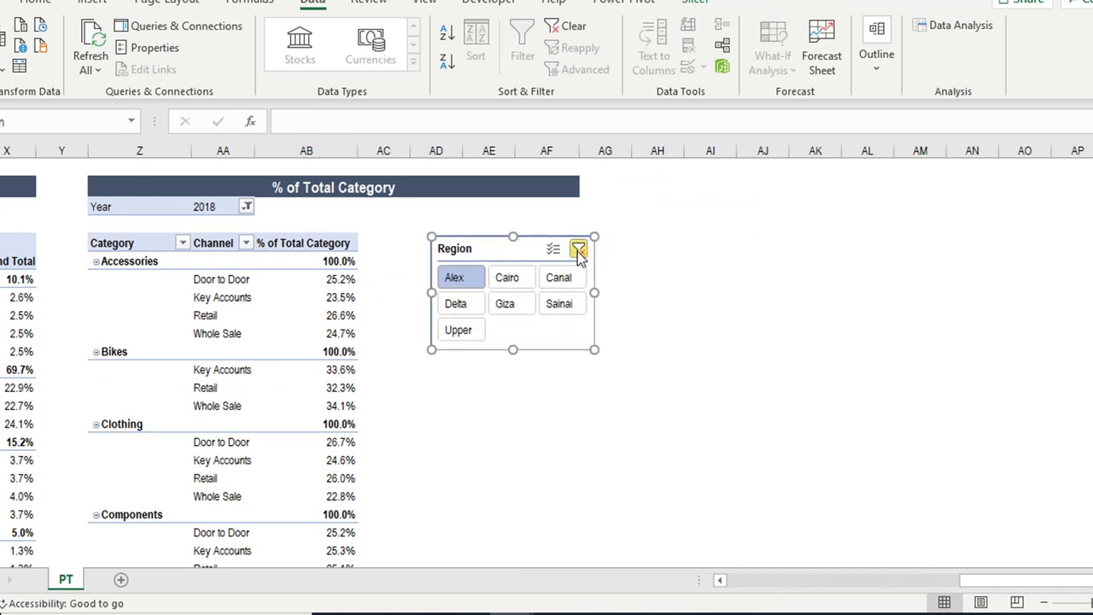
# Step: Clear the Region slicer, then filter the pivot to the Giza region
pyautogui.click(579, 249)
pyautogui.click(469, 275)
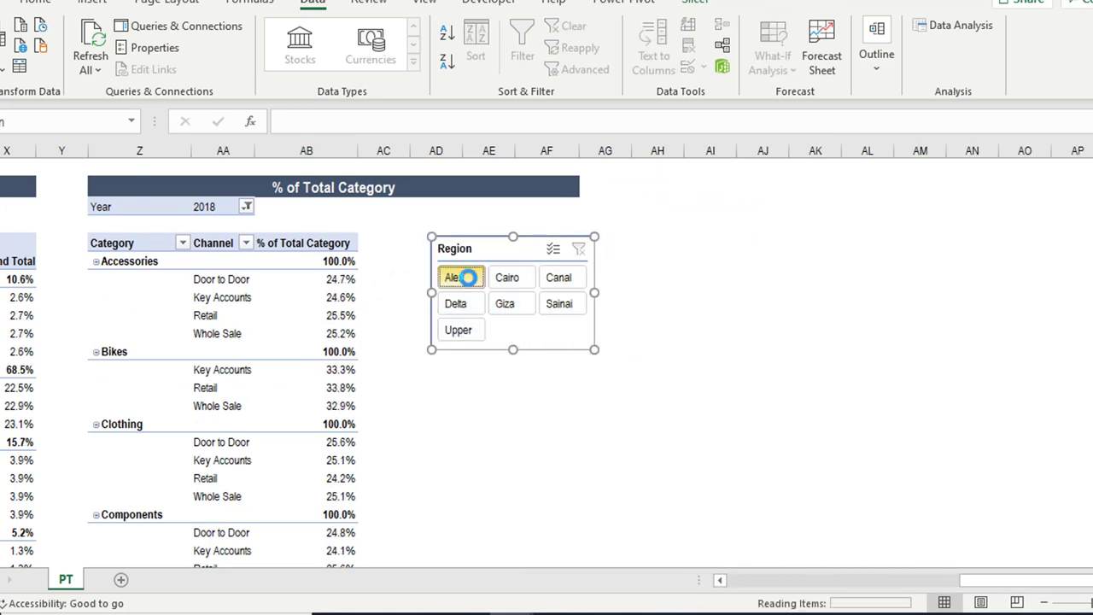
pyautogui.click(515, 288)
pyautogui.click(521, 300)
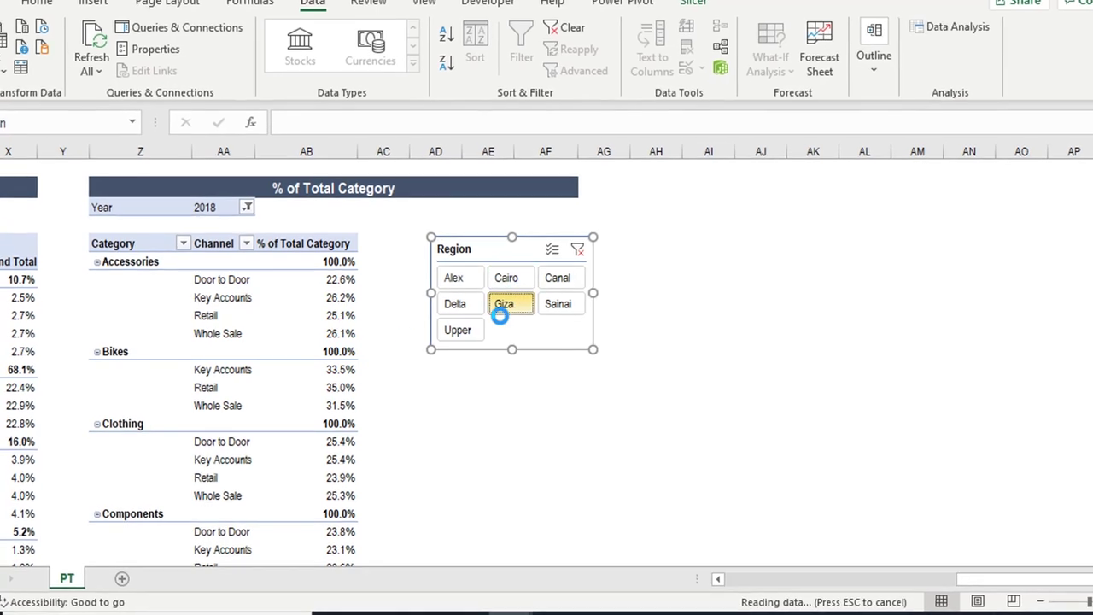
pyautogui.click(266, 329)
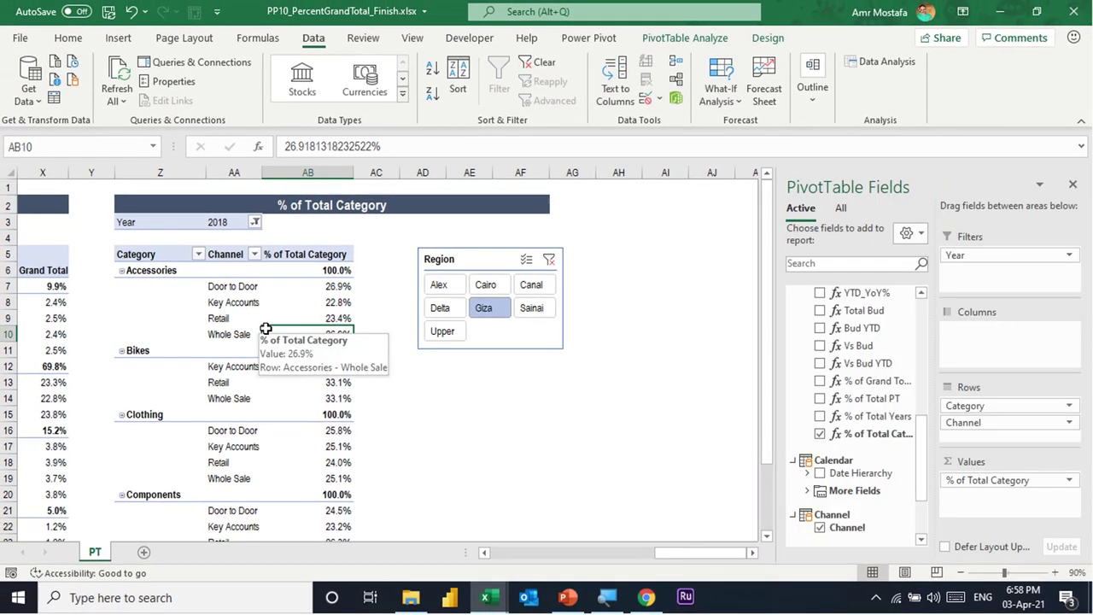
pyautogui.scroll(-1, 266, 329)
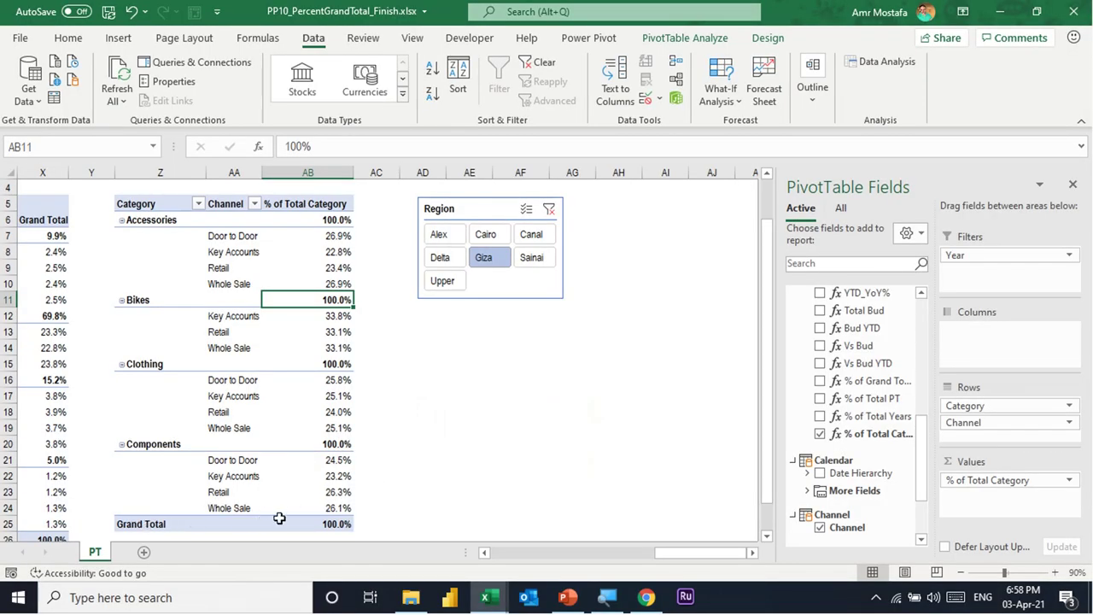
# Step: Select the Accessories and Bikes channel percentages to confirm each totals 100%
pyautogui.click(349, 519)
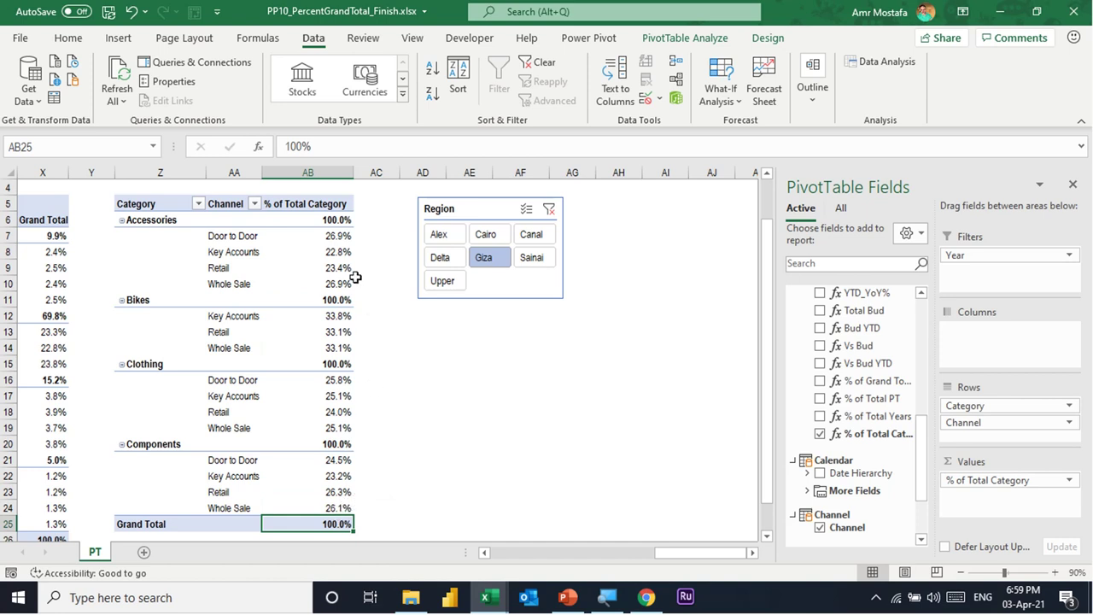
pyautogui.click(341, 222)
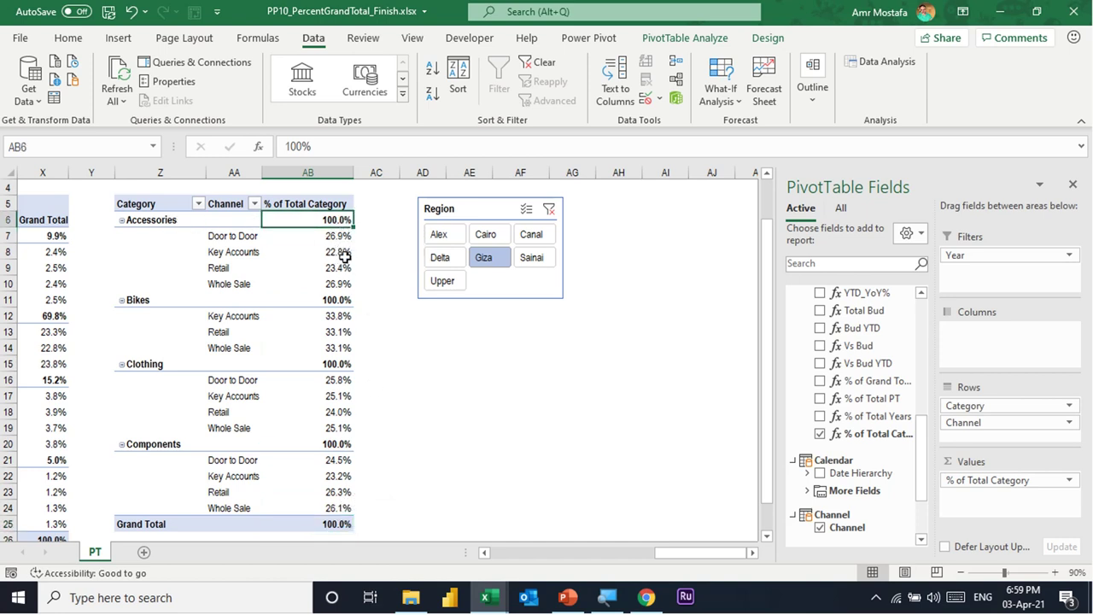
pyautogui.moveTo(341, 238); pyautogui.dragTo(331, 279)
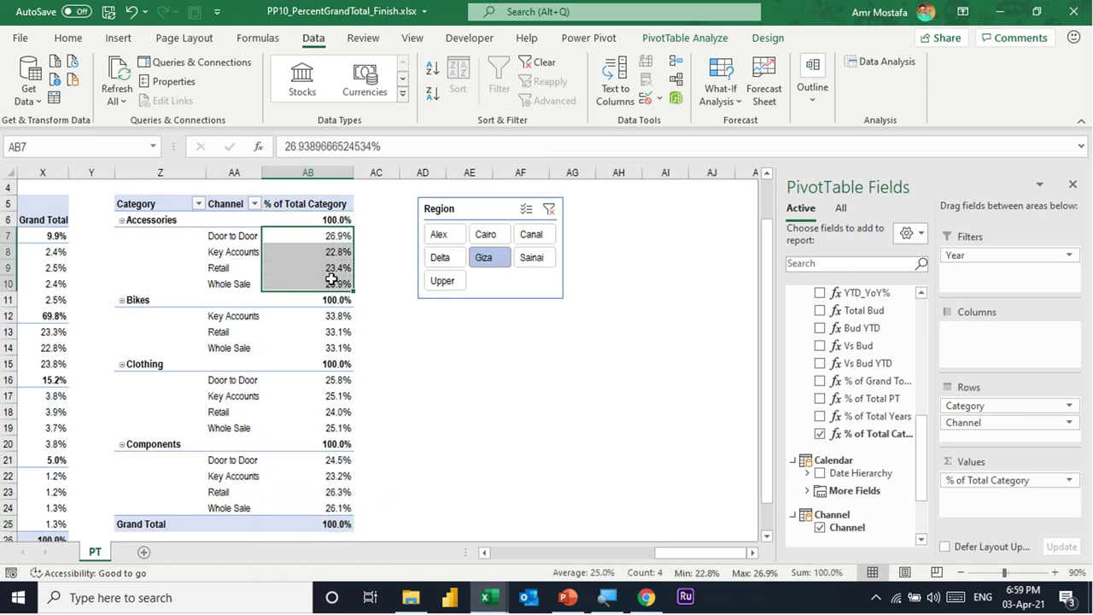
pyautogui.moveTo(345, 318); pyautogui.dragTo(344, 345)
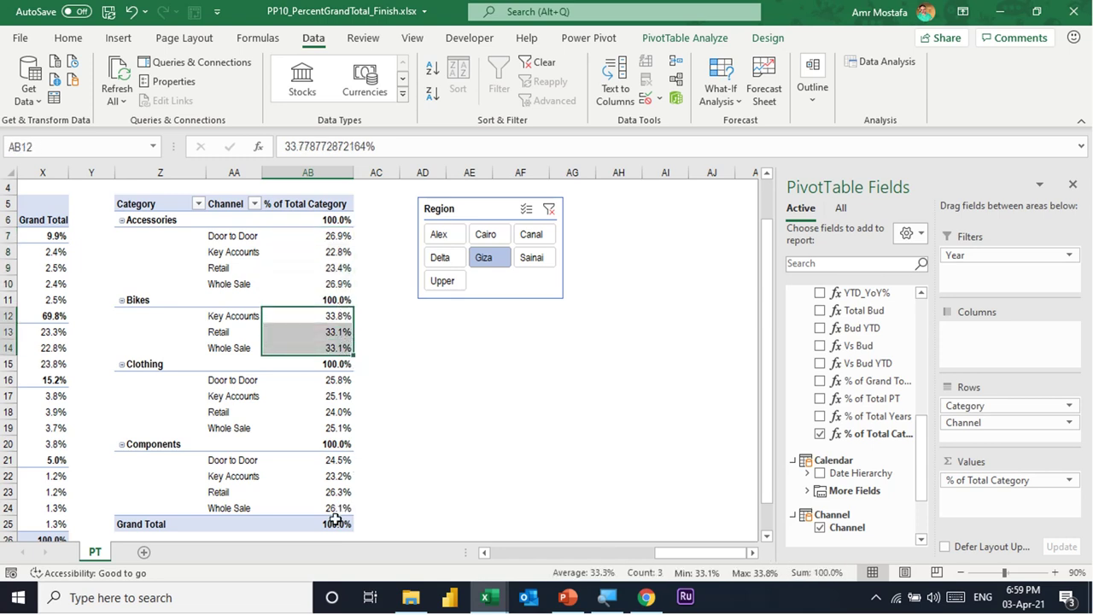
pyautogui.moveTo(333, 525)
pyautogui.moveTo(292, 420)
pyautogui.click(318, 334)
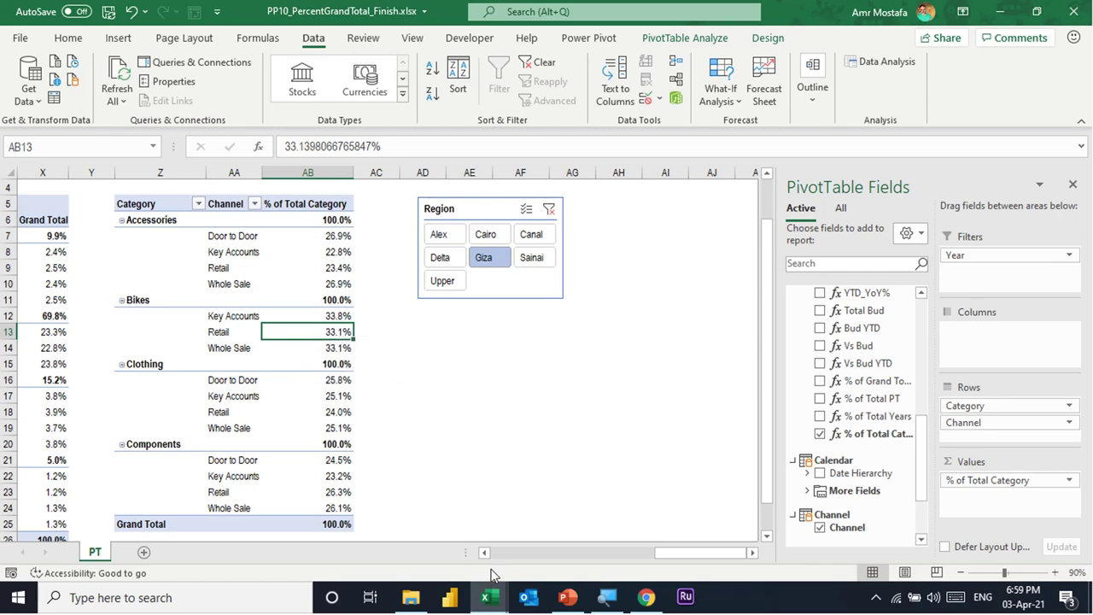
# Step: In Power Pivot's calculation area below % of Total Category, start a measure typed as ISFilter:=
pyautogui.moveTo(493, 603)
pyautogui.click(555, 547)
pyautogui.scroll(-1, 587, 465)
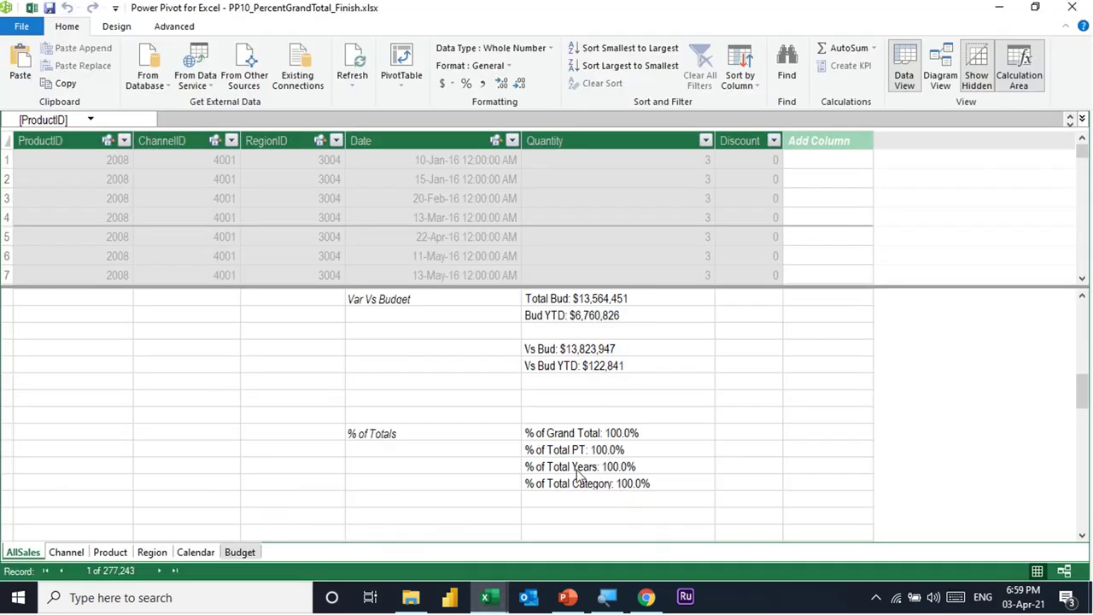
pyautogui.click(543, 513)
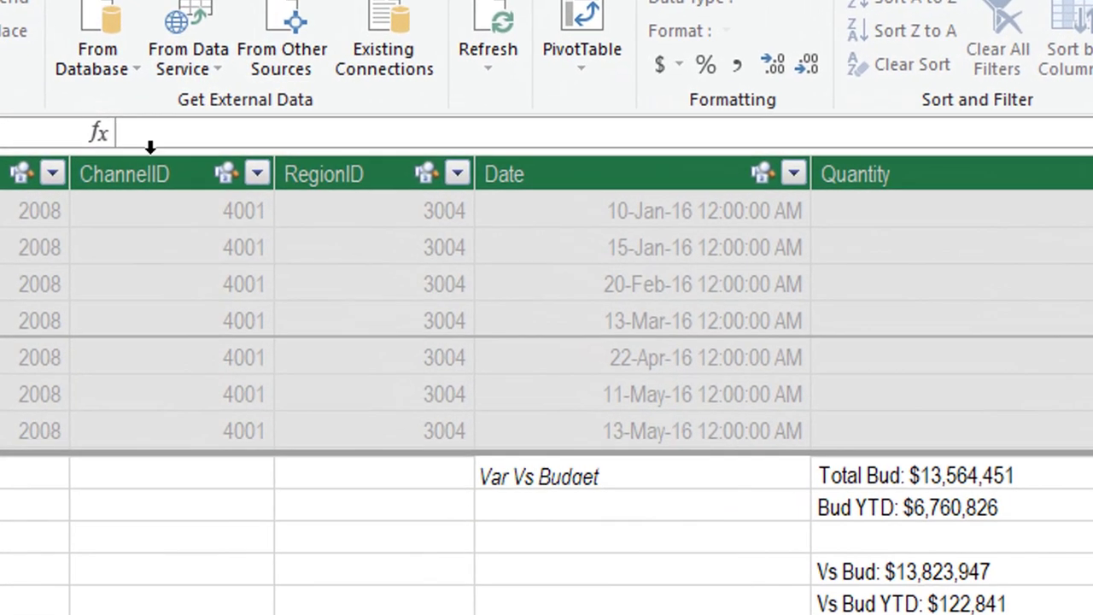
pyautogui.click(153, 135)
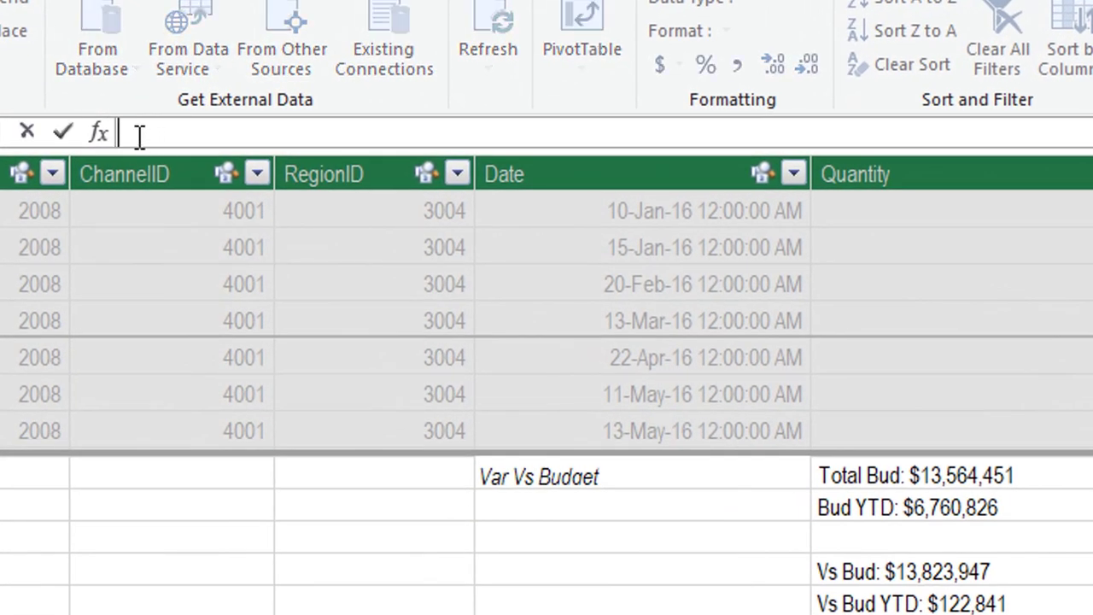
pyautogui.write('ISFilter')
pyautogui.write(':')
pyautogui.write('=')
# Step: Enter IF(ISFILTERED('Product'[Category]) as the formula's test using autocomplete
pyautogui.write('IF(')
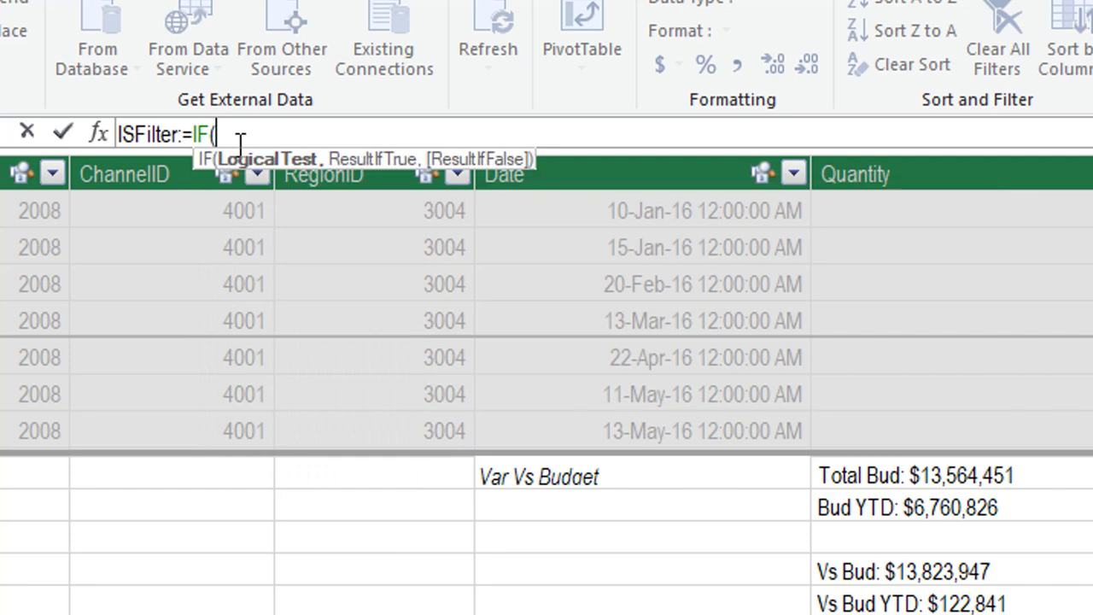
pyautogui.write('i')
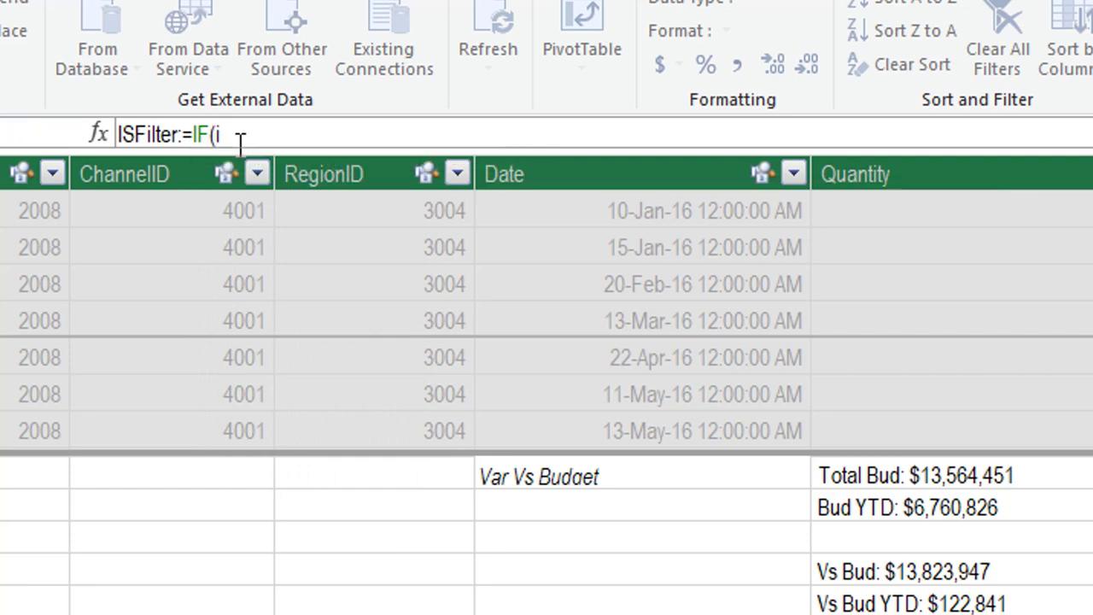
pyautogui.write('sf')
pyautogui.press('Tab')
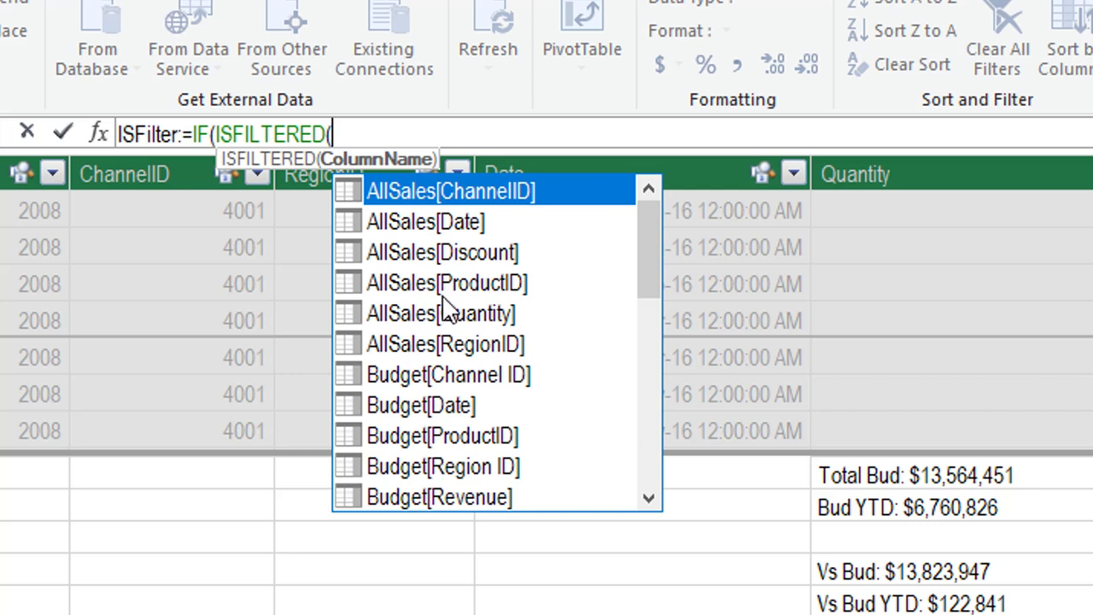
pyautogui.write('p')
pyautogui.write('o')
pyautogui.press('BackSpace')
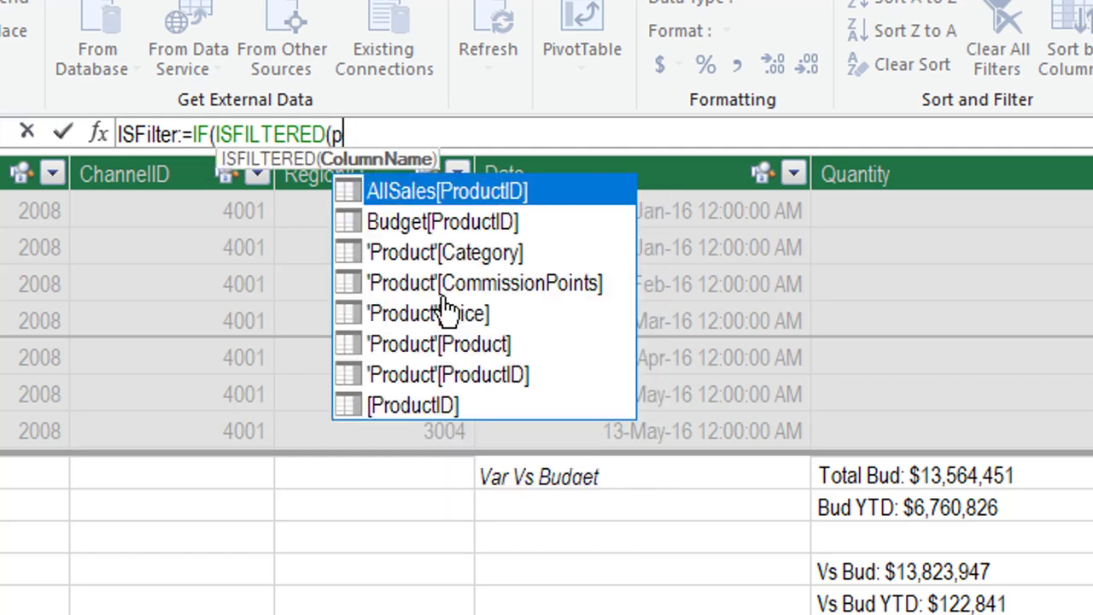
pyautogui.write('ro')
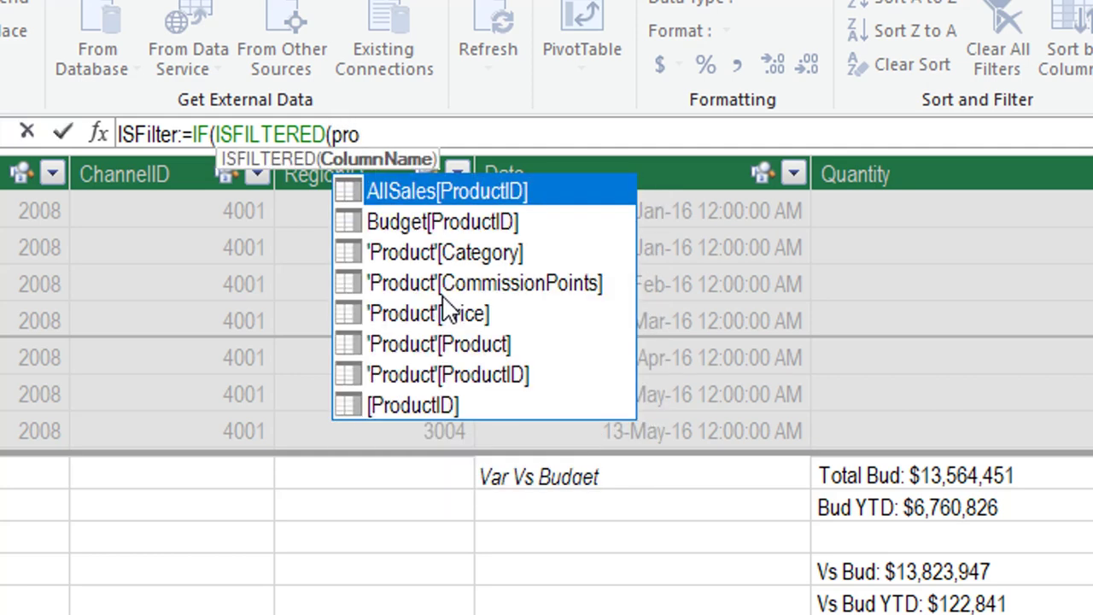
pyautogui.press('Down')
pyautogui.press('Down')
pyautogui.press('Down')
pyautogui.press('Down')
pyautogui.press('Up')
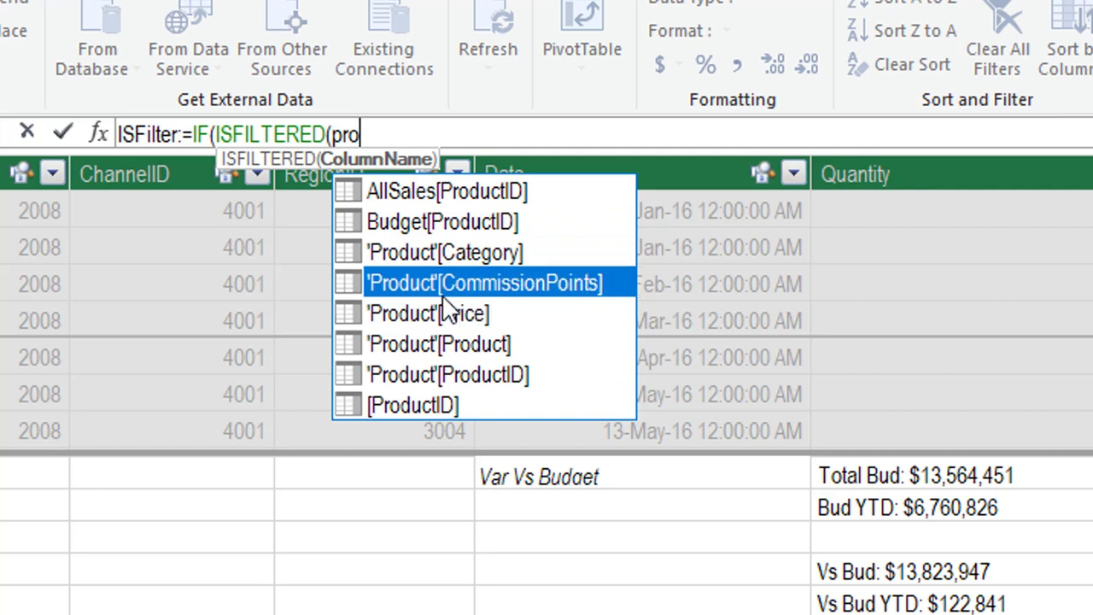
pyautogui.press('Up')
pyautogui.press('Tab')
pyautogui.write(')')
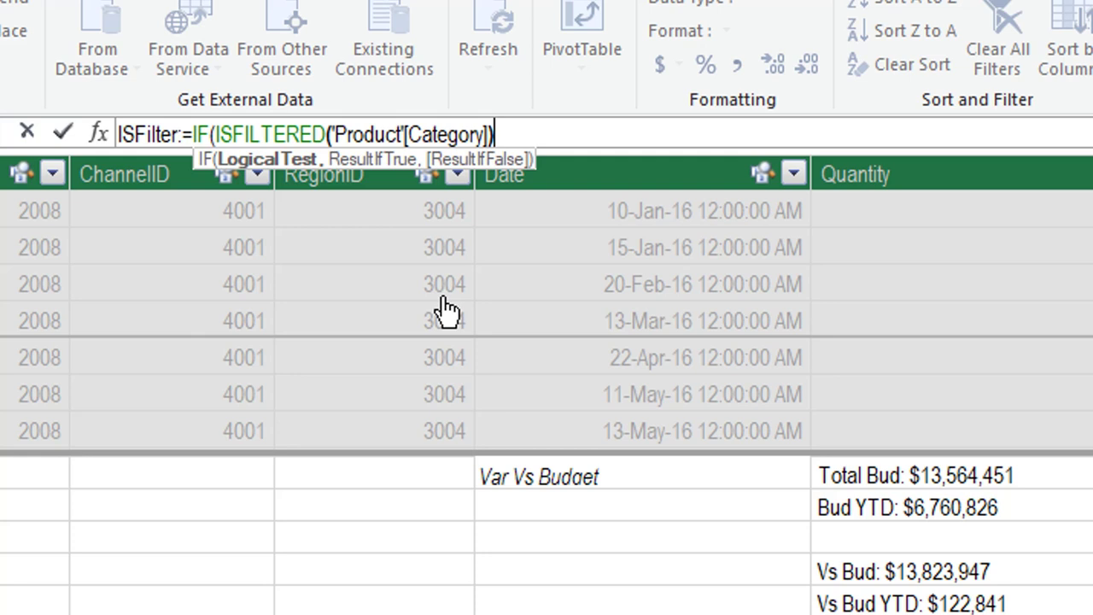
# Step: Complete it with [Revenue] as the true result and BLANK() otherwise, then commit
pyautogui.write(',[')
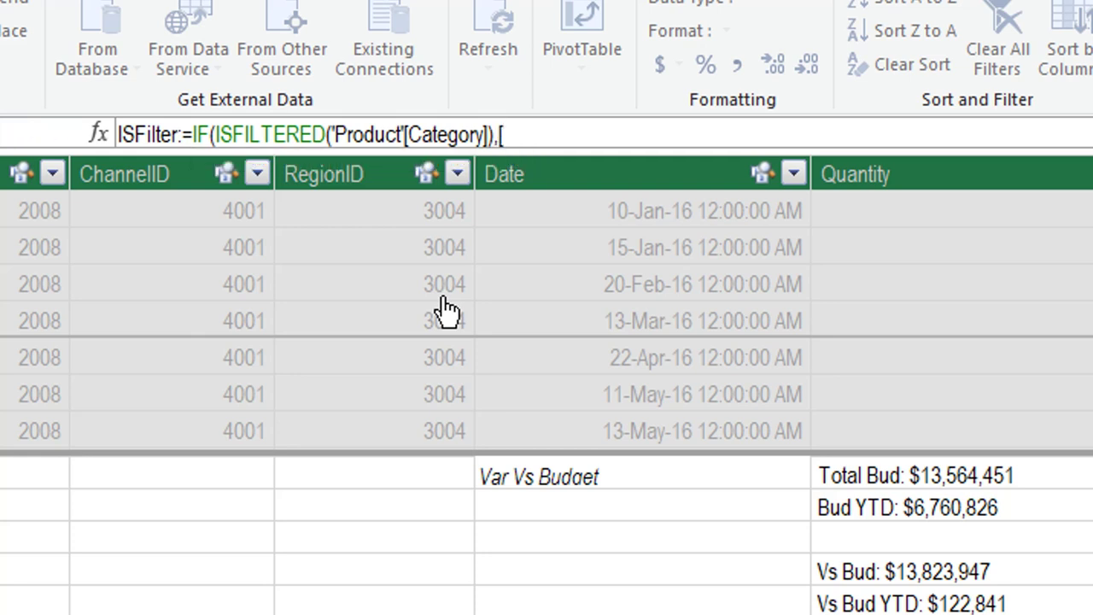
pyautogui.write('re')
pyautogui.press('BackSpace')
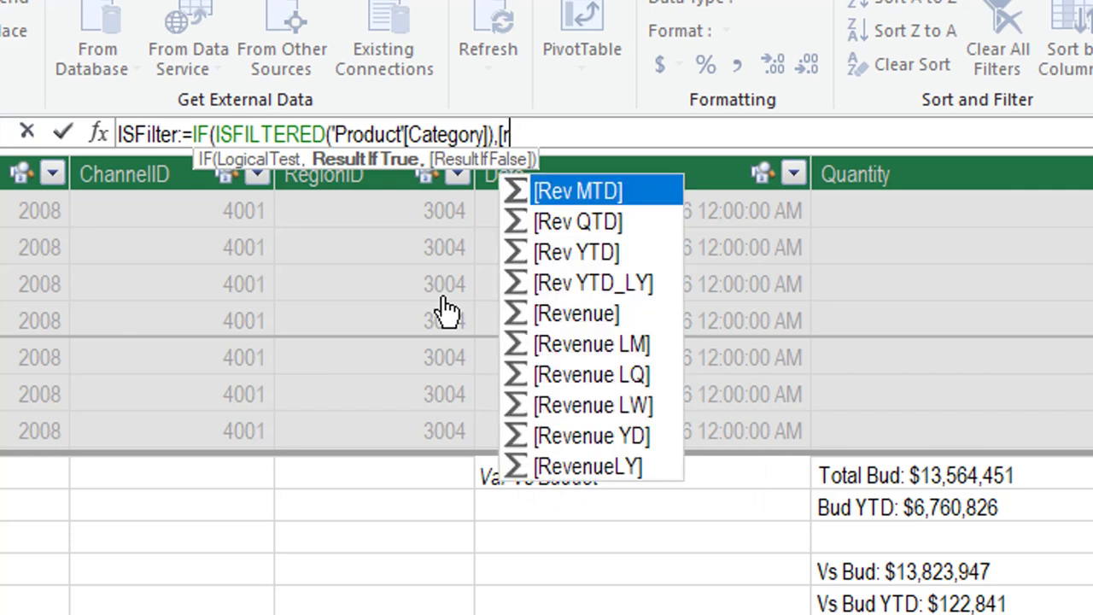
pyautogui.press('Down')
pyautogui.press('Down')
pyautogui.press('Down')
pyautogui.press('Tab')
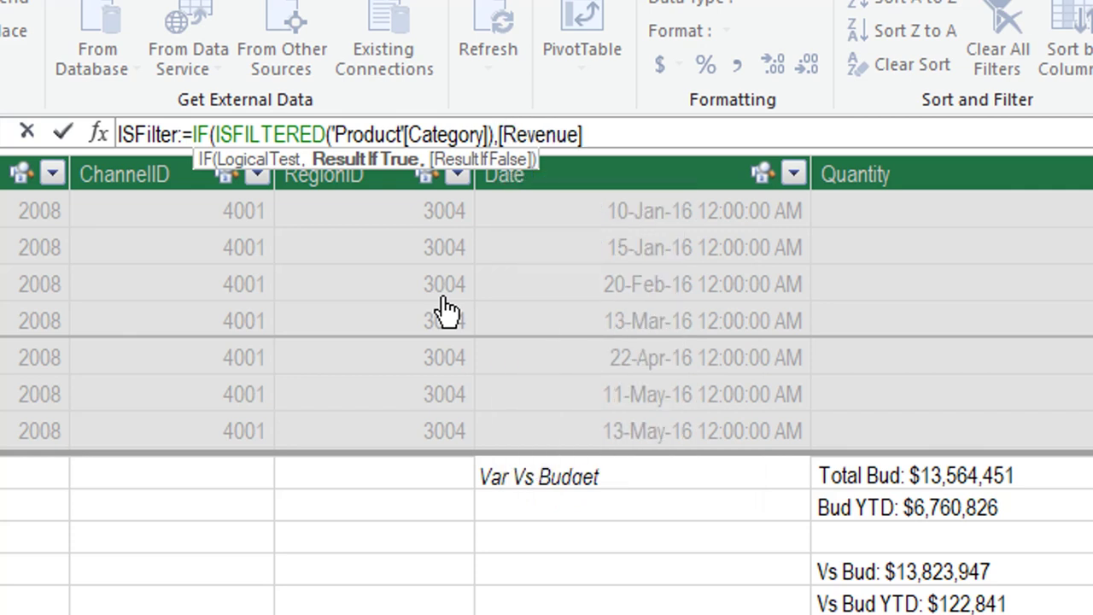
pyautogui.write(',')
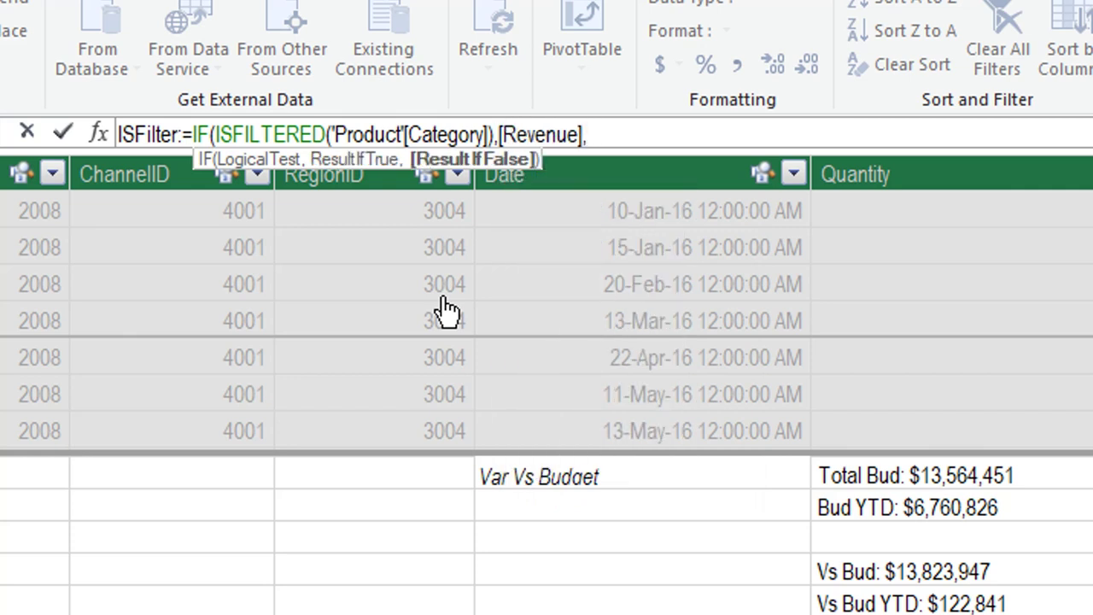
pyautogui.write('B')
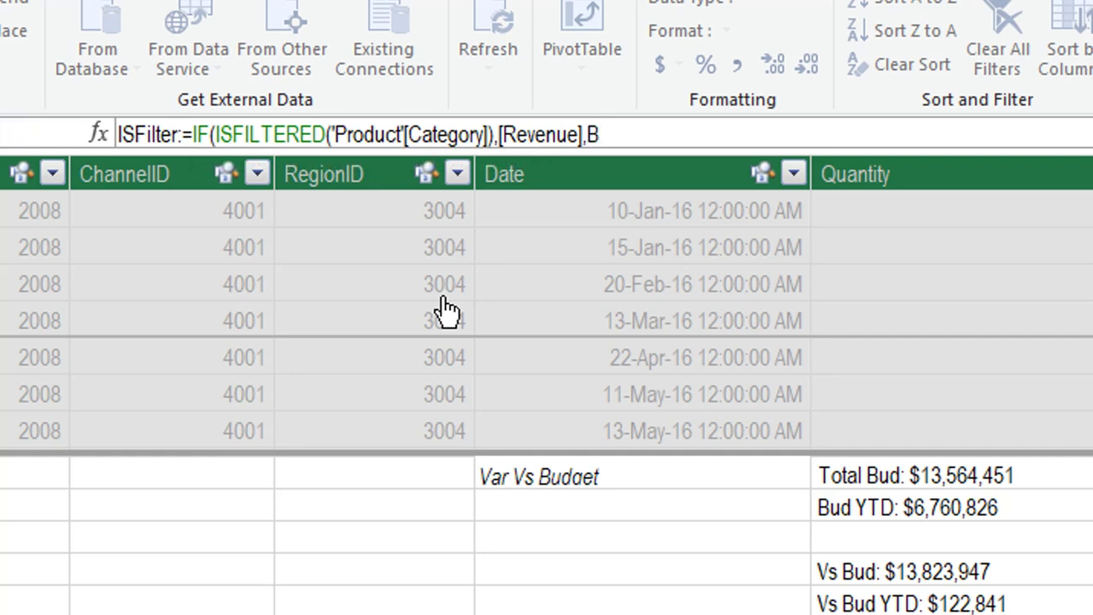
pyautogui.write('lank')
pyautogui.press('Tab')
pyautogui.write(')')
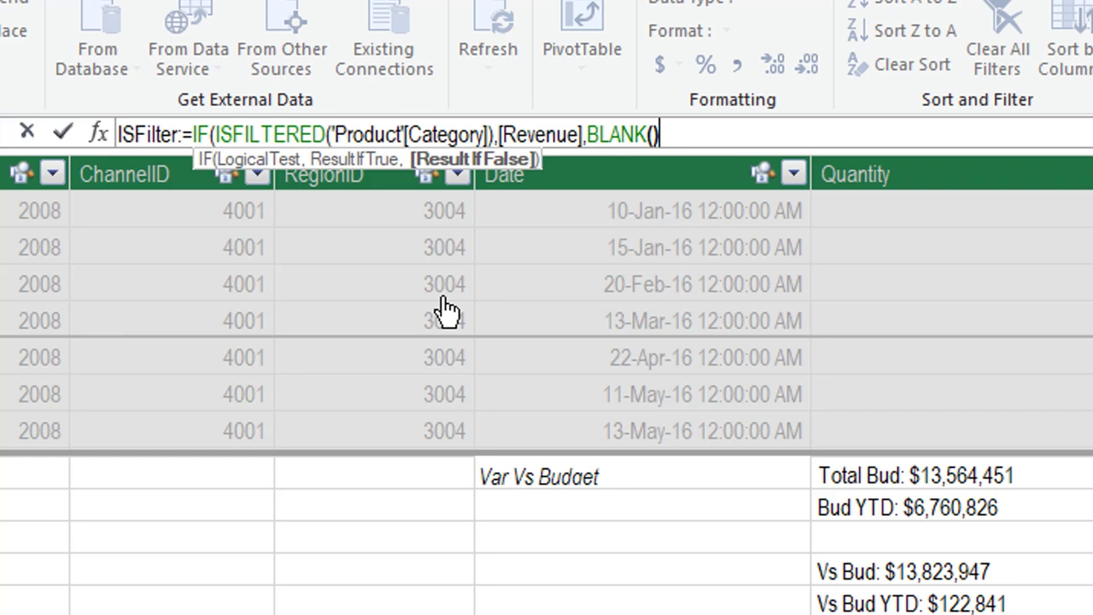
pyautogui.write(')')
pyautogui.press('Return')
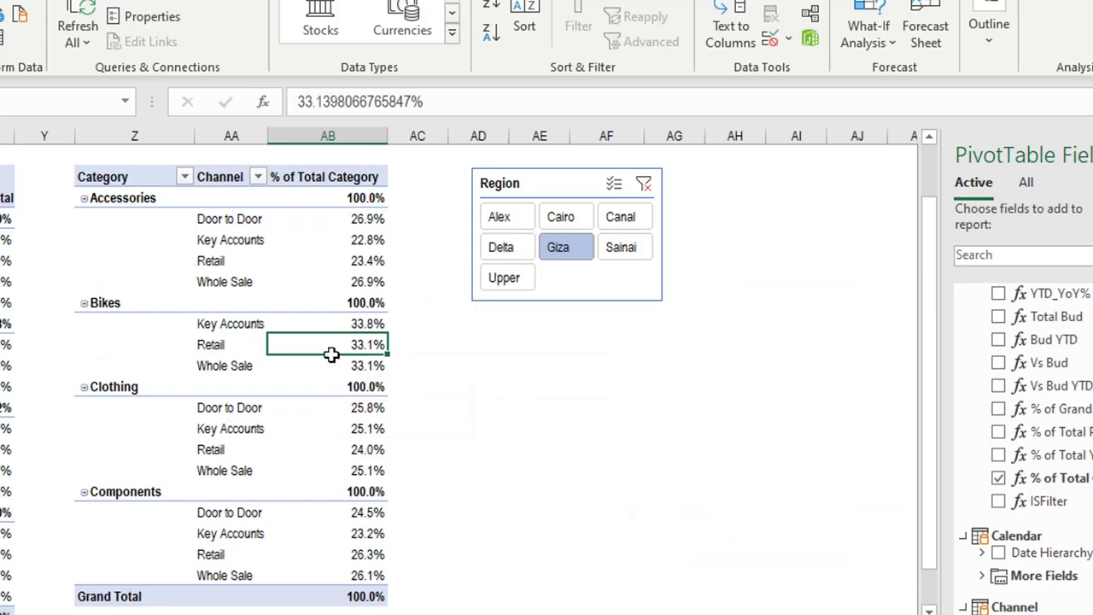
# Step: Swap % of Total Category for the ISFilter measure in the pivot's values
pyautogui.click(999, 480)
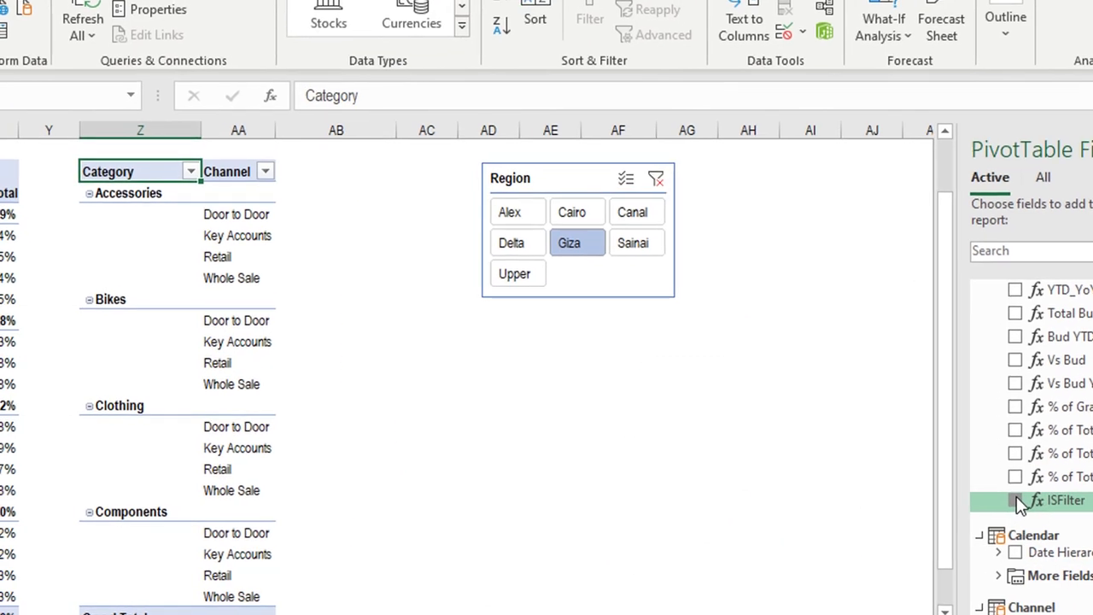
pyautogui.click(1016, 500)
pyautogui.click(402, 374)
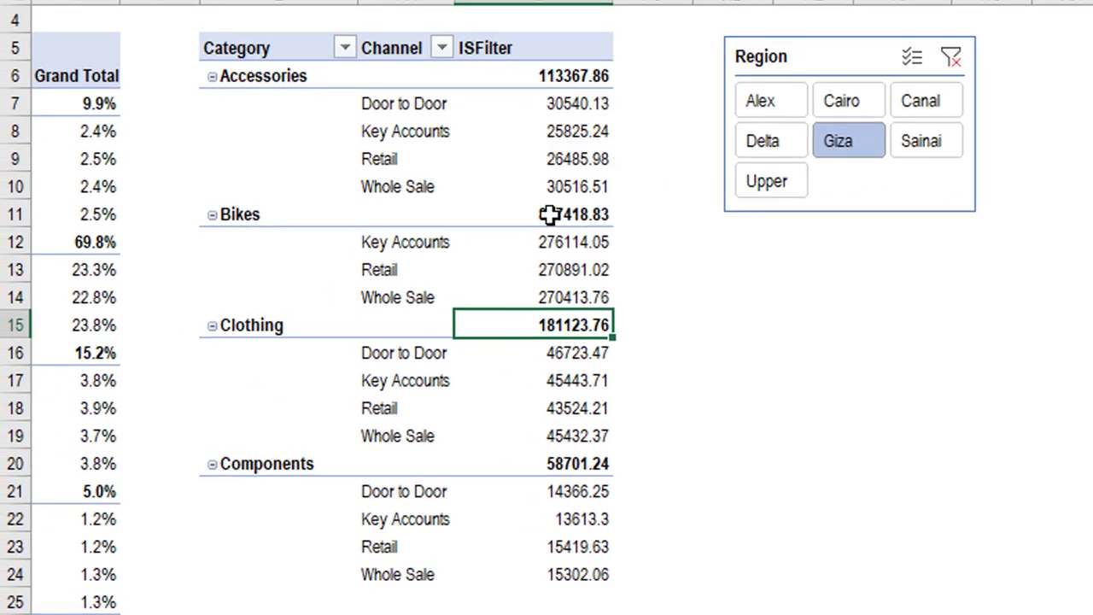
pyautogui.scroll(-1, 444, 538)
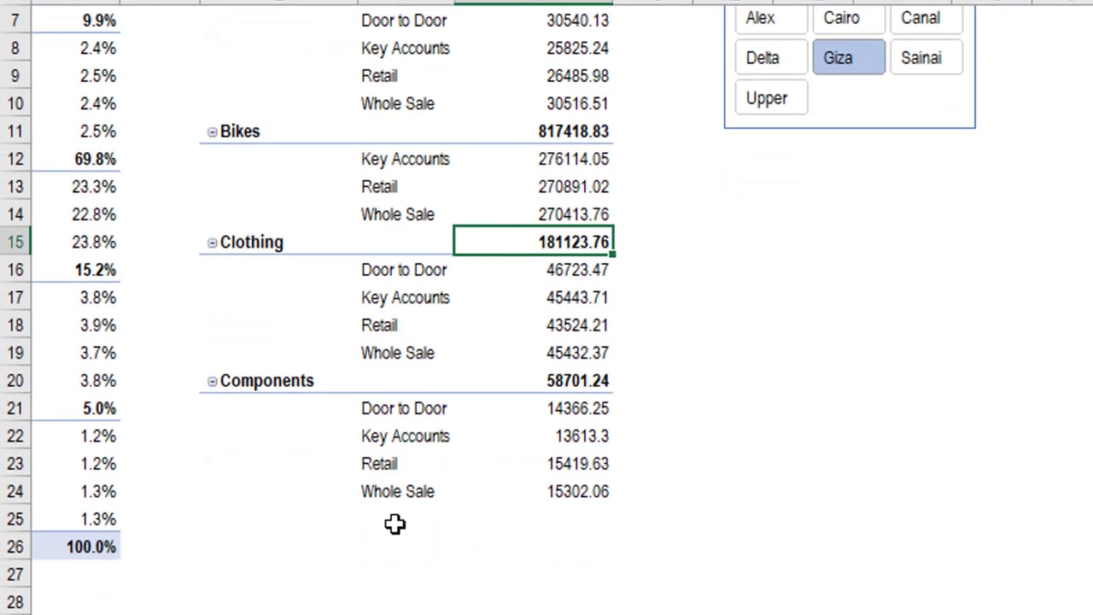
pyautogui.click(258, 505)
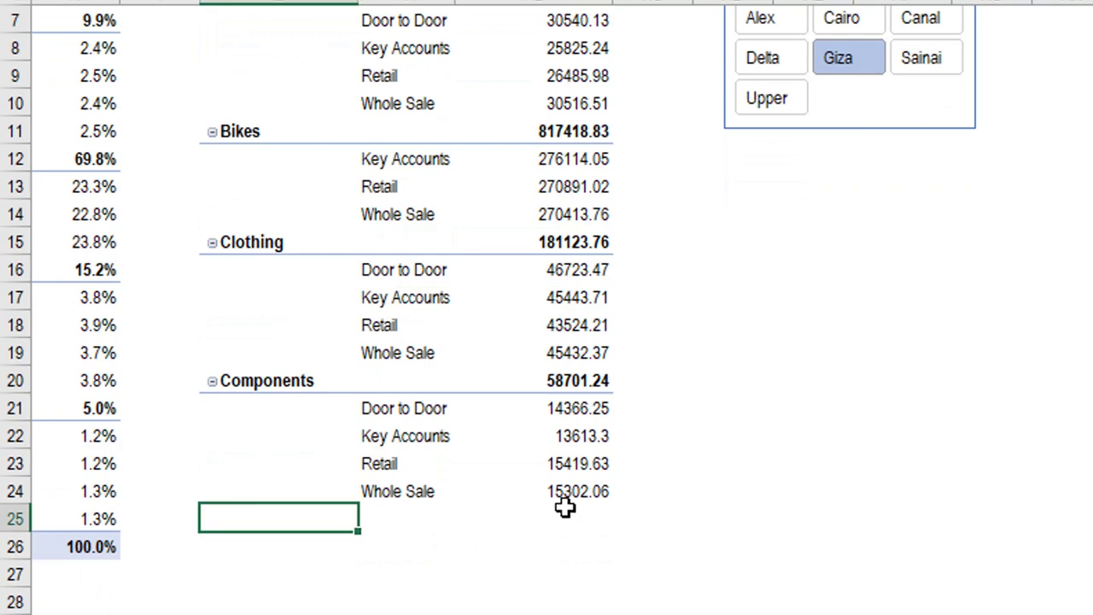
pyautogui.scroll(1, 547, 479)
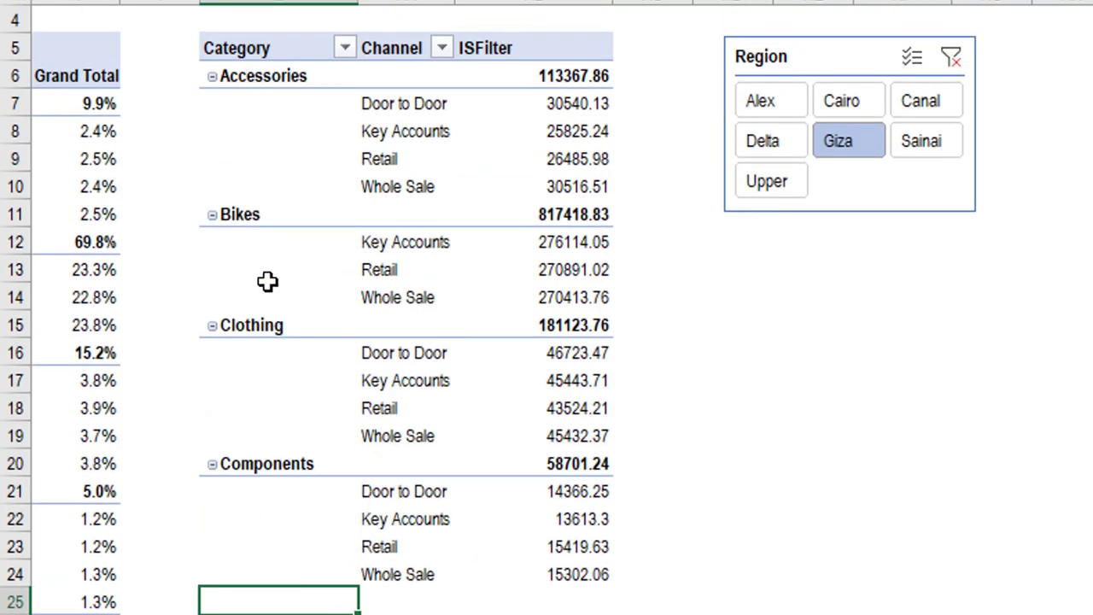
# Step: Review the ISFilter values on the Accessories, Bikes, Clothing and Components rows
pyautogui.click(265, 81)
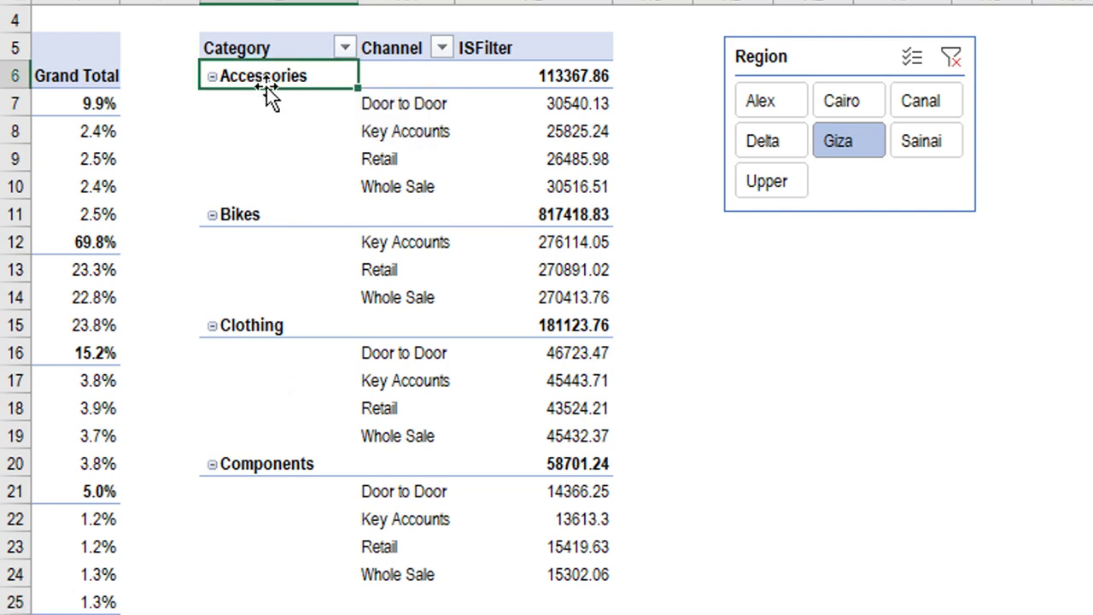
pyautogui.click(252, 218)
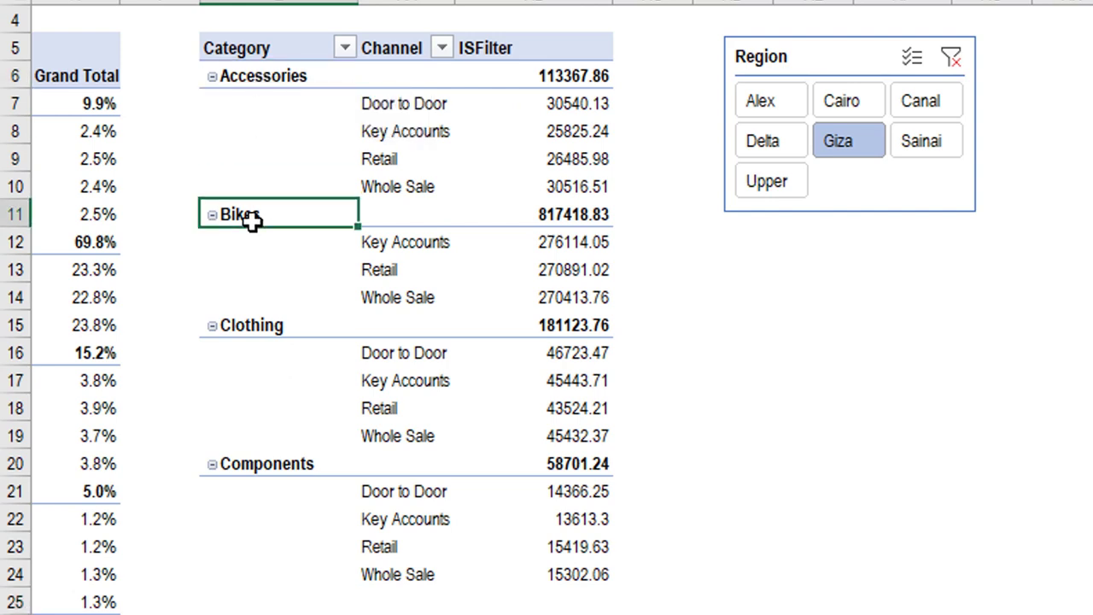
pyautogui.click(269, 326)
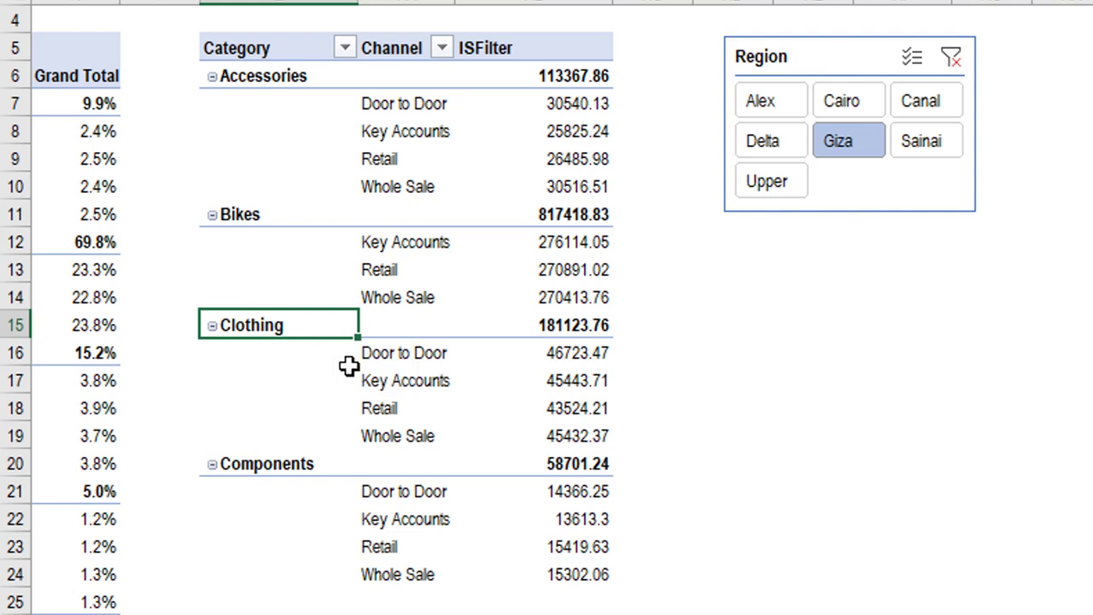
pyautogui.click(285, 464)
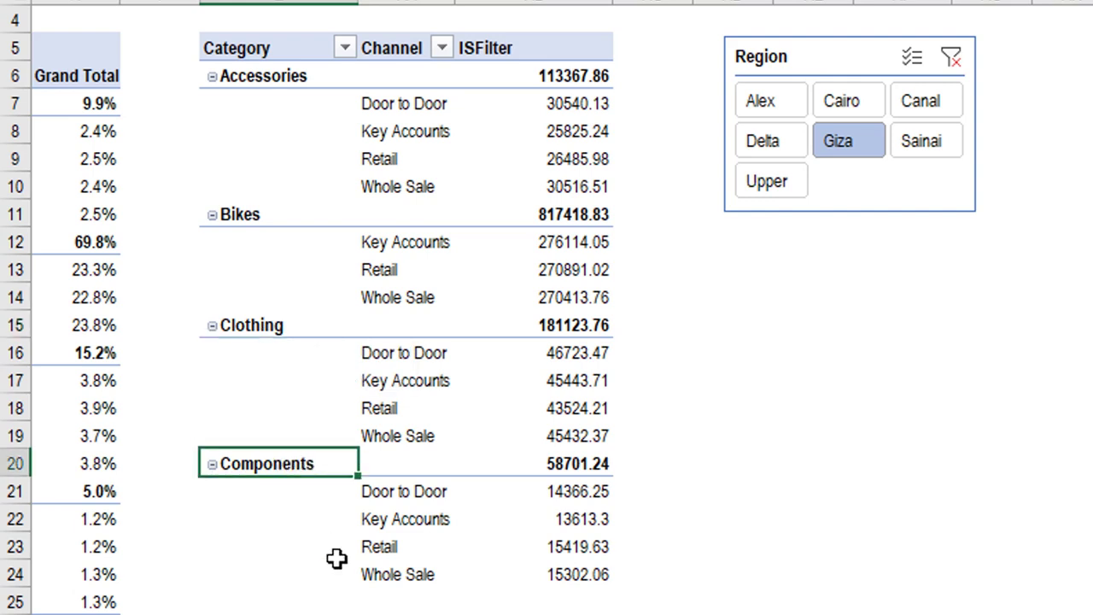
pyautogui.click(298, 602)
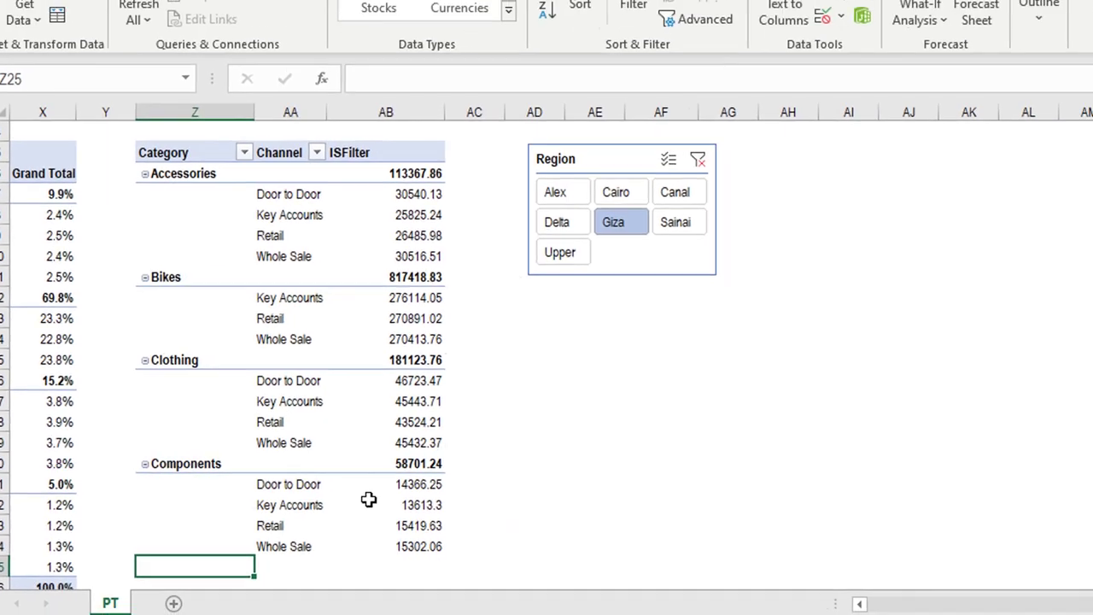
# Step: Copy the IF(ISFILTERED('Product'[Category]) test from the ISFilter formula
pyautogui.moveTo(489, 610)
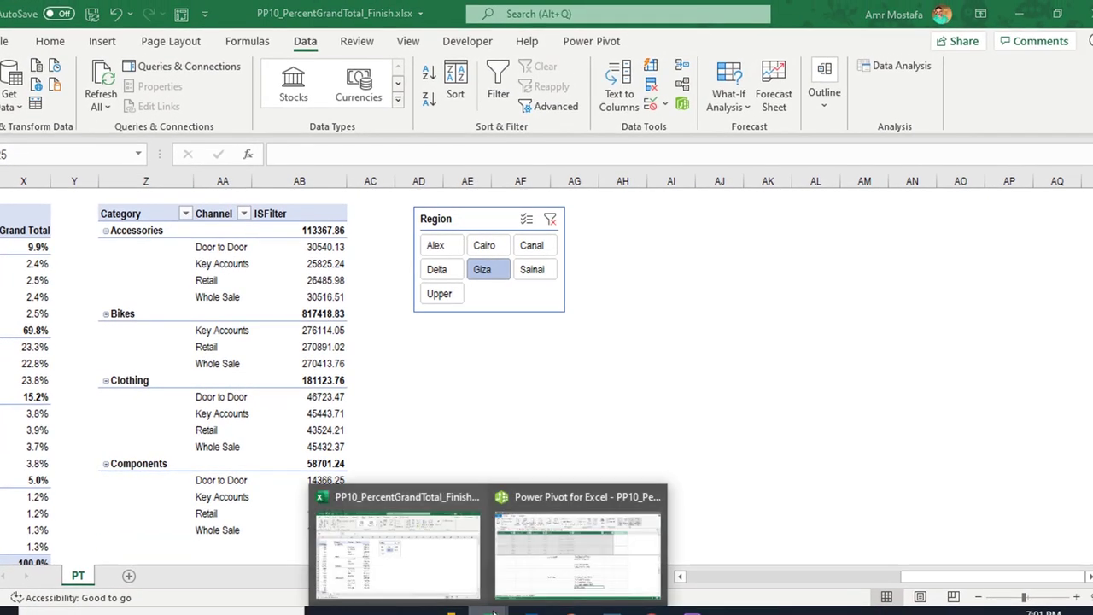
pyautogui.click(548, 579)
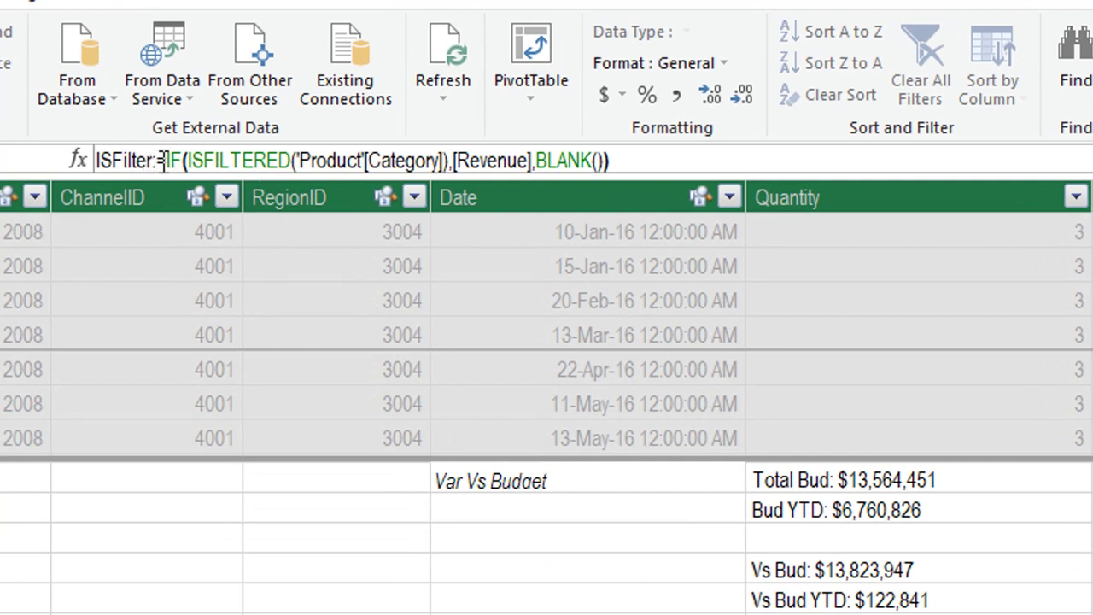
pyautogui.moveTo(165, 161); pyautogui.dragTo(450, 163)
pyautogui.hotkey('ctrl', 'c')
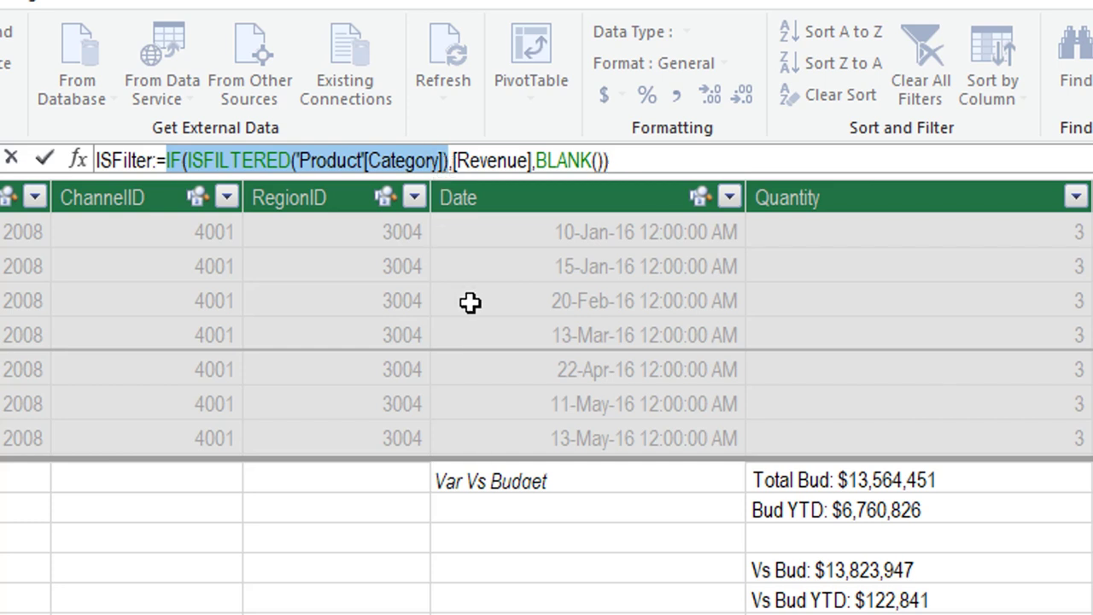
pyautogui.press('Escape')
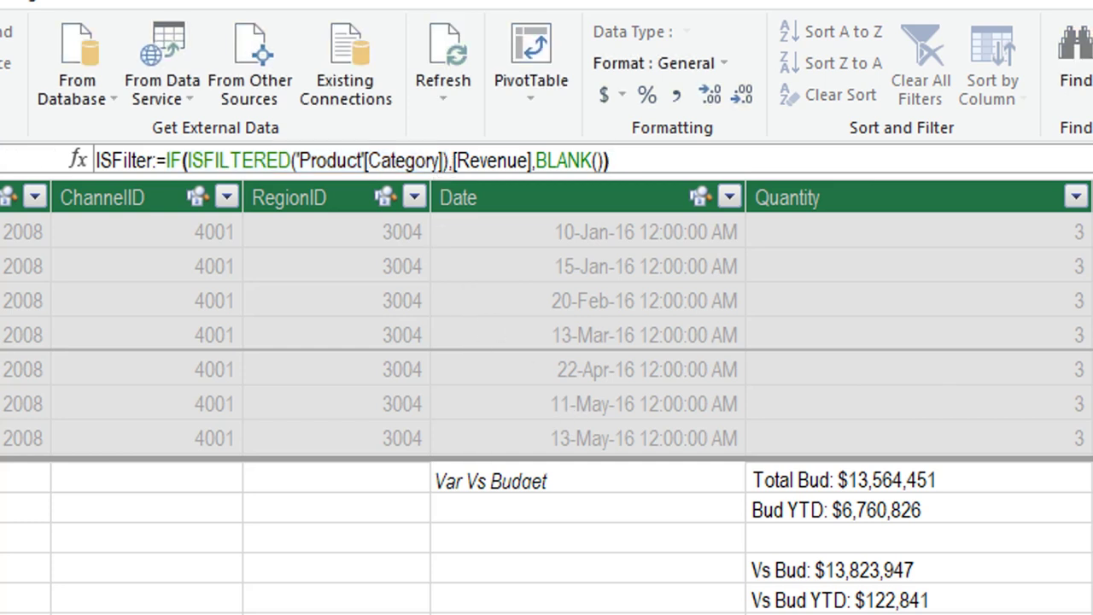
# Step: Wrap the % of Total Category DIVIDE formula in that test, with BLANK() as the else result
pyautogui.press('Down')
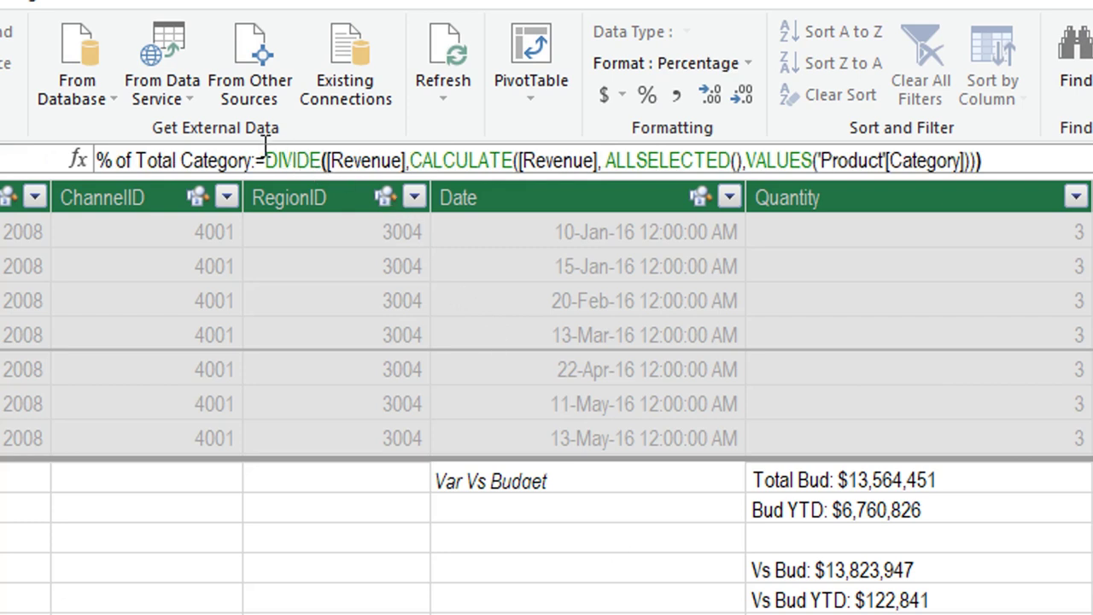
pyautogui.click(265, 154)
pyautogui.hotkey('ctrl', 'v')
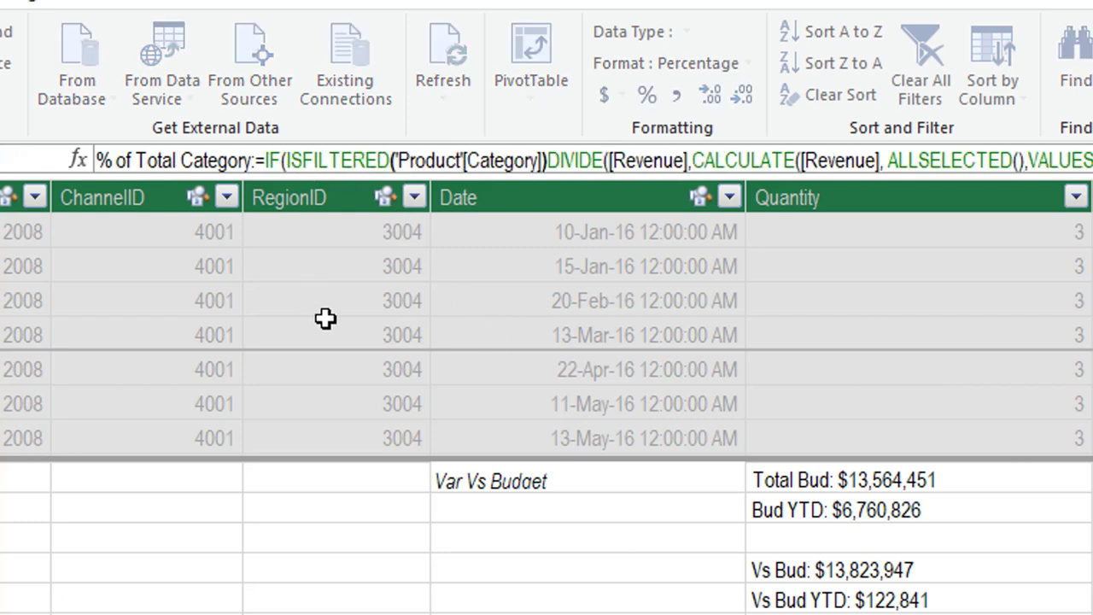
pyautogui.write(',')
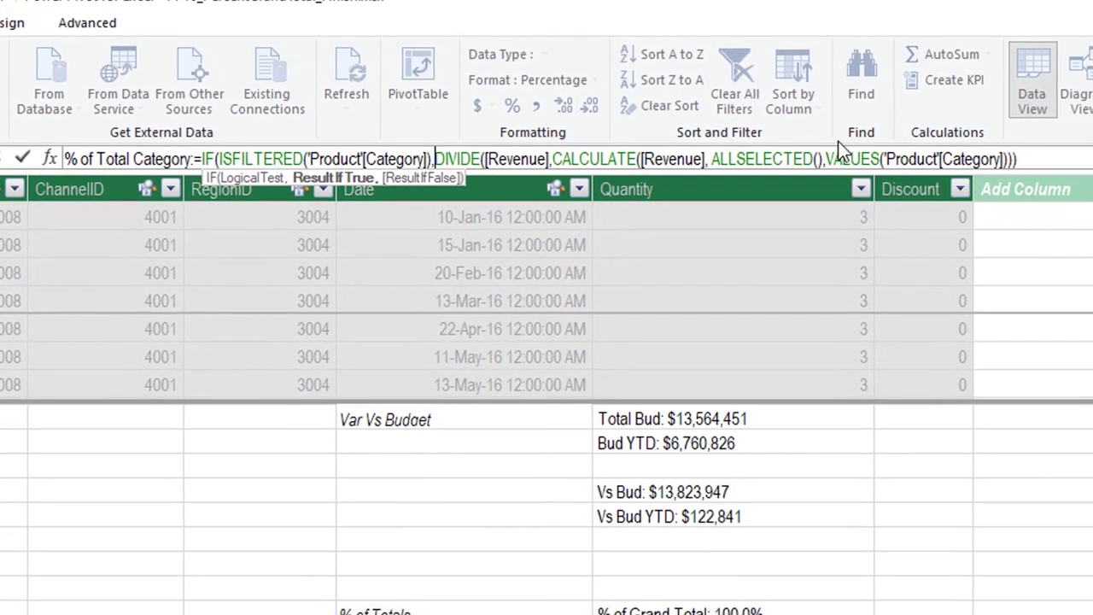
pyautogui.click(1030, 159)
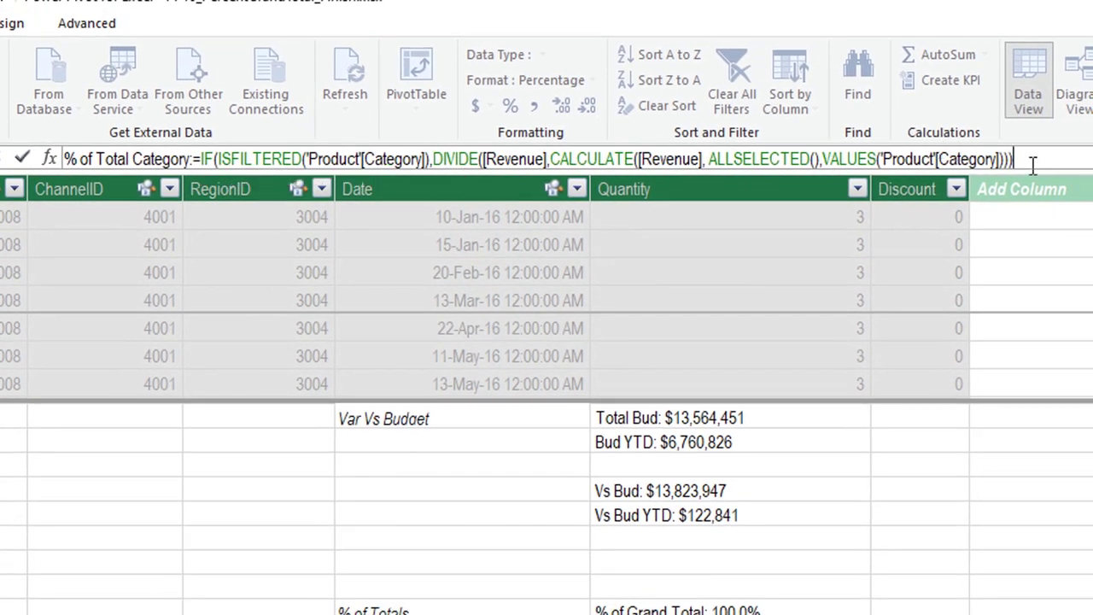
pyautogui.write(',')
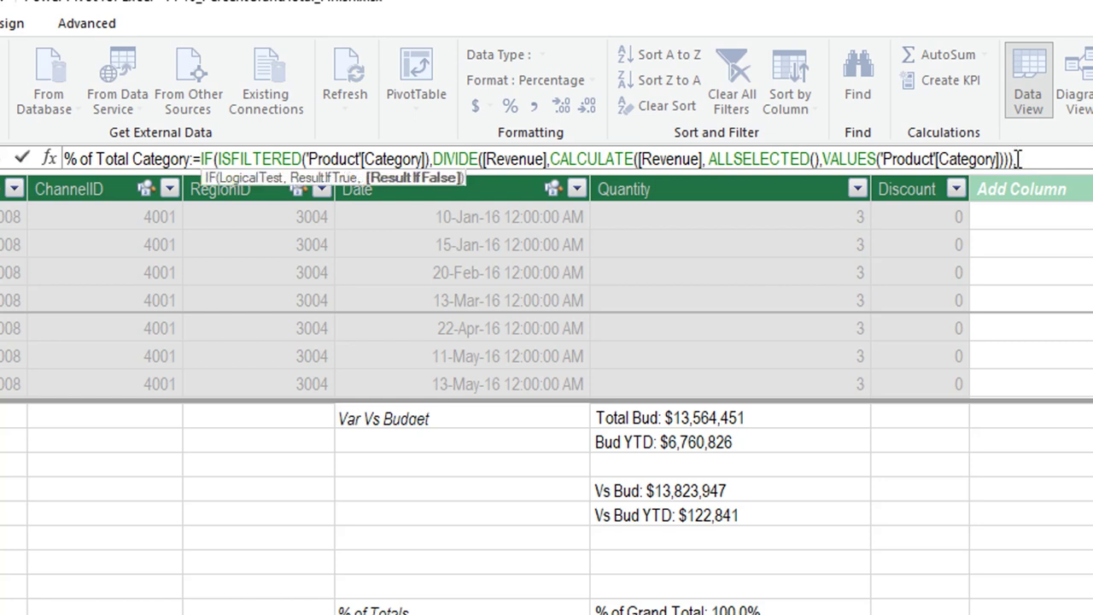
pyautogui.write('B')
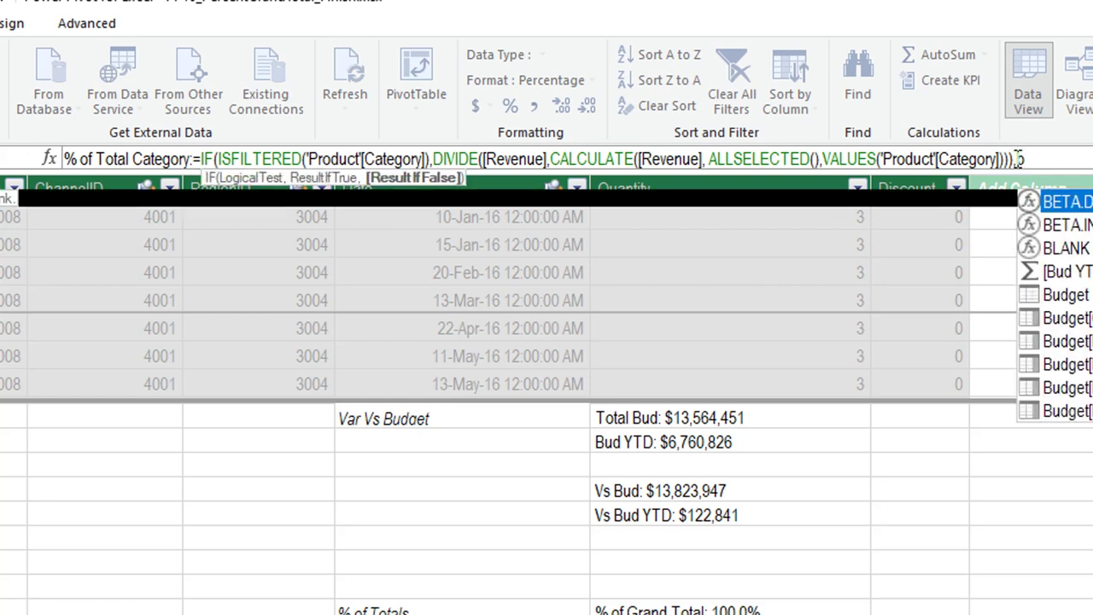
pyautogui.write('LANK()')
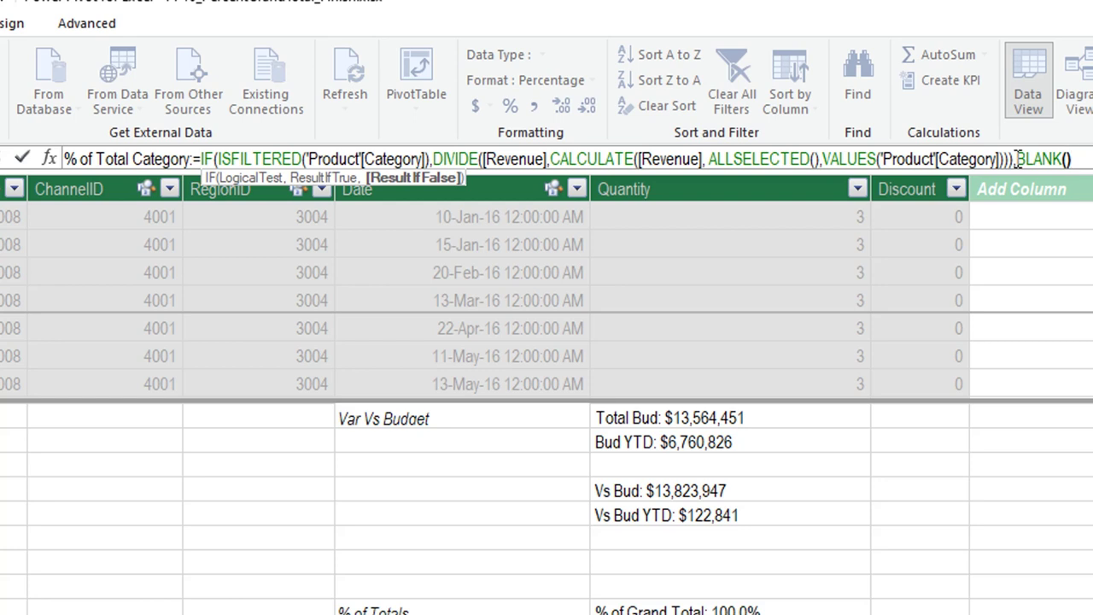
pyautogui.write(')')
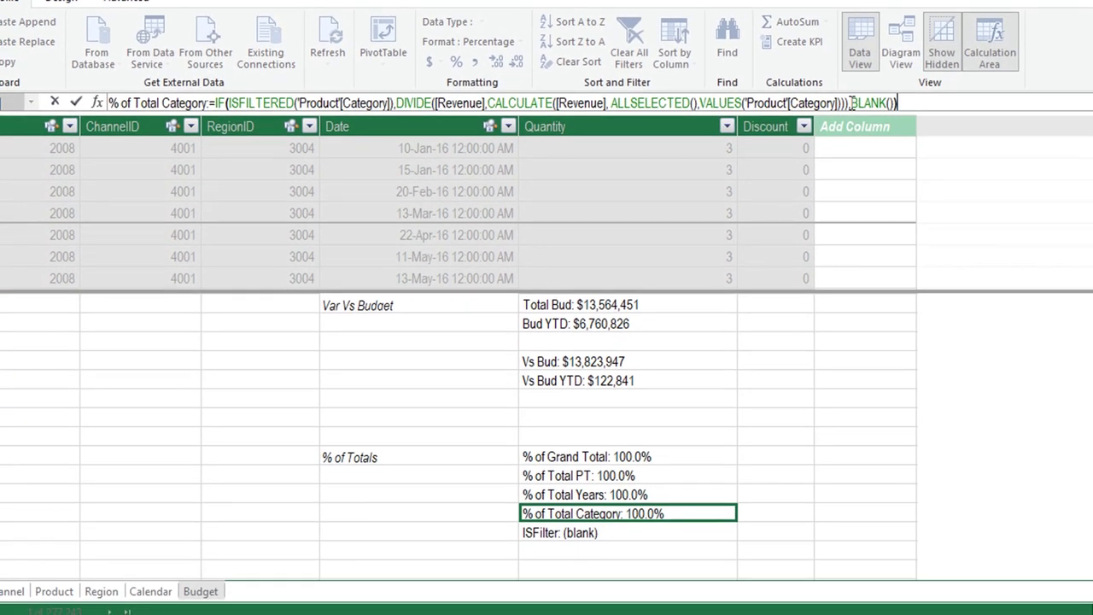
pyautogui.press('Return')
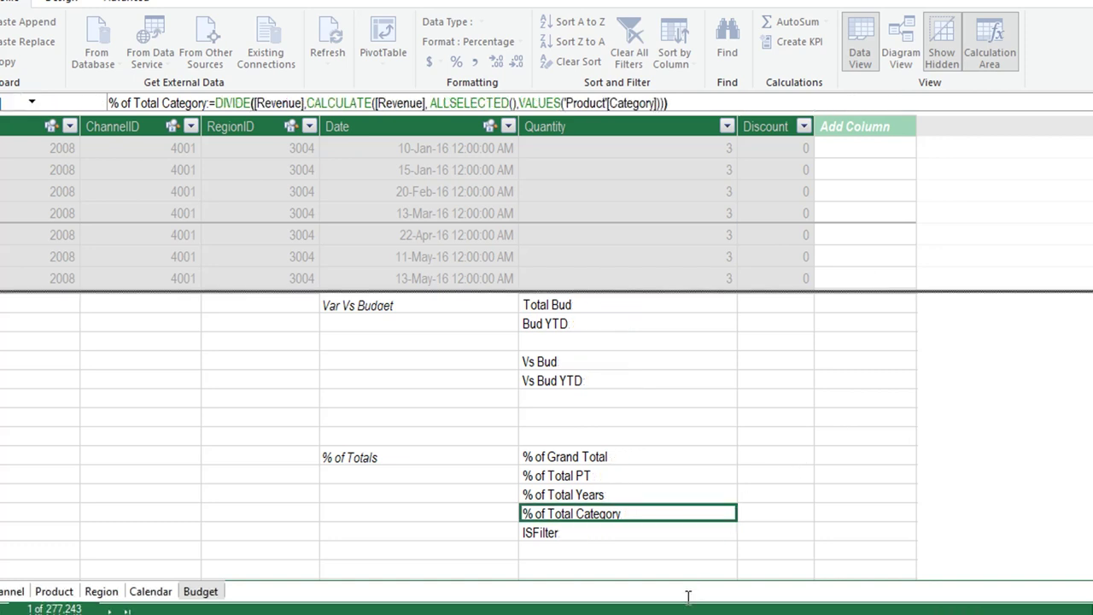
# Step: Delete the ISFilter measure from the model
pyautogui.click(566, 531)
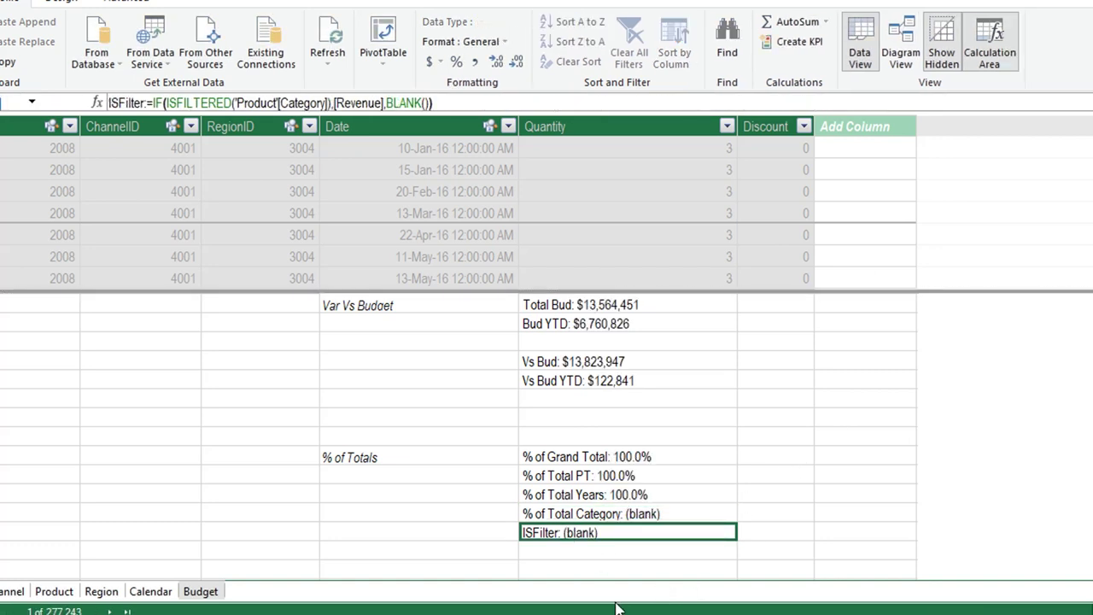
pyautogui.press('Delete')
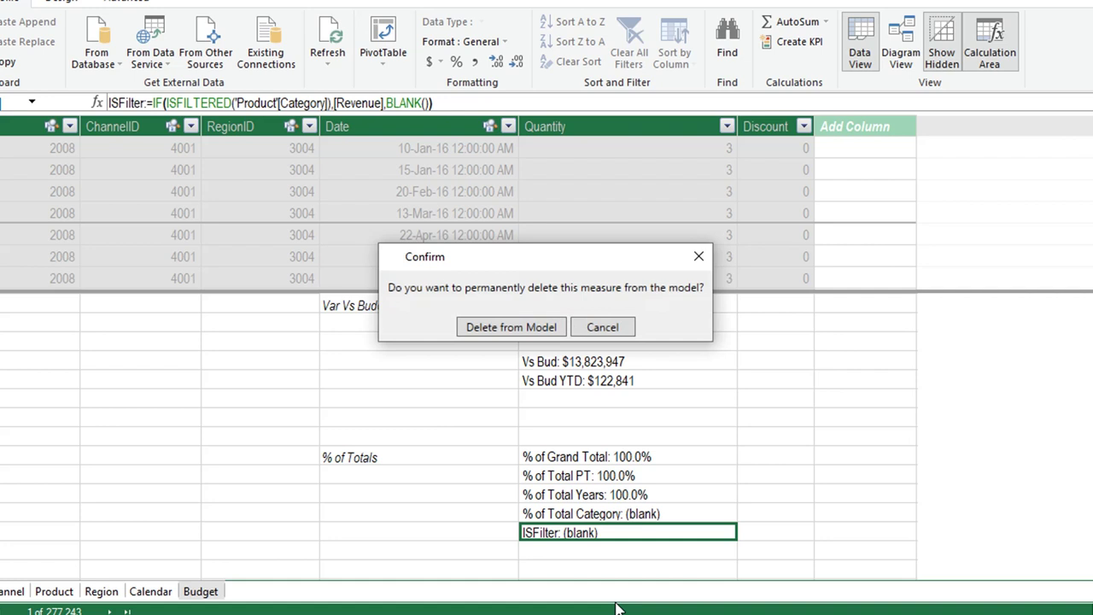
pyautogui.press('Return')
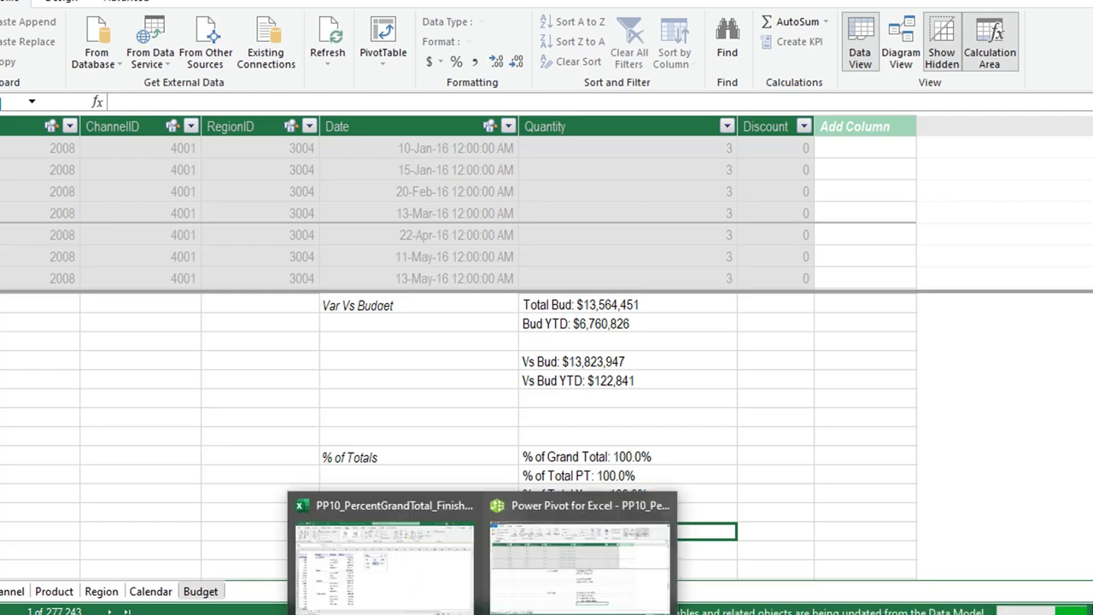
# Step: Back in Excel, add % of Total Category to the PivotTable values again
pyautogui.click(441, 609)
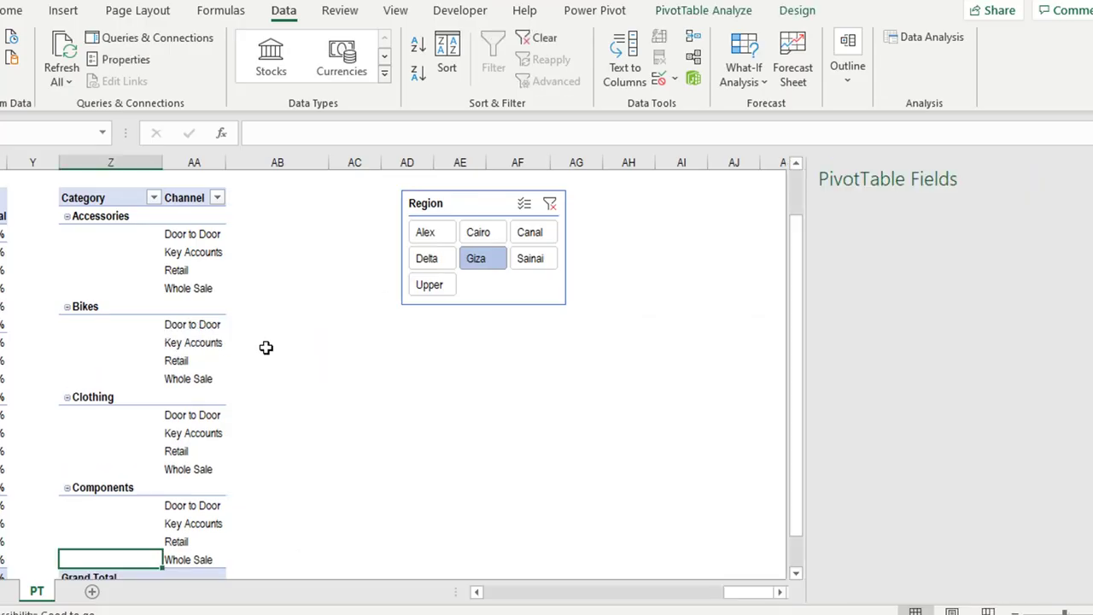
pyautogui.click(158, 330)
pyautogui.scroll(-3, 213, 371)
pyautogui.scroll(4, 217, 376)
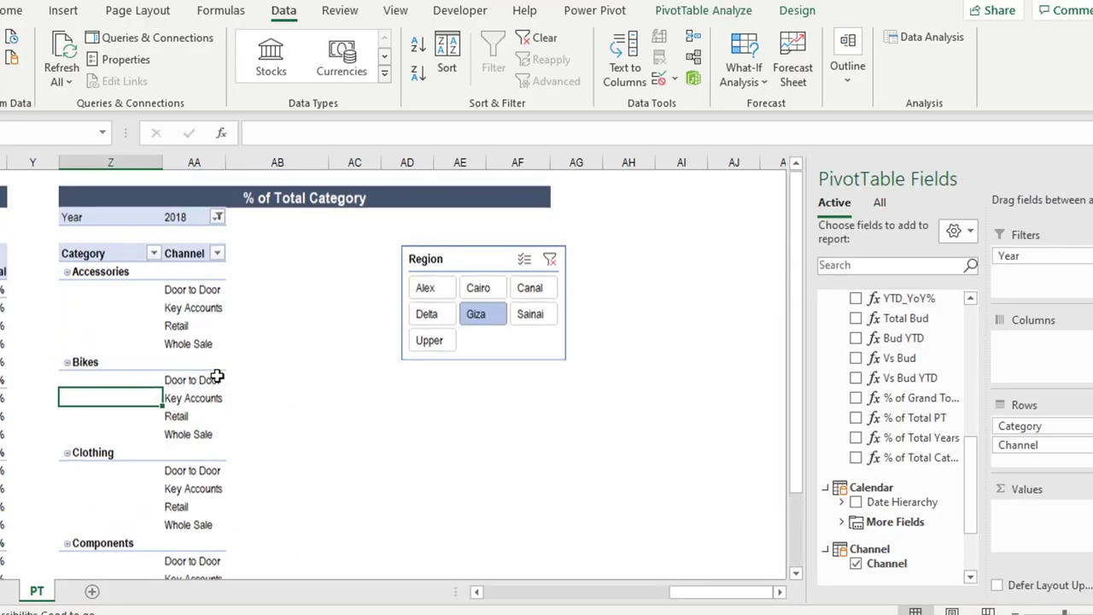
pyautogui.scroll(-1, 297, 504)
pyautogui.scroll(-2, 141, 515)
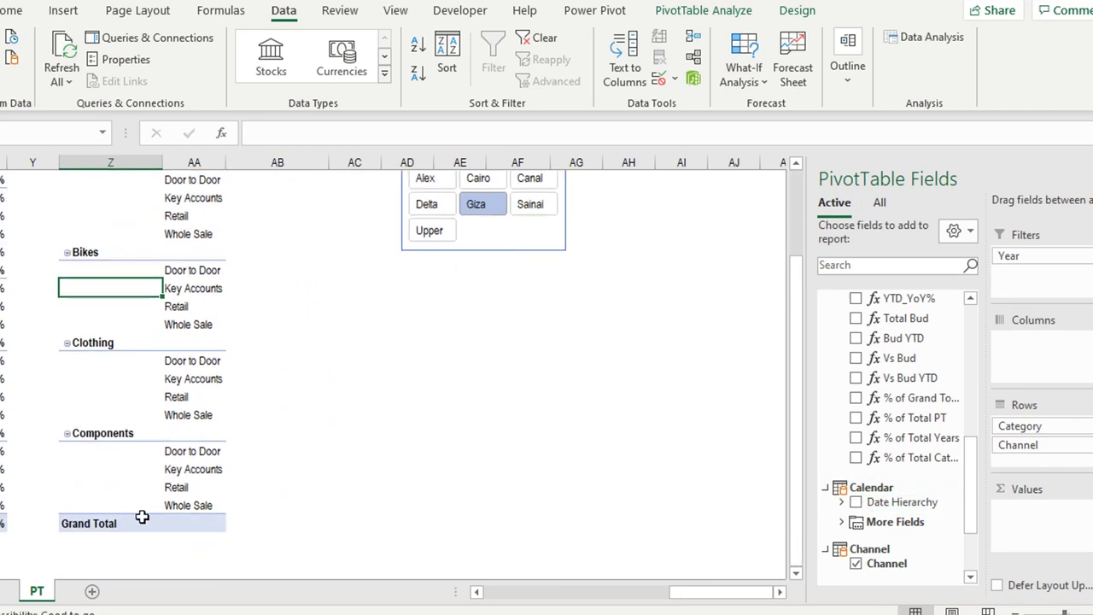
pyautogui.scroll(2, 146, 520)
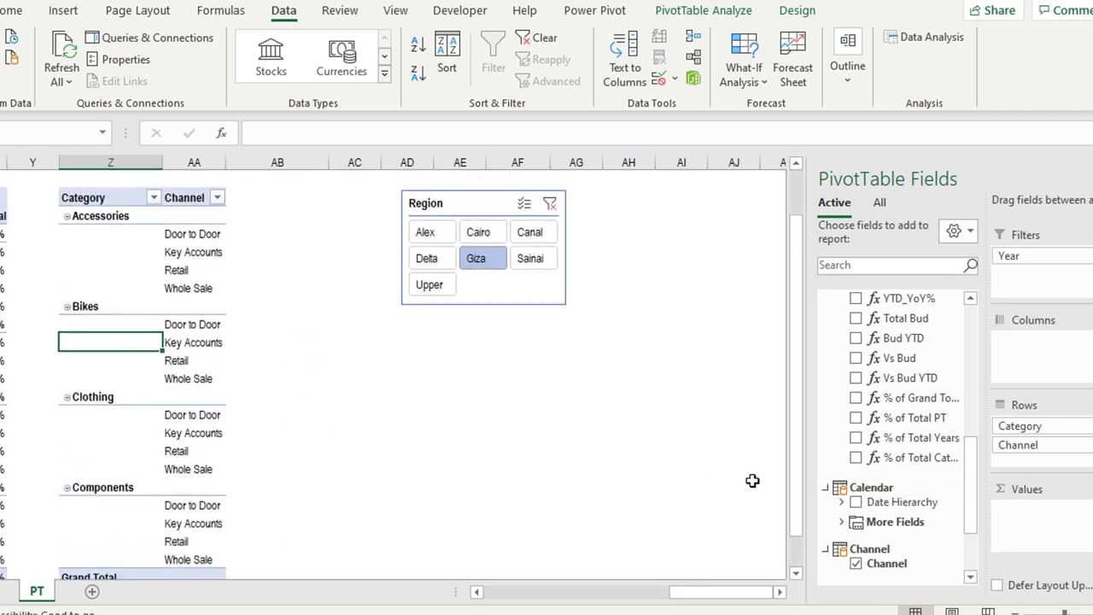
pyautogui.click(856, 459)
pyautogui.scroll(1, 282, 305)
pyautogui.scroll(-2, 282, 305)
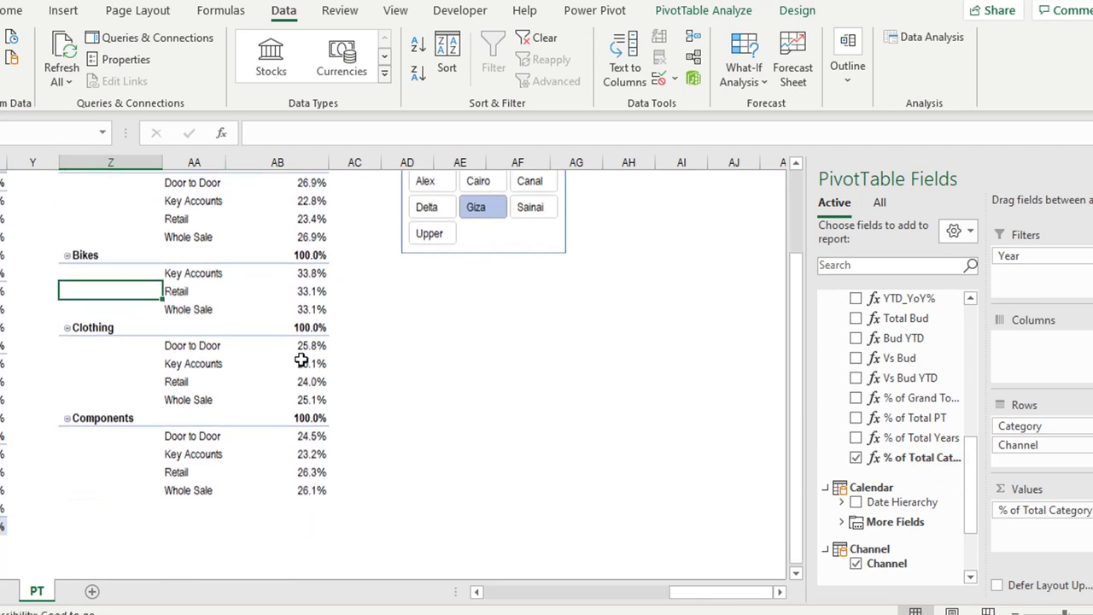
pyautogui.click(137, 502)
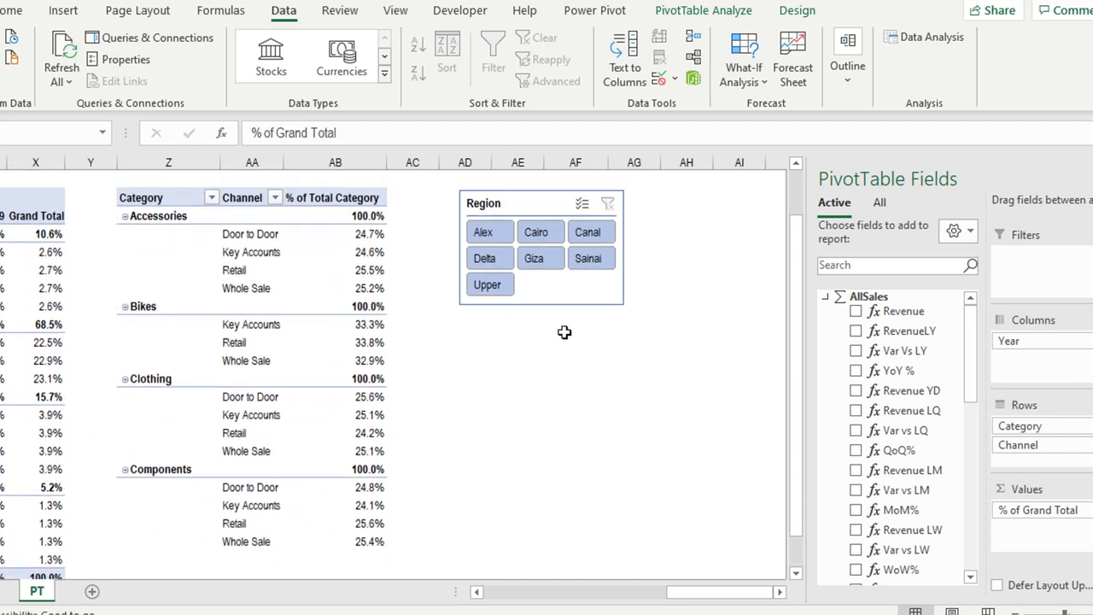
pyautogui.scroll(1, 565, 332)
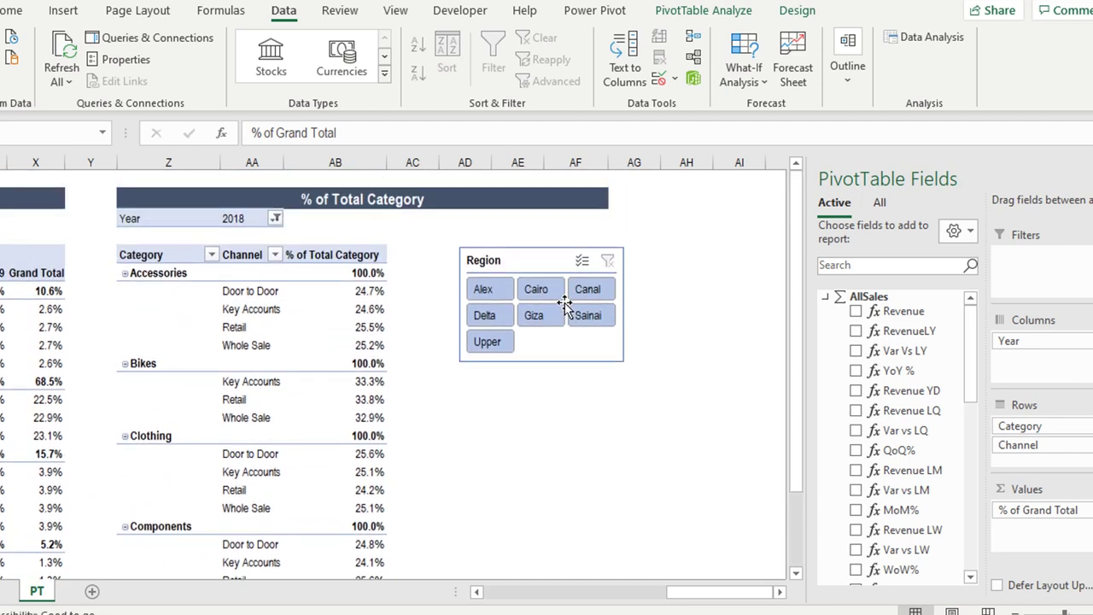
# Step: Set the pivot's Year report filter to 2019
pyautogui.click(275, 220)
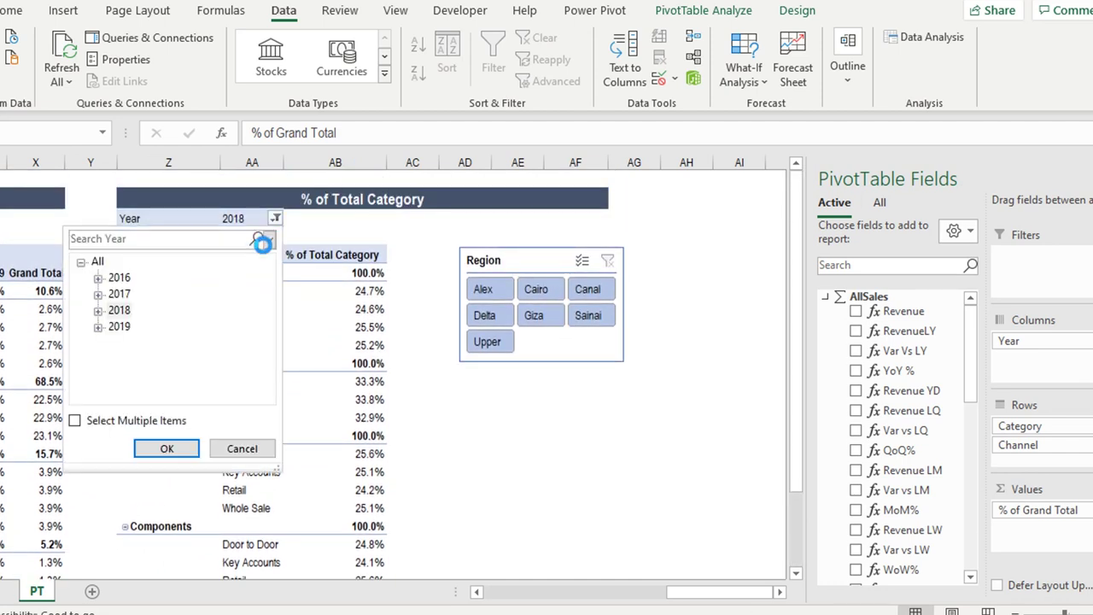
pyautogui.click(119, 327)
pyautogui.click(167, 449)
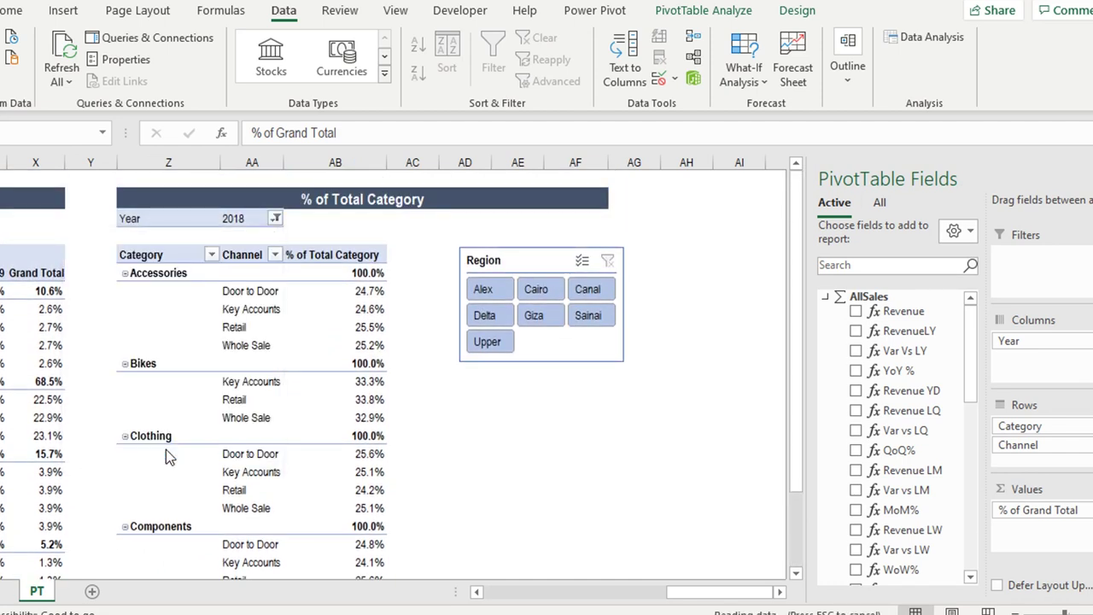
pyautogui.scroll(-2, 305, 379)
pyautogui.scroll(1, 305, 342)
pyautogui.scroll(1, 306, 325)
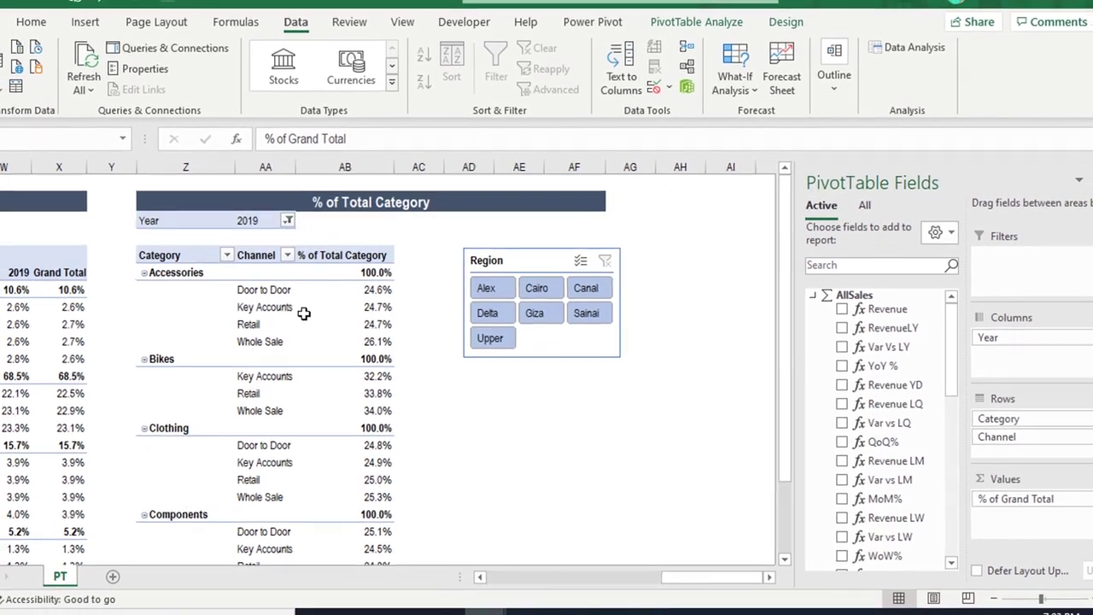
pyautogui.click(457, 384)
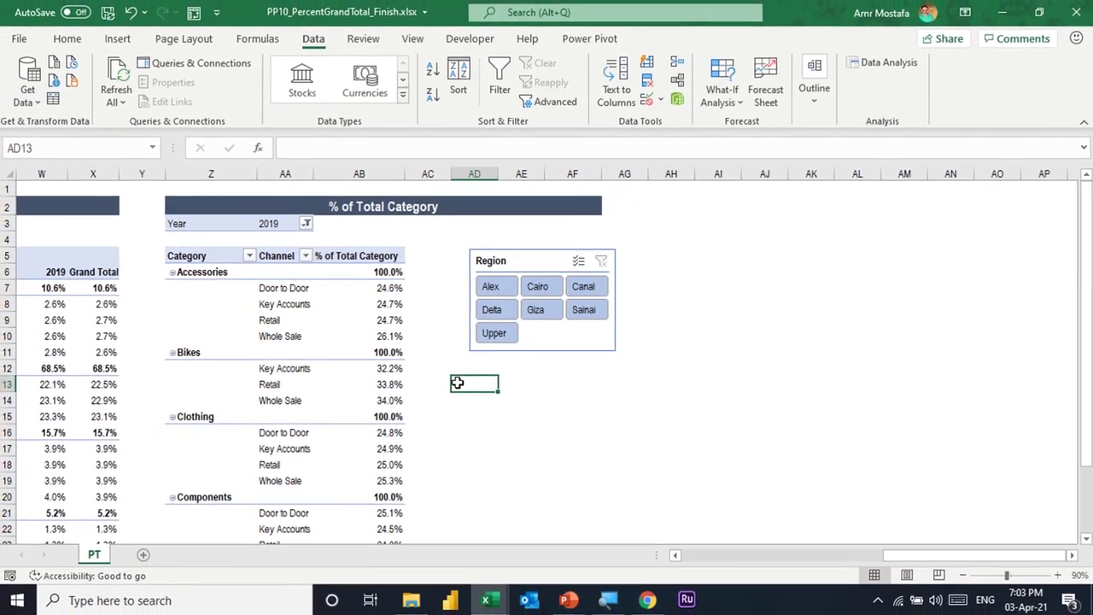